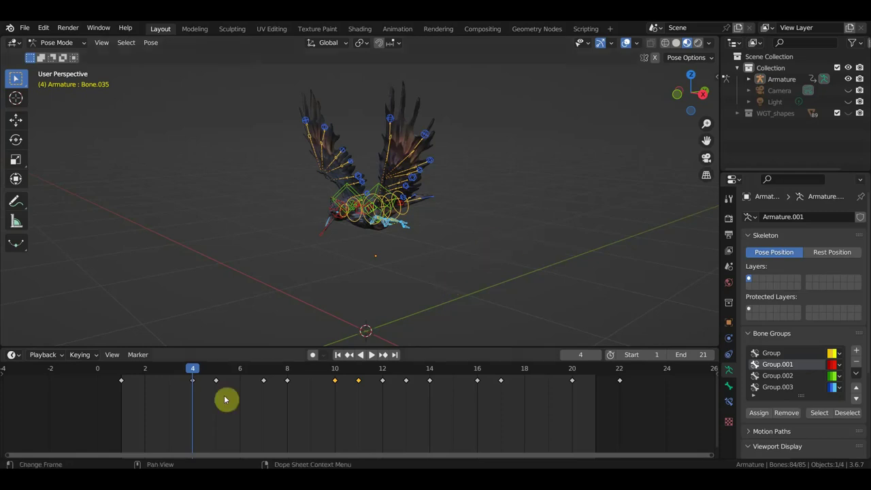
Play the crow's frame 1–21 wingbeat, turn off viewport overlays and orbit around the bird
key("space")
mouse_move(195, 370)
left_mouse_down()
mouse_move(122, 370)
mouse_move(382, 369)
left_mouse_up()
key("space")
key("space")
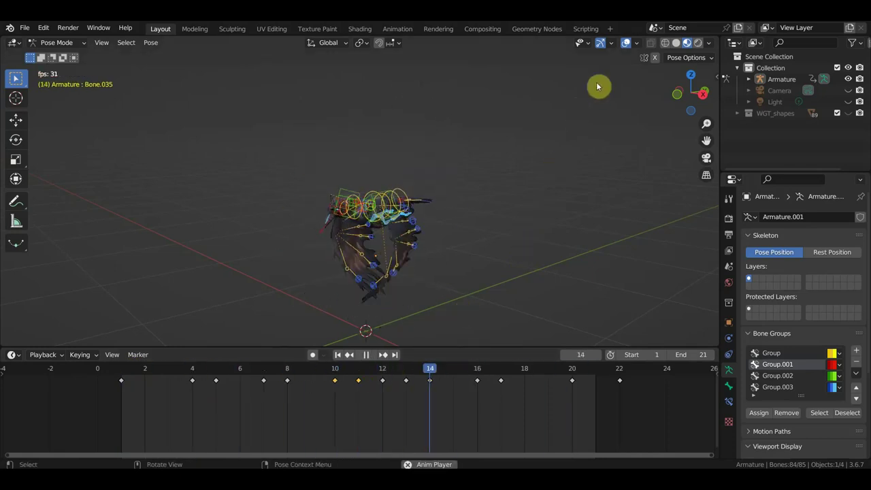
left_click(626, 42)
mouse_move(602, 81)
middle_mouse_down()
mouse_move(630, 191)
mouse_move(17, 225)
mouse_move(562, 222)
middle_mouse_up()
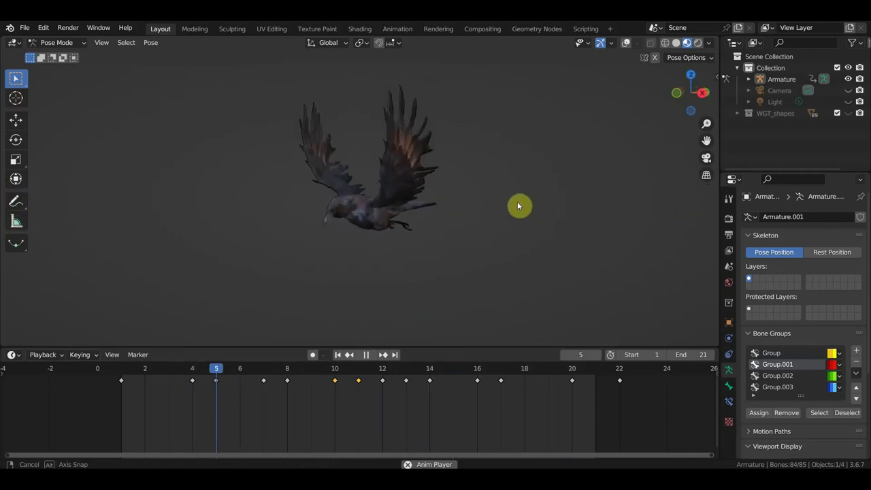
key("Escape")
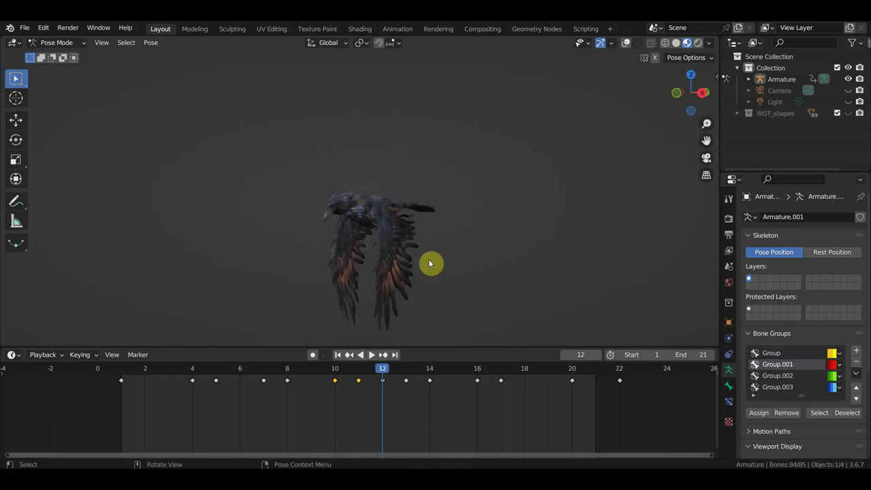
Zoom in on the crow side-on with its rig bones and grid showing
scroll(325, 391, "down", 1)
scroll(336, 405, "down", 2)
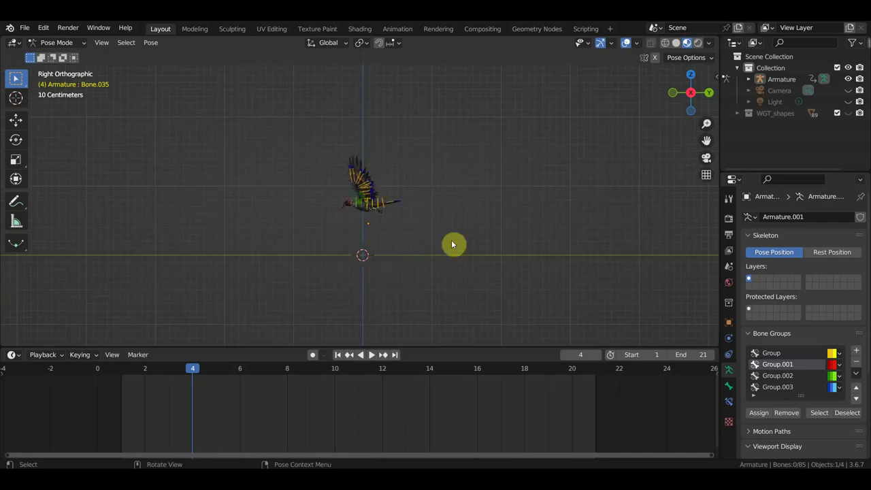
Select the crow's bones and all their flap keyframes from frame 0 to 21
left_click_drag(436, 229, 292, 125)
scroll(190, 398, "down", 4)
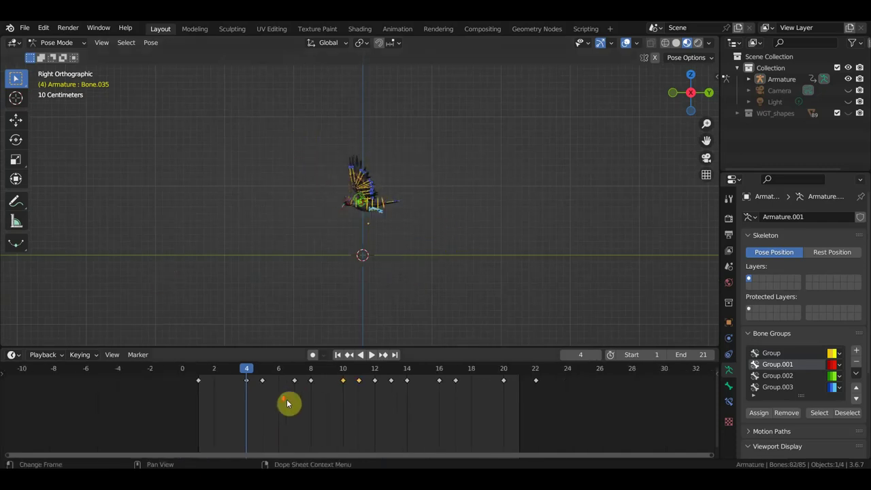
mouse_move(454, 292)
middle_mouse_down("shift")
mouse_move(351, 277)
mouse_move(395, 278)
middle_mouse_up("shift")
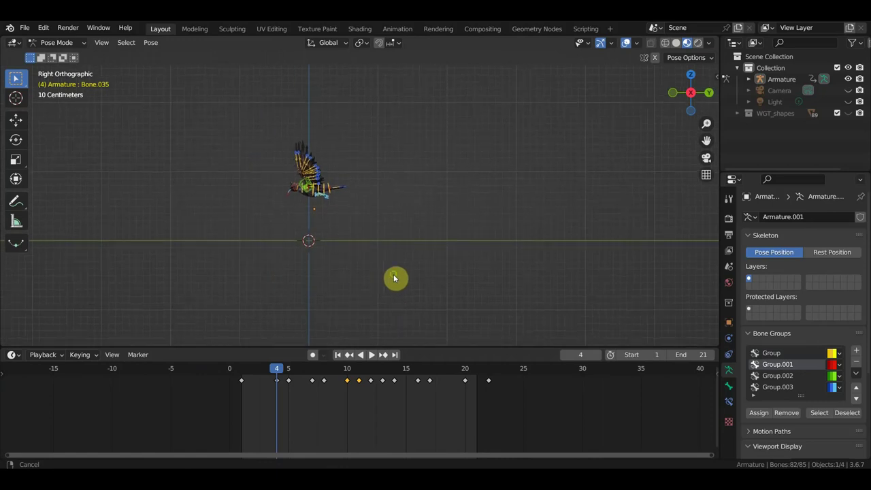
scroll(406, 387, "down", 2)
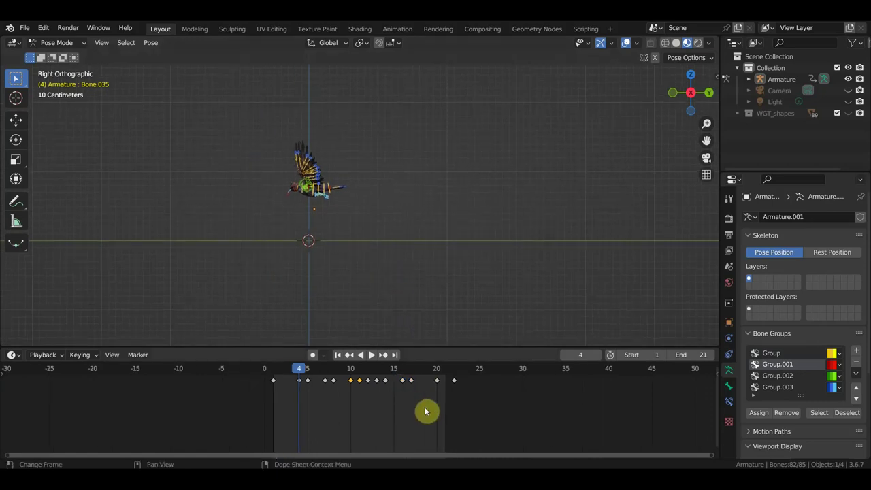
mouse_move(413, 393)
left_mouse_down()
mouse_move(508, 425)
mouse_move(252, 372)
left_mouse_up()
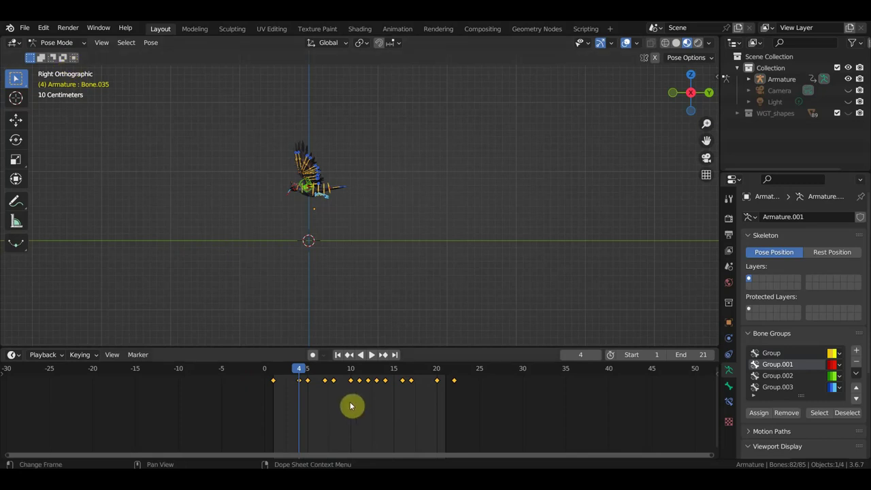
scroll(428, 415, "down", 2)
middle_click_drag(420, 420, 270, 450)
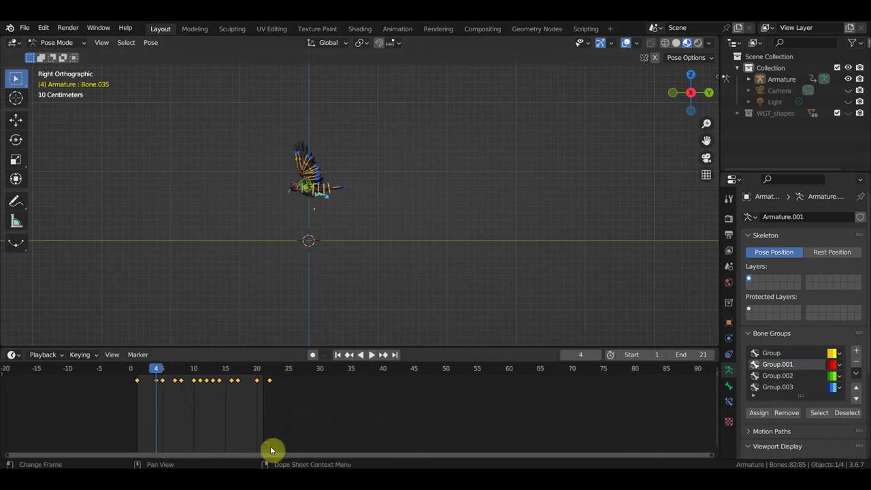
Set the scene end frame to 300 and start moving the keys about 69 frames later
left_click(695, 353)
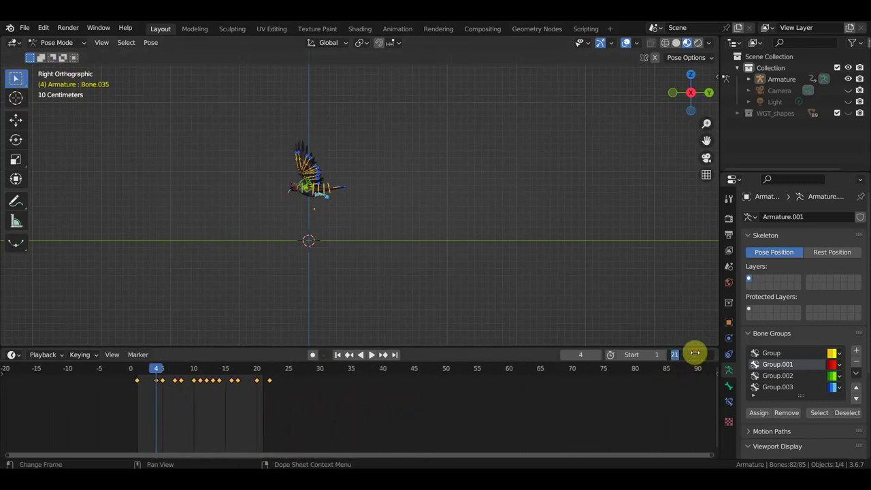
type("300")
key("Return")
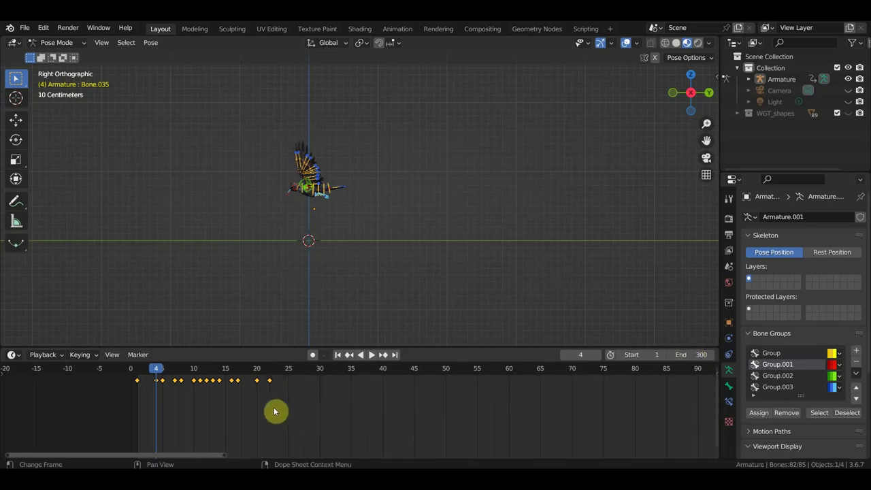
key("g")
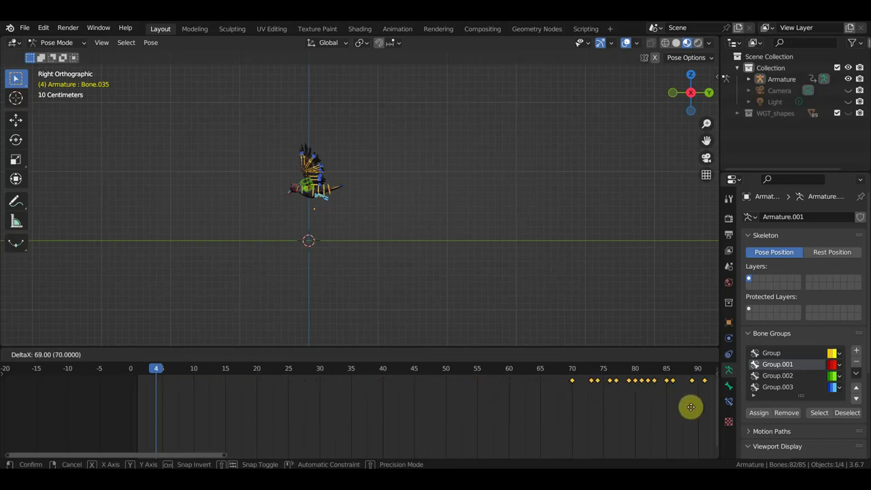
Drop the flap keyframes near frame 70 and zoom the timeline out to frame 140
left_click(6, 407)
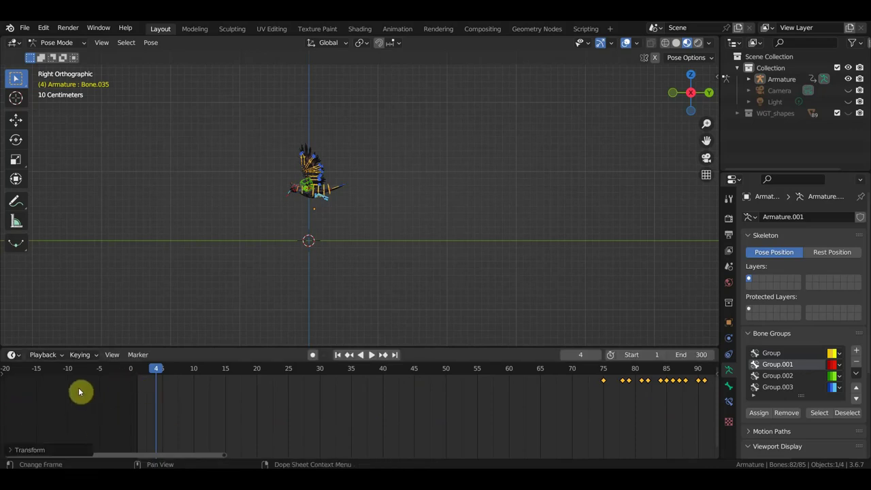
middle_click_drag(102, 374, 121, 365)
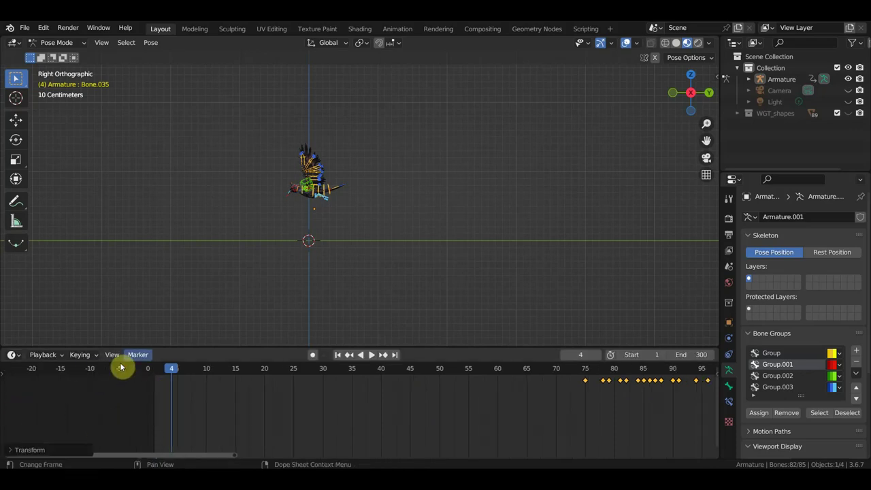
scroll(296, 404, "down", 1)
scroll(296, 405, "down", 2)
scroll(296, 404, "down", 1)
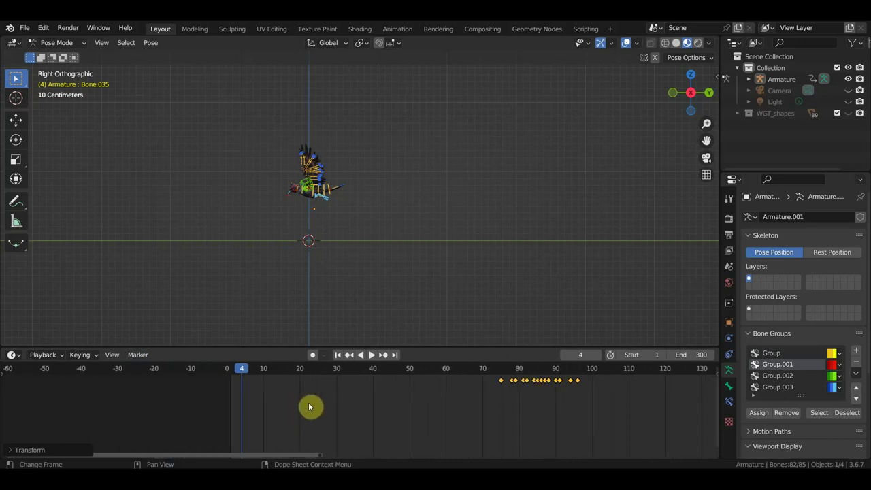
middle_click_drag(326, 406, 289, 416)
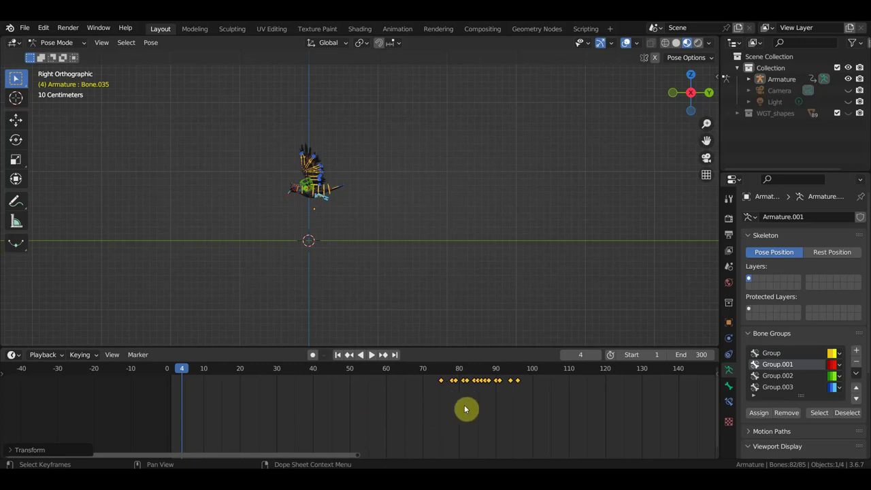
Nudge the keys a few frames earlier and preview the flap from frame 67
key("g")
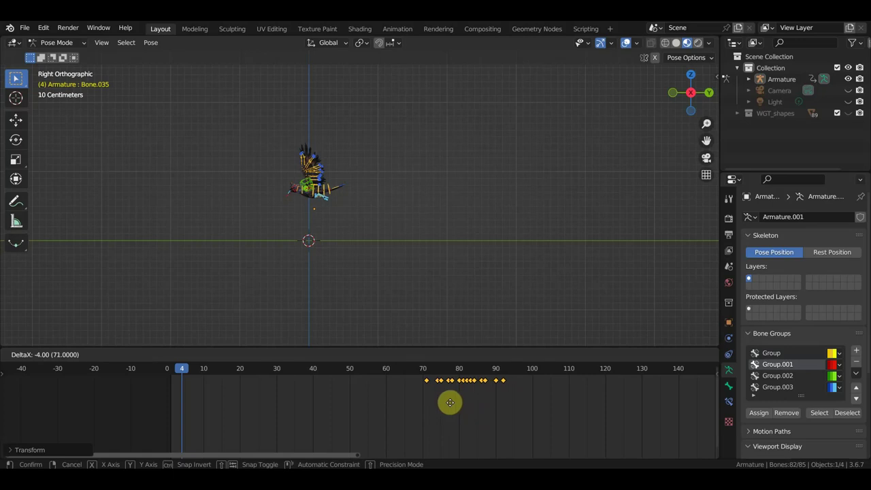
left_click(448, 403)
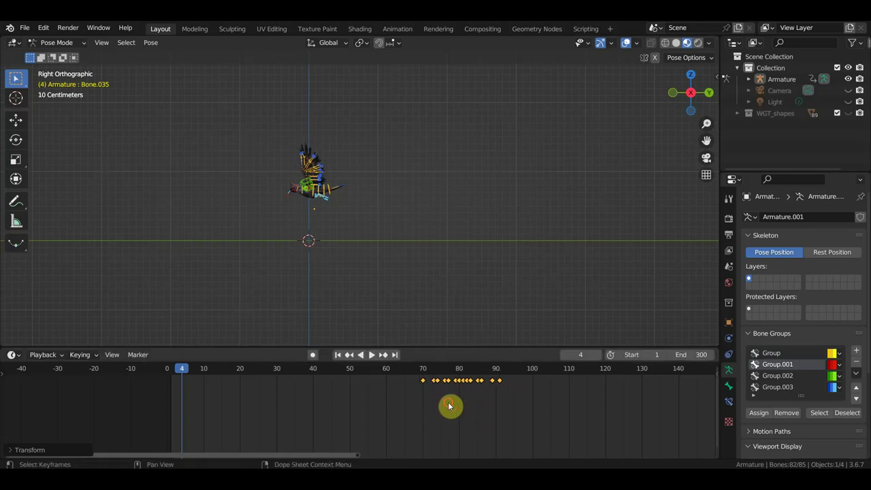
left_click(413, 370)
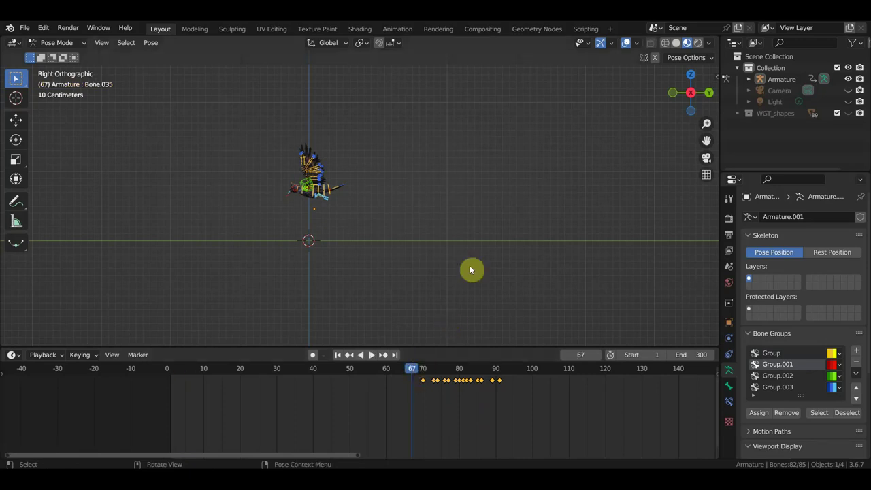
key("space")
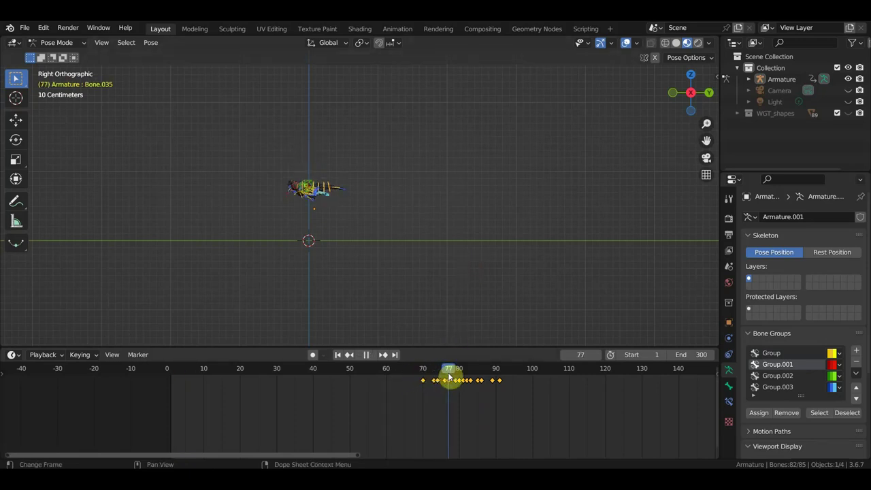
left_click_drag(448, 376, 172, 379)
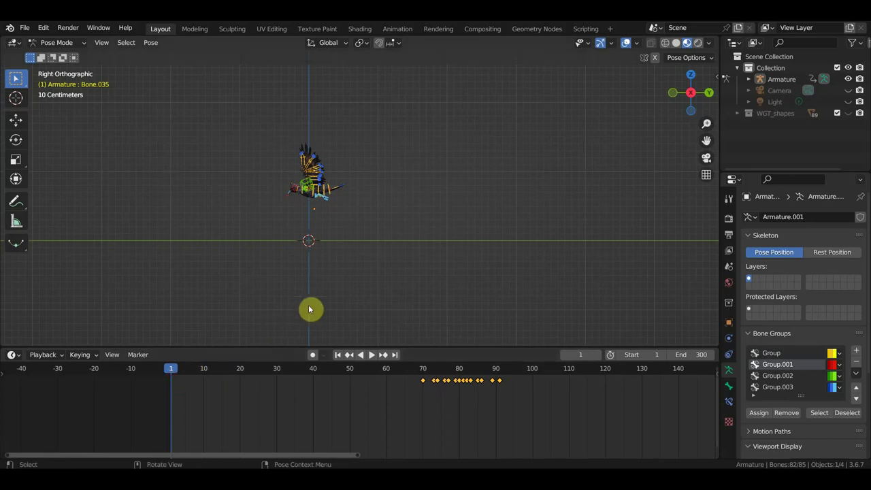
Key the bones' location and rotation at frame 1 and select the flap keyframes
key("i")
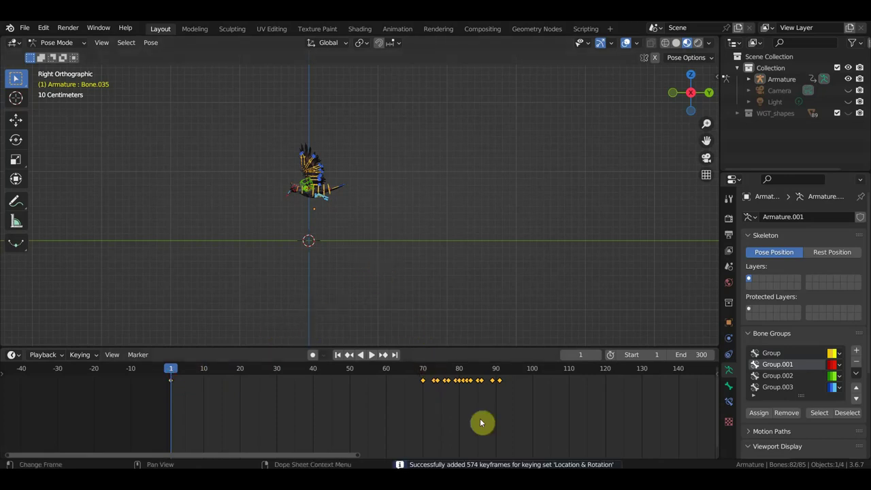
left_click_drag(514, 411, 440, 386)
middle_click_drag(473, 404, 341, 422)
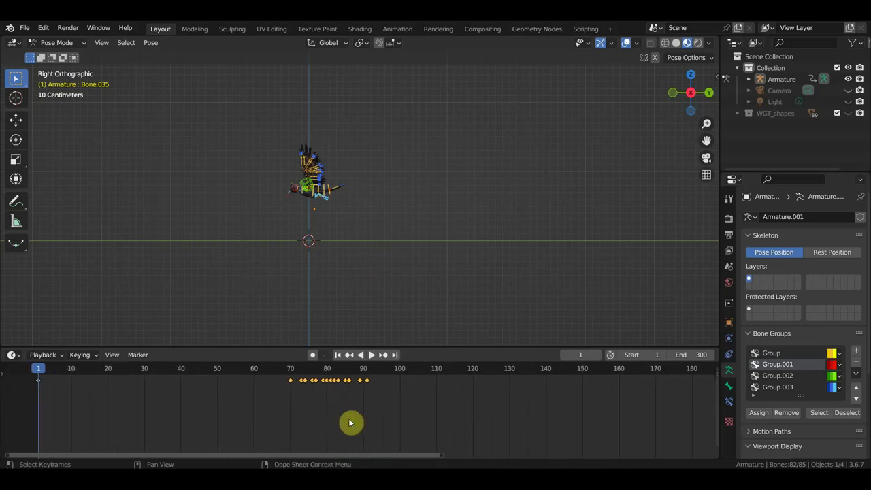
At frame 91, duplicate the flap keys and shift the copies about 22 frames later
scroll(414, 416, "up", 3)
scroll(413, 416, "up", 2)
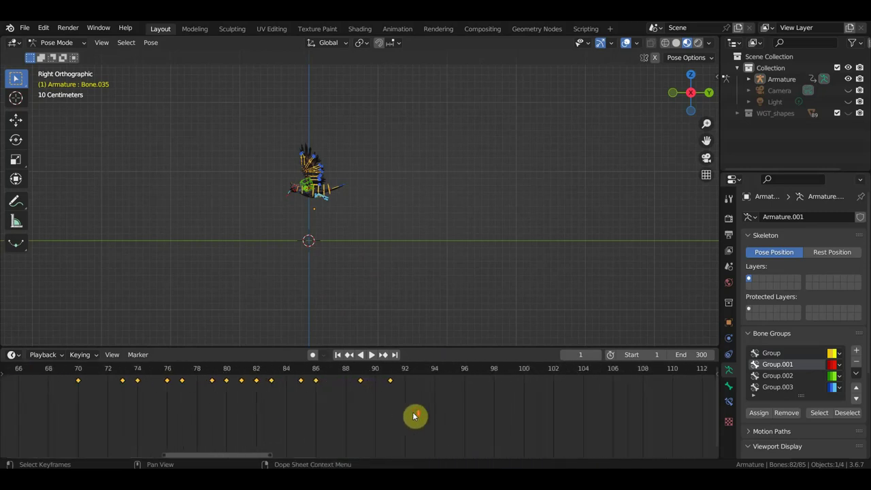
left_click(390, 368)
scroll(401, 402, "down", 2)
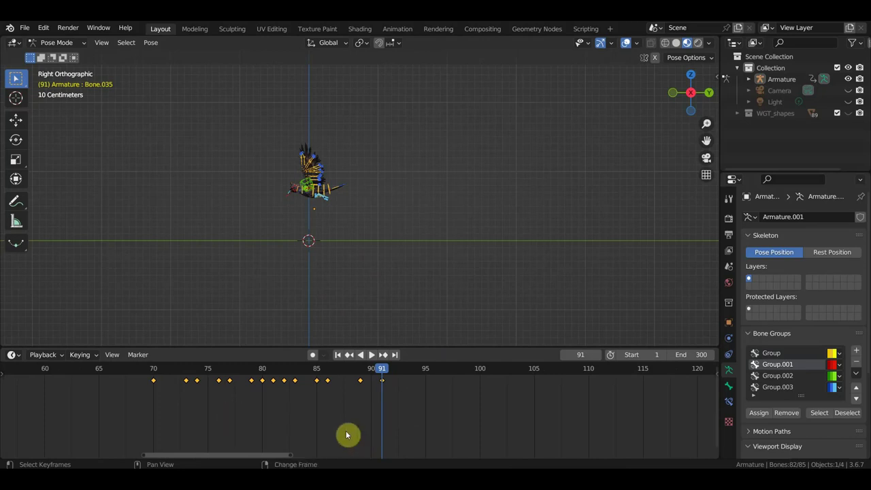
key("shift+d")
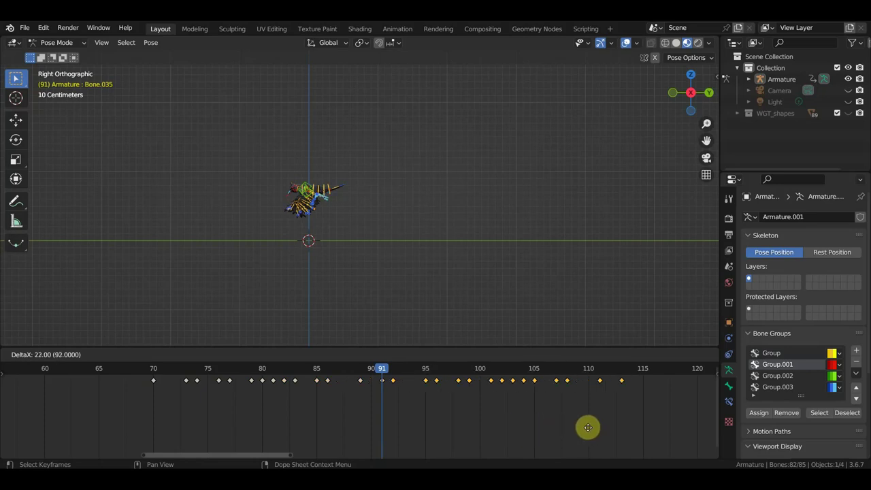
Place the duplicated wingbeat and play the animation from around frame 70 to check it
left_click(588, 427)
key("space")
key("space")
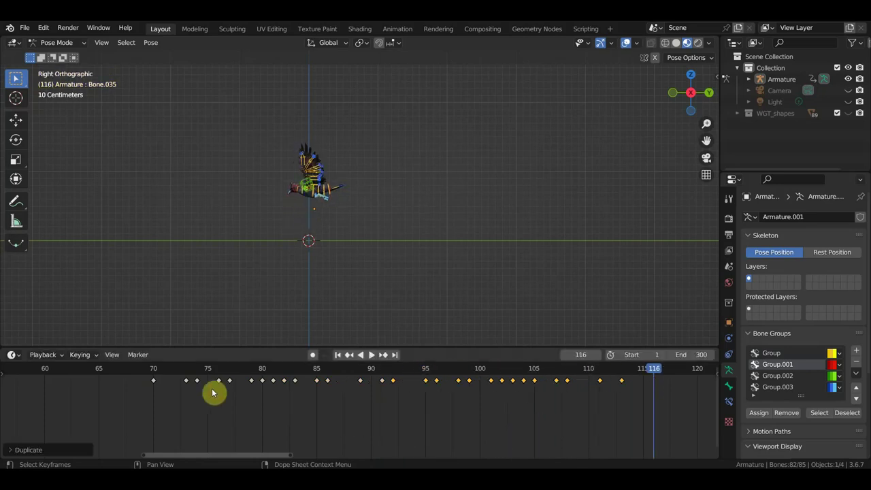
left_click(153, 369)
key("space")
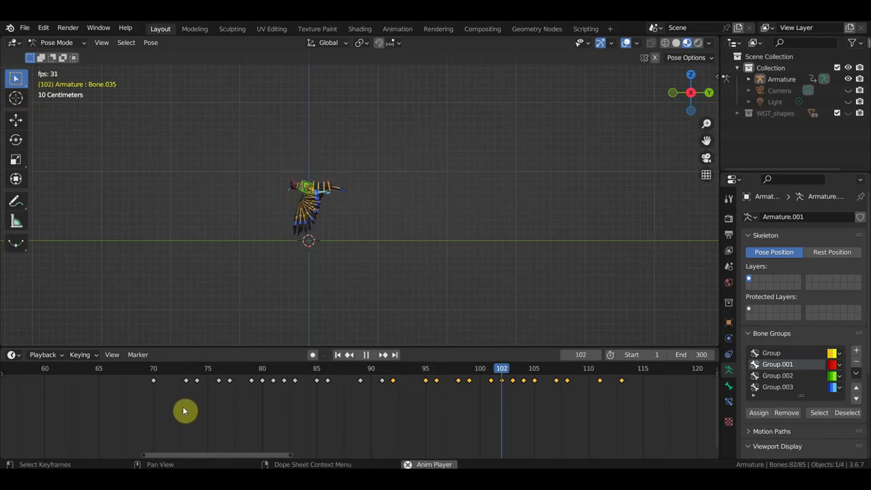
key("space")
Duplicate all visible flap keyframes for another wingbeat cycle further along
mouse_move(638, 418)
left_mouse_down()
mouse_move(162, 387)
mouse_move(140, 375)
left_mouse_up()
scroll(247, 420, "down", 2)
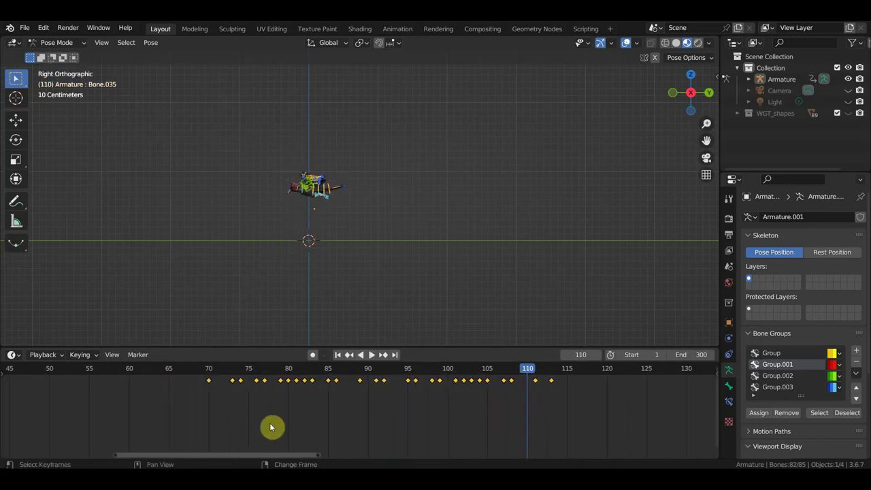
key("shift+d")
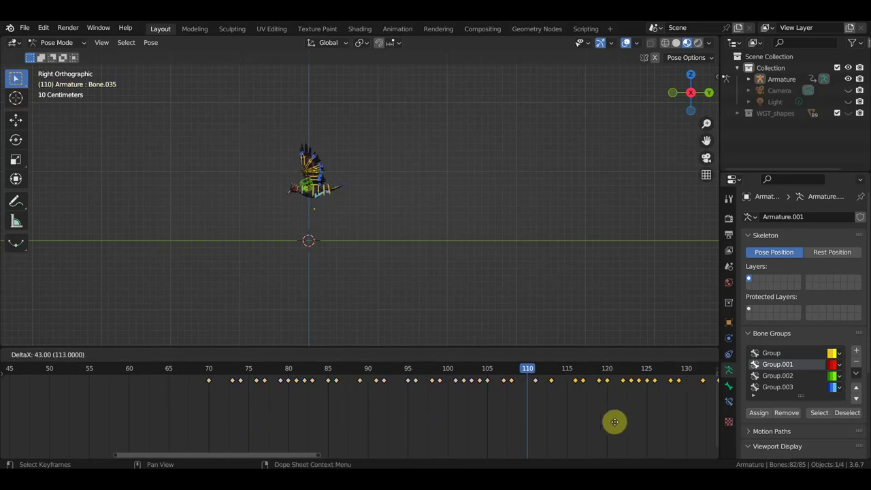
left_click(627, 423)
scroll(578, 420, "down", 1)
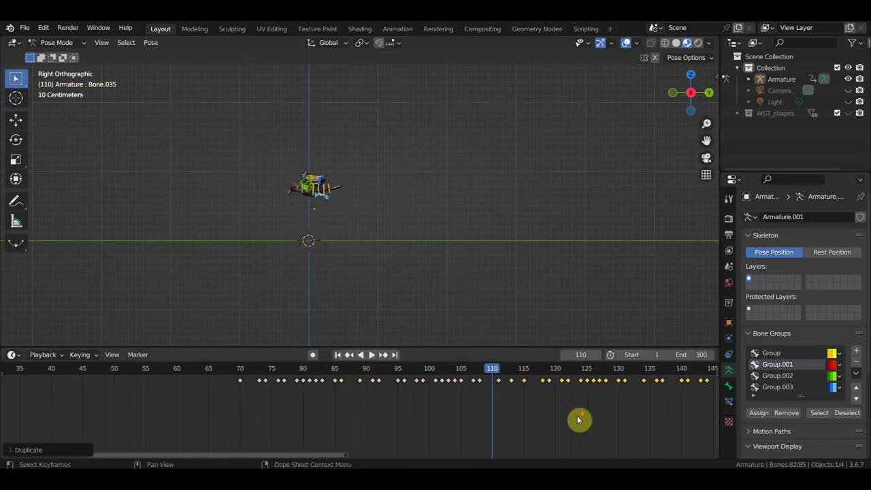
scroll(494, 429, "down", 5, "ctrl")
scroll(393, 449, "down", 3, "ctrl")
scroll(476, 433, "down", 2)
Copy the flight keyframes again, placing them 91 frames further on
mouse_move(417, 417)
left_mouse_down()
mouse_move(588, 429)
mouse_move(132, 375)
left_mouse_up()
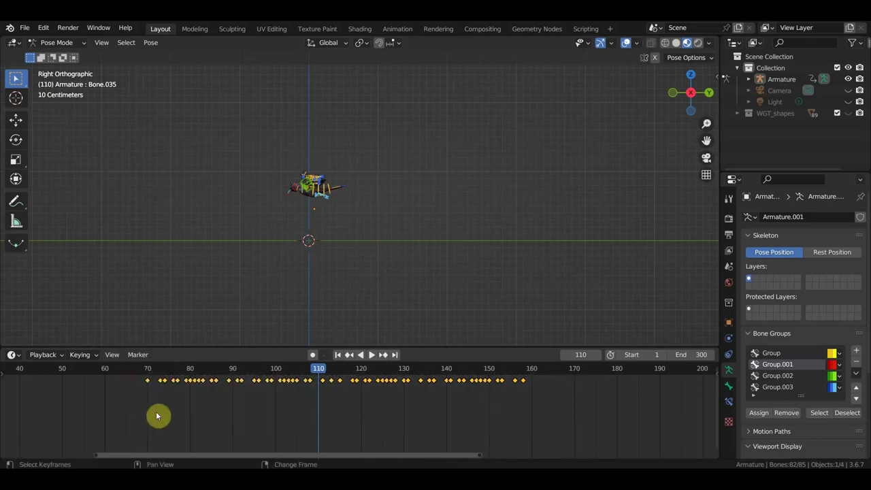
key("shift+d")
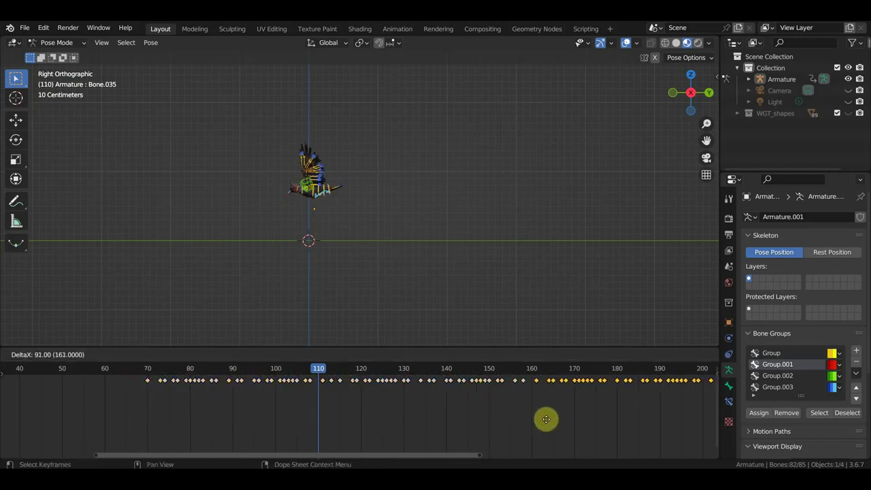
left_click(539, 418)
scroll(541, 422, "down", 2)
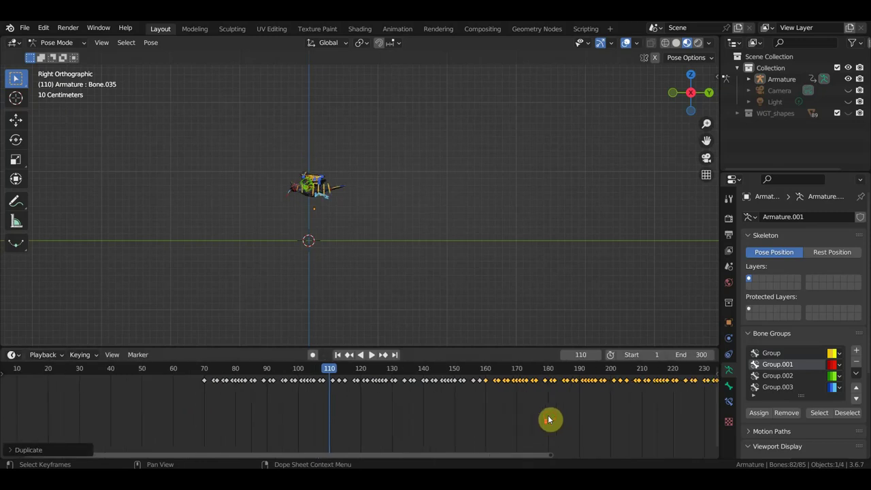
scroll(538, 421, "down", 2, "ctrl")
scroll(364, 442, "down", 2, "ctrl")
scroll(397, 436, "down", 1)
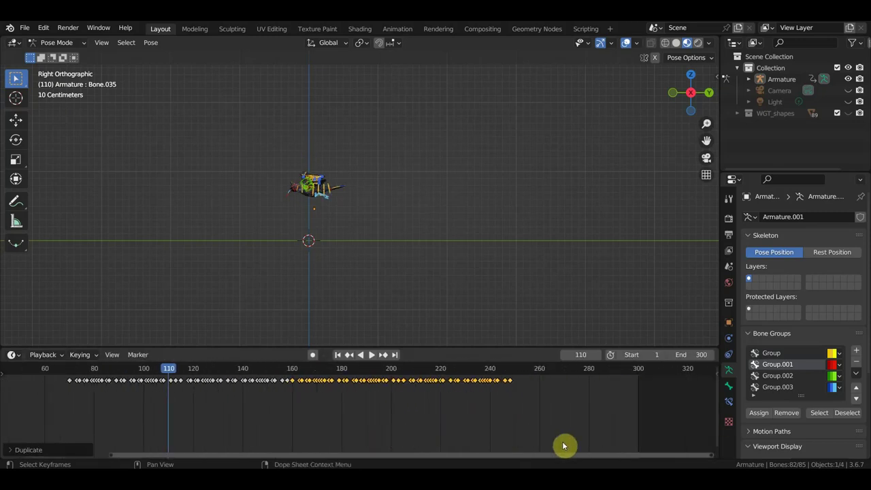
Duplicate every keyframe once more to reach about frame 440, then scrub the flight
left_click_drag(565, 433, 55, 362)
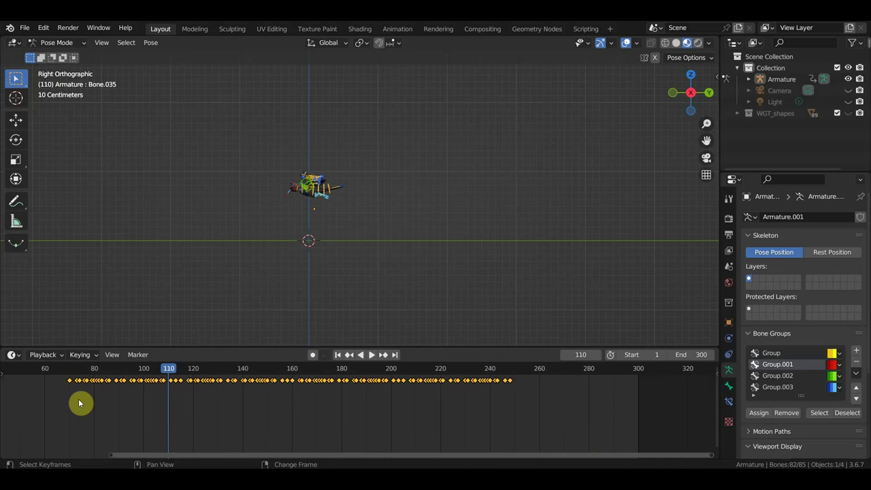
key("shift+d")
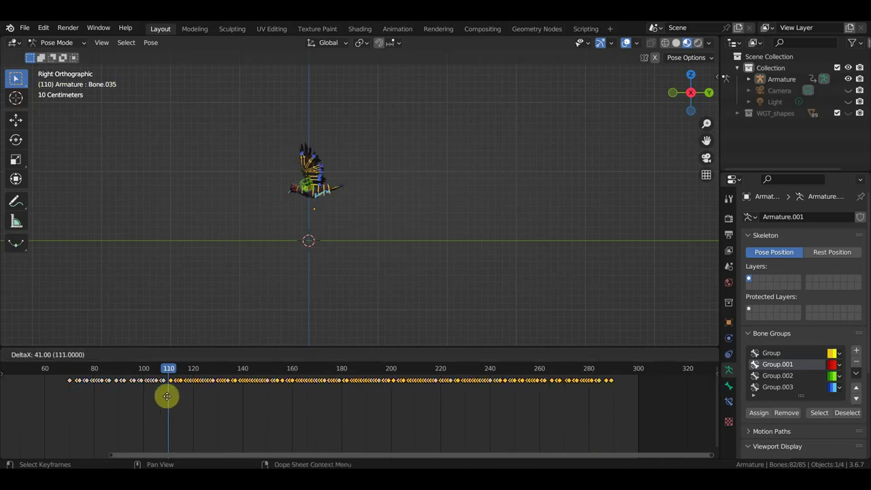
left_click(521, 400)
scroll(543, 405, "down", 2)
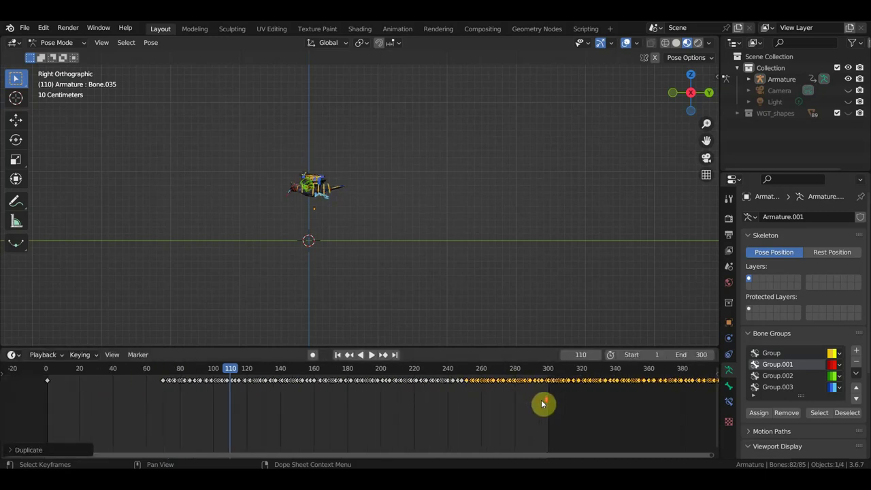
scroll(547, 410, "down", 2)
middle_click_drag(543, 411, 455, 414)
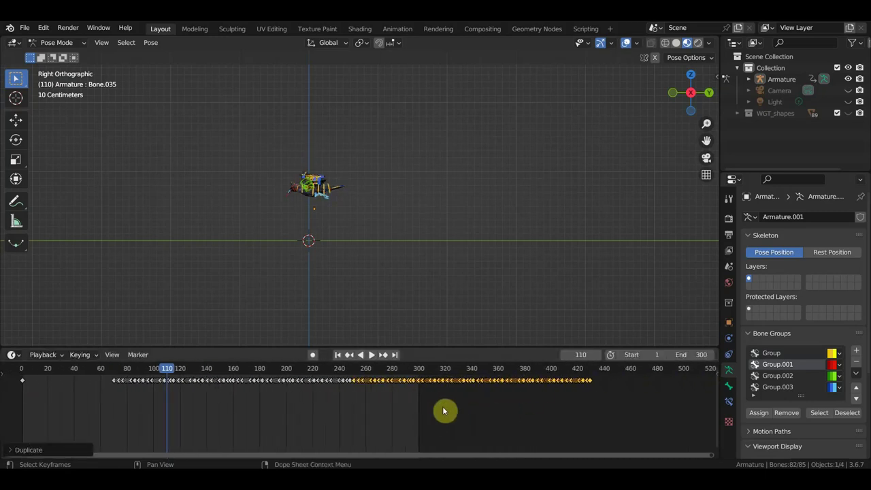
mouse_move(179, 371)
left_mouse_down()
mouse_move(354, 376)
mouse_move(404, 385)
left_mouse_up()
Stop playback, close the 1XBET toast and disconnect from the 2.4GHz Wi-Fi network
key("space")
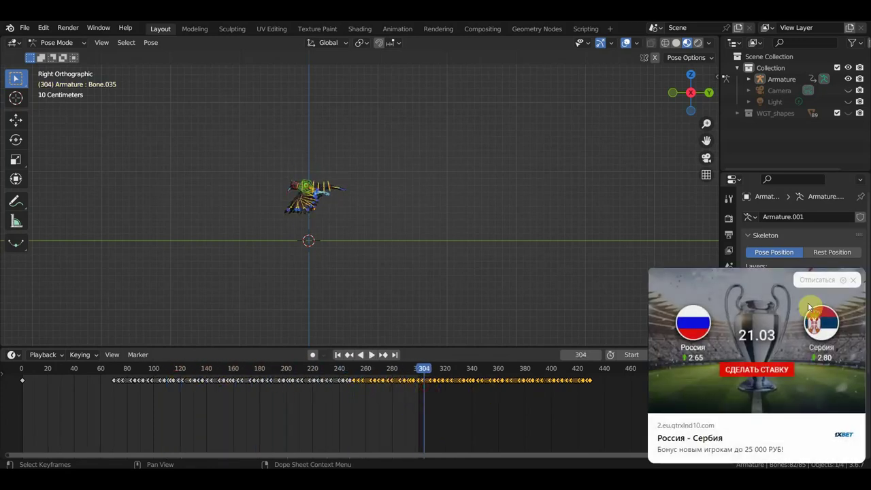
left_click(853, 280)
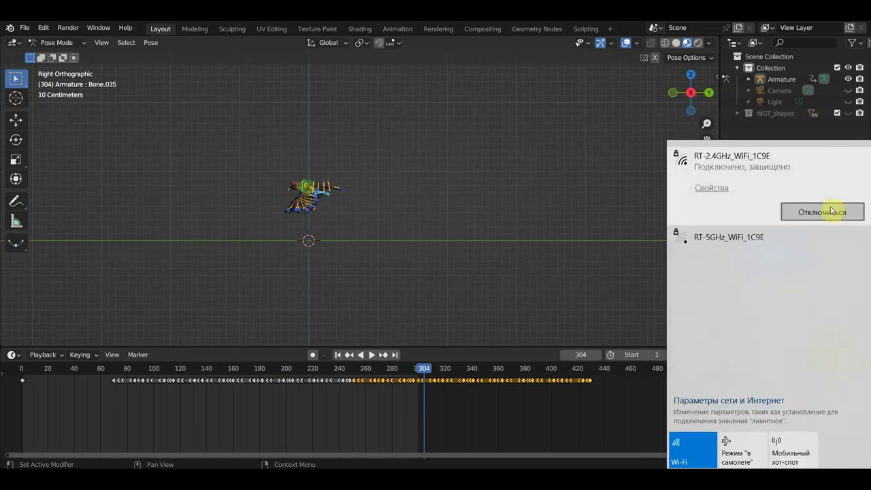
left_click(830, 214)
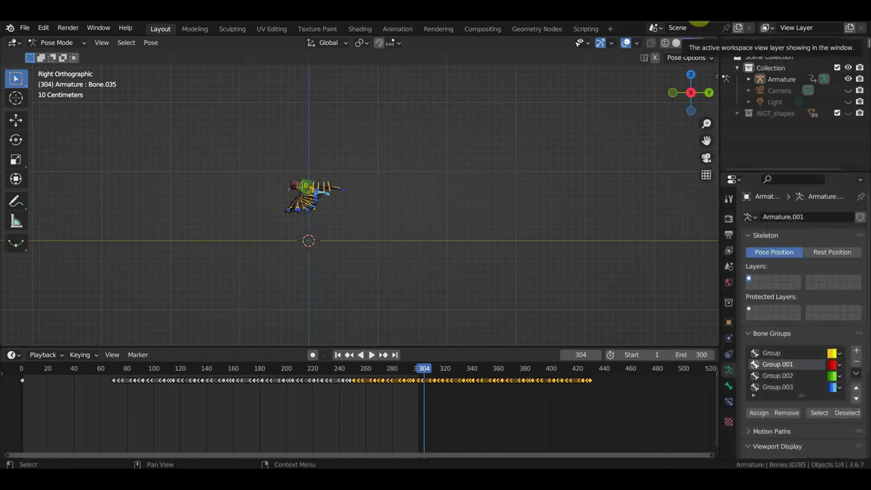
left_click(700, 24)
Play from frame 301, stop at 302 and box-select the keyframes right of the playhead
left_click(420, 376)
key("space")
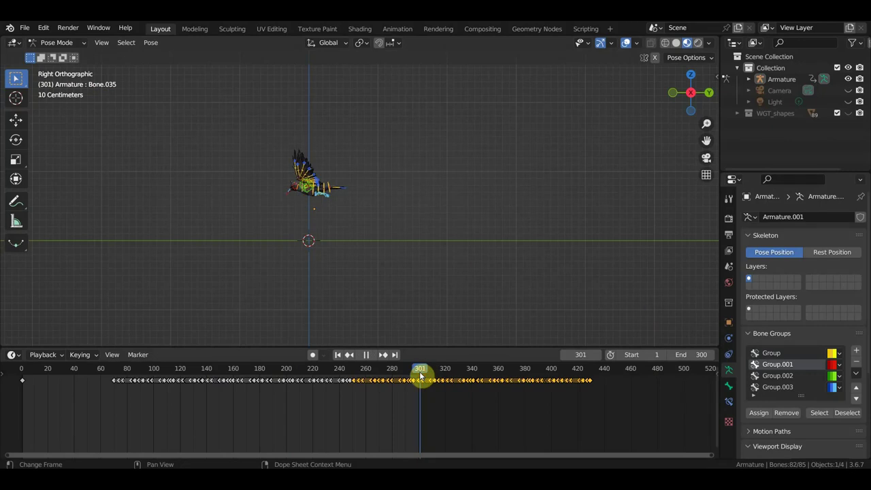
left_click_drag(420, 376, 421, 384)
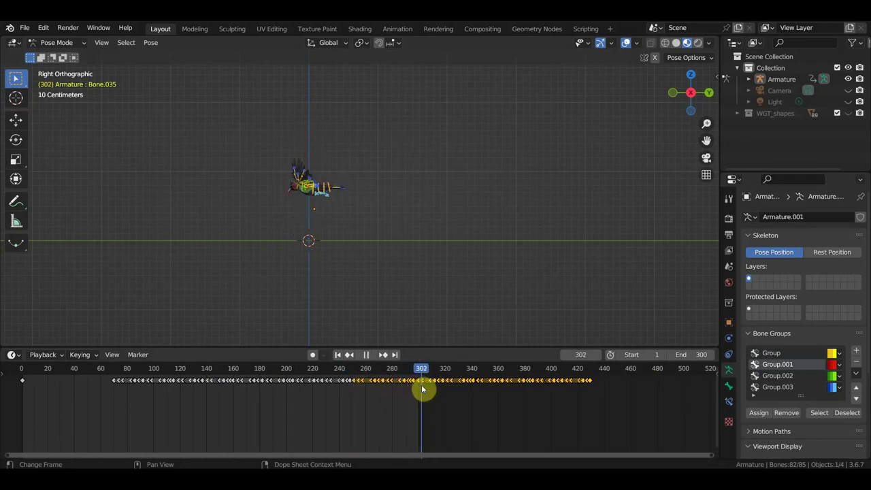
left_click_drag(632, 423, 423, 373)
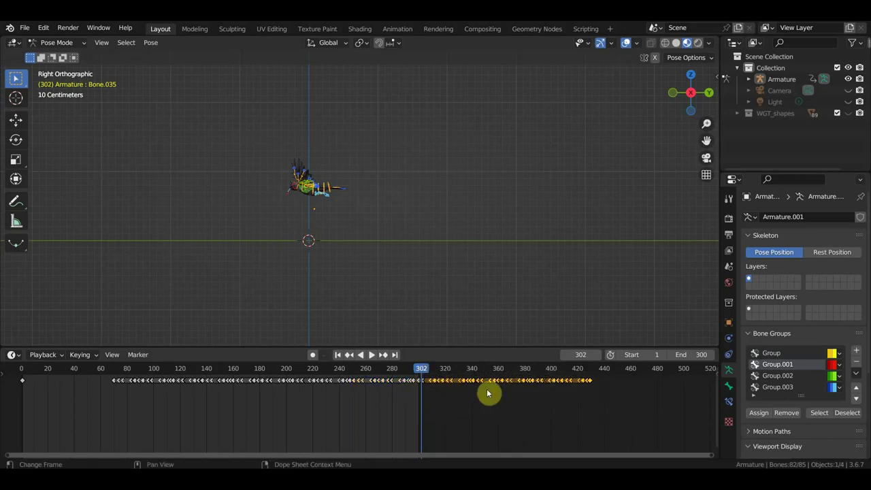
mouse_move(258, 222)
middle_mouse_down("shift")
mouse_move(251, 215)
mouse_move(445, 220)
middle_mouse_up("shift")
scroll(255, 420, "down", 2)
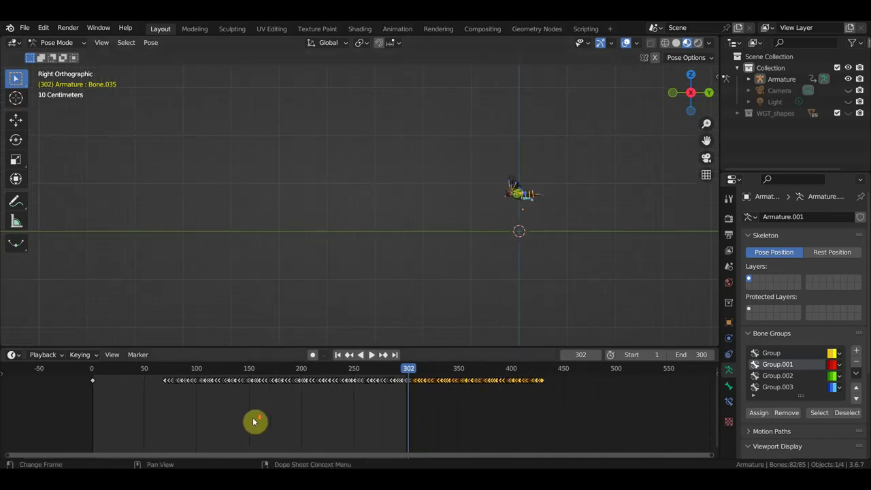
middle_click_drag(255, 420, 318, 408)
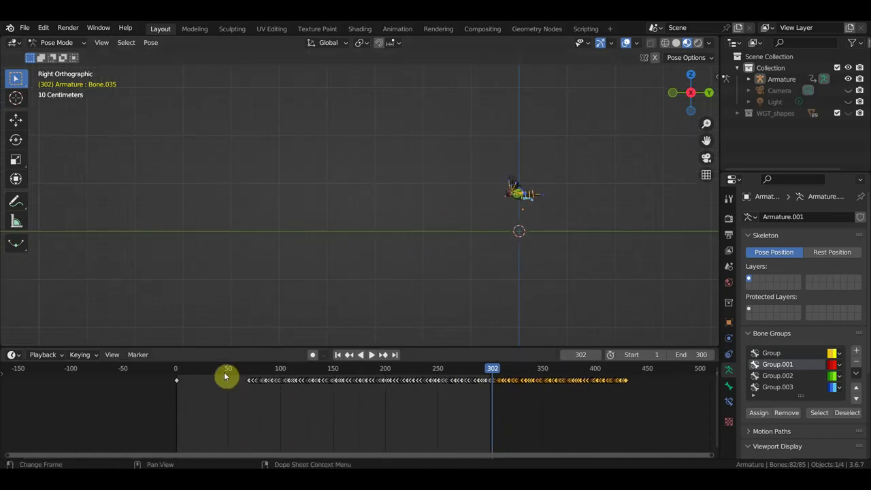
Save the crow rig under the incremented name 'ворон риггполет1.blend'
left_click(25, 28)
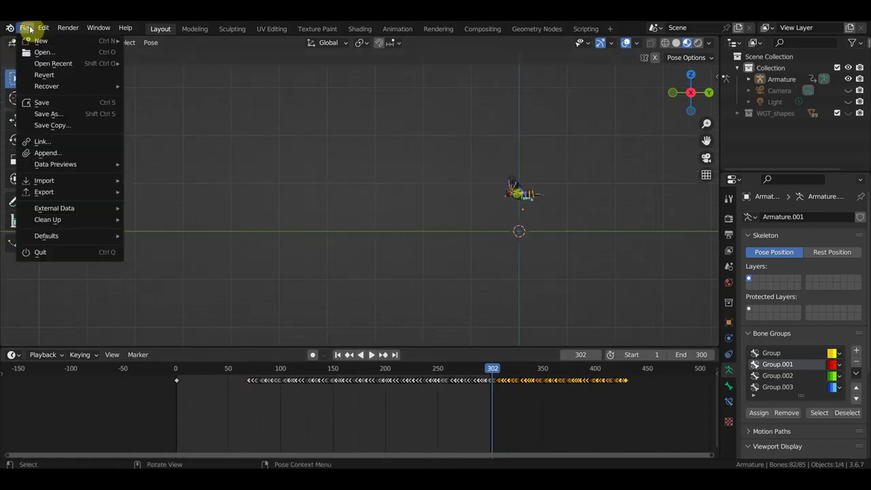
left_click(52, 116)
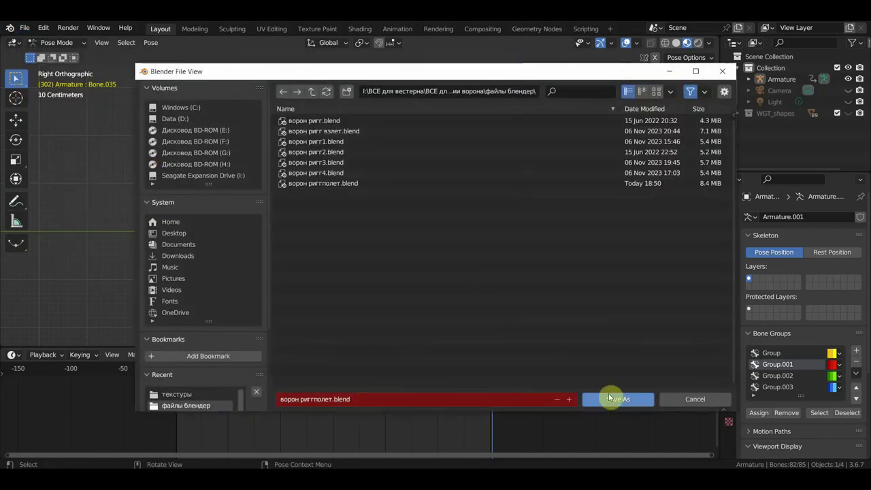
left_click(569, 400)
left_click(610, 400)
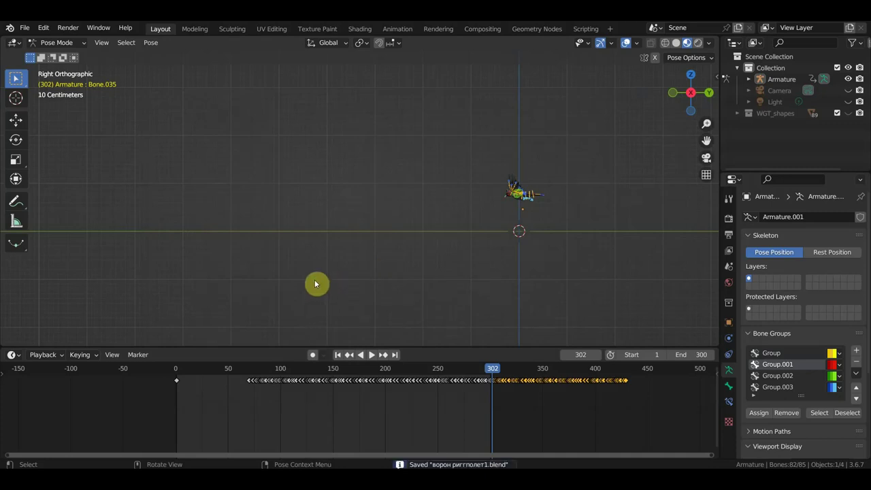
left_click(28, 28)
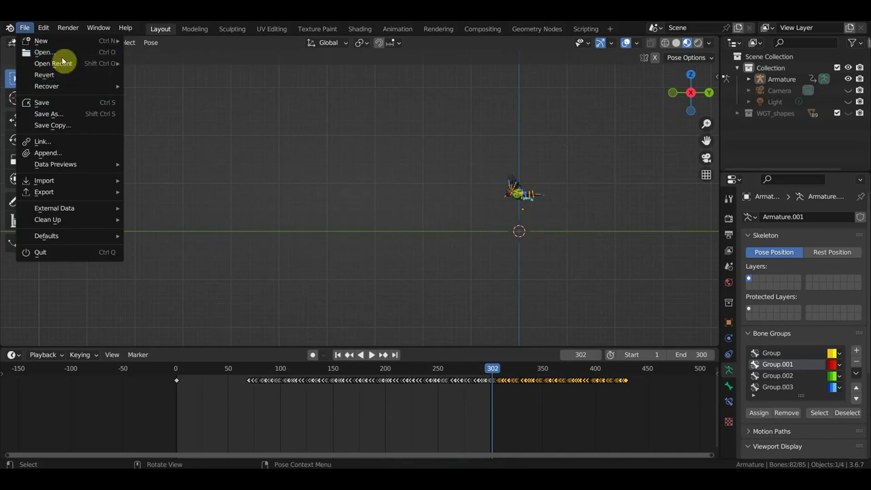
mouse_move(53, 64)
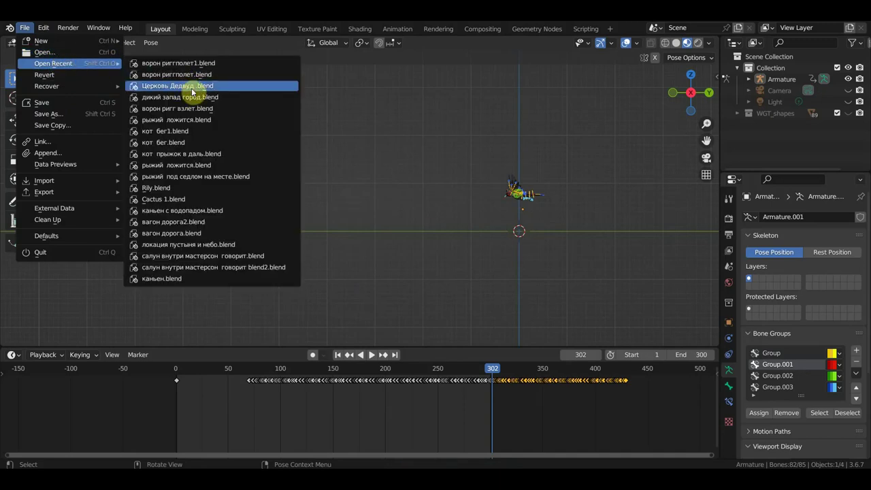
Open the Церковь Дедвуд church scene from recent files and zoom toward its wall
left_click(192, 92)
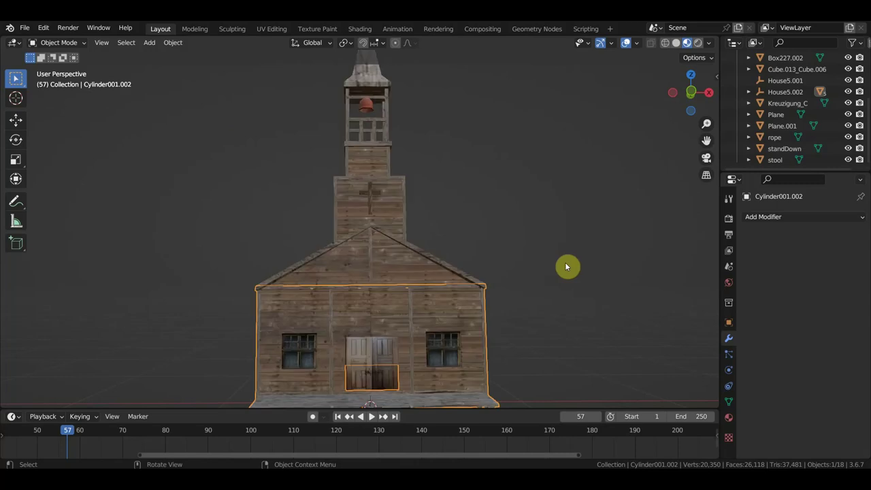
scroll(565, 266, "up", 1)
scroll(568, 243, "up", 2)
scroll(523, 239, "up", 2)
scroll(501, 103, "up", 3)
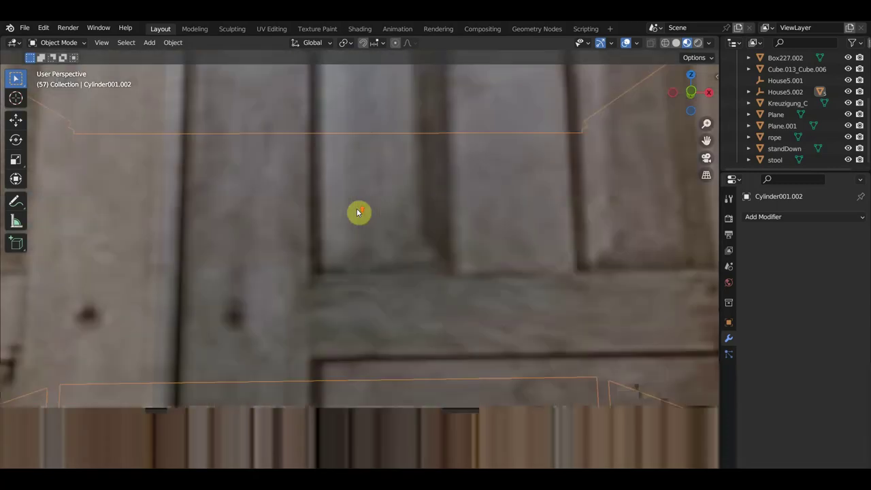
scroll(359, 213, "down", 5)
mouse_move(361, 214)
middle_mouse_down()
mouse_move(409, 249)
mouse_move(562, 233)
mouse_move(537, 225)
mouse_move(469, 95)
mouse_move(479, 379)
middle_mouse_up()
scroll(537, 227, "down", 3)
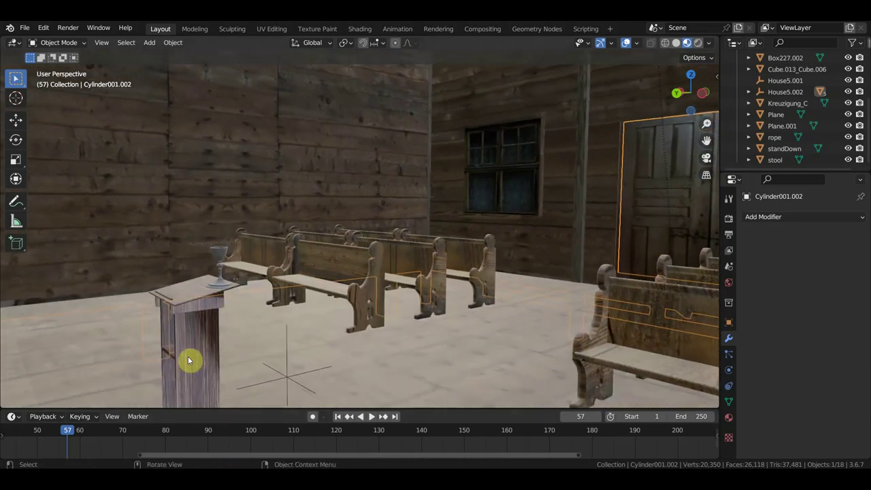
Orbit around the church interior past the crucifix, pews and pulpit
mouse_move(266, 314)
middle_mouse_down()
mouse_move(140, 316)
mouse_move(203, 147)
mouse_move(342, 165)
mouse_move(333, 227)
mouse_move(207, 233)
mouse_move(254, 236)
mouse_move(220, 239)
mouse_move(74, 235)
middle_mouse_up()
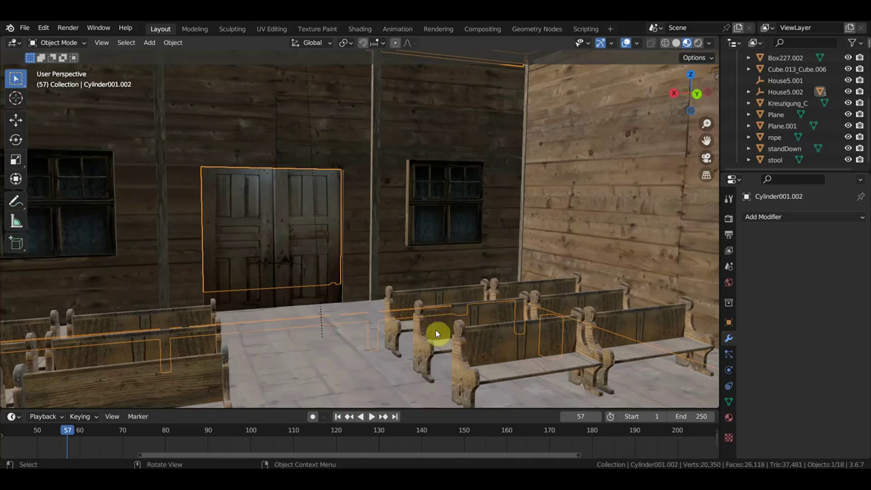
mouse_move(317, 354)
middle_mouse_down()
mouse_move(601, 348)
mouse_move(593, 350)
middle_mouse_up()
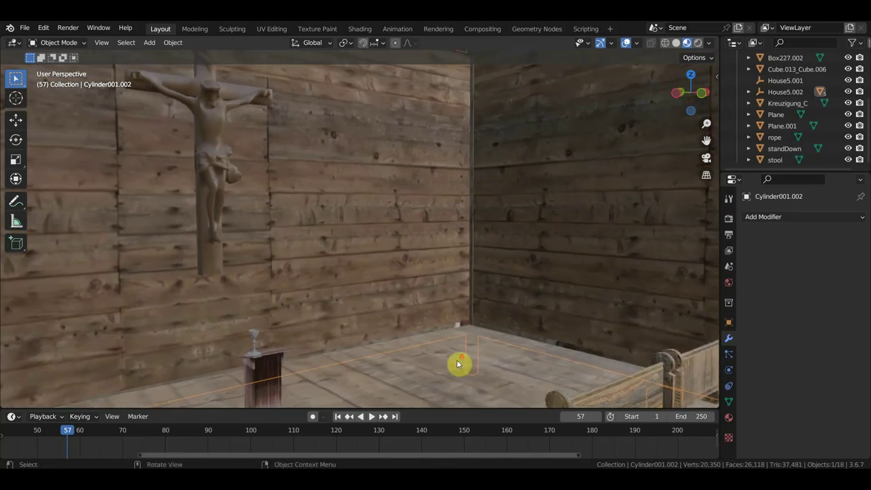
middle_click_drag(459, 363, 585, 357)
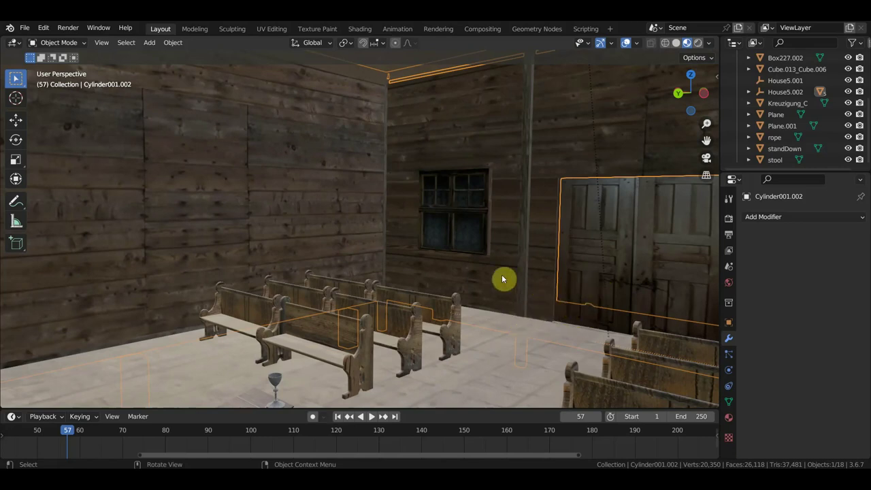
mouse_move(344, 180)
middle_mouse_down()
mouse_move(474, 153)
mouse_move(565, 230)
middle_mouse_up()
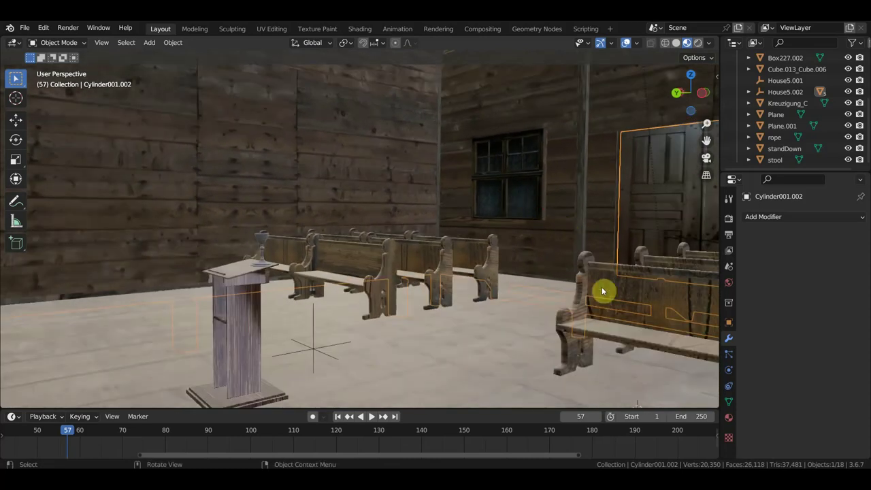
mouse_move(611, 266)
middle_mouse_down()
mouse_move(597, 266)
mouse_move(657, 254)
mouse_move(385, 265)
mouse_move(340, 227)
mouse_move(463, 258)
mouse_move(60, 282)
middle_mouse_up()
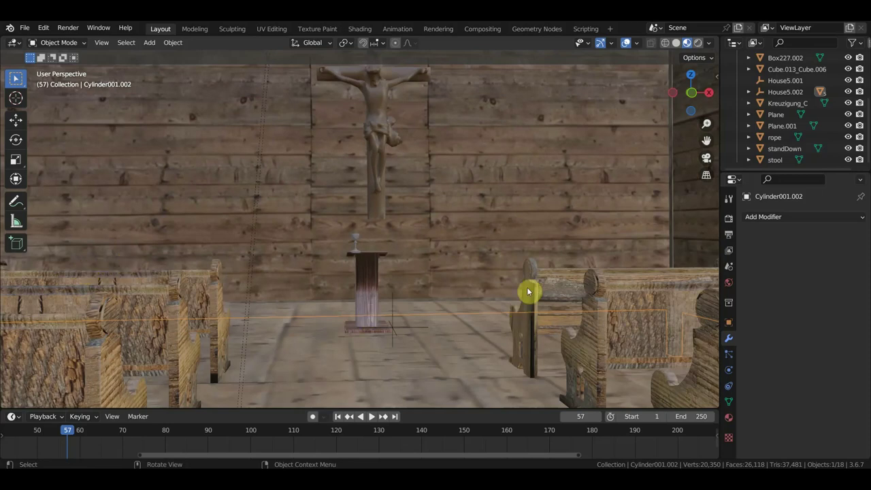
middle_click_drag(249, 258, 253, 259)
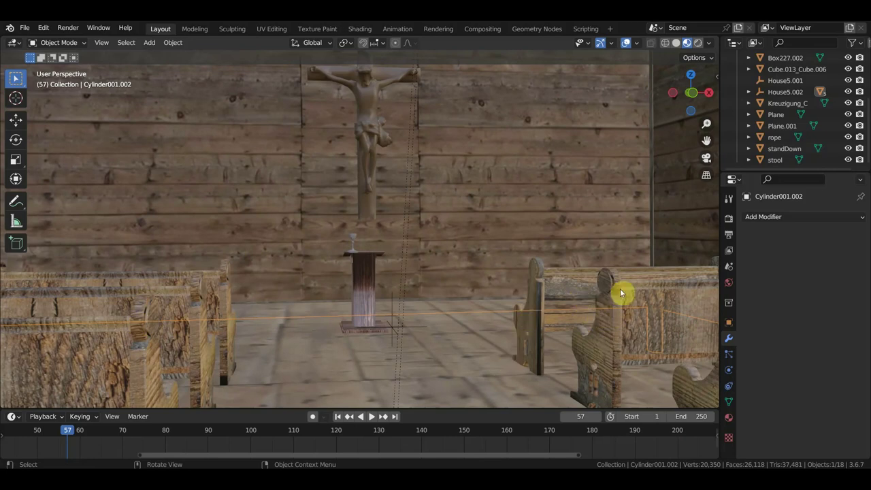
middle_click_drag(515, 339, 526, 345)
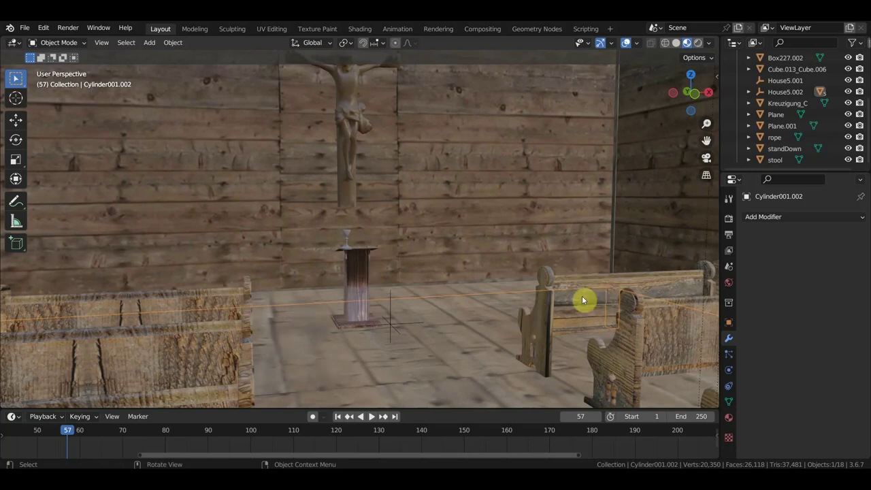
mouse_move(602, 315)
middle_mouse_down()
mouse_move(718, 317)
mouse_move(521, 296)
mouse_move(532, 294)
mouse_move(360, 364)
mouse_move(525, 307)
mouse_move(361, 324)
mouse_move(475, 287)
mouse_move(480, 304)
middle_mouse_up()
scroll(436, 334, "down", 5)
Switch to Front Orthographic view and zoom to frame the whole church and tower
key("KP_5")
key("KP_3")
key("KP_1")
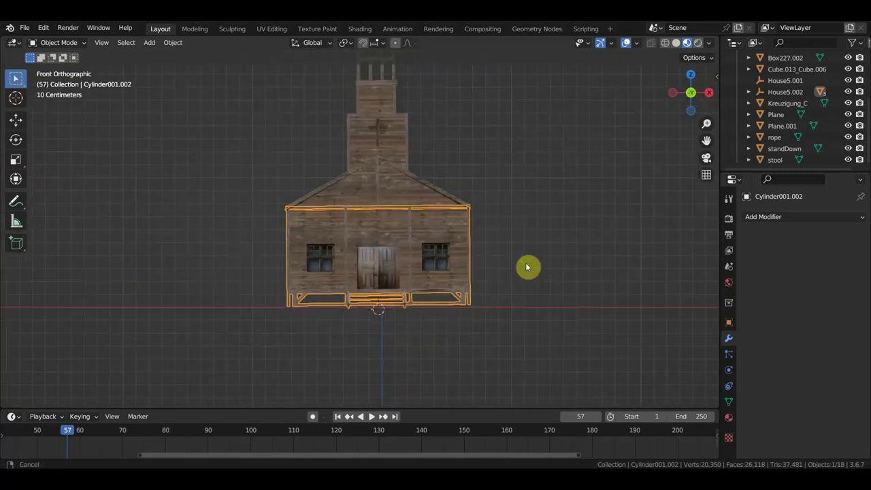
scroll(546, 354, "up", 2)
scroll(548, 369, "up", 1)
scroll(548, 368, "down", 2)
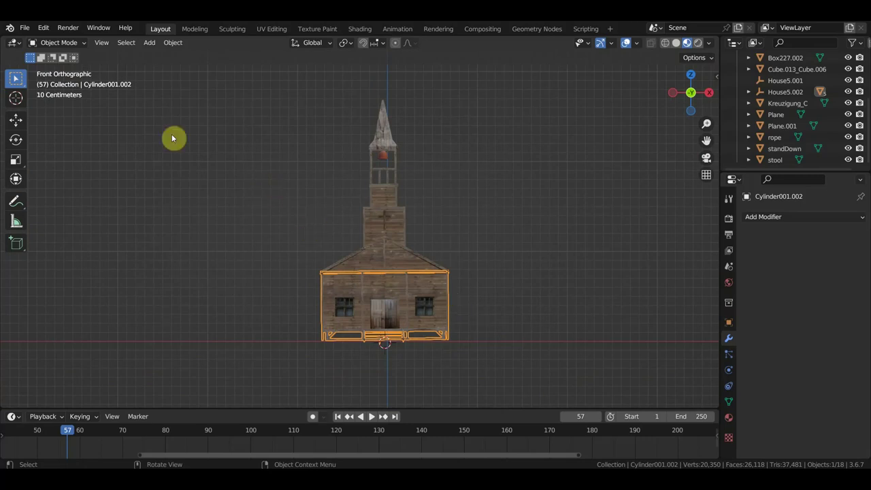
Link 'Collection' from the raven rig flight .blend file's Collection folder into the church scene
left_click(25, 28)
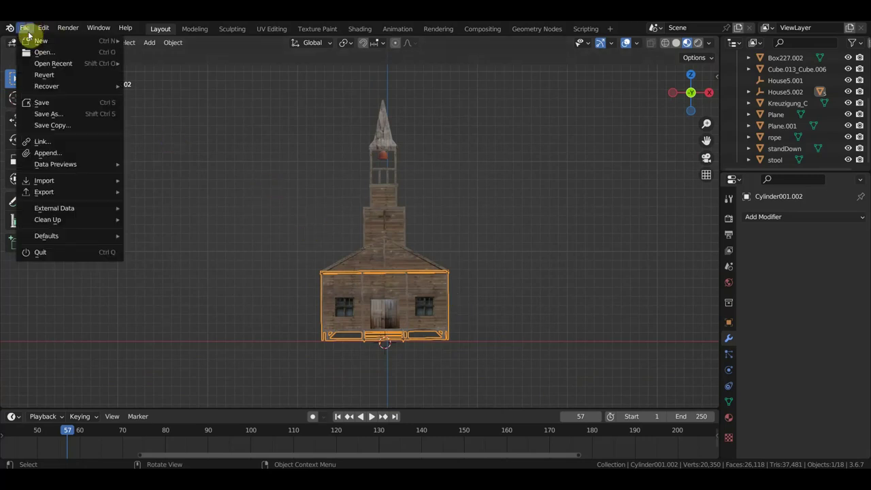
left_click(62, 141)
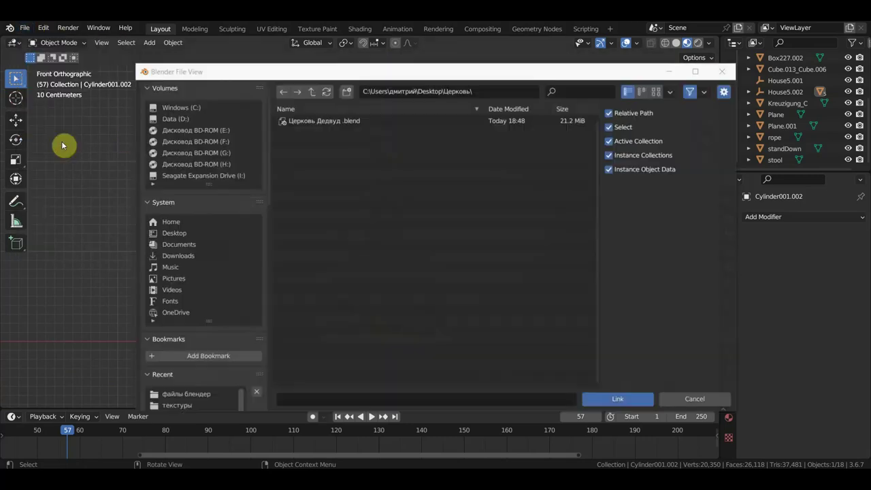
left_click(197, 393)
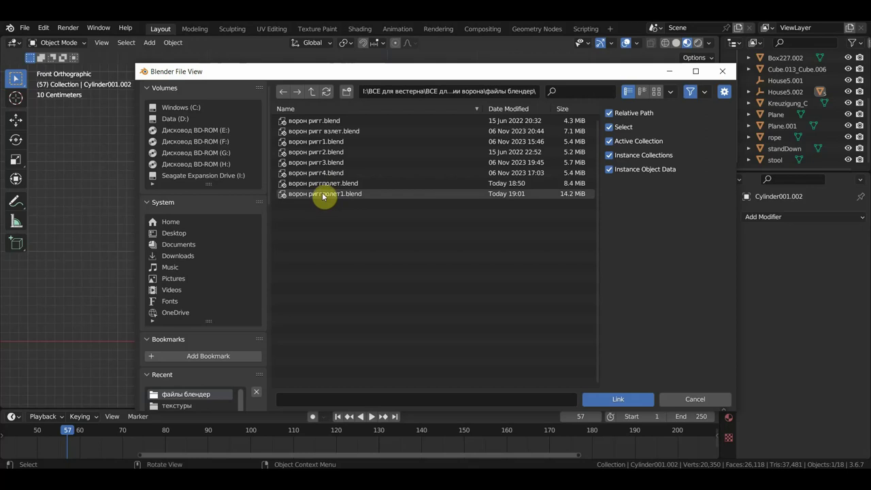
double_click(323, 196)
left_click(300, 154)
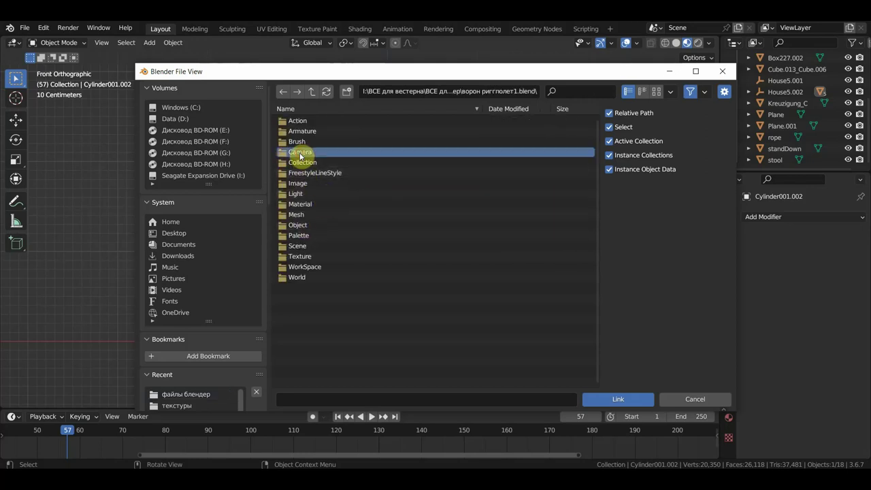
double_click(302, 163)
double_click(298, 121)
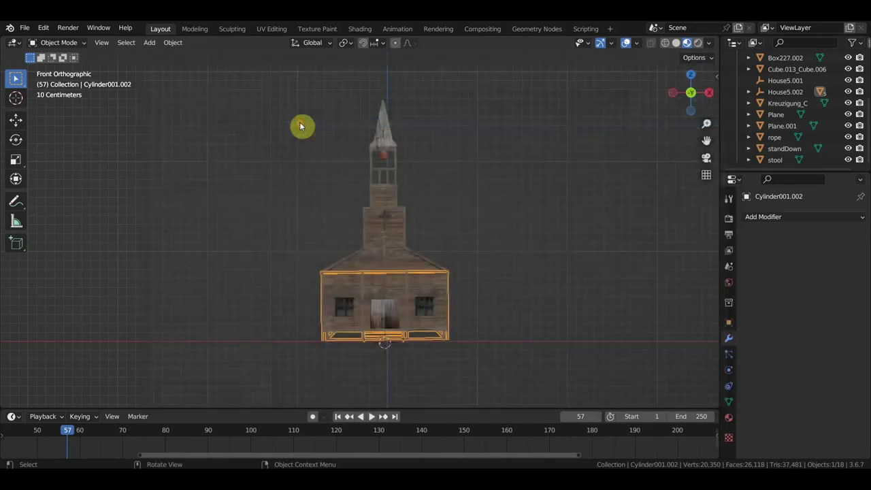
Shrink the raven, move it onto the church tower ledge, and fine-tune its scale to 0.108
mouse_move(423, 288)
middle_mouse_down()
mouse_move(287, 288)
mouse_move(370, 304)
middle_mouse_up()
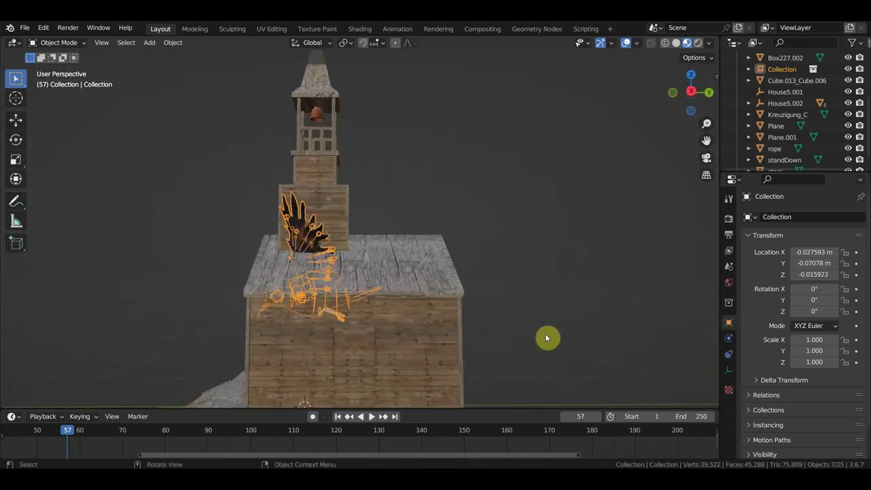
key("s")
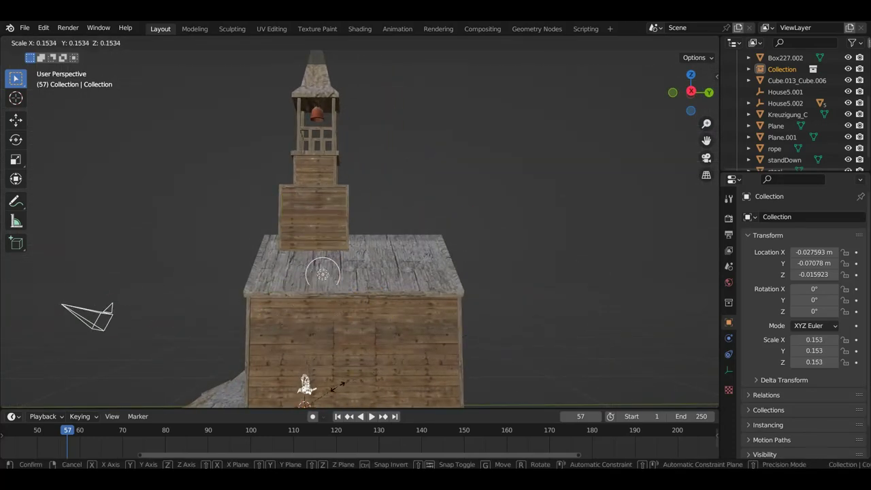
left_click(337, 392)
key("g")
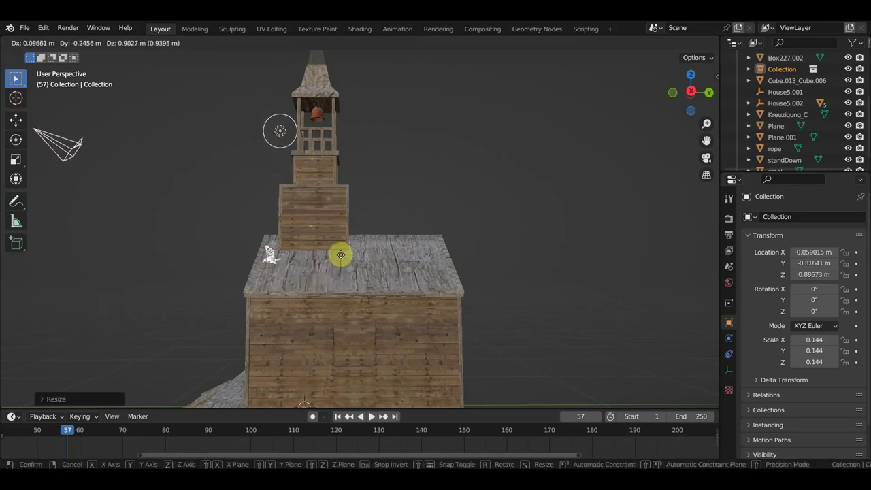
left_click(354, 168)
mouse_move(356, 171)
middle_mouse_down()
mouse_move(490, 202)
mouse_move(469, 240)
mouse_move(515, 227)
middle_mouse_up()
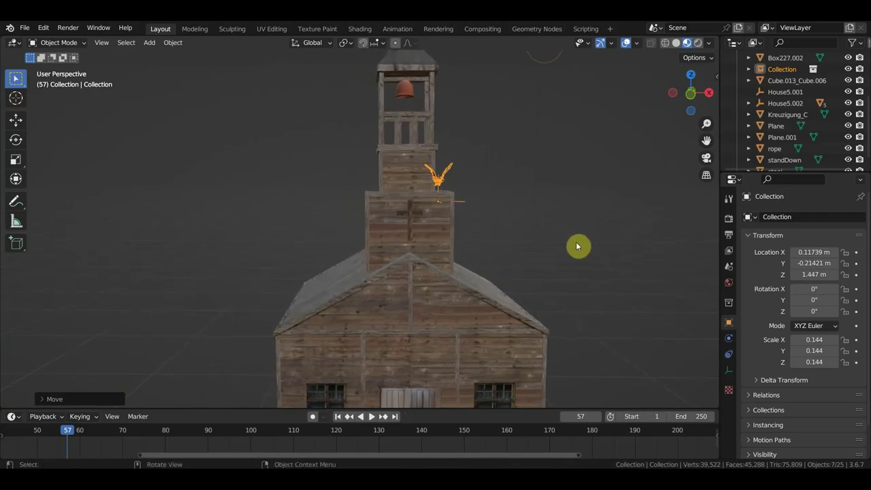
key("s")
left_click(542, 246)
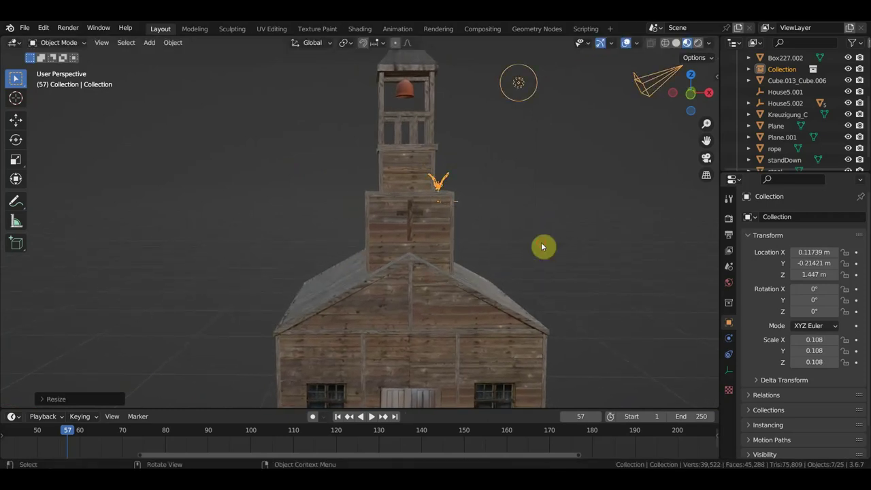
mouse_move(253, 407)
left_mouse_down()
mouse_move(272, 374)
mouse_move(288, 311)
mouse_move(292, 328)
mouse_move(282, 339)
left_mouse_up()
Set the timeline's active keying set to Location, Rotation & Scale
scroll(278, 375, "down", 2)
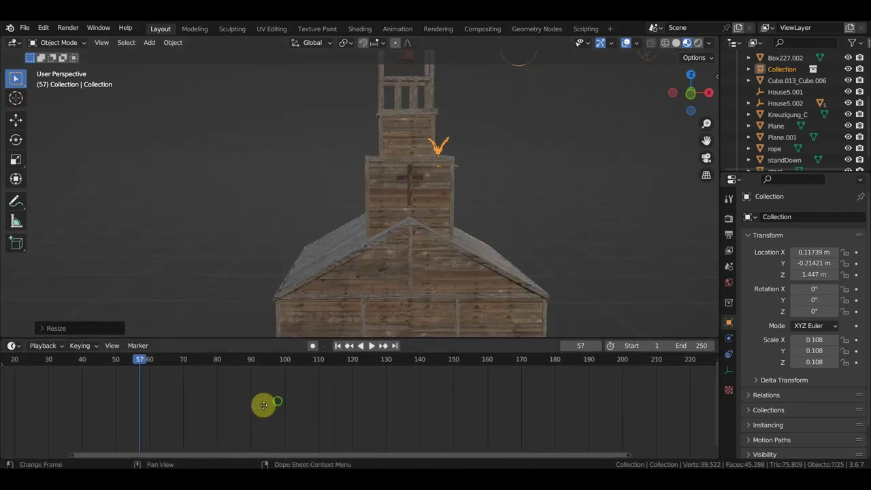
middle_click_drag(265, 404, 482, 426)
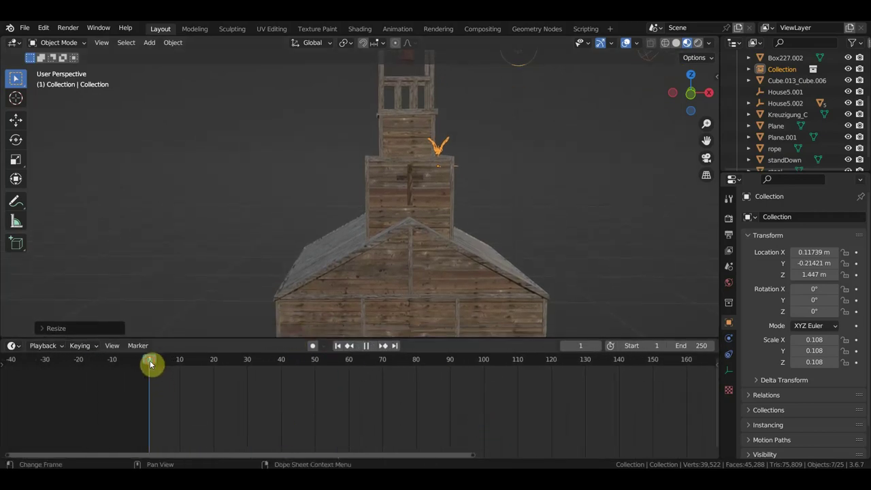
left_click(90, 346)
left_click(88, 285)
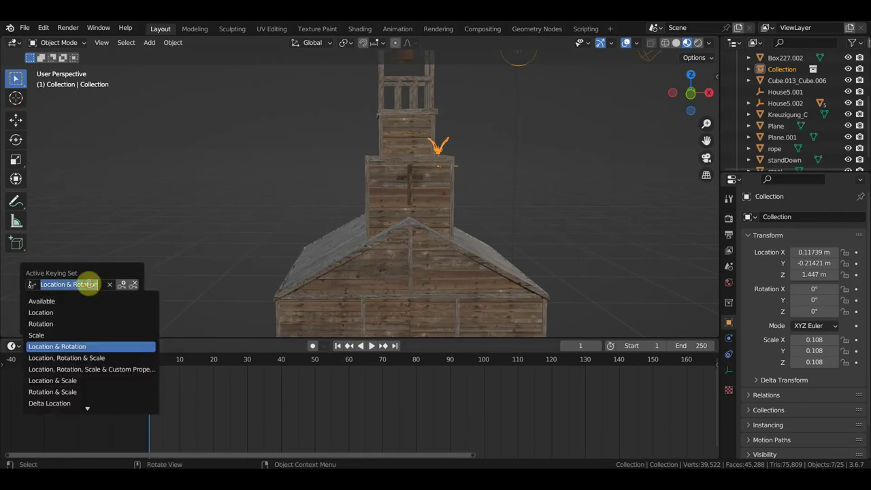
left_click(112, 284)
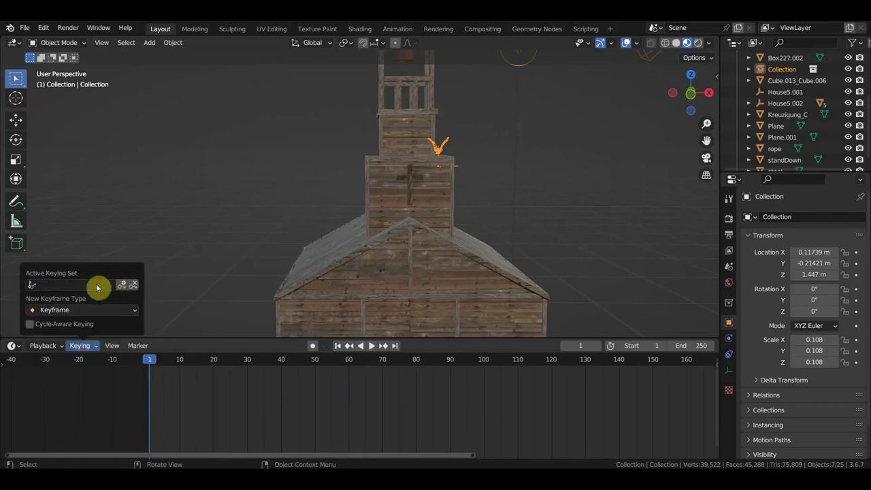
left_click(97, 287)
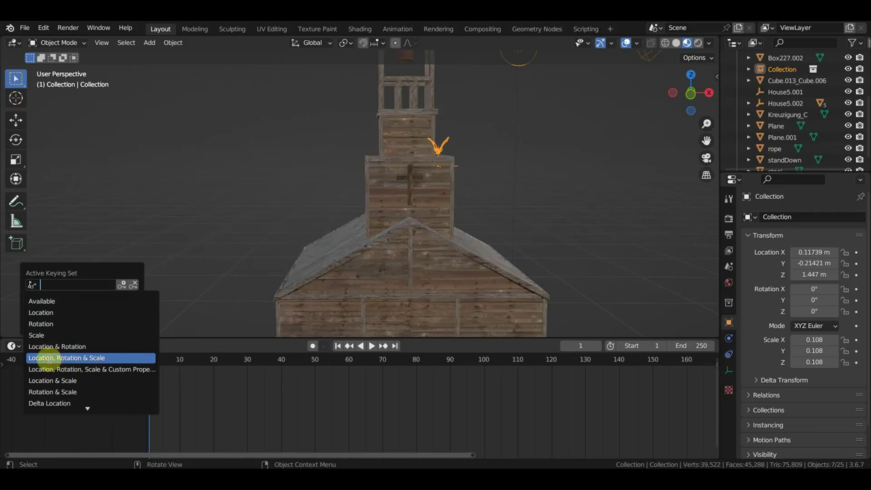
left_click(75, 358)
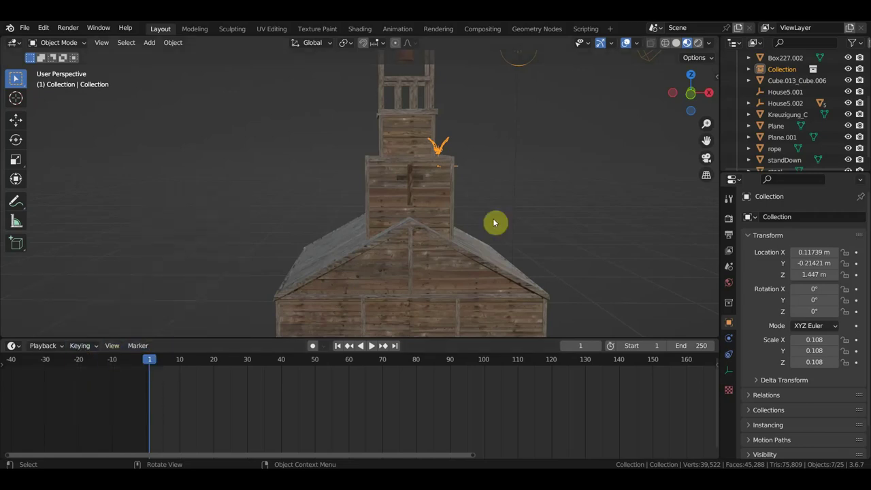
Check the raven's perch from top and front views and keyframe its transform at frame 74
middle_click_drag(537, 218, 549, 211)
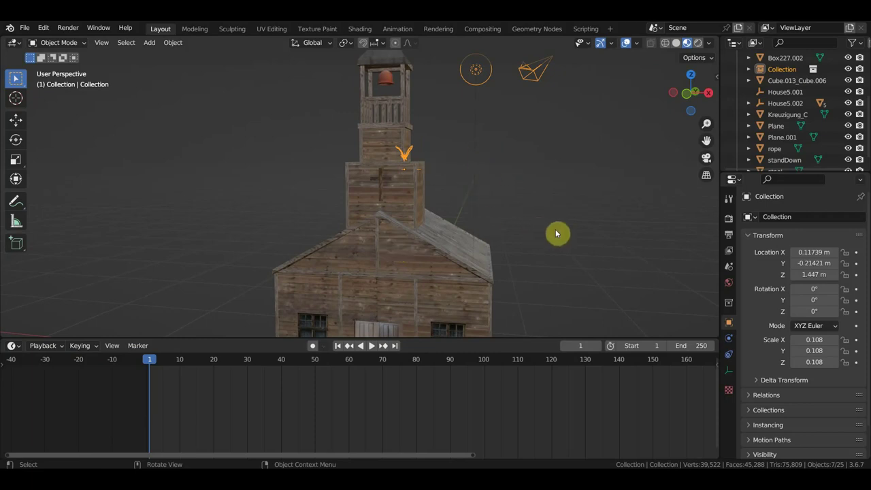
middle_click_drag(556, 232, 571, 232)
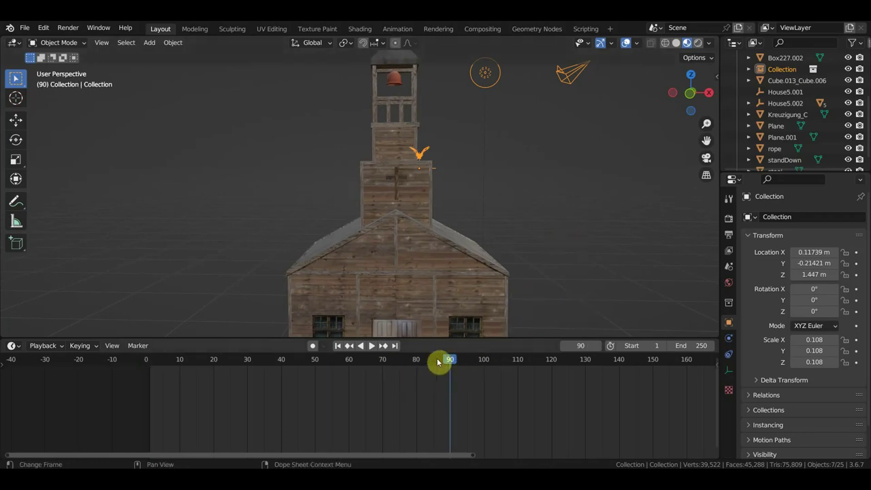
mouse_move(437, 363)
left_mouse_down()
mouse_move(359, 361)
mouse_move(416, 362)
mouse_move(398, 362)
left_mouse_up()
key("space")
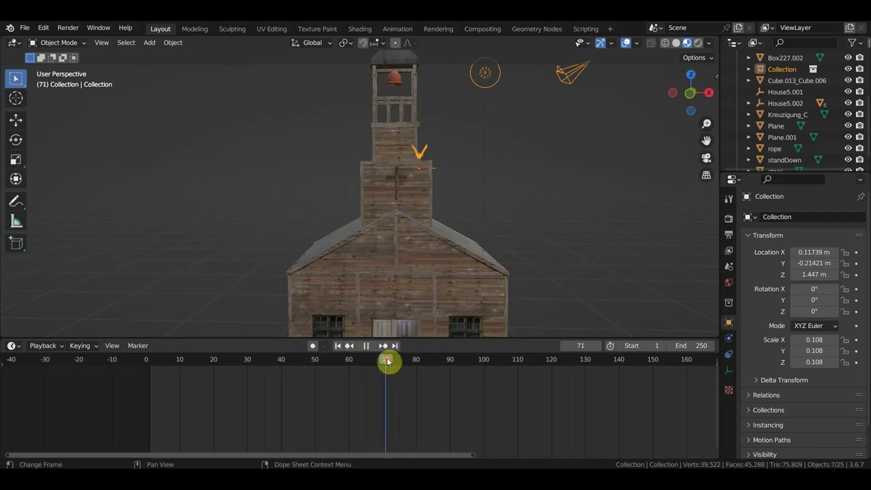
key("space")
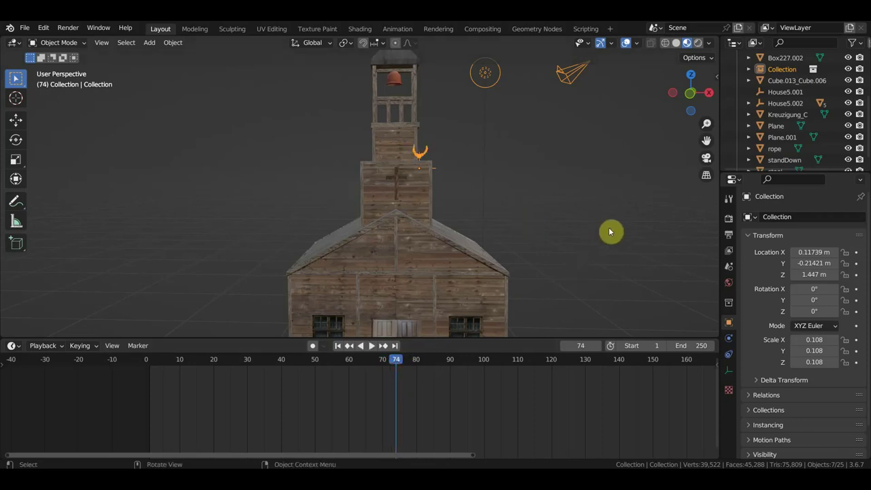
key("KP_7")
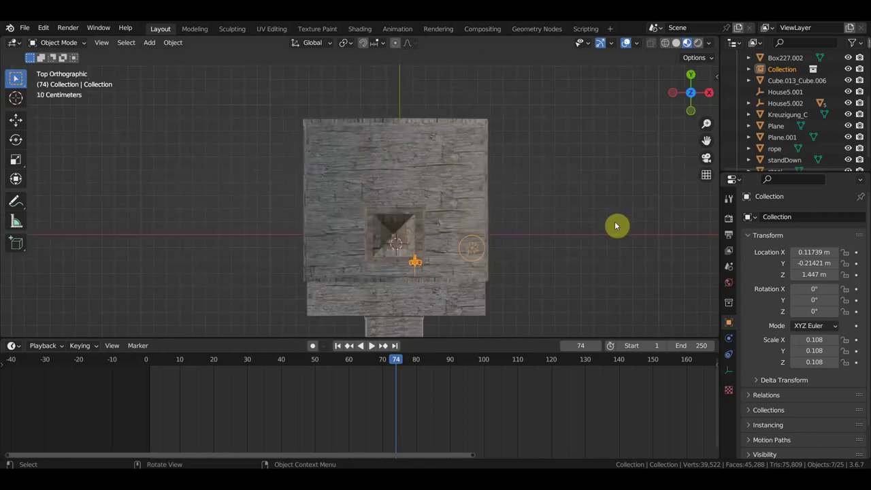
key("KP_1")
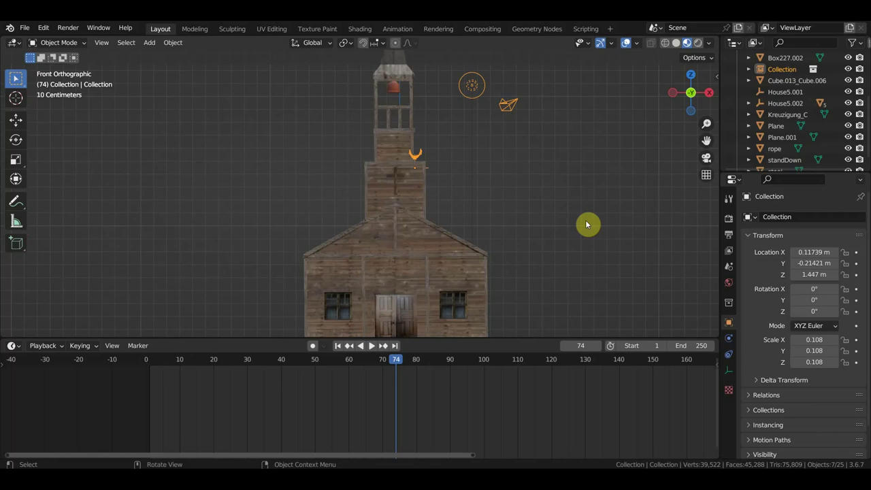
key("i")
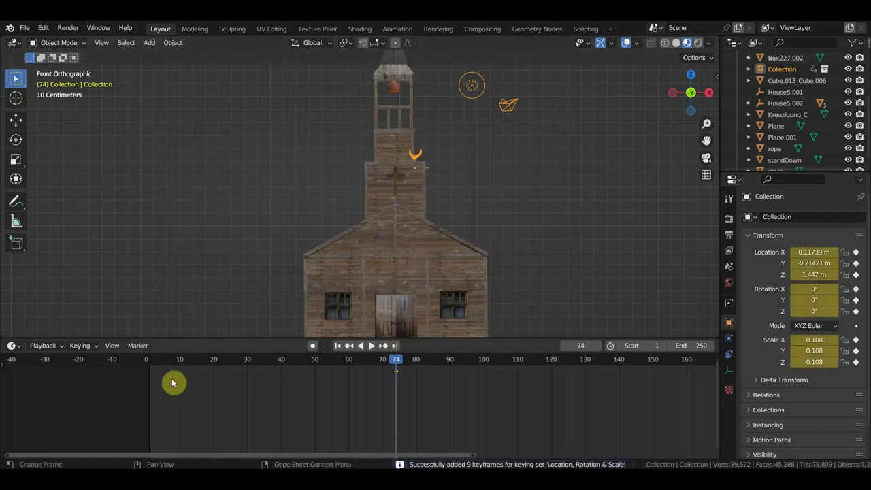
At frame 1, shrink the crow to a tiny 0.011 scale on the tower and keyframe it
left_click(148, 365)
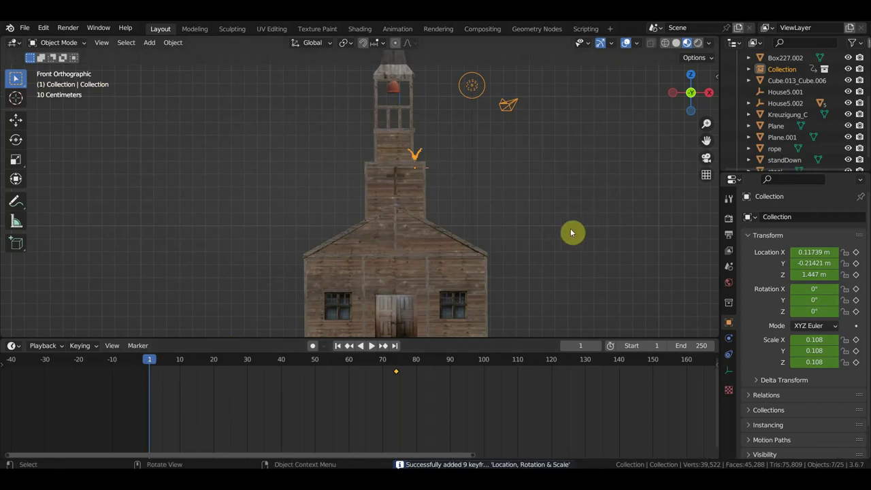
key("s")
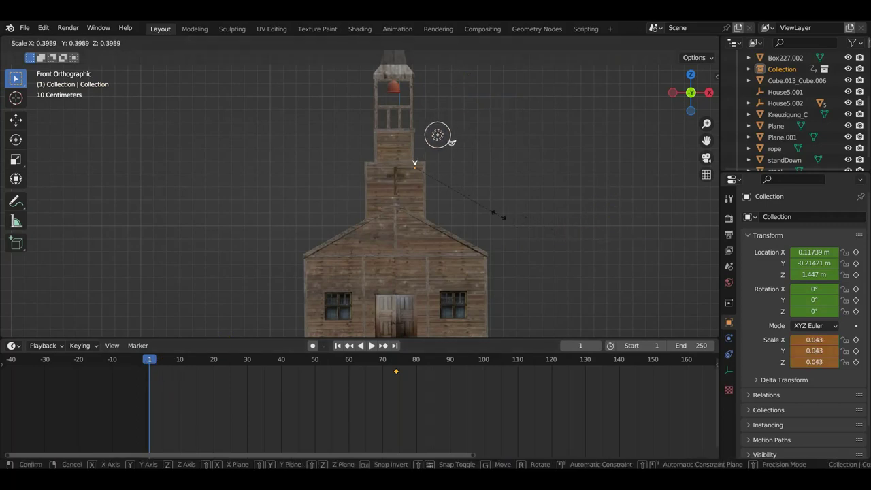
left_click(432, 186)
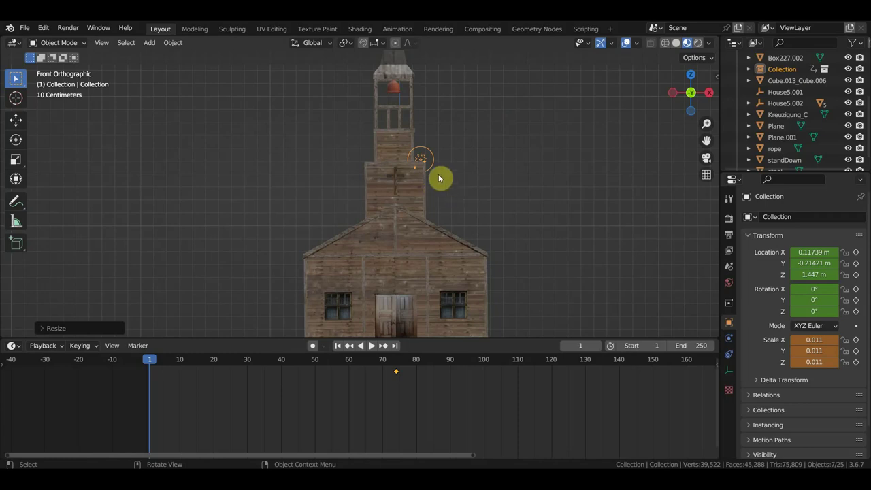
key("g")
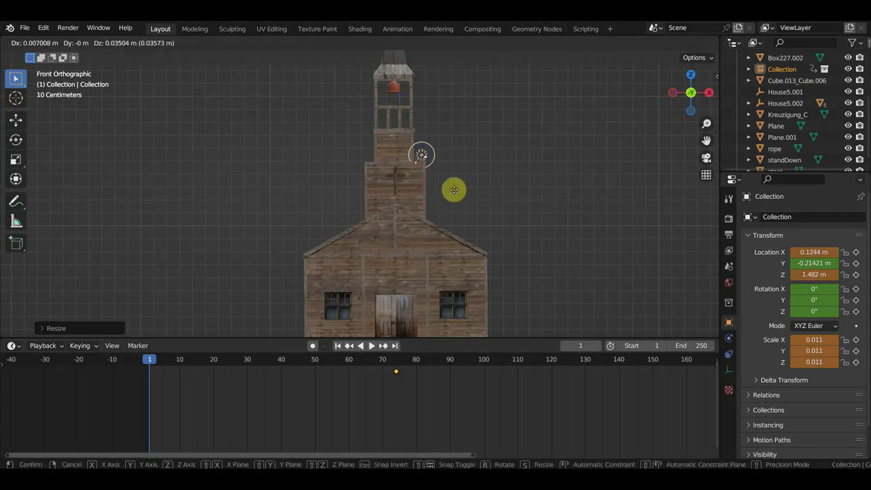
left_click(454, 190)
key("i")
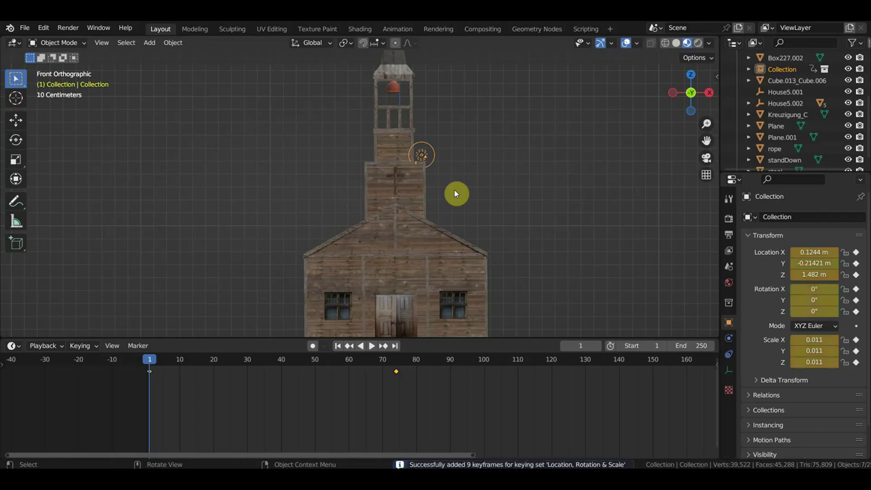
At frame 74, scale the crow up to about 0.06
left_click(396, 359)
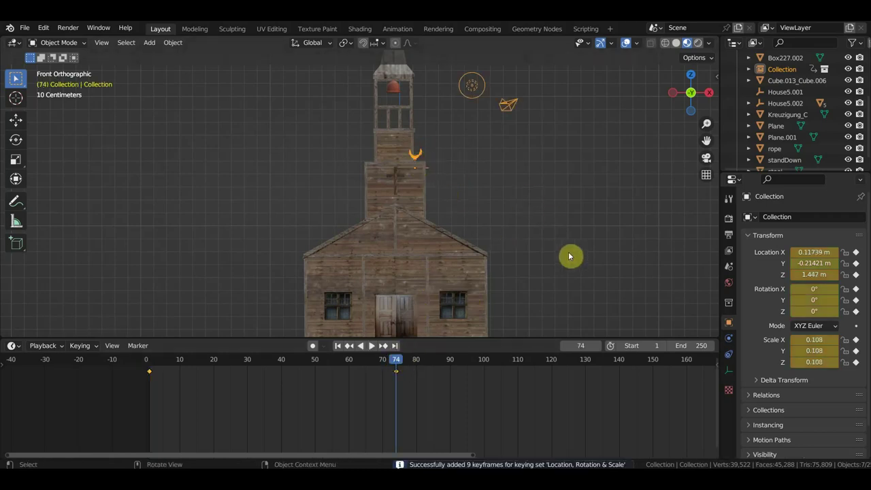
key("s")
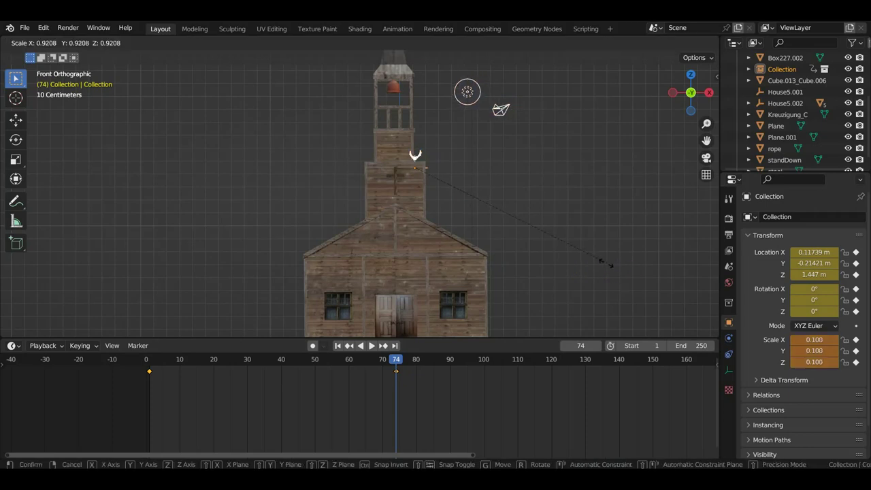
left_click(530, 235)
Keyframe the enlarged crow at frame 74 and scrub back through the growth
key("i")
left_click_drag(396, 357, 306, 354)
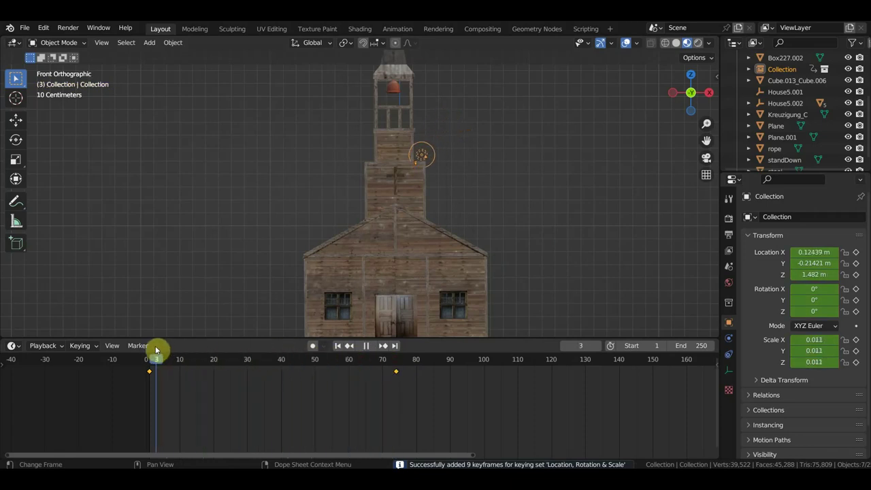
left_click_drag(306, 354, 257, 358)
Duplicate the frame-1 keyframe to frame 71 and play back the animation
left_click_drag(161, 376, 182, 401)
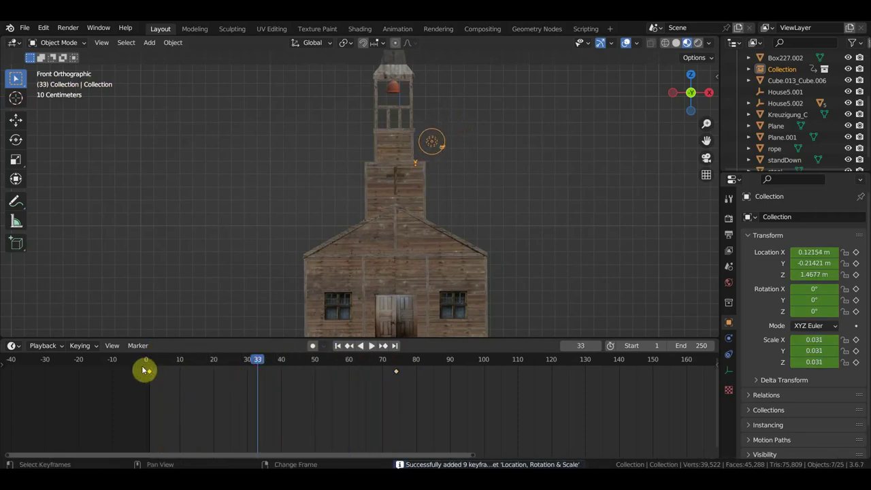
left_click_drag(147, 370, 380, 391)
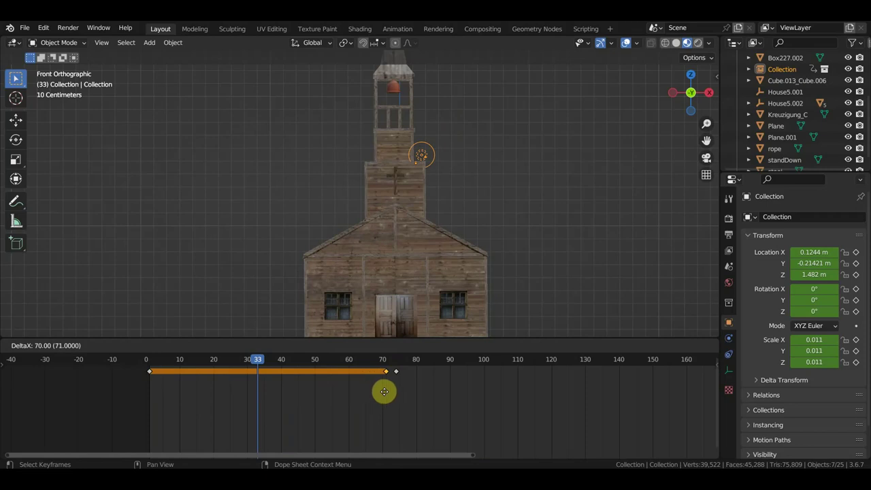
left_click(385, 392)
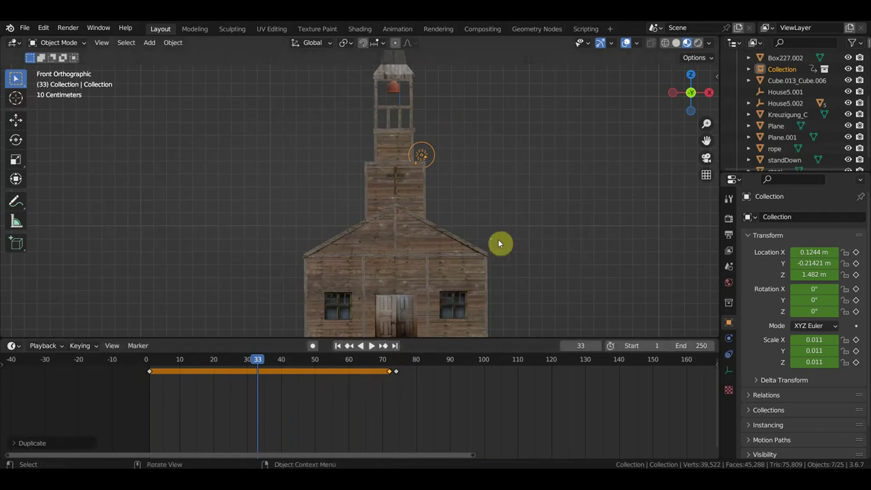
middle_click_drag(477, 220, 428, 219)
scroll(392, 196, "down", 3)
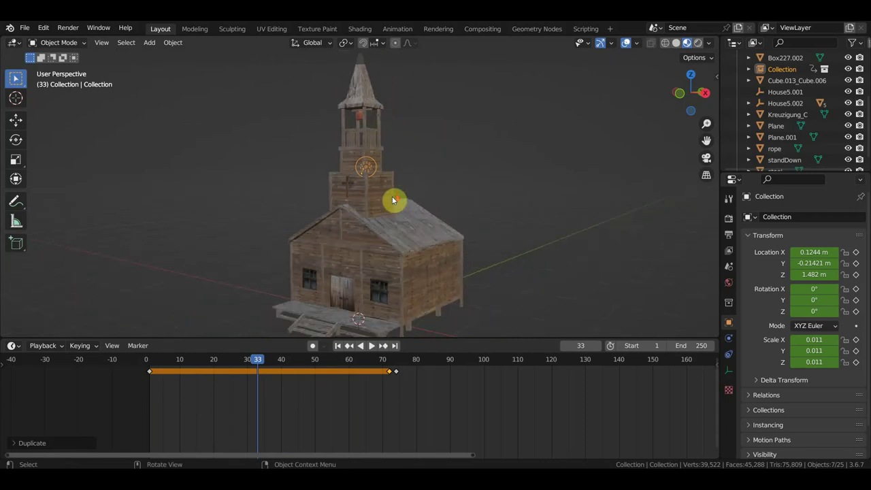
key("space")
left_click_drag(256, 360, 398, 384)
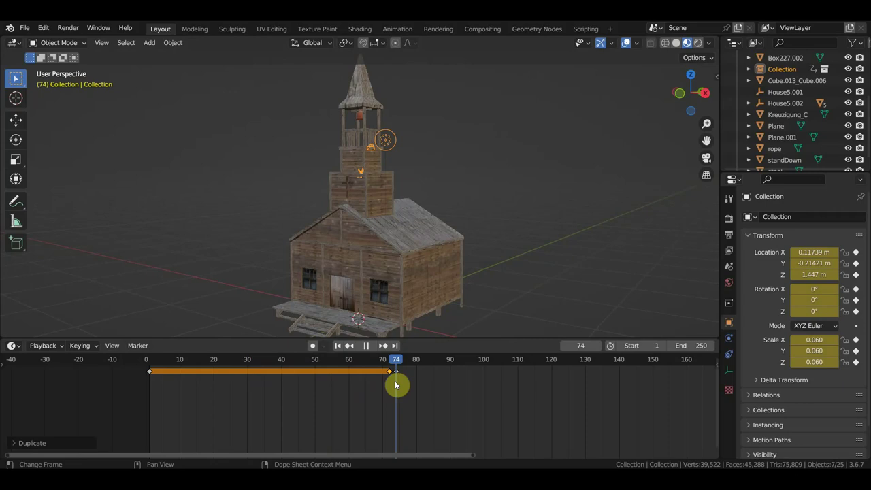
Stop at frame 74, scale the crow to 0.071, and keyframe it
key("space")
scroll(403, 251, "up", 2)
scroll(412, 251, "up", 3)
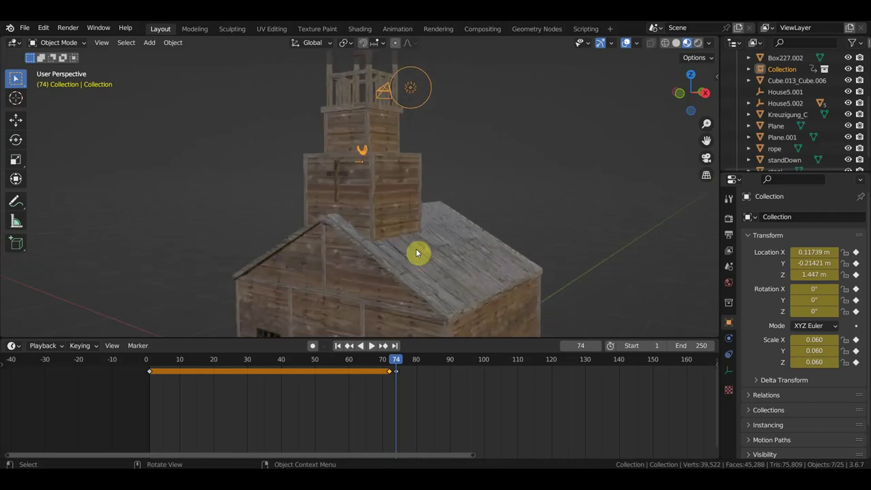
key("s")
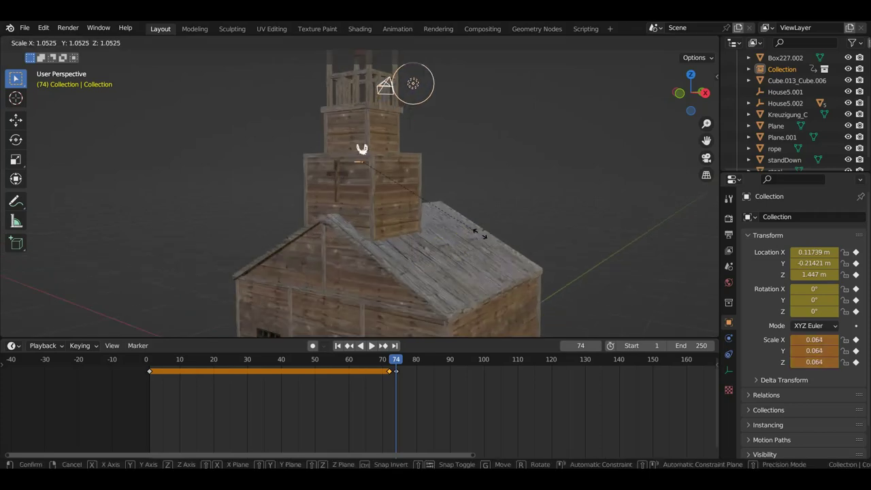
left_click(499, 233)
key("i")
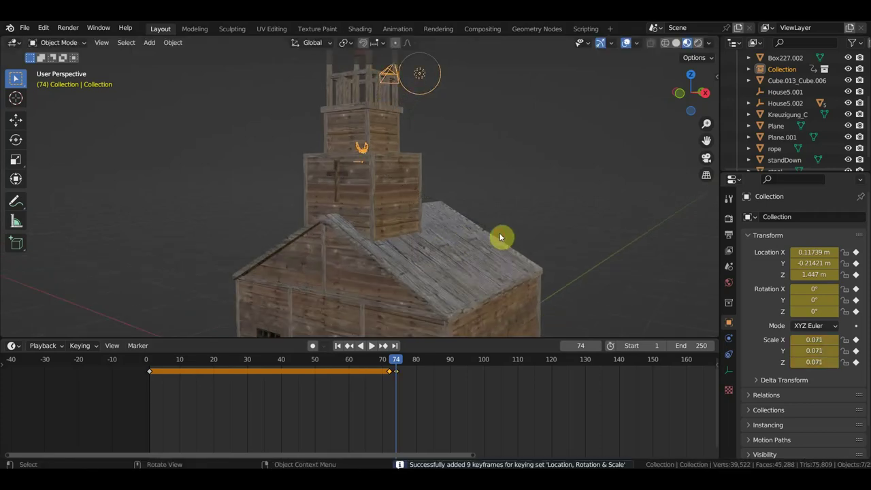
Go to frame 250 and orbit to a side view of the church
scroll(438, 383, "down", 2)
scroll(494, 389, "down", 1)
scroll(484, 390, "down", 2)
scroll(436, 384, "down", 1)
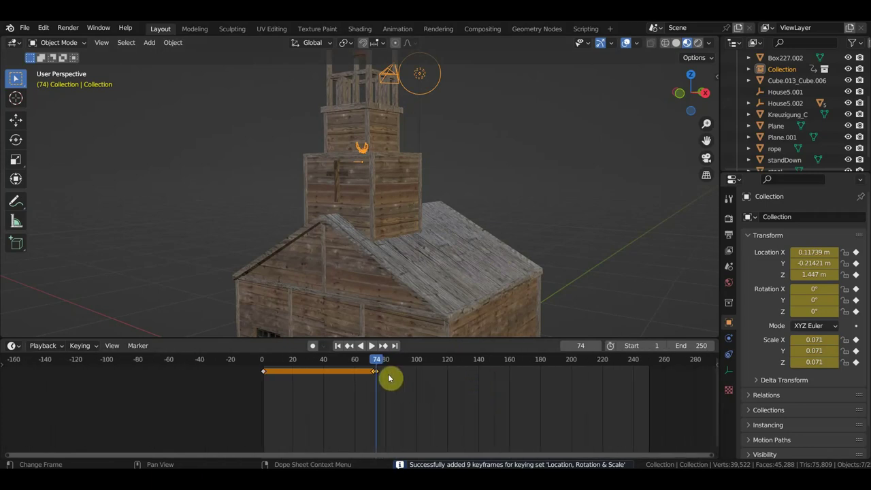
mouse_move(382, 364)
left_mouse_down()
mouse_move(645, 383)
mouse_move(708, 401)
mouse_move(652, 394)
left_mouse_up()
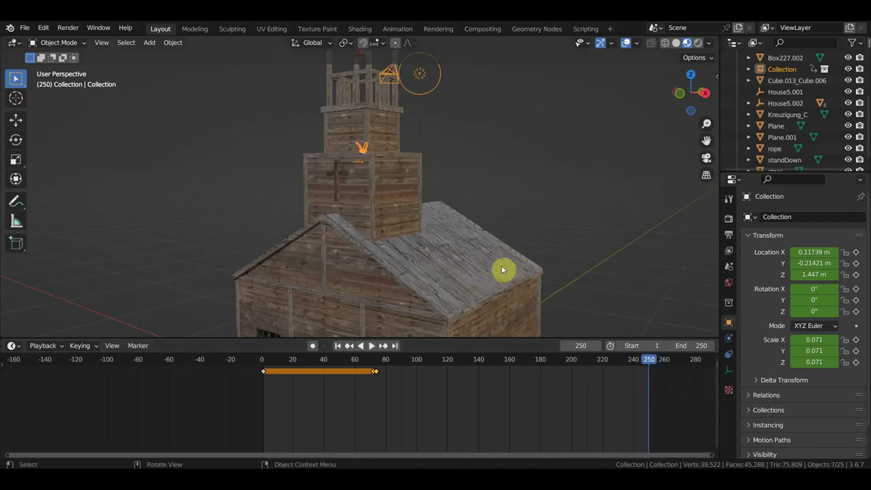
mouse_move(491, 230)
middle_mouse_down()
mouse_move(555, 225)
mouse_move(429, 227)
mouse_move(402, 208)
mouse_move(461, 233)
middle_mouse_up()
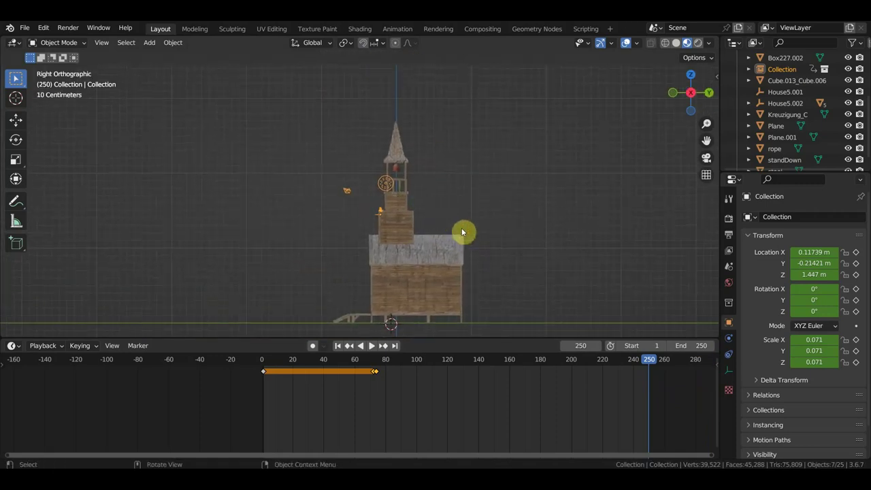
At frame 250, move the crow away to Y −2.7753 m, Z 3.3299 m, keyframe it, and play back
key("g")
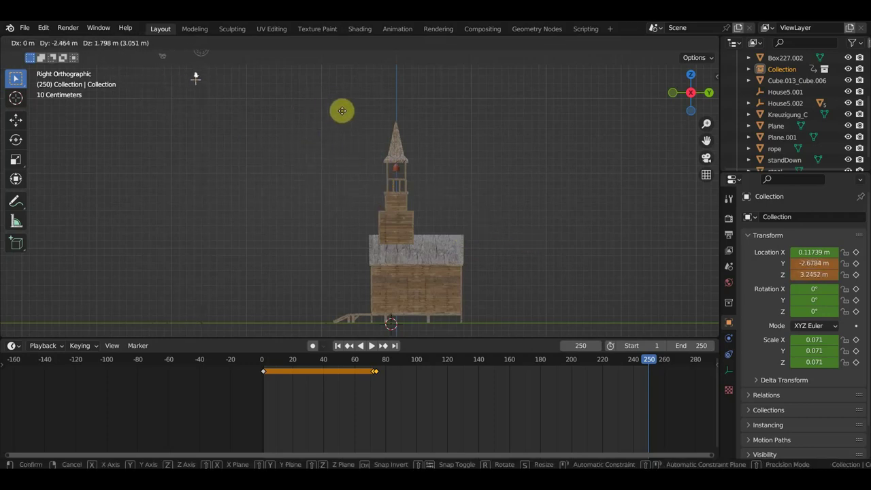
left_click(340, 112)
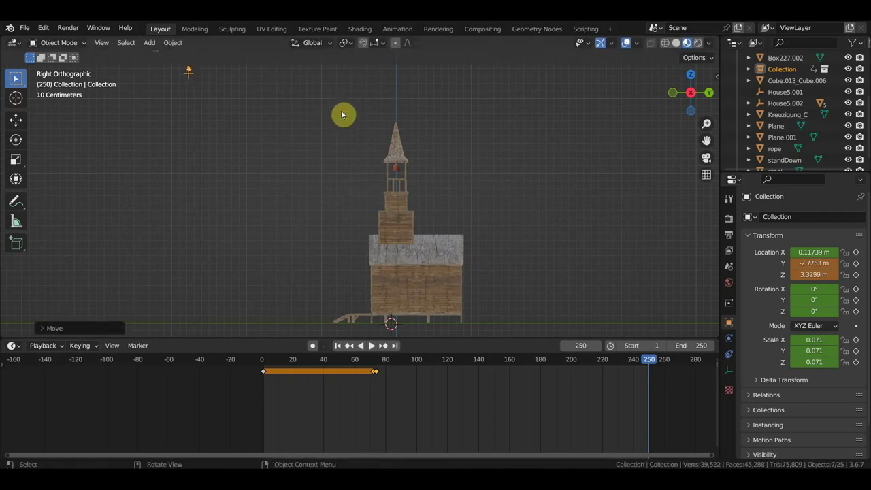
key("i")
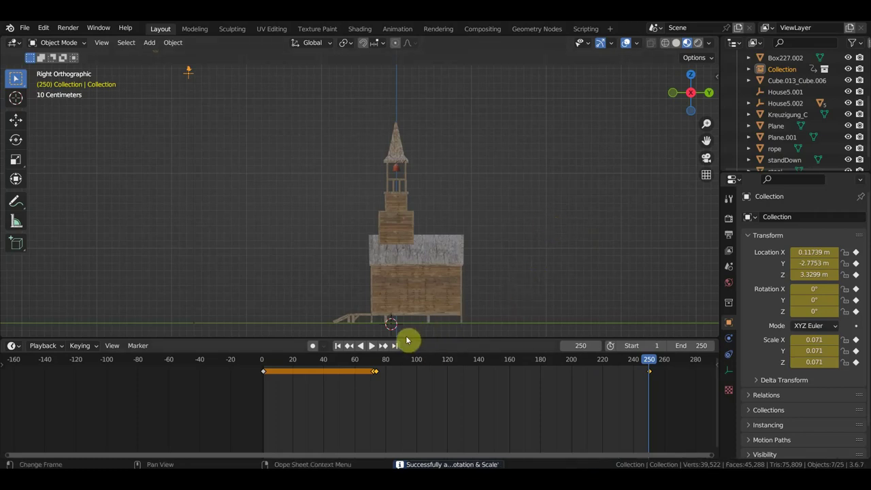
left_click(642, 367)
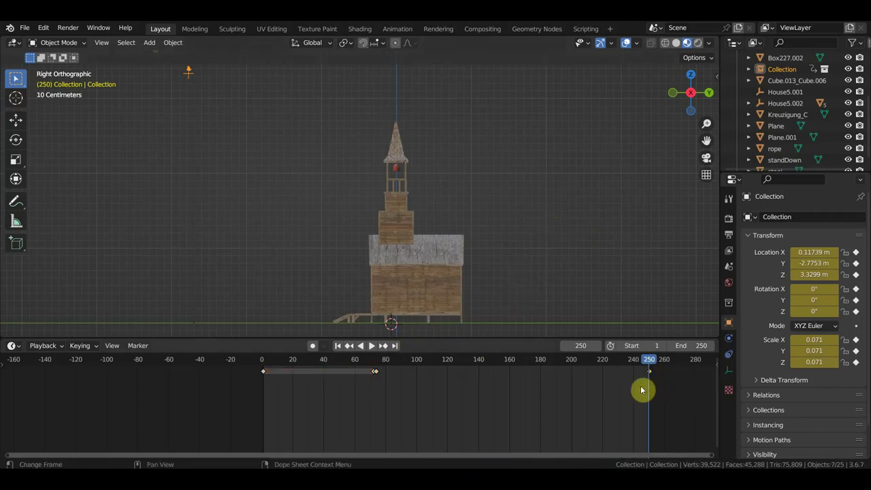
key("space")
Stop playback at frame 77 and zoom in on the tower
left_click(380, 363)
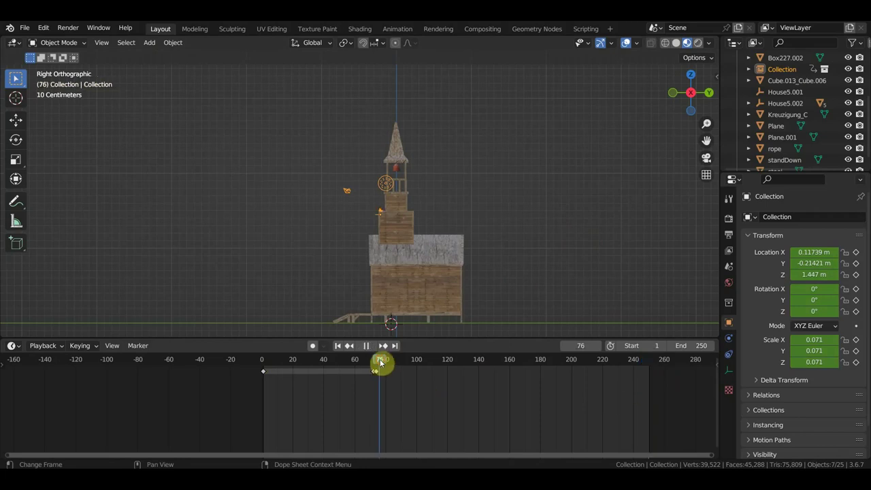
left_click_drag(380, 363, 381, 363)
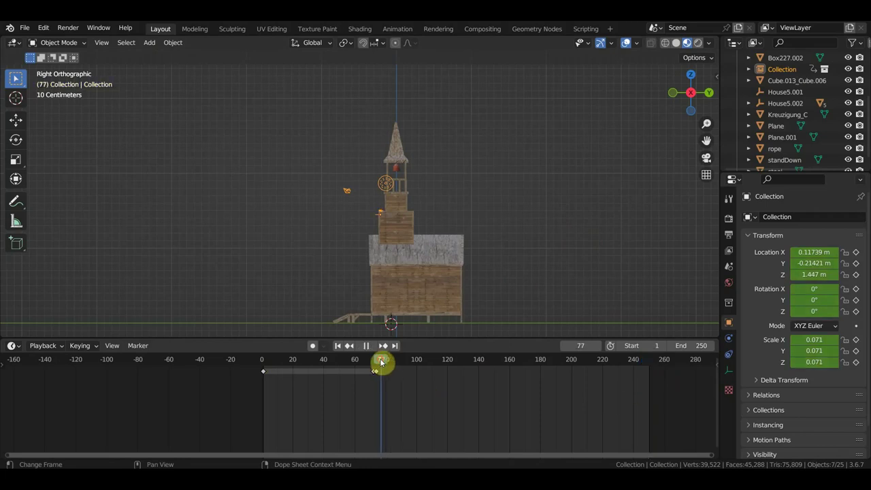
key("space")
scroll(389, 307, "up", 2)
scroll(370, 211, "up", 2)
scroll(384, 210, "up", 2)
scroll(397, 207, "up", 2)
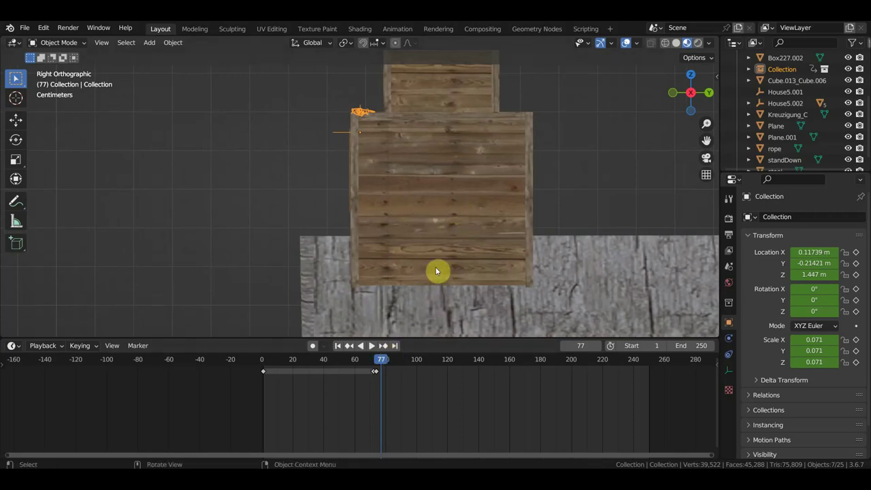
Scale the crow to 0.085, keyframe it at frame 77, and scrub through the animation
key("s")
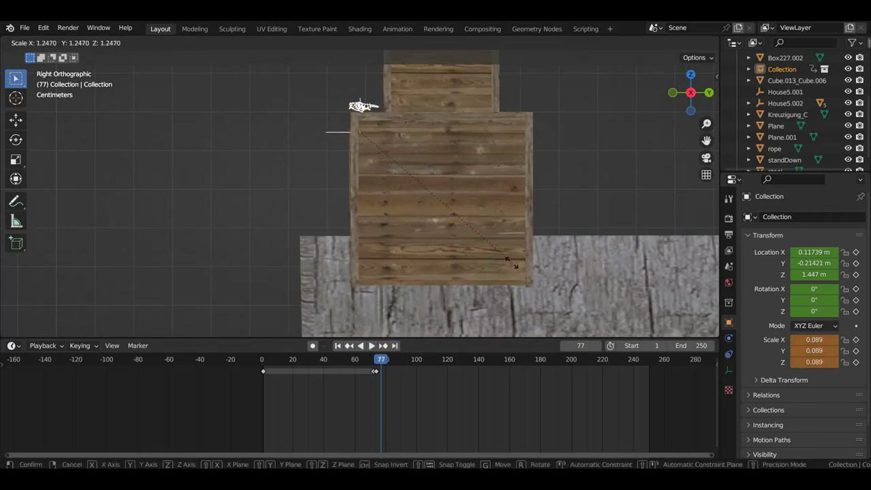
left_click(473, 266)
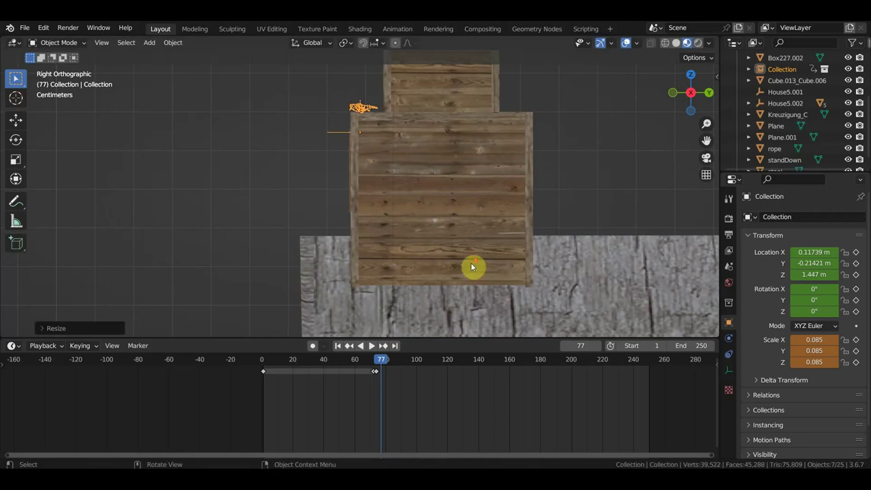
scroll(471, 268, "down", 5)
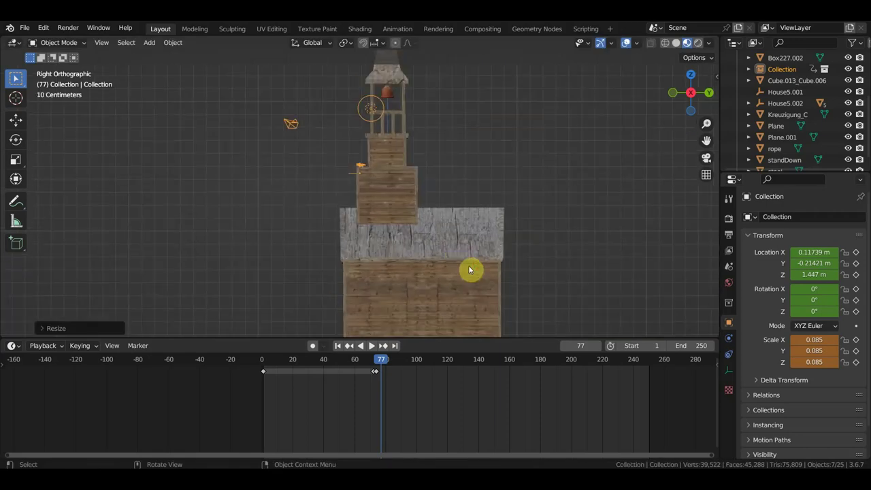
key("i")
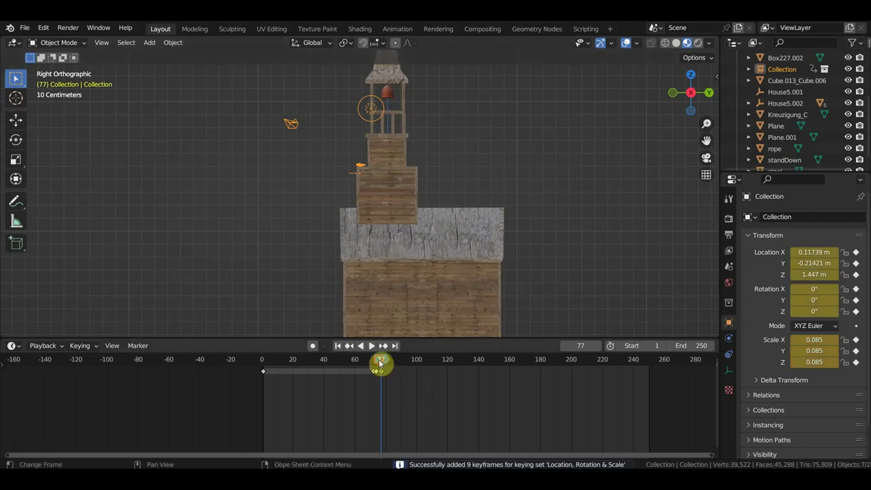
mouse_move(382, 362)
left_mouse_down()
mouse_move(374, 363)
mouse_move(646, 392)
left_mouse_up()
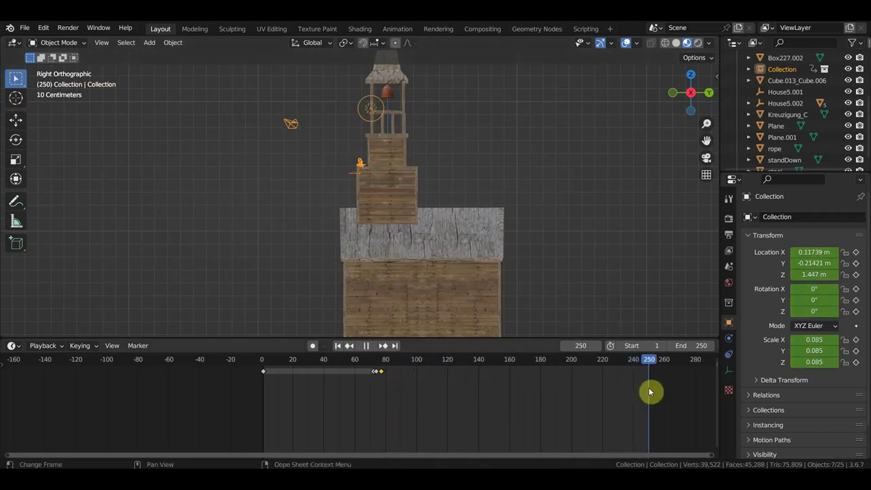
scroll(426, 220, "down", 3)
At frame 250, move the crow collection high to the left of the tower and keyframe it
key("g")
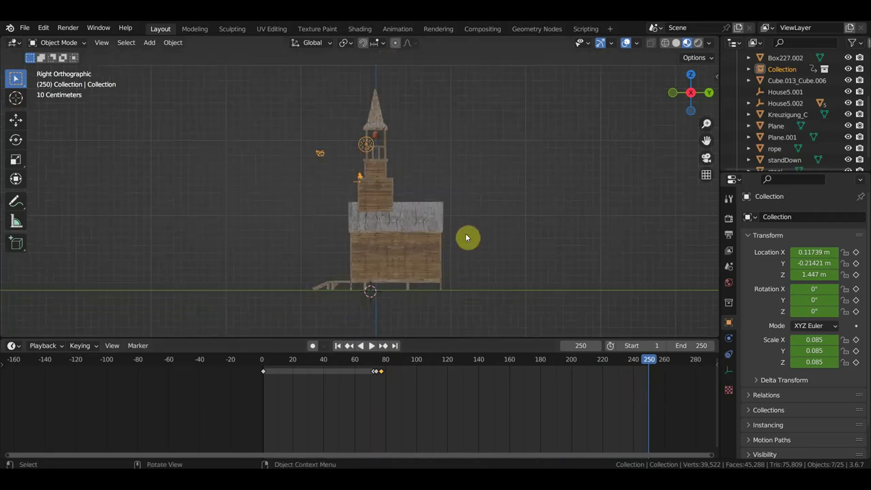
left_click_drag(473, 236, 281, 134)
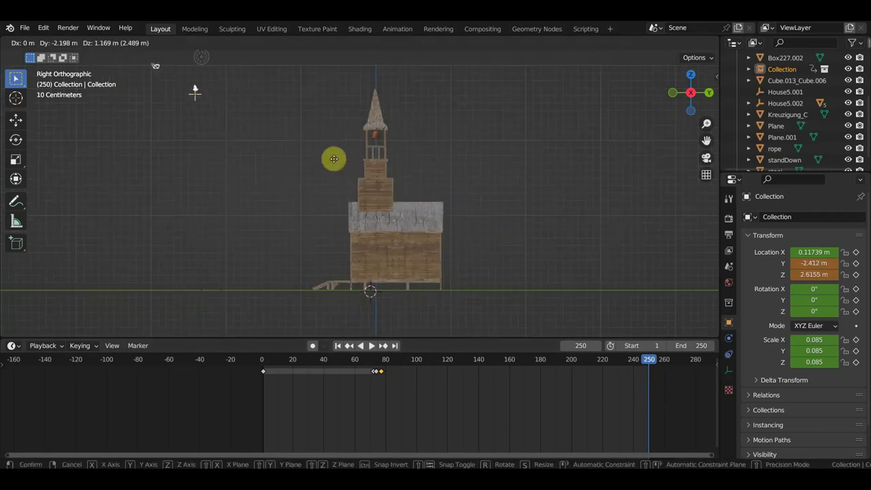
left_click(290, 143)
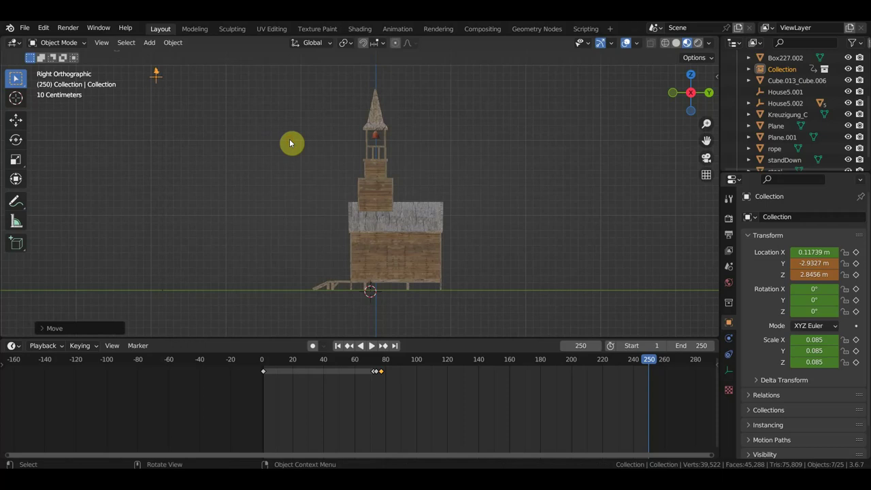
key("i")
left_click_drag(648, 360, 366, 364)
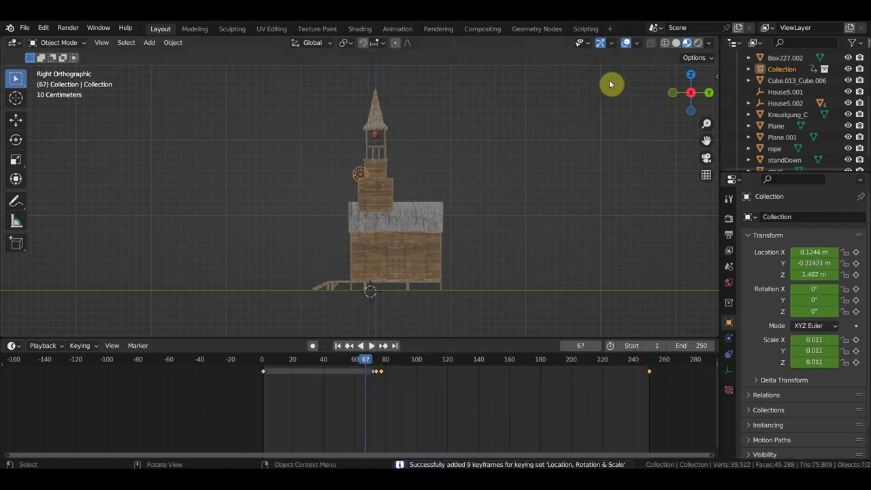
Preview the flight with overlays hidden, then move to frame 119
left_click(626, 43)
scroll(498, 214, "up", 1)
key("space")
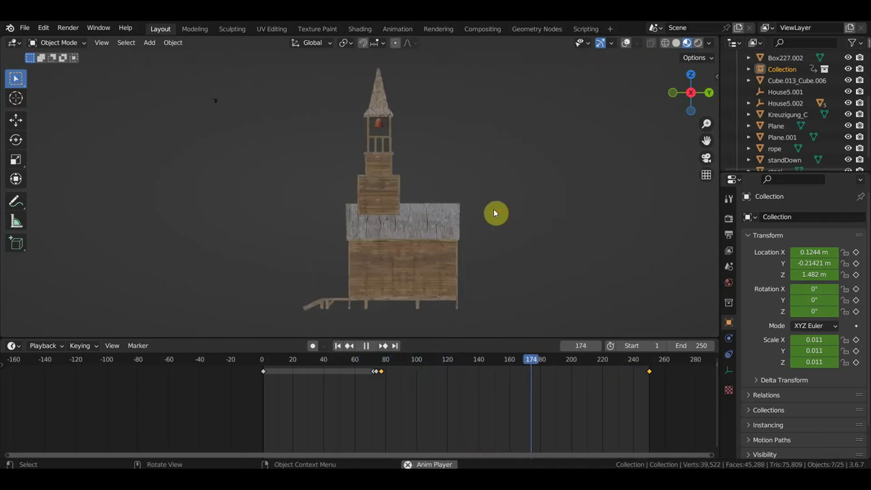
key("space")
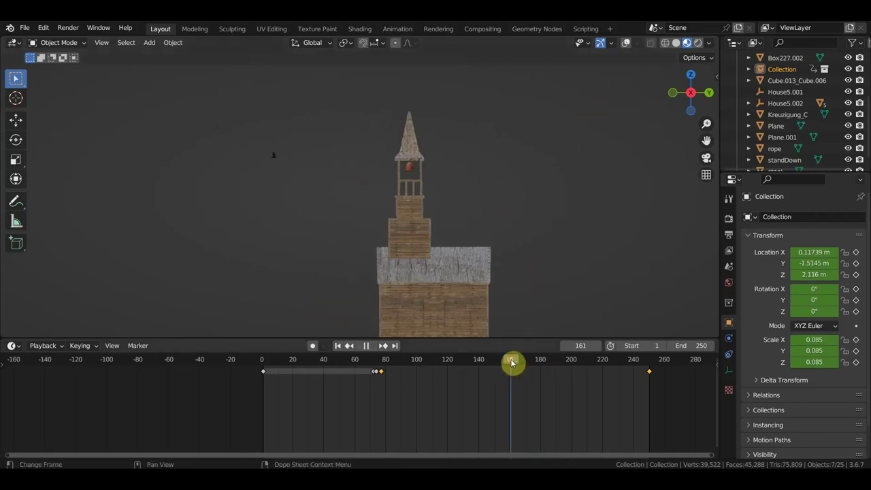
left_click(625, 42)
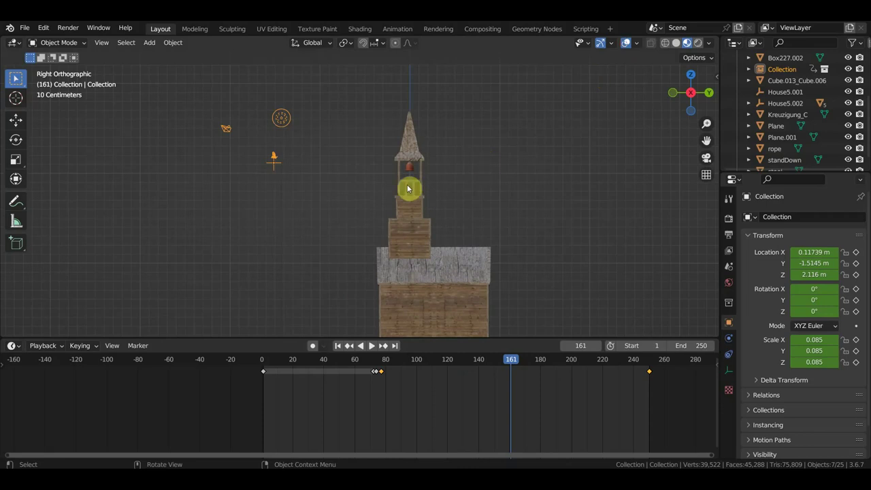
left_click(419, 359)
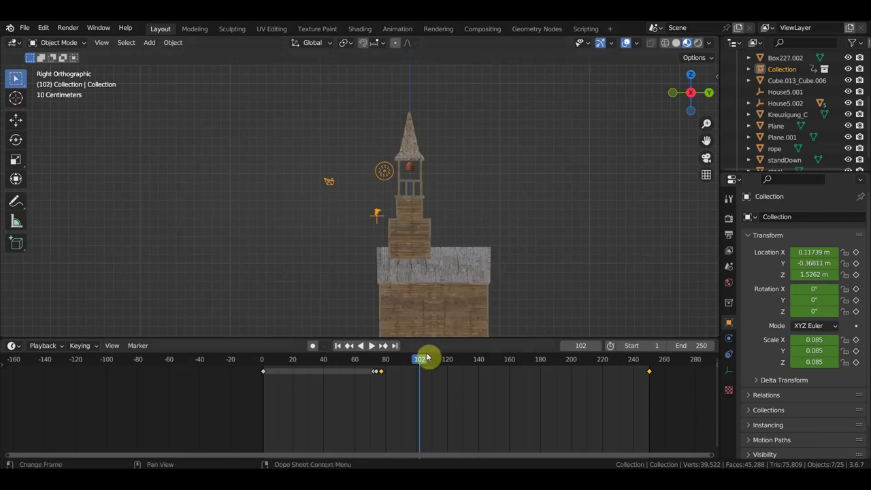
mouse_move(428, 359)
left_mouse_down()
mouse_move(386, 368)
mouse_move(443, 379)
left_mouse_up()
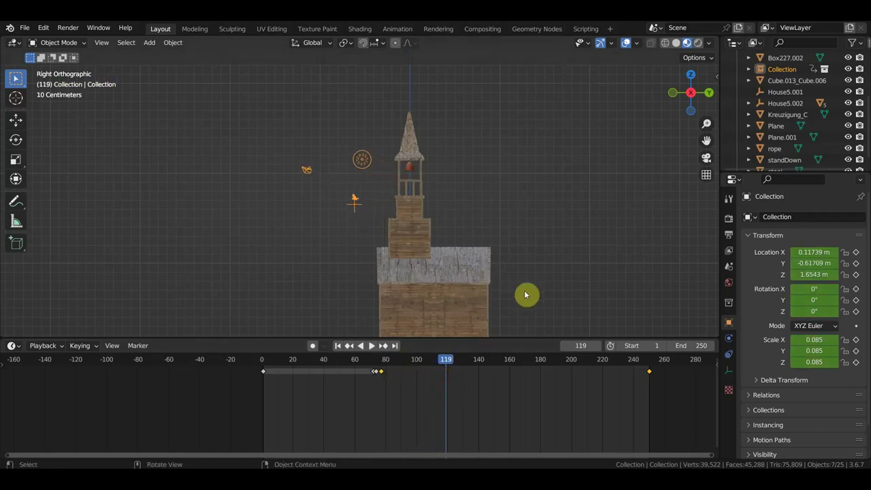
Tilt the crow collection on X and keyframe the pose at frame 119
key("r")
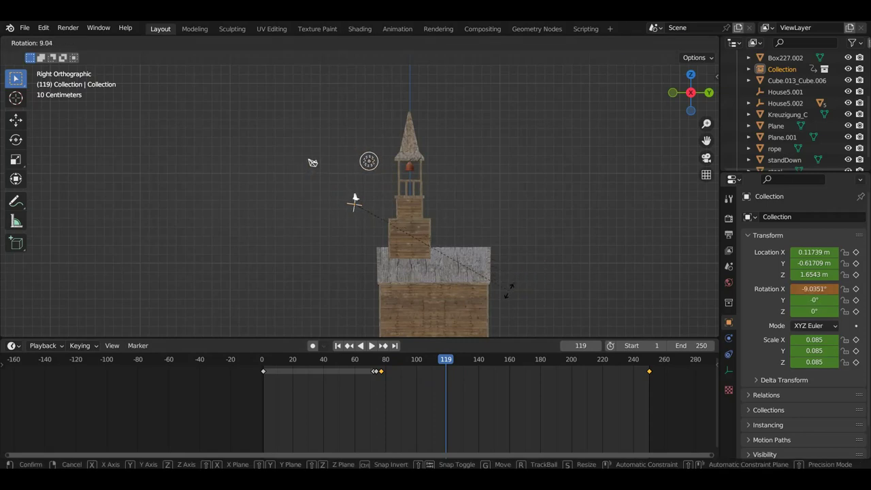
left_click(510, 289)
key("i")
Tilt the crow about 6.4° at frame 164, keyframe it, and inspect the keys near frames 120 and 160
mouse_move(448, 364)
left_mouse_down()
mouse_move(516, 381)
mouse_move(516, 371)
left_mouse_up()
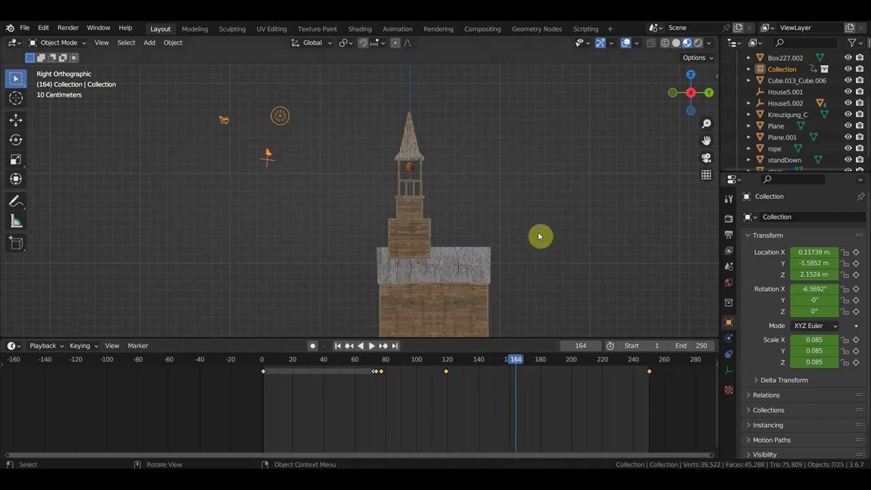
key("r")
left_click(503, 165)
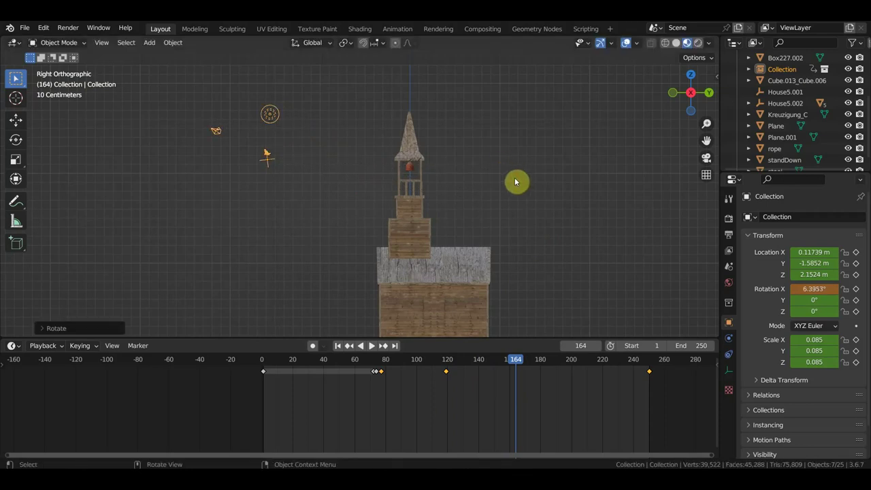
key("i")
mouse_move(515, 364)
left_mouse_down()
mouse_move(446, 377)
mouse_move(498, 388)
left_mouse_up()
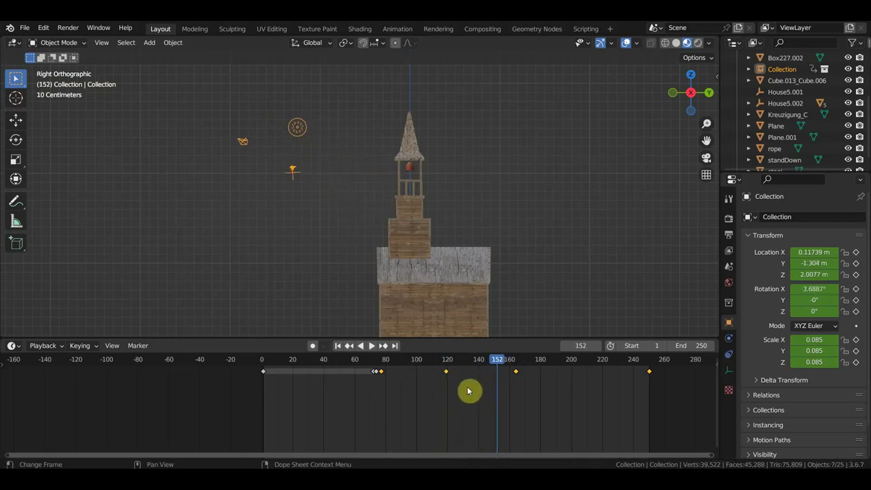
left_click_drag(469, 389, 437, 368)
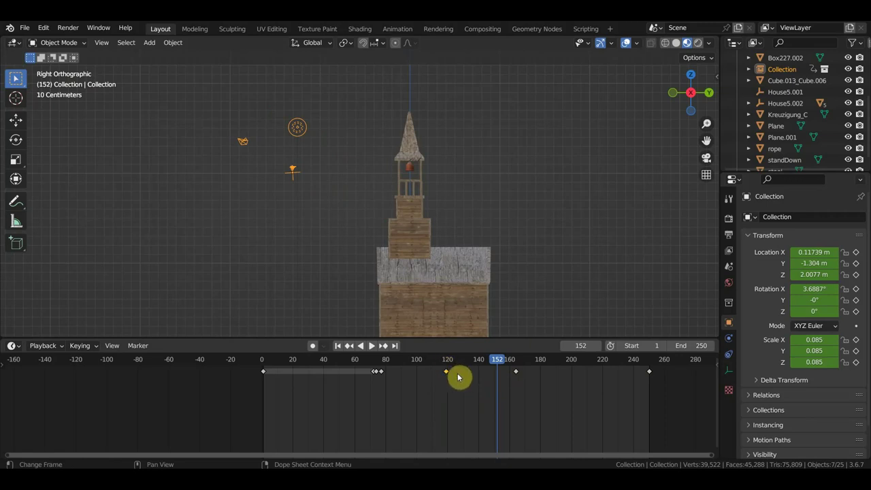
left_click_drag(550, 399, 499, 371)
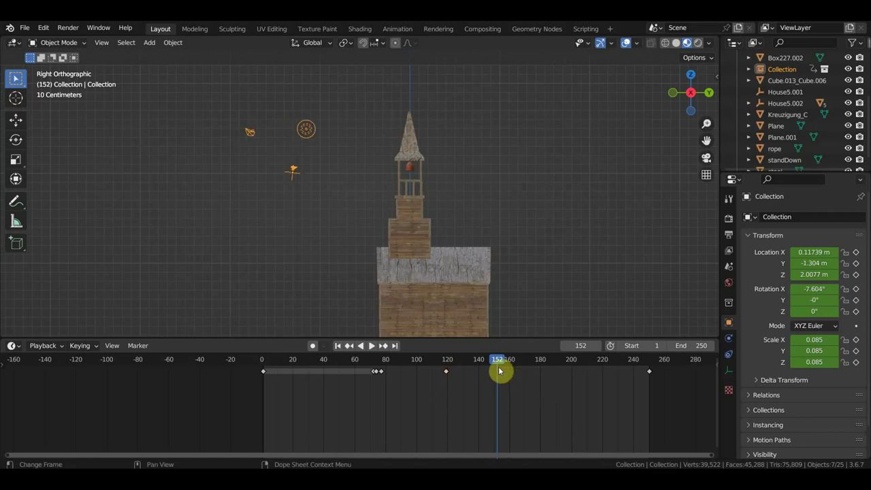
mouse_move(500, 365)
left_mouse_down()
mouse_move(412, 366)
mouse_move(635, 389)
mouse_move(551, 384)
left_mouse_up()
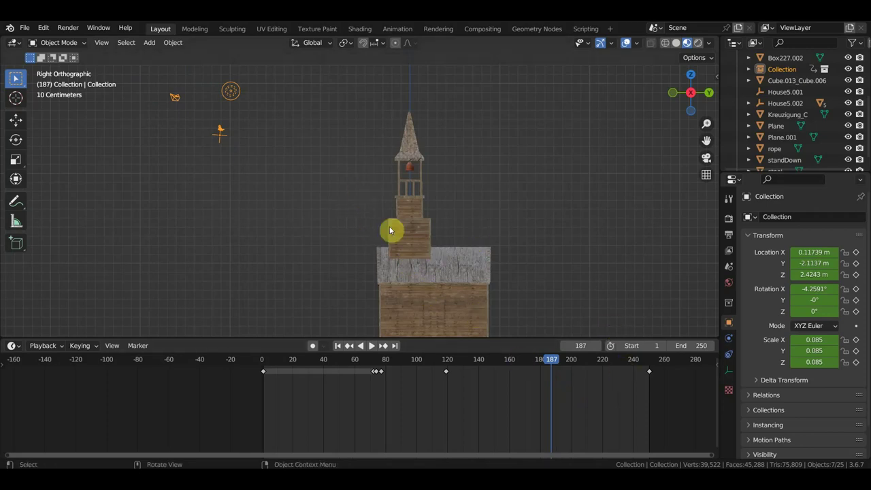
Tilt the crow about 5.4° and keyframe it at frame 187
key("r")
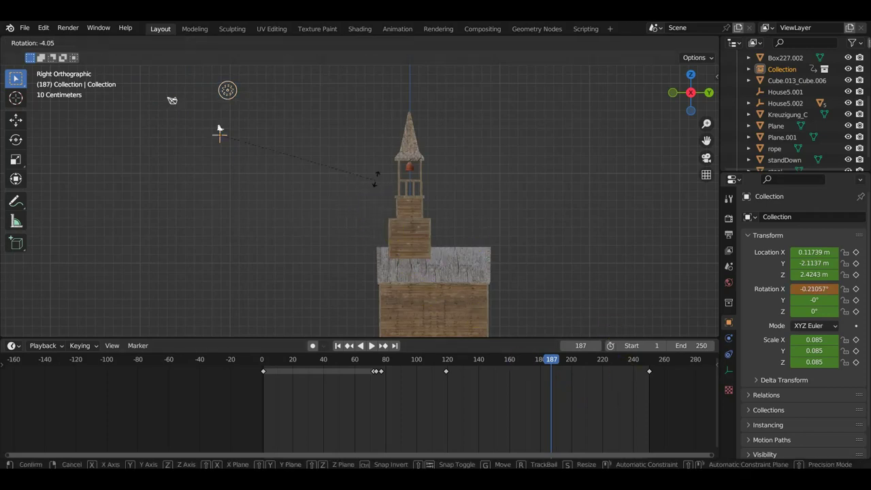
left_click(378, 169)
key("i")
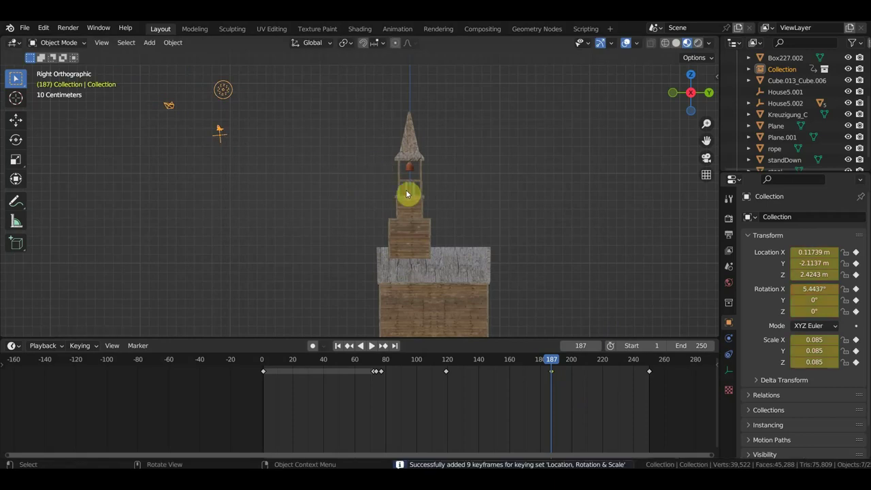
Copy the frame-120 key to about frame 174, play it back, then delete the key near 177
mouse_move(551, 359)
left_mouse_down()
mouse_move(503, 367)
mouse_move(512, 368)
left_mouse_up()
left_click(437, 372)
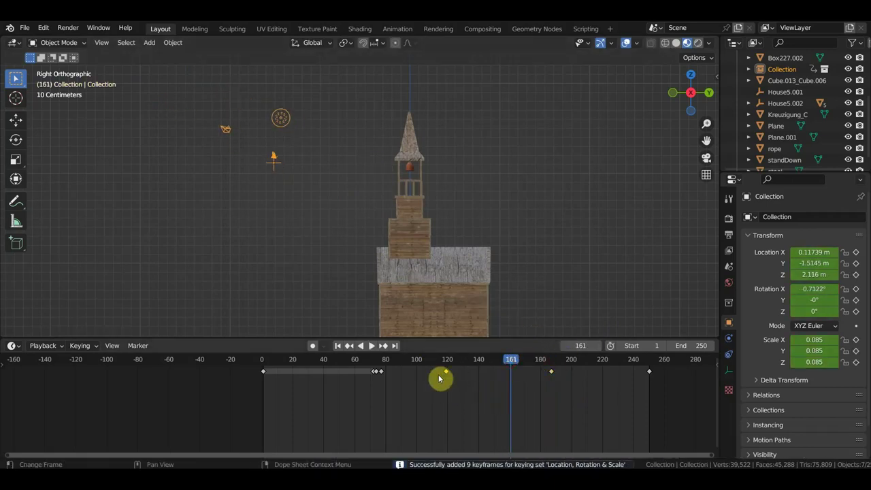
mouse_move(440, 379)
left_mouse_down()
mouse_move(524, 387)
mouse_move(539, 377)
left_mouse_up()
left_click(532, 389)
key("space")
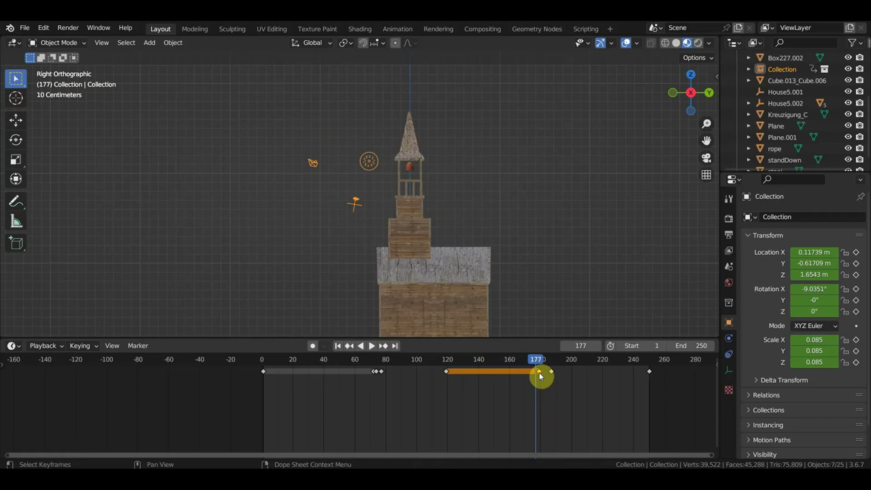
key("Delete")
left_click(540, 376)
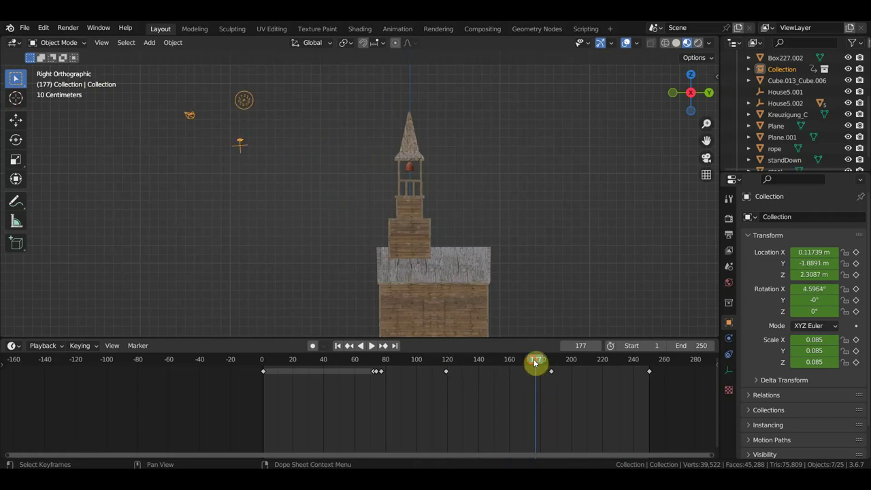
At frame 180, tilt the crow about -7.2° and keyframe that pose
mouse_move(536, 363)
left_mouse_down()
mouse_move(454, 366)
mouse_move(543, 381)
left_mouse_up()
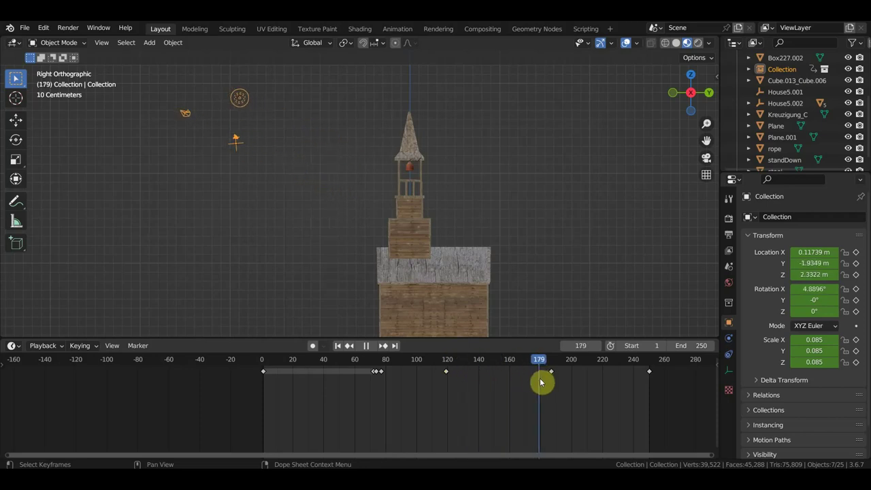
left_click_drag(540, 383, 542, 383)
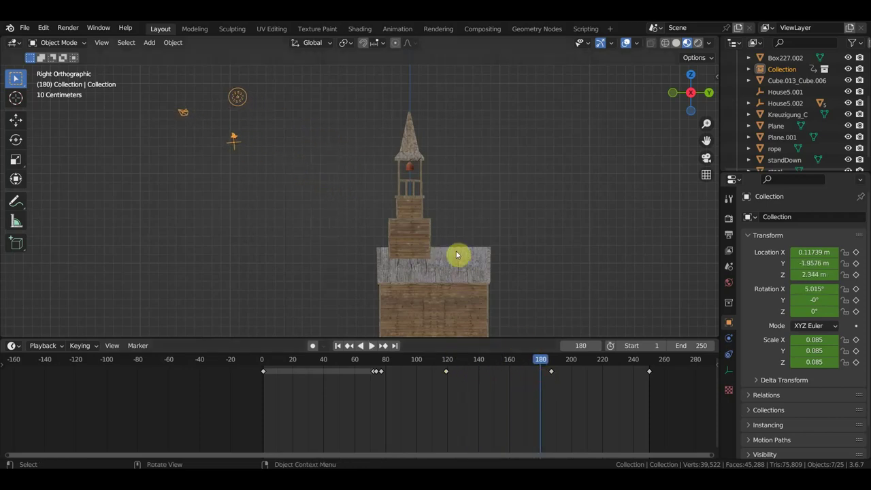
key("r")
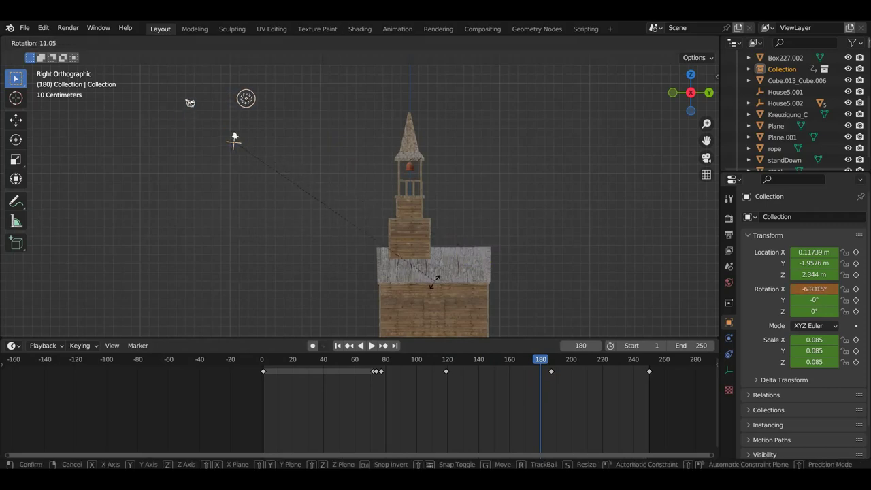
left_click(432, 287)
key("i")
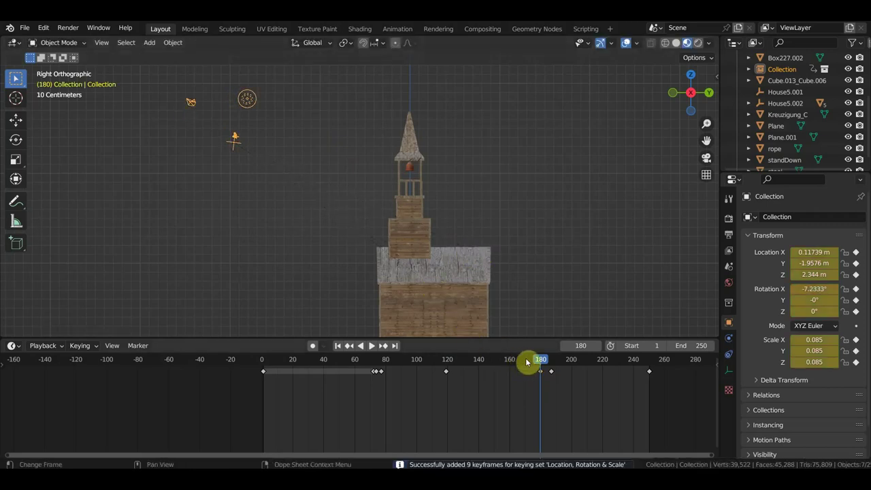
At frame 251, move the crow lower and further left, tilt it 19.7°, and keyframe it
left_click_drag(542, 361, 577, 378)
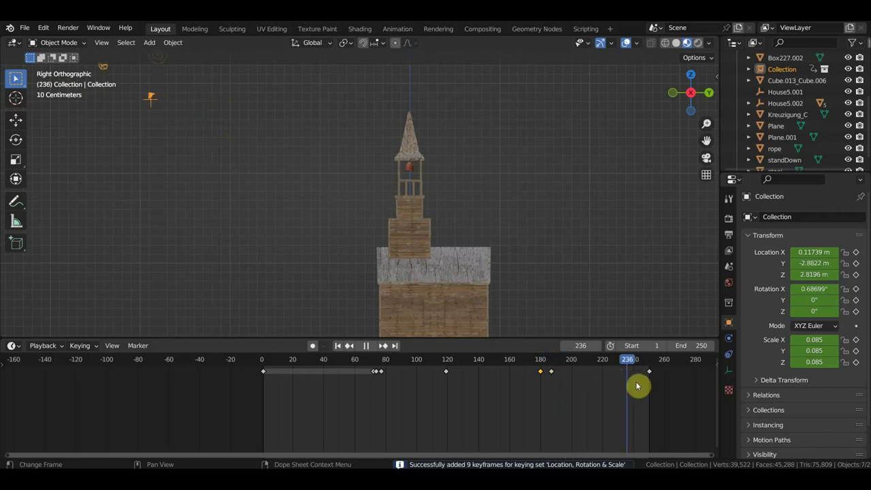
left_click_drag(576, 380, 650, 385)
scroll(327, 235, "down", 2)
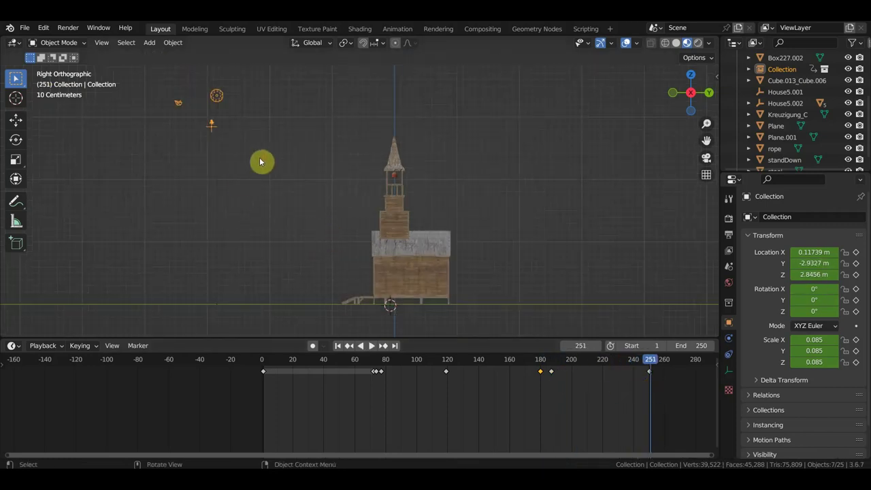
key("g")
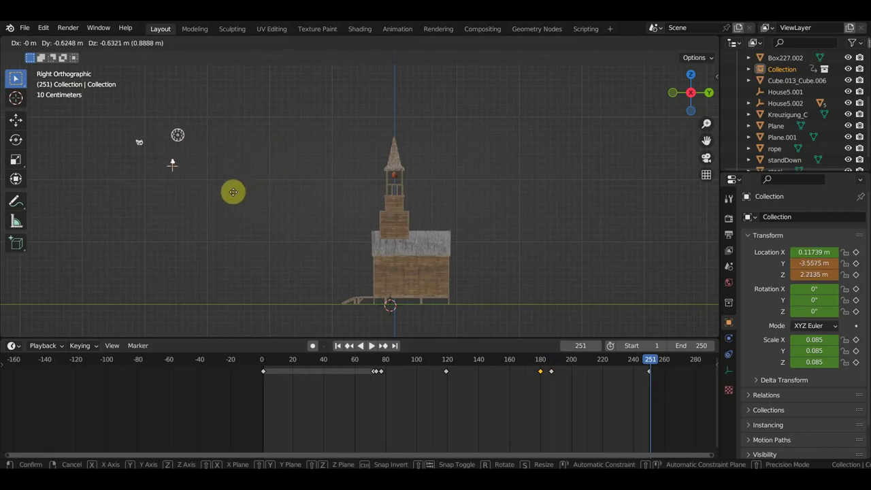
left_click(237, 195)
key("r")
left_click(249, 164)
key("i")
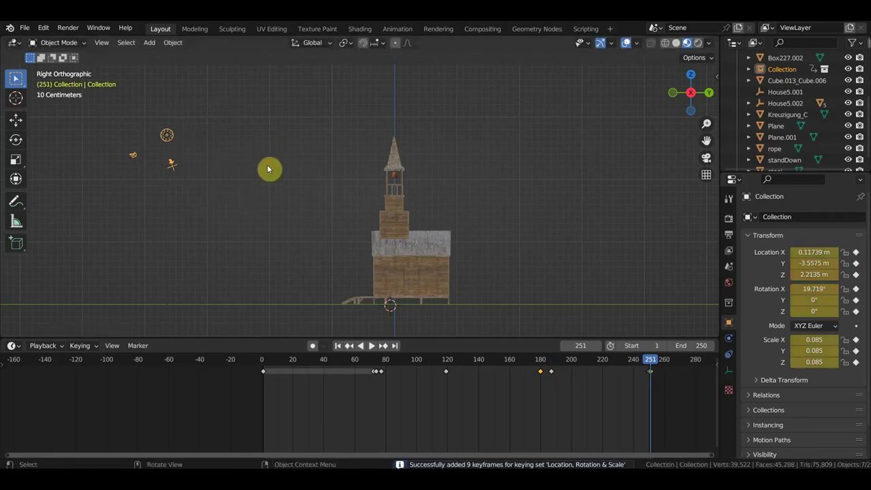
left_click_drag(651, 362, 576, 369)
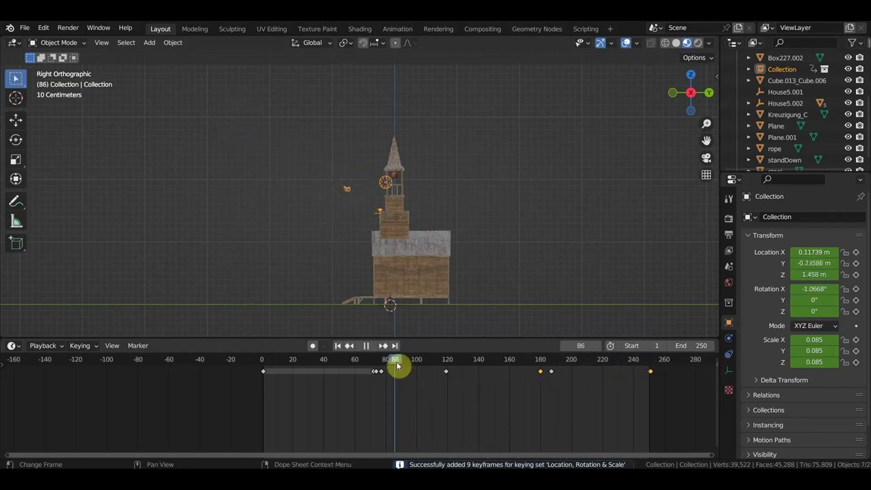
Play the crow animation from about frame 81, check near frame 140, and stop at frame 216
left_click_drag(576, 369, 388, 366)
key("space")
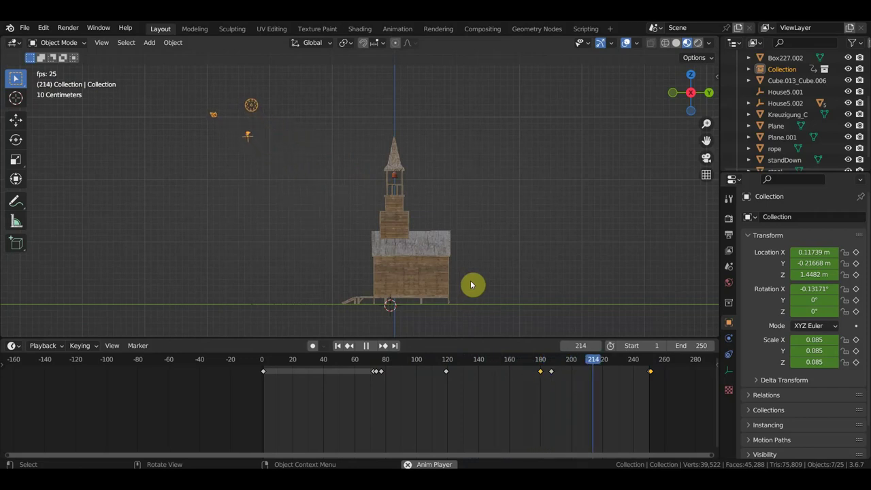
key("space")
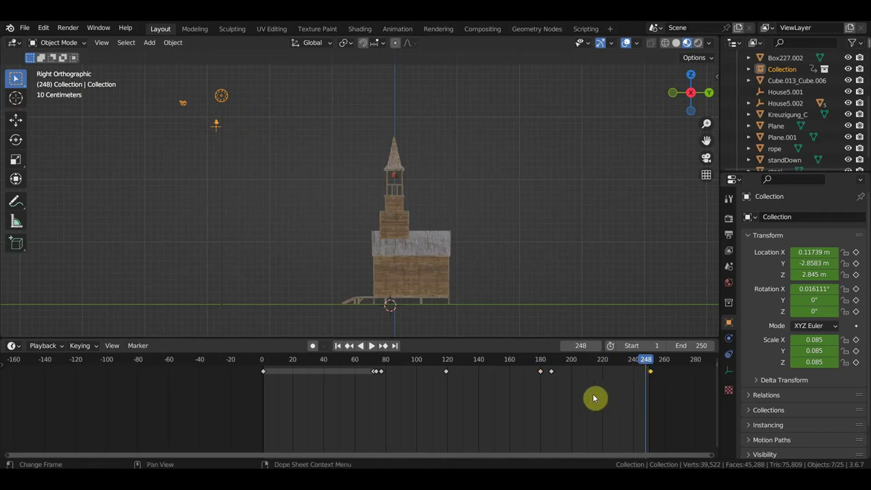
key("space")
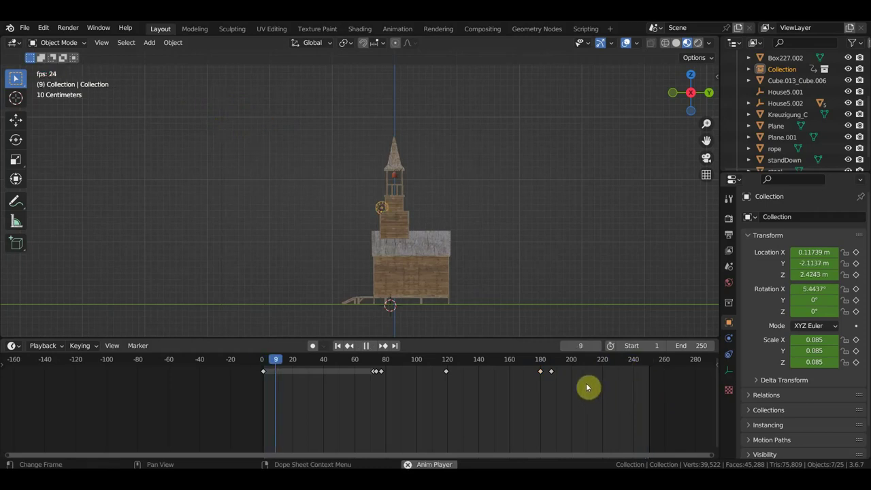
left_click(477, 403)
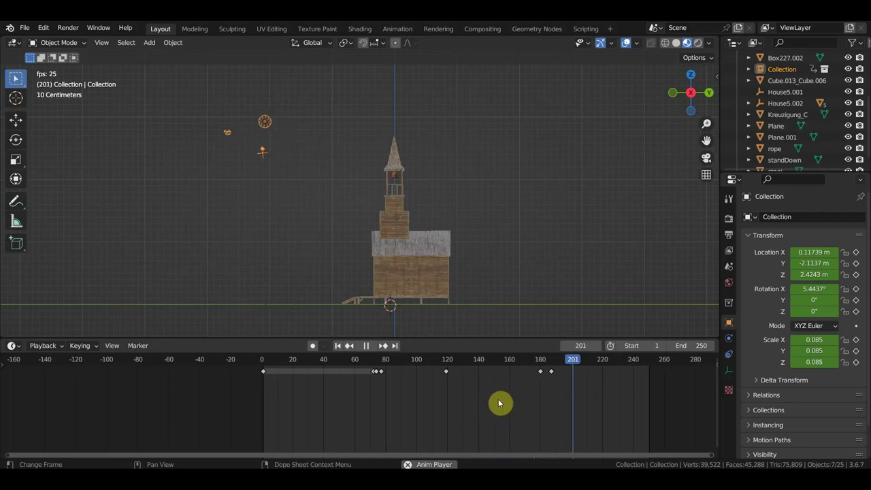
key("space")
left_click_drag(594, 403, 548, 370)
key("space")
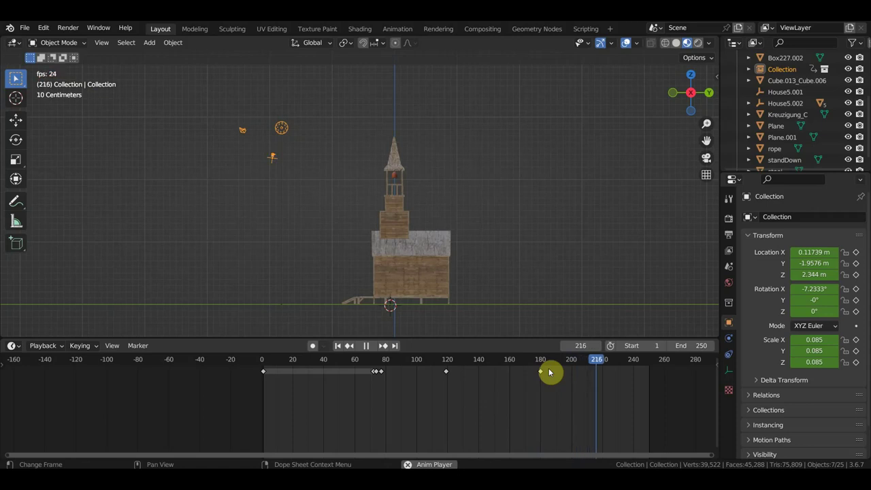
key("space")
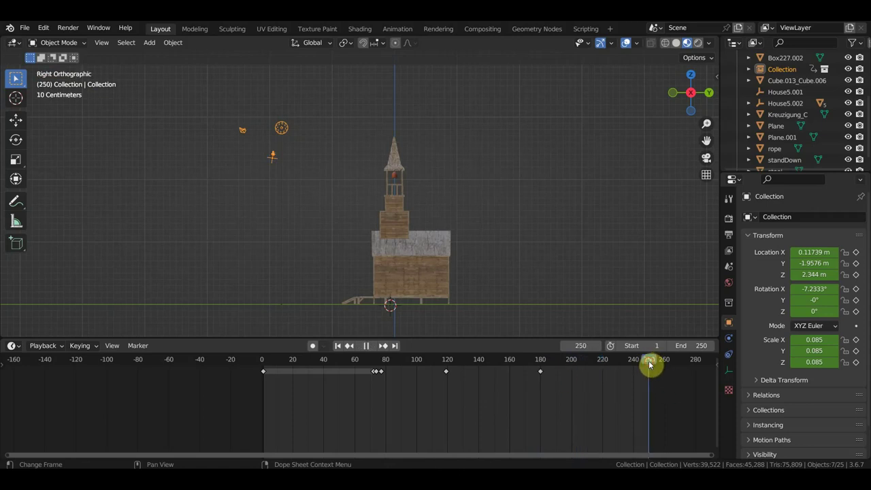
At frame 250, move the crow higher and farther left and key its location, rotation and scale
left_click_drag(649, 366, 649, 366)
scroll(241, 210, "down", 2)
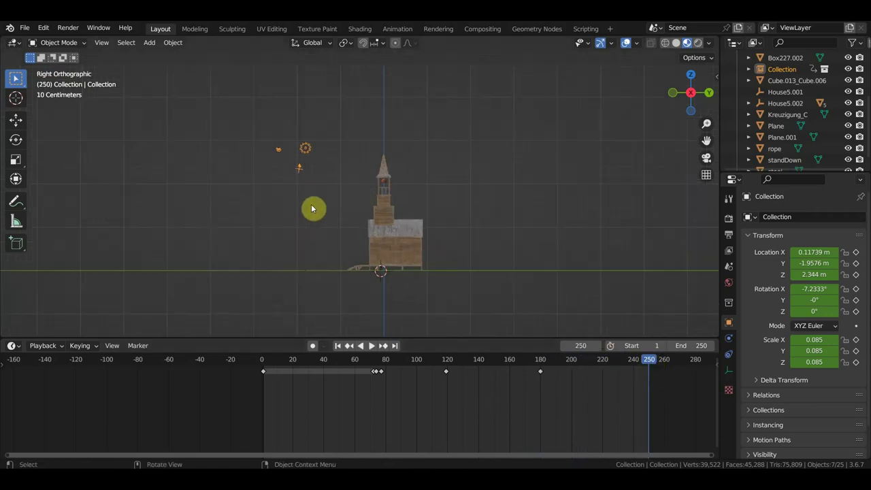
key("g")
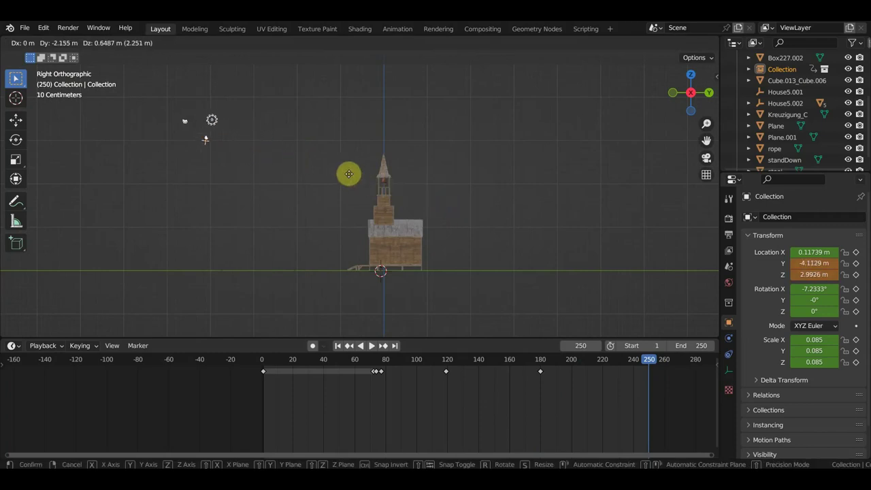
left_click(346, 170)
key("i")
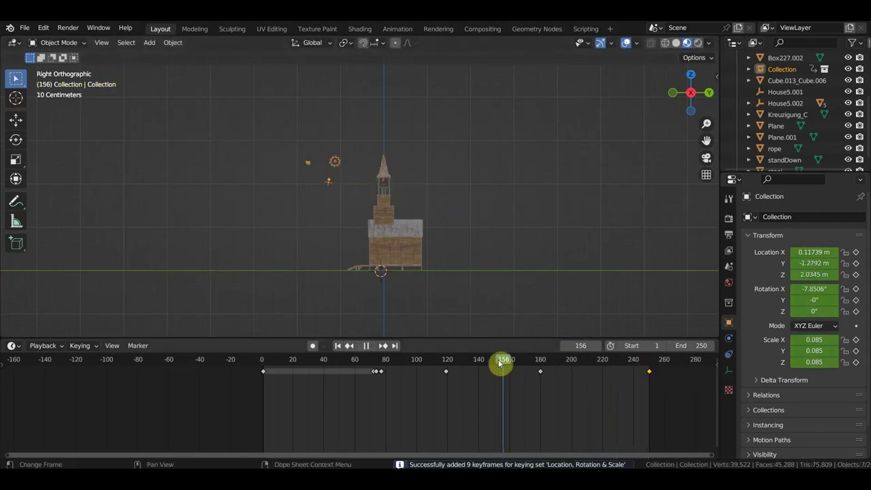
Play the flight from frame 67, then again from frame 80, and rewind to frame 0
left_click_drag(657, 368, 365, 365)
key("space")
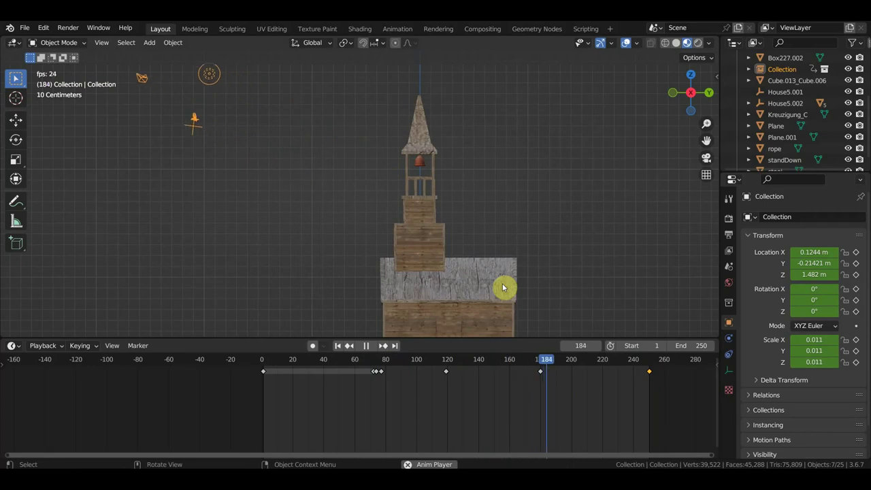
key("space")
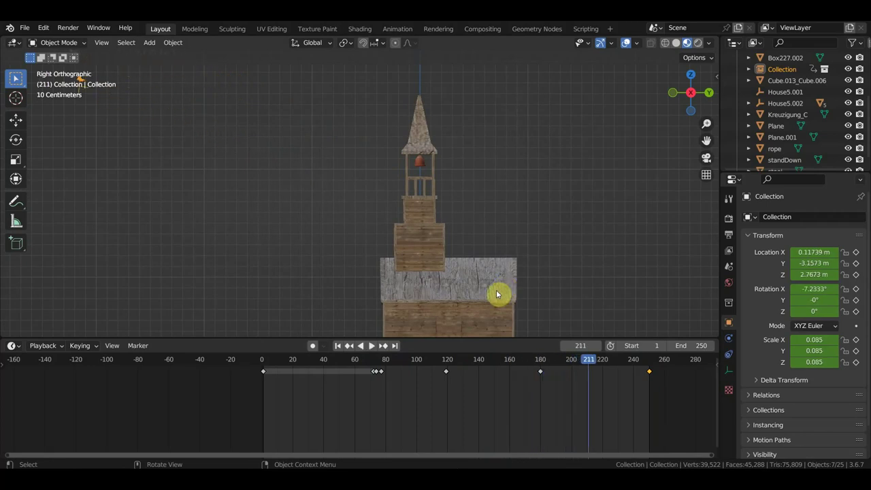
left_click(388, 361)
key("space")
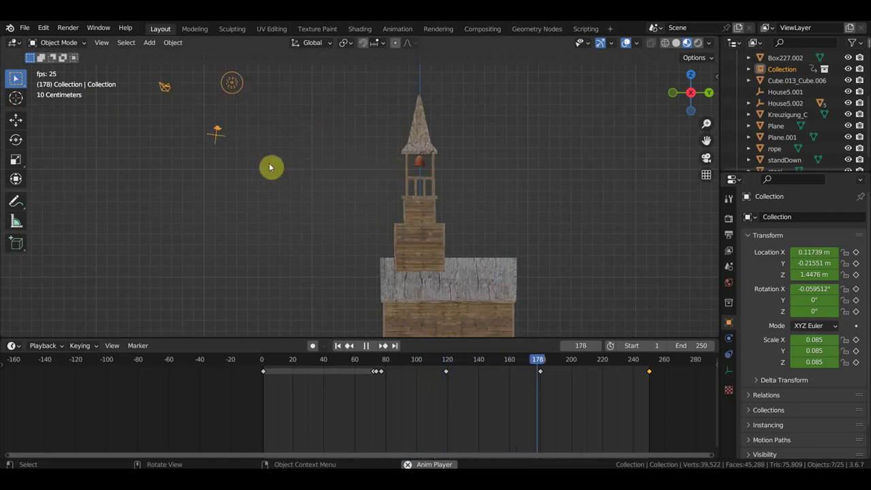
key("space")
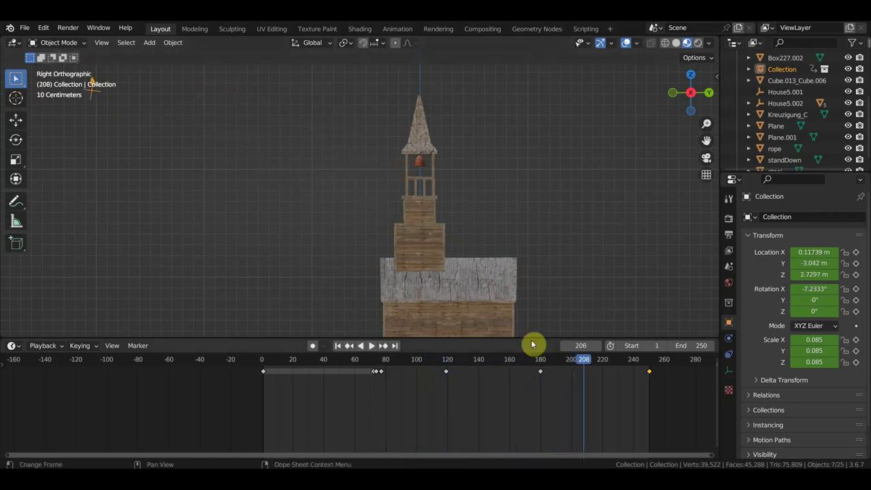
left_click_drag(270, 365, 263, 362)
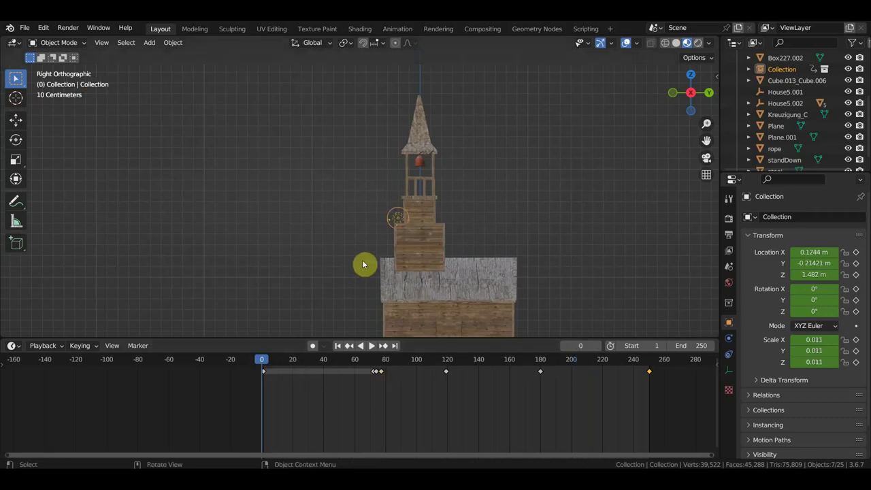
scroll(403, 248, "down", 3)
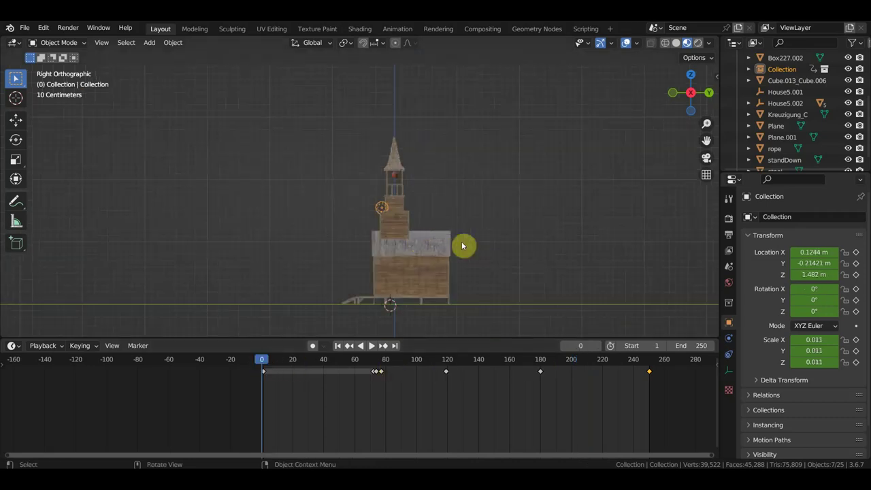
Orbit and zoom around the church, switch to Top Orthographic view, and select the Move tool
middle_click_drag(462, 242, 552, 255)
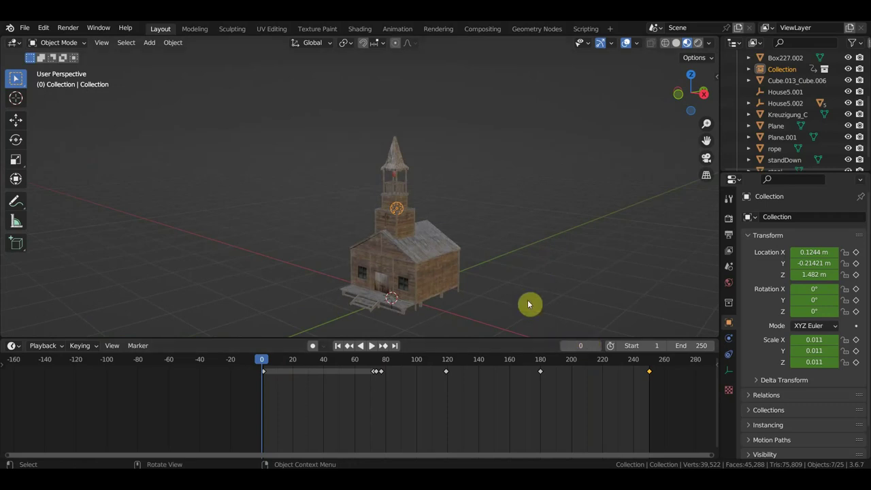
mouse_move(530, 304)
middle_mouse_down()
mouse_move(525, 277)
mouse_move(556, 273)
middle_mouse_up()
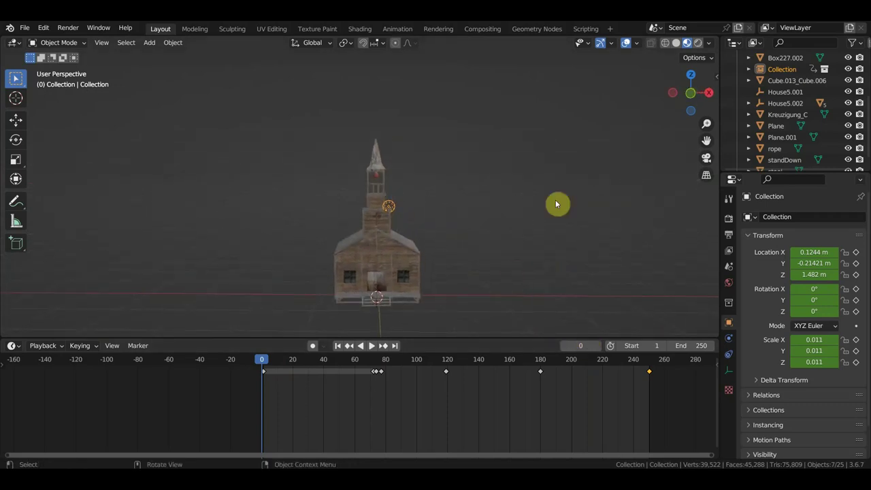
scroll(395, 212, "up", 1)
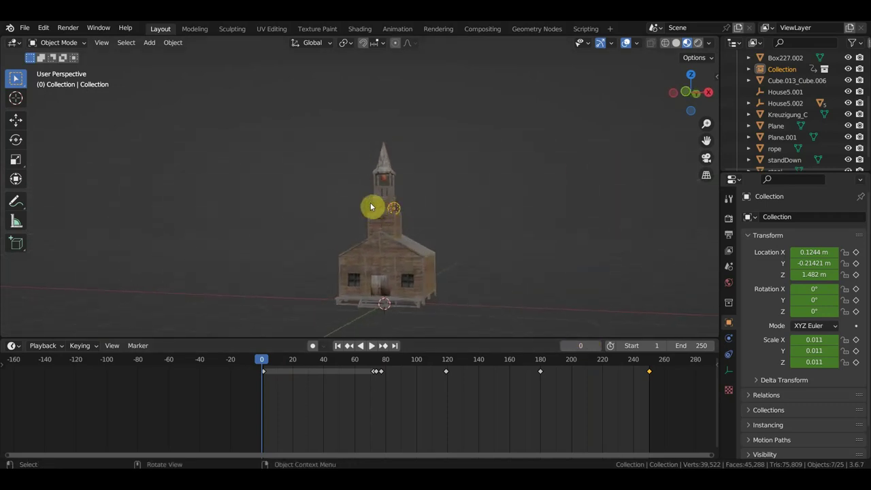
scroll(449, 231, "up", 2)
scroll(446, 233, "up", 2)
mouse_move(447, 233)
middle_mouse_down()
mouse_move(389, 238)
mouse_move(470, 245)
middle_mouse_up()
key("KP_7")
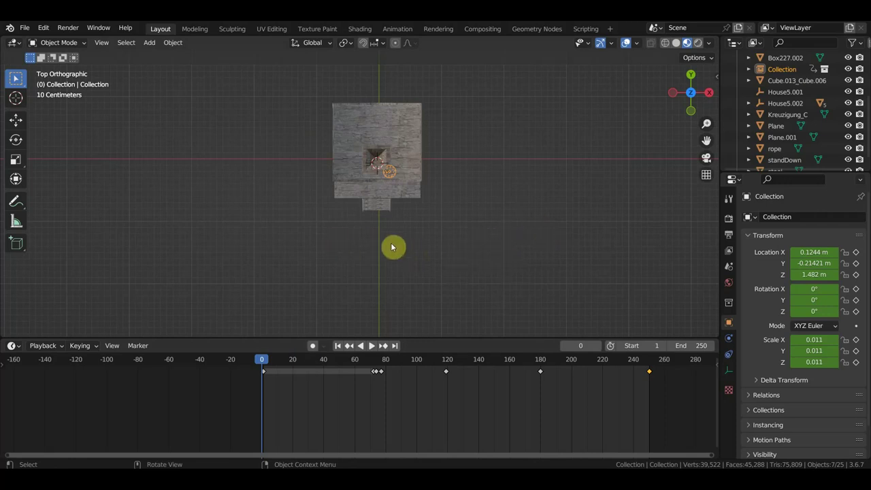
left_click(14, 128)
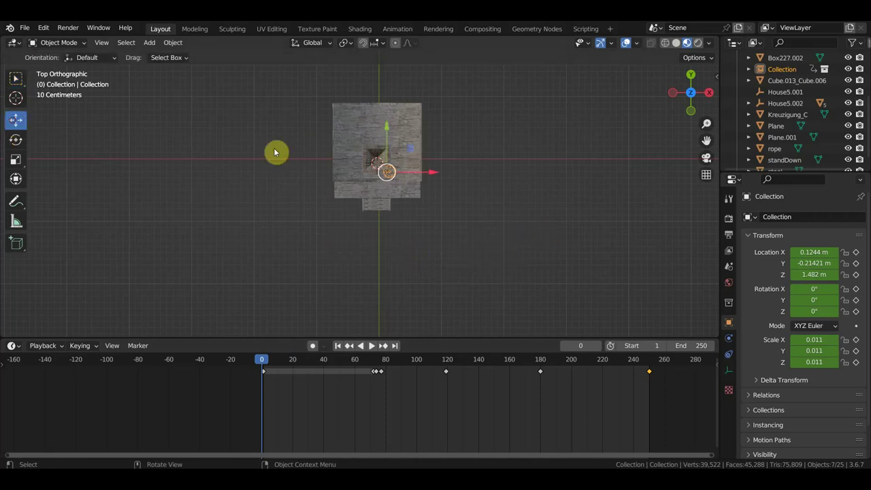
Duplicate the crow collection, slide the copy away from the tower, and turn it about -78°
key("shift+d")
right_click(537, 180)
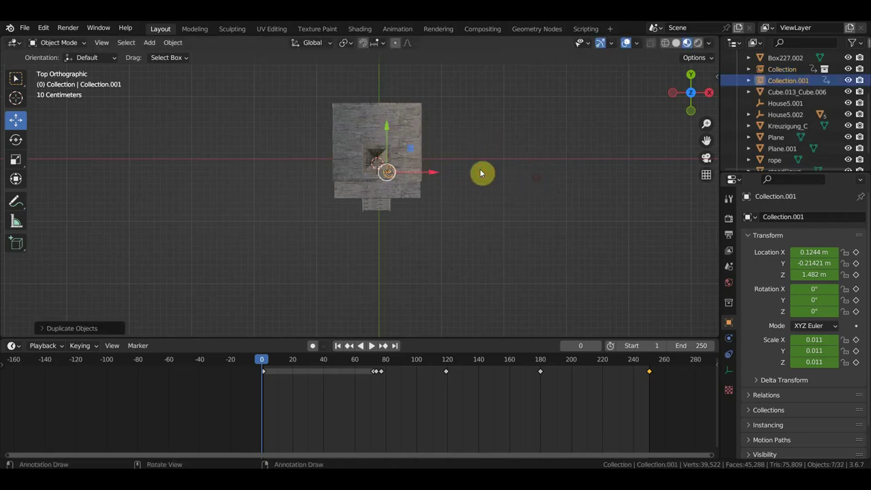
left_click_drag(384, 130, 473, 196)
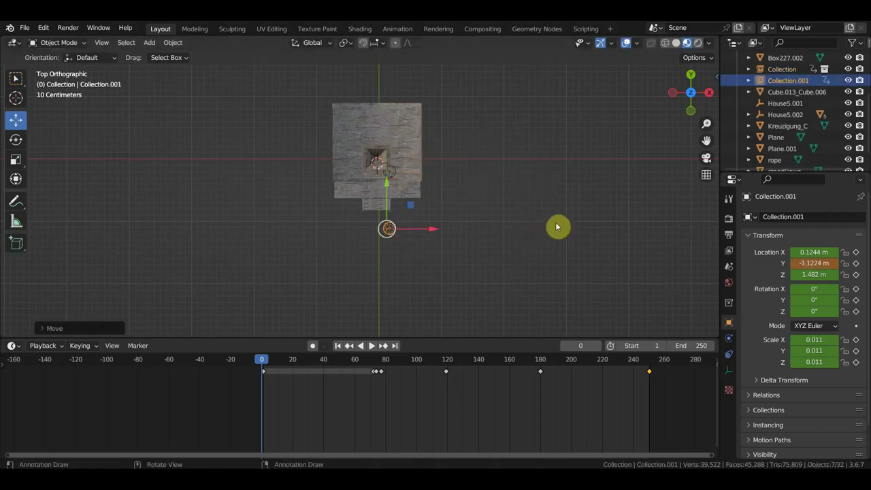
key("r")
left_click(403, 305)
Place the crow copy on the bell tower from a perspective view
mouse_move(519, 307)
middle_mouse_down()
mouse_move(535, 200)
mouse_move(644, 196)
middle_mouse_up()
scroll(537, 230, "up", 3)
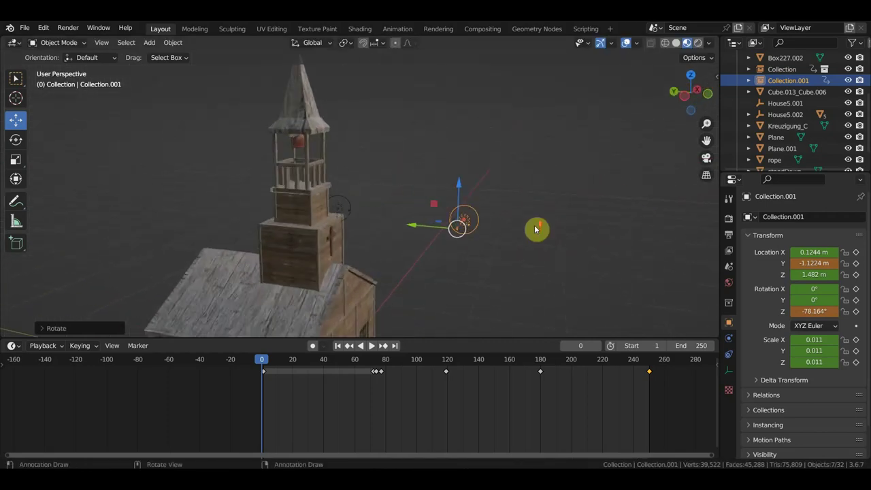
key("g")
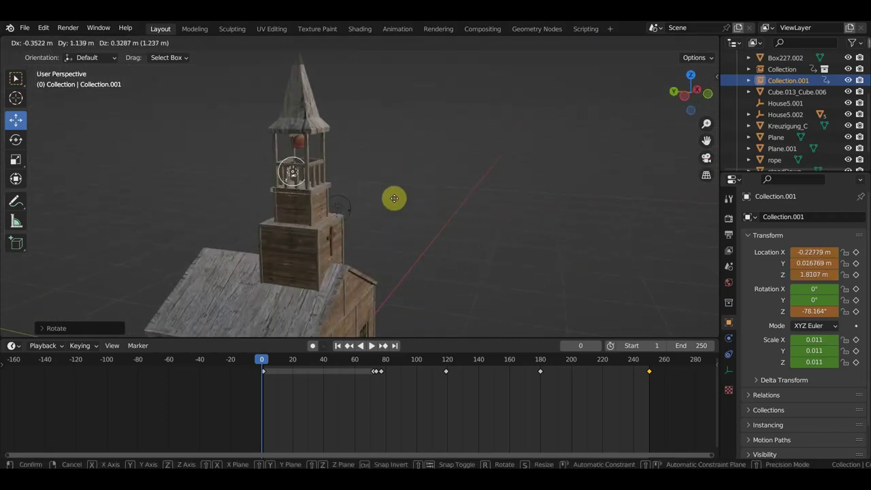
left_click(391, 209)
scroll(392, 214, "up", 2)
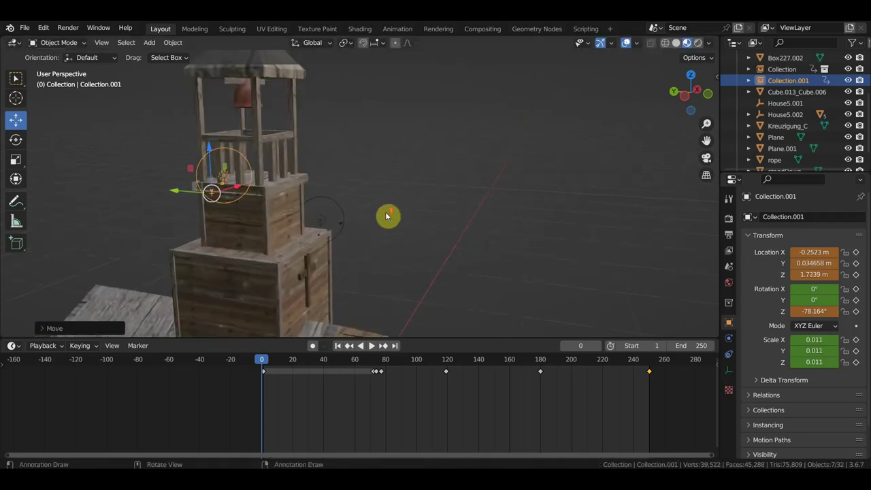
scroll(389, 218, "up", 2)
scroll(345, 218, "up", 2)
scroll(317, 221, "down", 1)
Preview the copy at frames 75–78 and orbit around the bell tower
left_click_drag(268, 364, 383, 386)
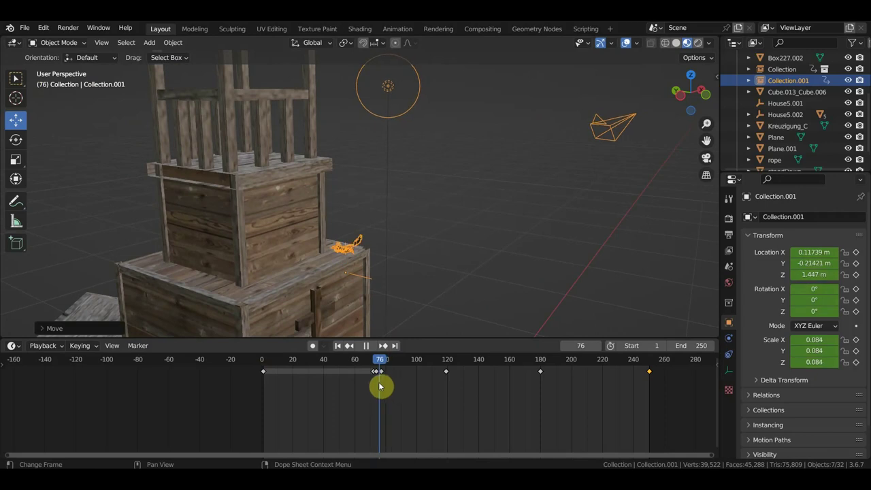
left_click_drag(383, 387, 378, 385)
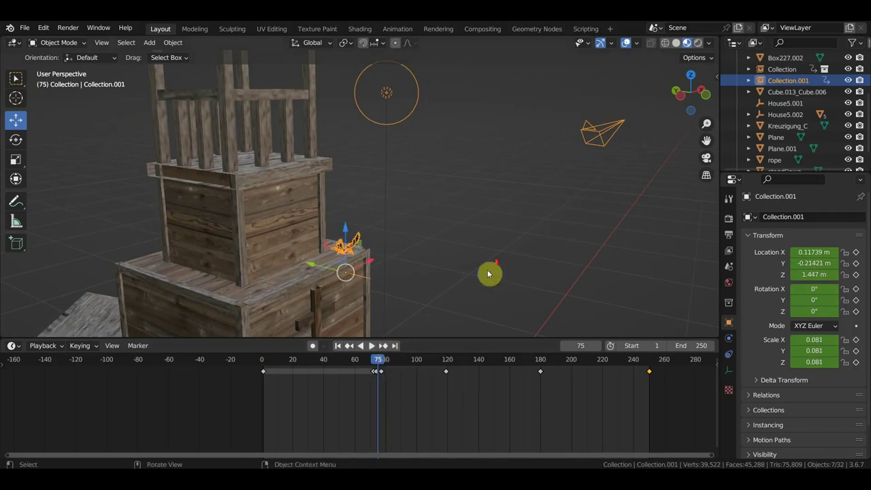
mouse_move(490, 271)
middle_mouse_down()
mouse_move(446, 267)
mouse_move(476, 258)
middle_mouse_up()
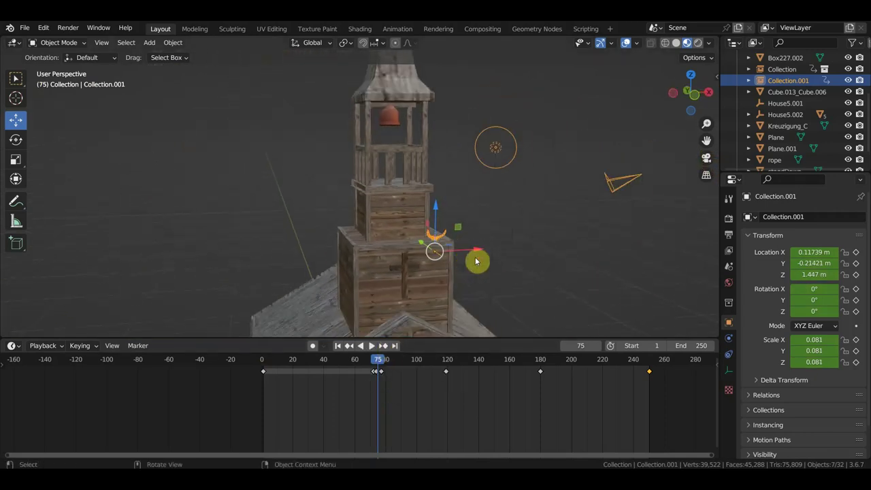
mouse_move(632, 408)
left_mouse_down()
mouse_move(681, 425)
mouse_move(431, 365)
mouse_move(375, 365)
left_mouse_up()
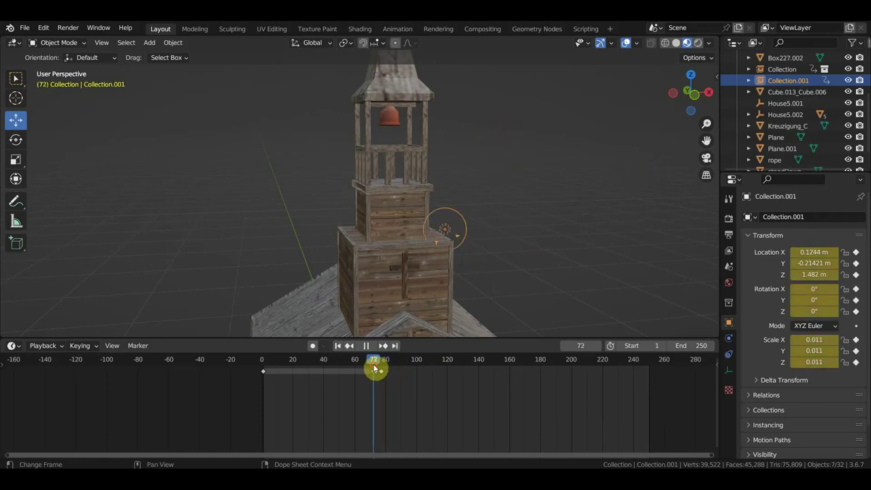
Delete the copy's inherited keyframes and place it on the bell tower railing
mouse_move(408, 400)
left_mouse_down()
mouse_move(285, 368)
mouse_move(279, 380)
left_mouse_up()
key("Delete")
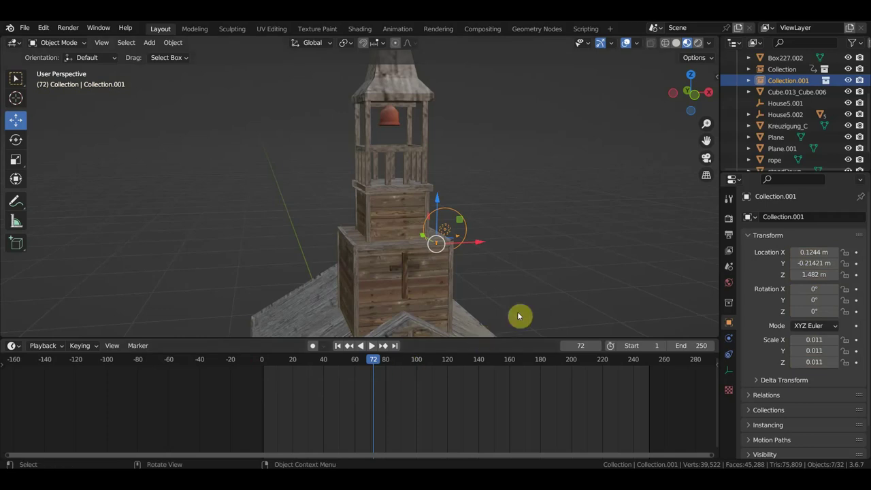
key("g")
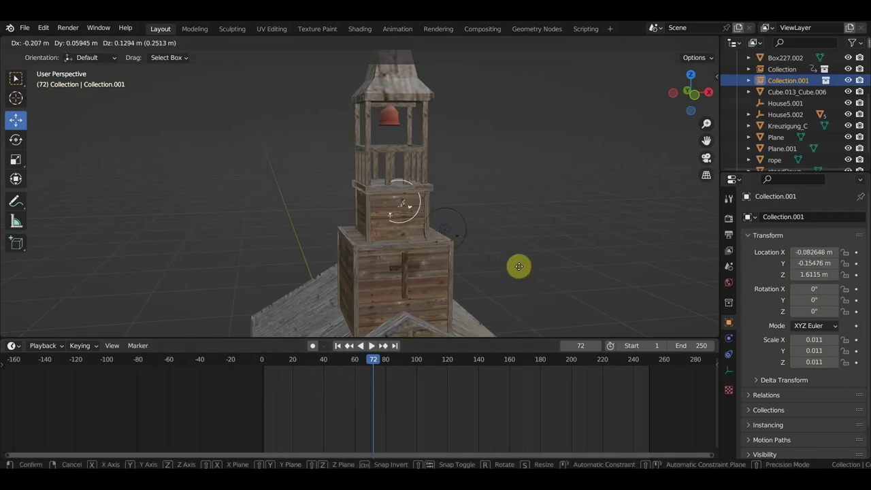
left_click(490, 232)
Scrub to frame 74, zoom in, and look straight down on the tower top
left_click_drag(384, 366, 368, 369)
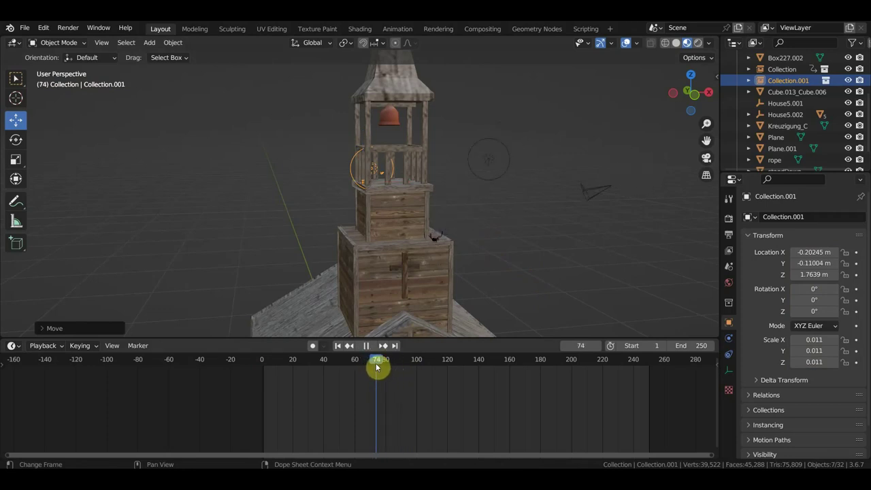
left_click_drag(376, 368, 377, 367)
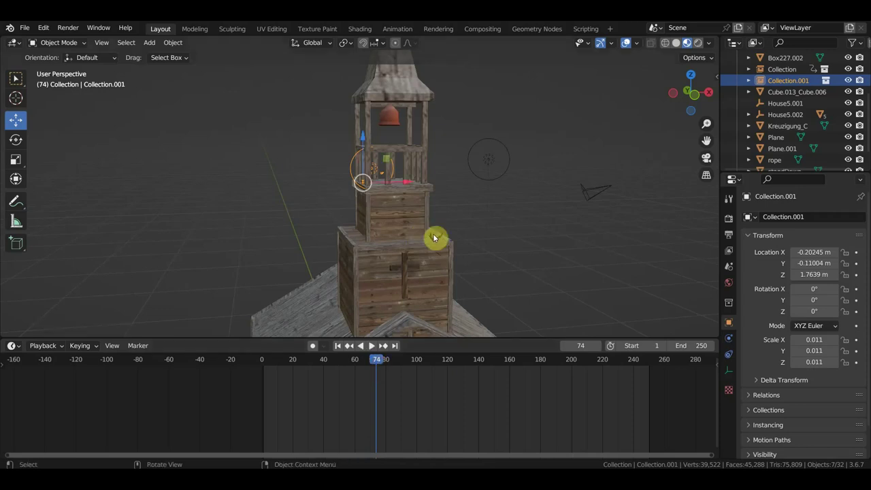
scroll(453, 221, "up", 2)
scroll(436, 228, "up", 1)
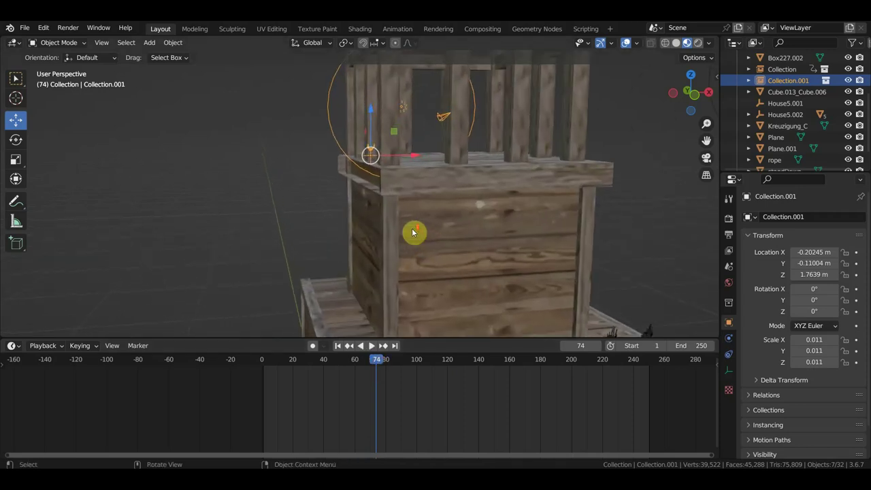
scroll(412, 233, "up", 2)
key("KP_7")
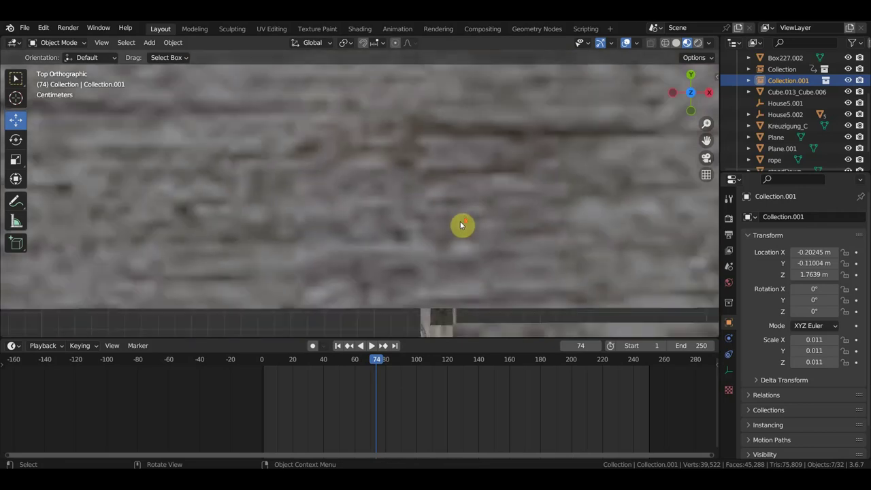
Rotate the crow copy to -39.011° about its vertical axis
scroll(461, 221, "down", 2)
scroll(462, 226, "down", 2)
scroll(470, 223, "down", 3)
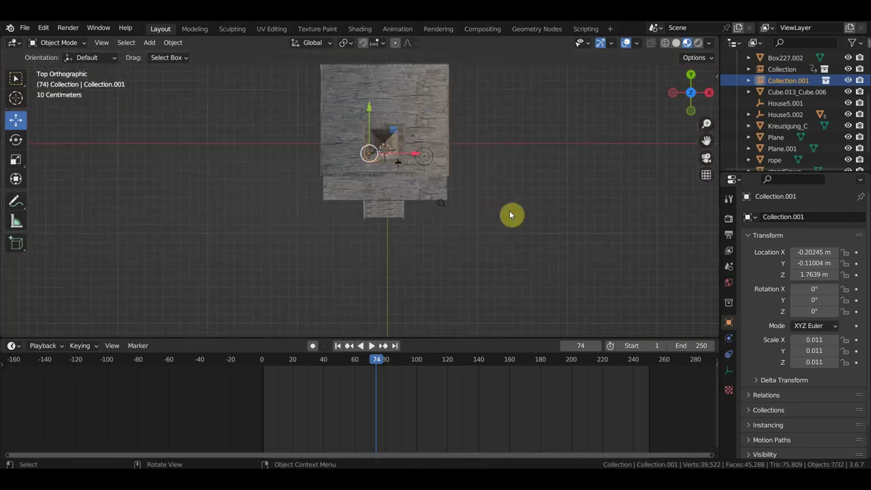
key("r")
left_click(426, 257)
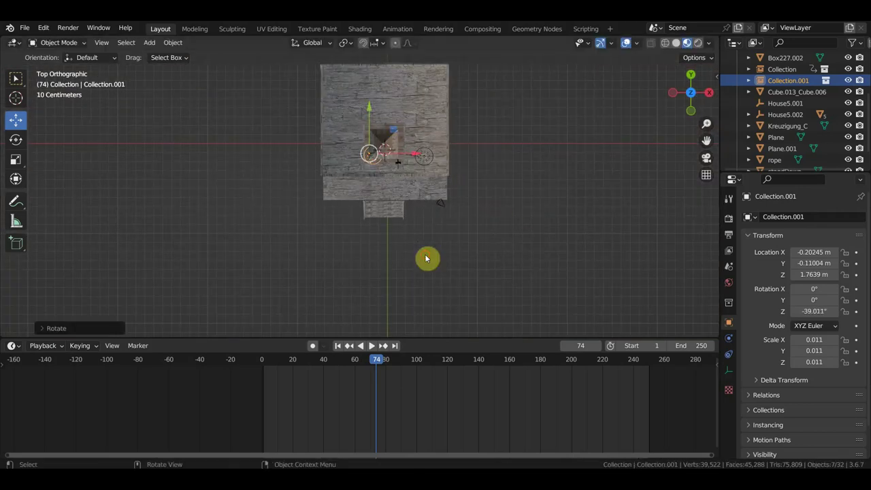
Orbit back into perspective to view the crate front, then play from frame 2
scroll(418, 244, "up", 5)
mouse_move(489, 193)
middle_mouse_down()
mouse_move(497, 116)
mouse_move(440, 159)
mouse_move(399, 213)
mouse_move(467, 213)
mouse_move(195, 228)
mouse_move(300, 208)
mouse_move(246, 304)
middle_mouse_up()
scroll(440, 159, "up", 2)
scroll(400, 214, "up", 2)
scroll(195, 228, "down", 3)
scroll(334, 249, "up", 4)
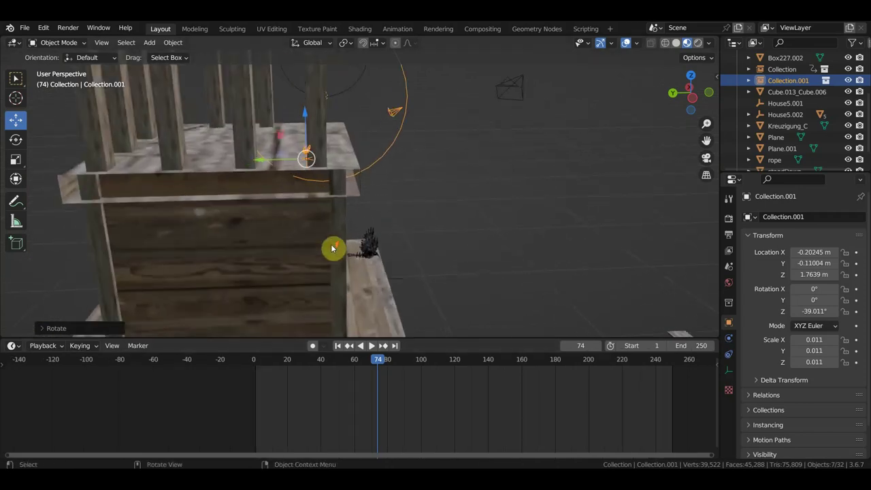
scroll(334, 249, "up", 1)
middle_click_drag(335, 249, 296, 245)
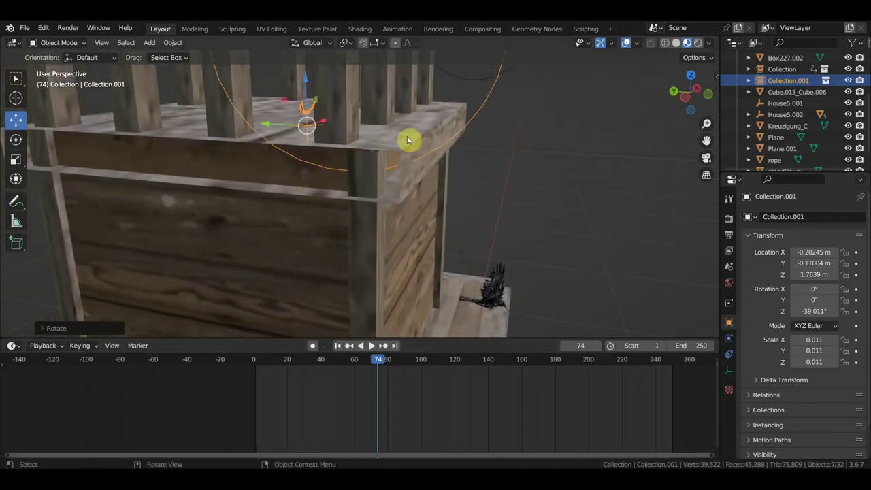
left_click(257, 365)
key("space")
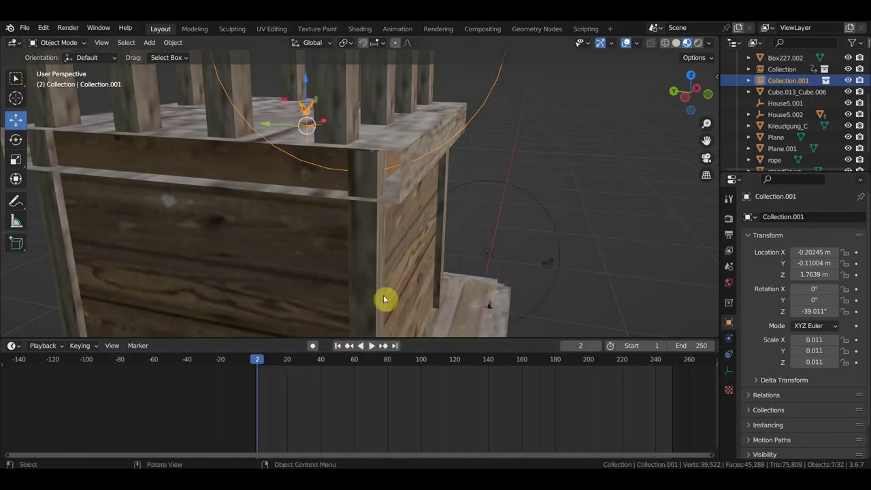
At frame 77, enlarge the crow in three passes to 0.046 scale
left_click(384, 365)
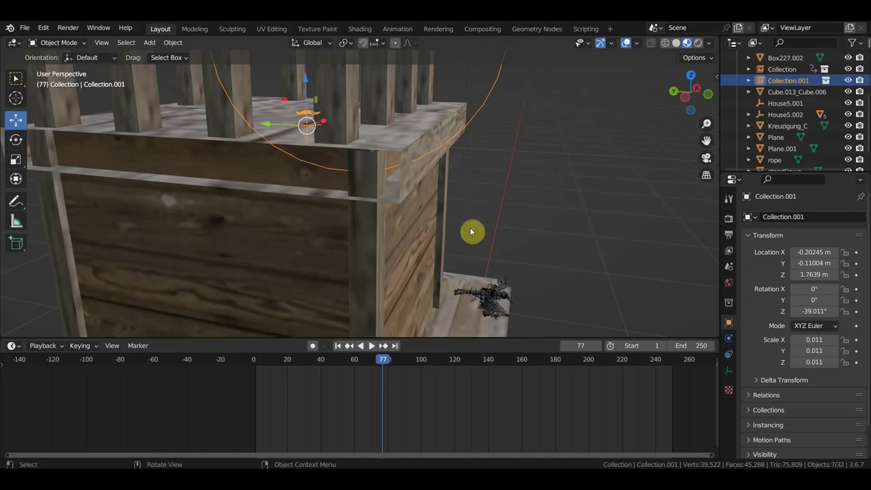
key("s")
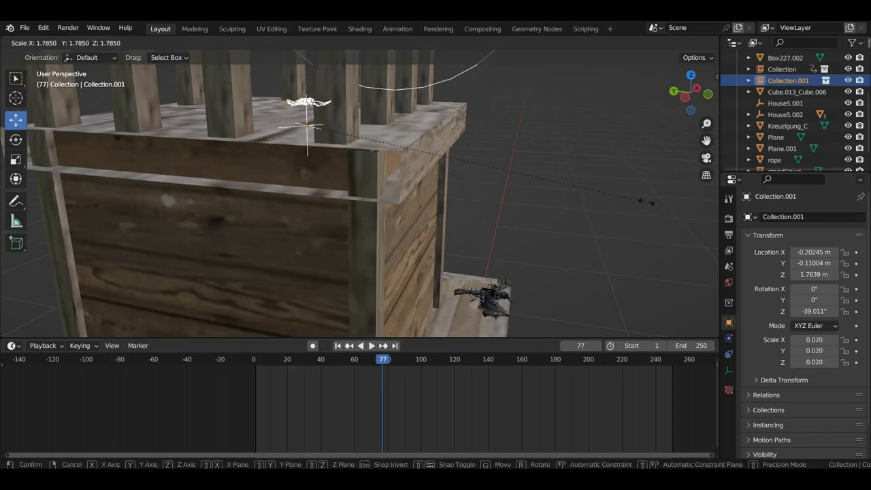
left_click(701, 194)
mouse_move(701, 194)
middle_mouse_down()
mouse_move(562, 187)
mouse_move(549, 203)
middle_mouse_up()
key("s")
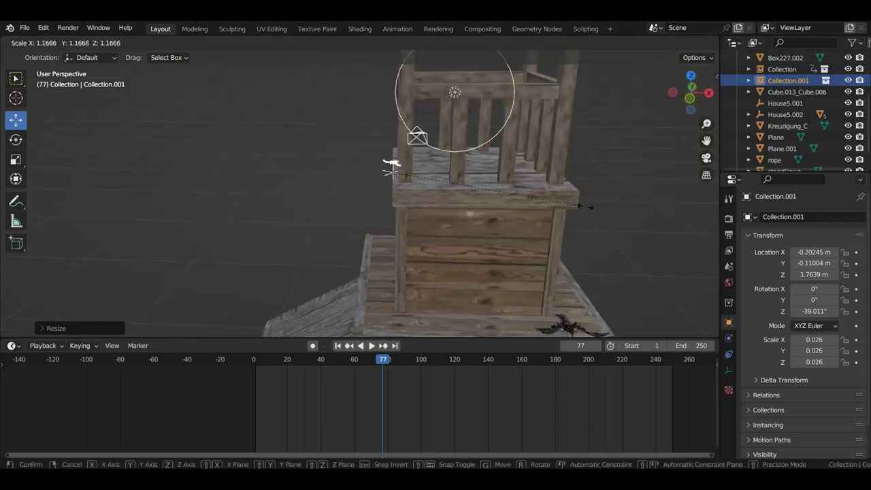
left_click(633, 203)
mouse_move(579, 210)
middle_mouse_down()
mouse_move(596, 256)
mouse_move(674, 187)
middle_mouse_up()
scroll(449, 212, "up", 2)
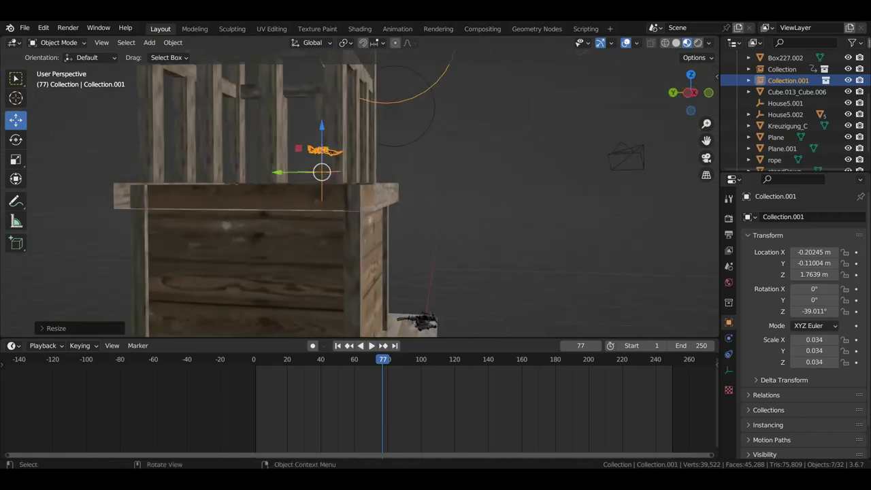
key("s")
left_click(528, 213)
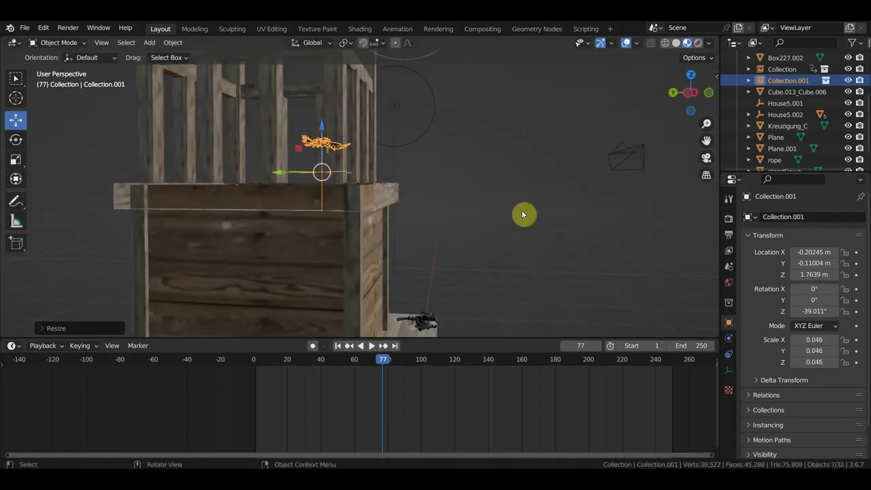
Set the crow down on the crate ledge and keyframe its location, rotation and scale
key("g")
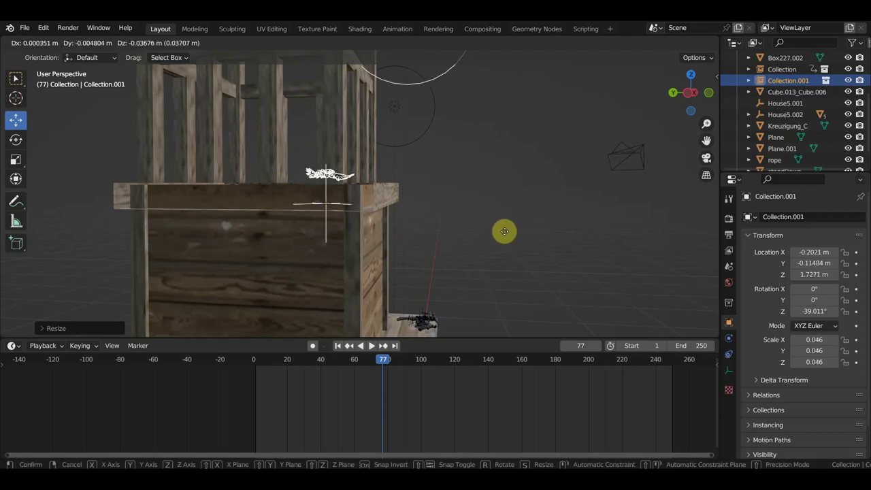
left_click(508, 236)
mouse_move(509, 238)
middle_mouse_down()
mouse_move(401, 289)
mouse_move(427, 296)
middle_mouse_up()
key("g")
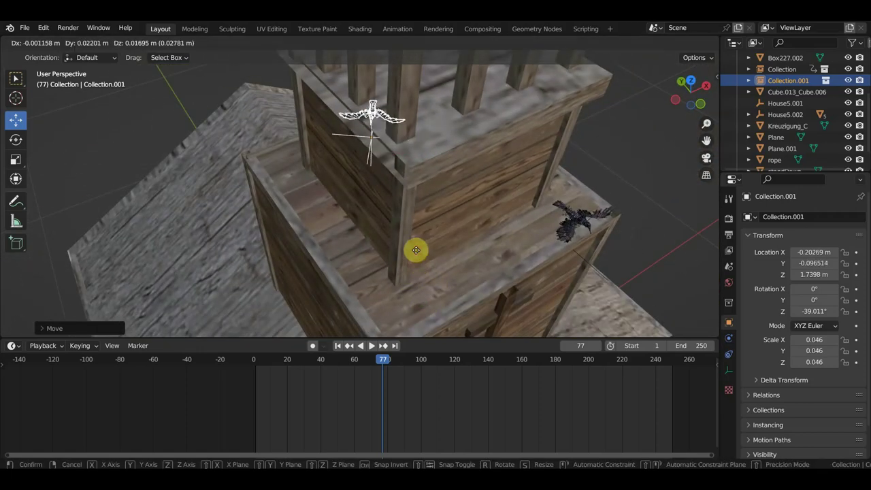
left_click(416, 250)
middle_click_drag(416, 253, 385, 195)
scroll(403, 191, "up", 2)
scroll(404, 189, "up", 2)
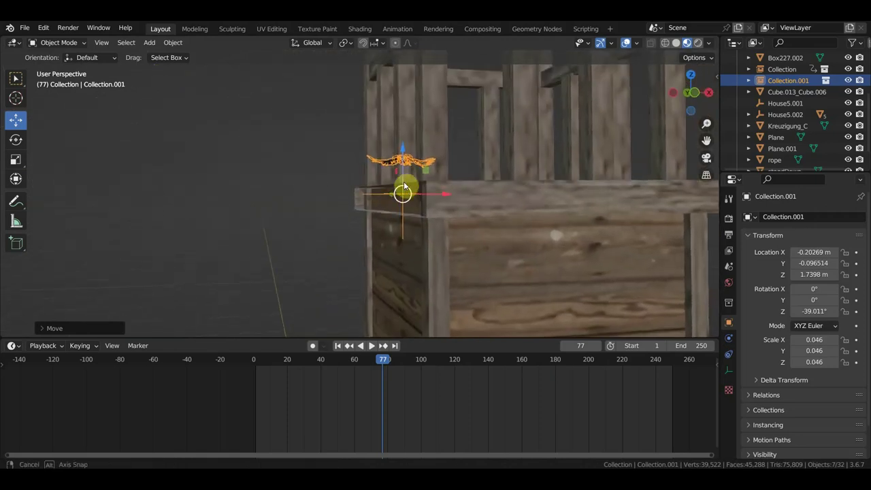
left_click_drag(404, 148, 412, 167)
key("i")
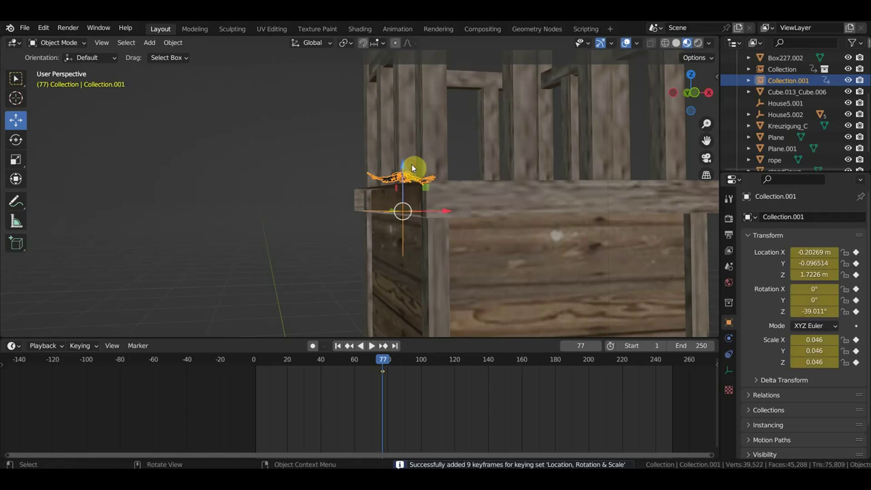
At frame 1, shrink the crow to about 0.008 scale, reposition it, and keyframe it
left_click(256, 368)
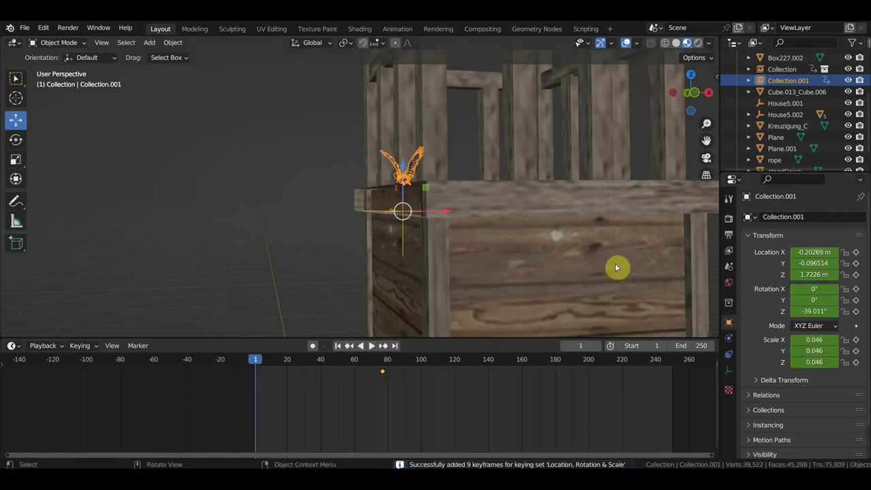
key("s")
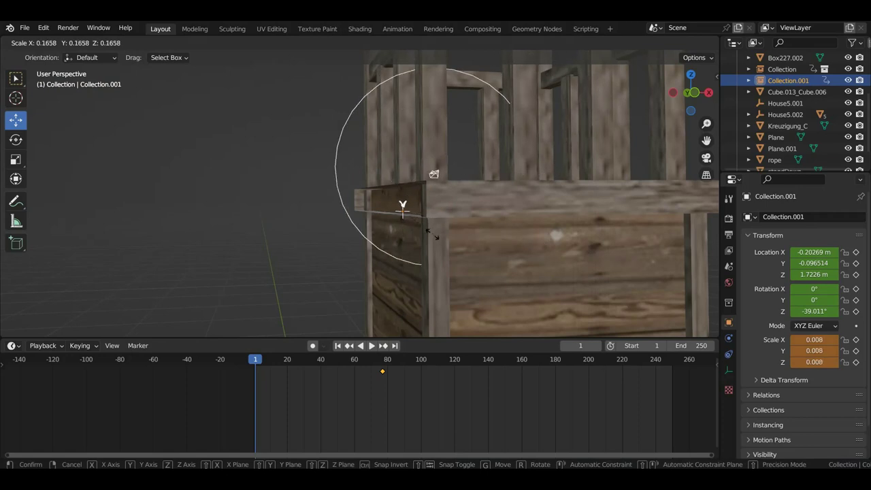
left_click(434, 235)
key("g")
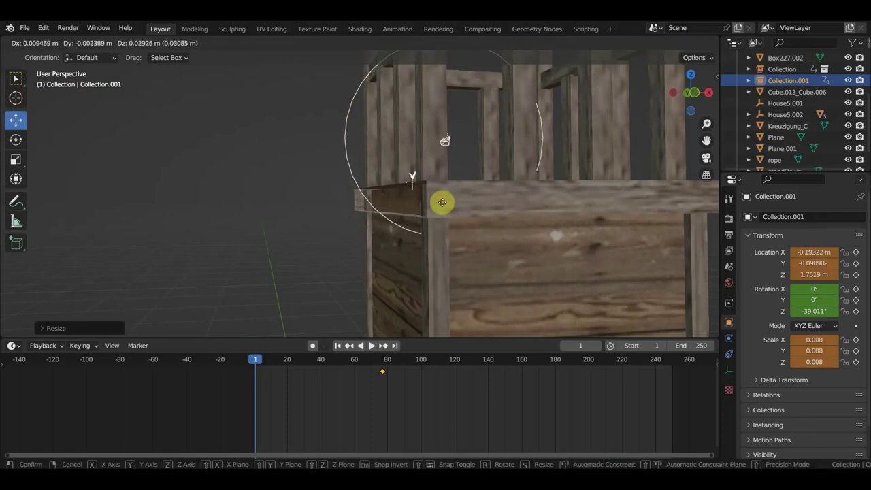
left_click(444, 207)
key("i")
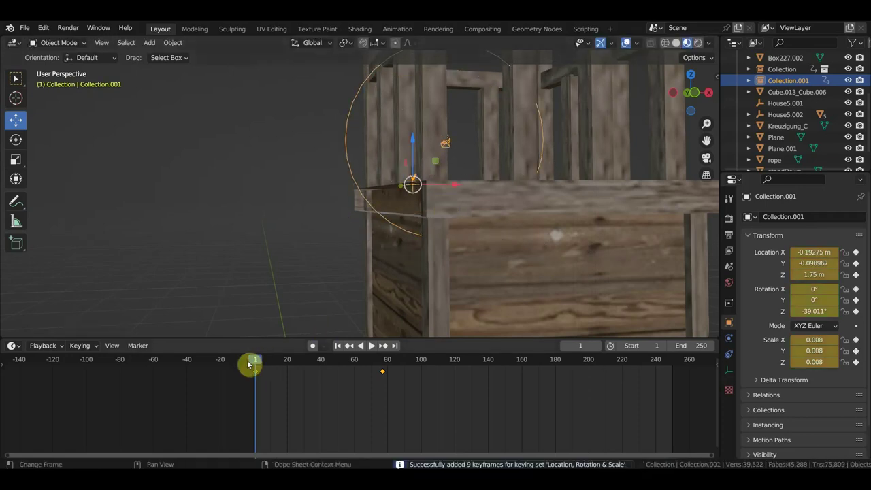
left_click_drag(256, 363, 375, 372)
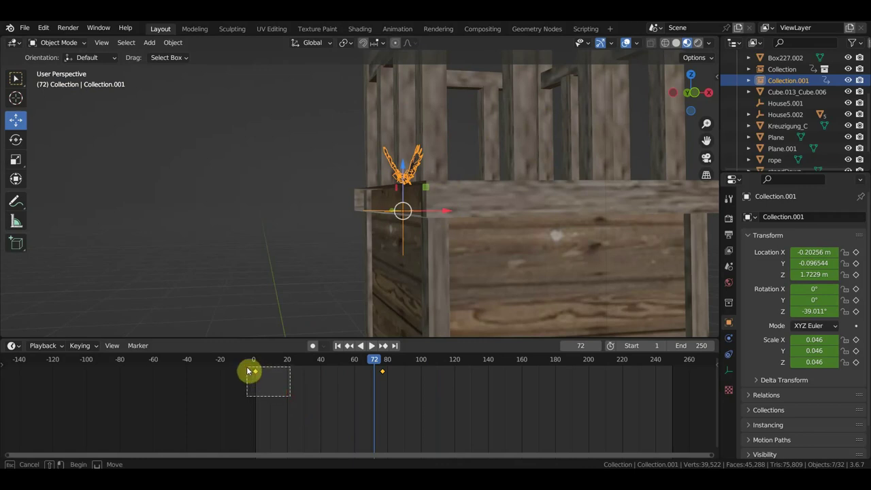
Copy the frame-1 key to frame 71 and preview the crow growing around frame 84
left_click_drag(294, 402, 249, 370)
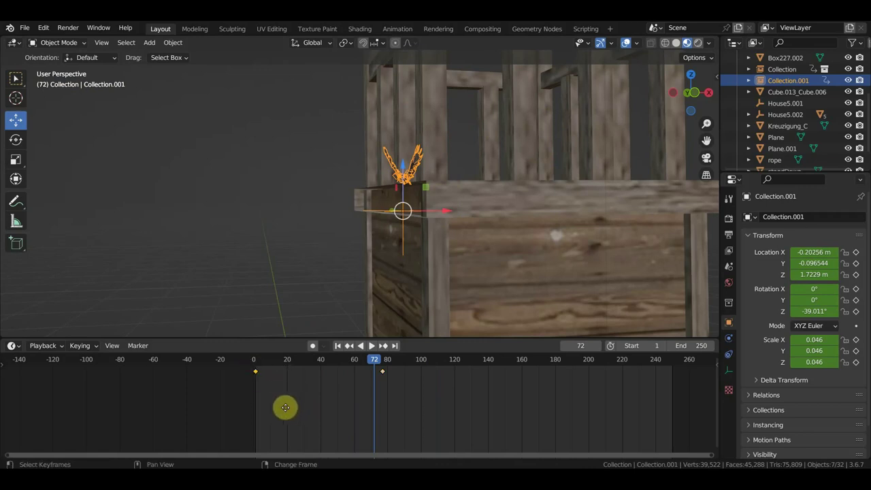
key("g")
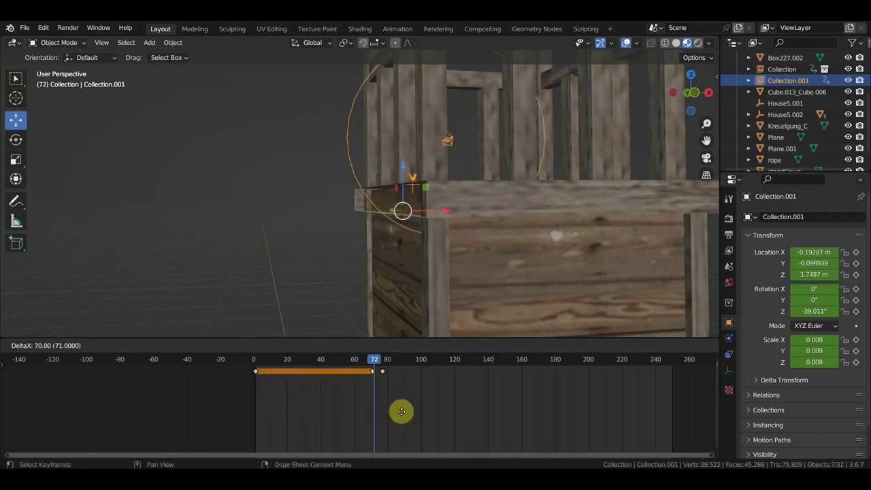
left_click(403, 413)
left_click_drag(376, 365, 508, 379)
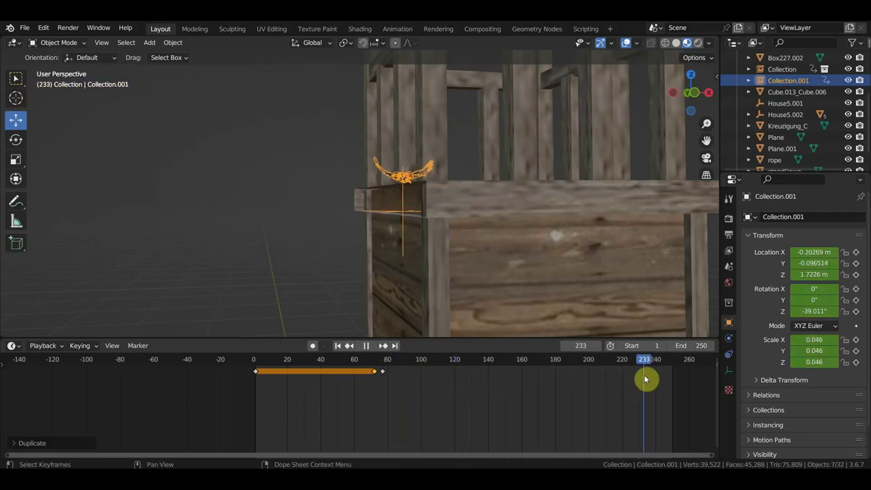
mouse_move(644, 379)
left_mouse_down()
mouse_move(391, 361)
mouse_move(673, 370)
left_mouse_up()
Move the crow copy up and away from the tower, to Z 2.6485 m
scroll(467, 272, "down", 5)
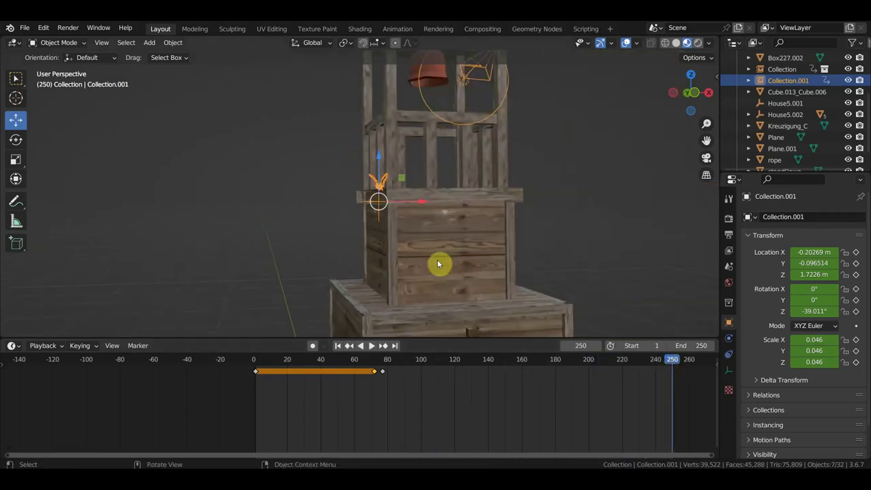
middle_click_drag(424, 255, 323, 245)
scroll(323, 245, "down", 3)
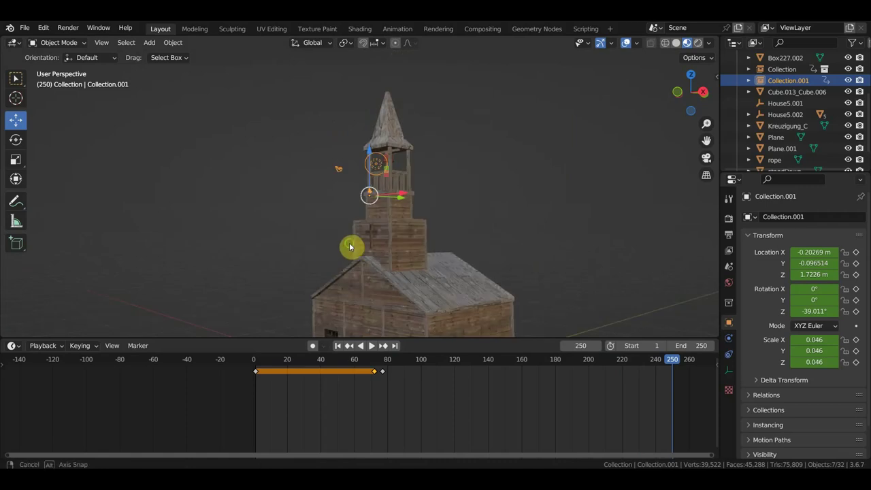
key("g")
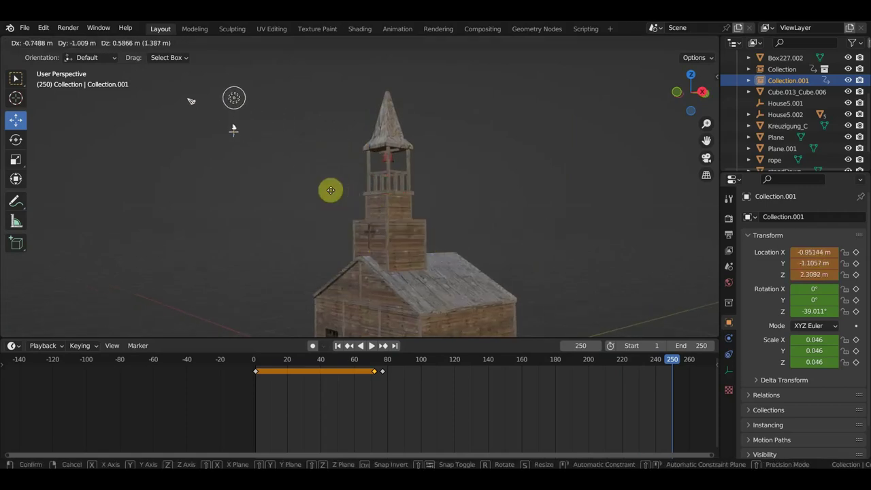
left_click(225, 150)
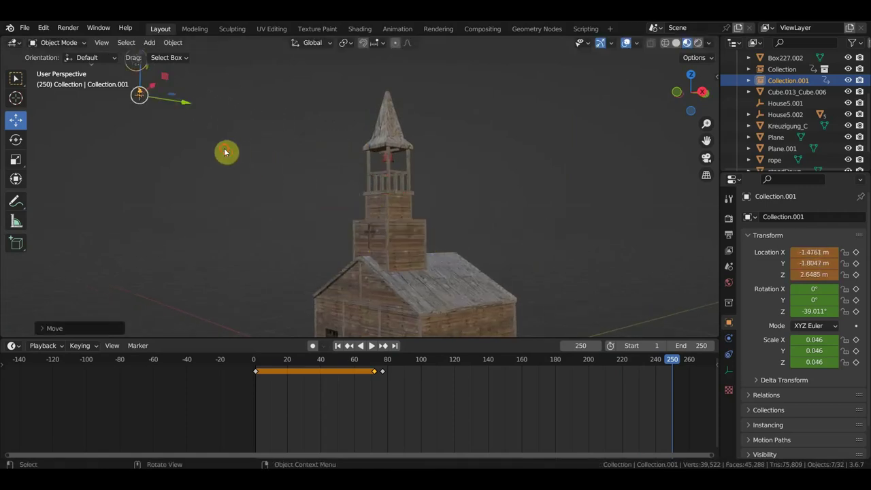
Keyframe the flown-off position at frame 250 and play the animation from frame 44
key("i")
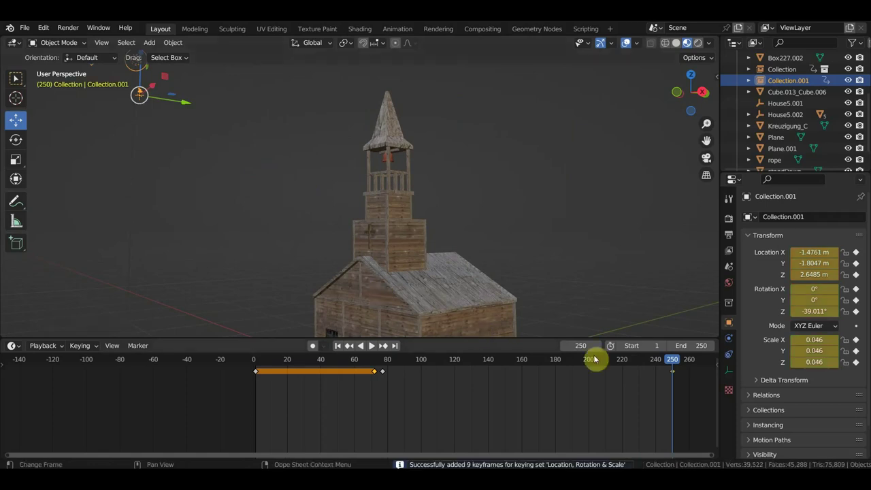
left_click_drag(672, 364, 327, 362)
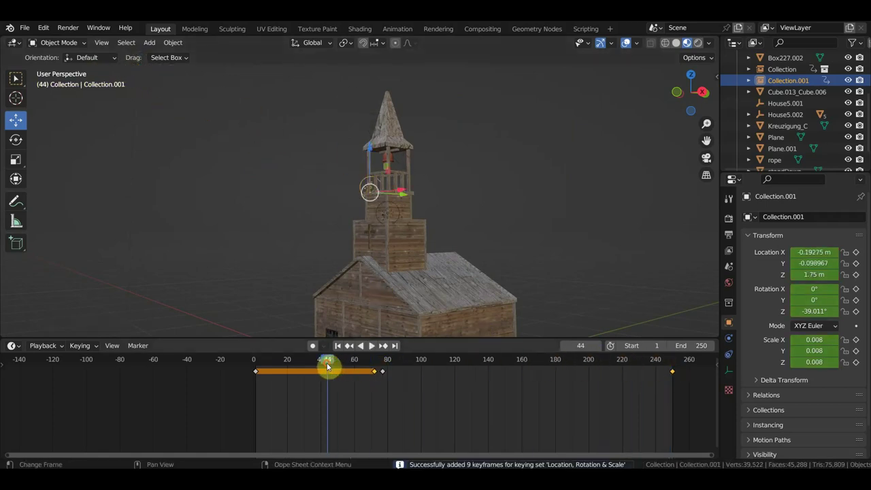
key("space")
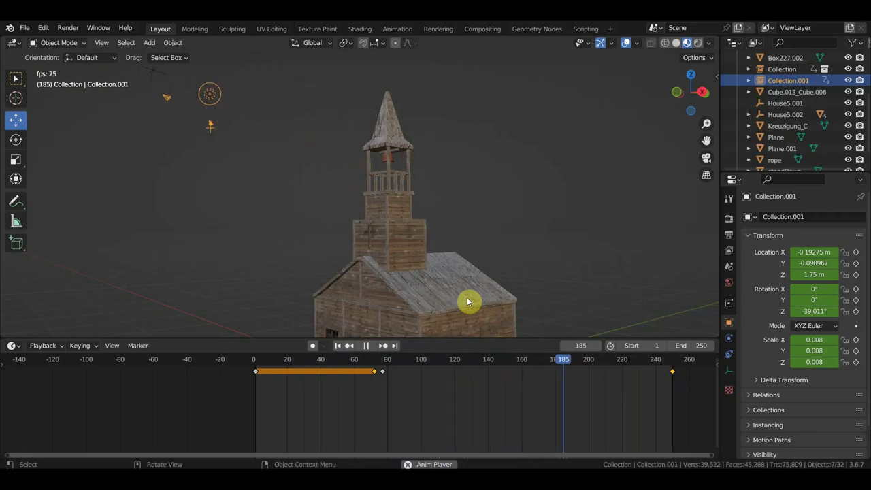
Stop playback, view the church from lower down and settle on frame 77 with the crow perched
key("space")
middle_click_drag(451, 301, 472, 308)
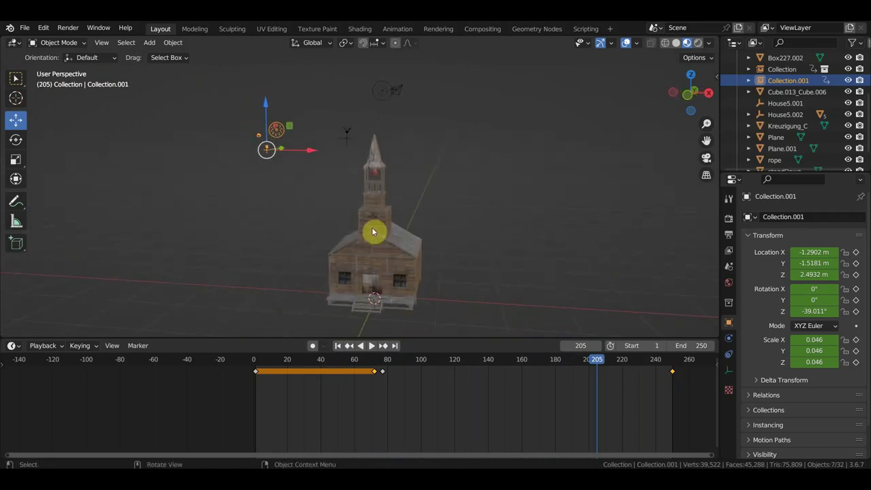
scroll(372, 232, "up", 3)
middle_click_drag(375, 232, 451, 246)
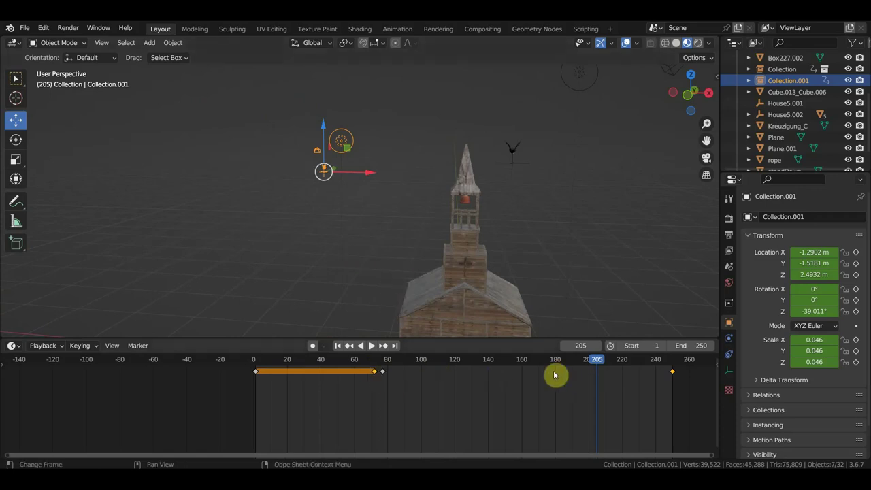
left_click_drag(592, 364, 383, 350)
mouse_move(408, 320)
middle_mouse_down()
mouse_move(451, 315)
mouse_move(549, 272)
mouse_move(288, 102)
middle_mouse_up()
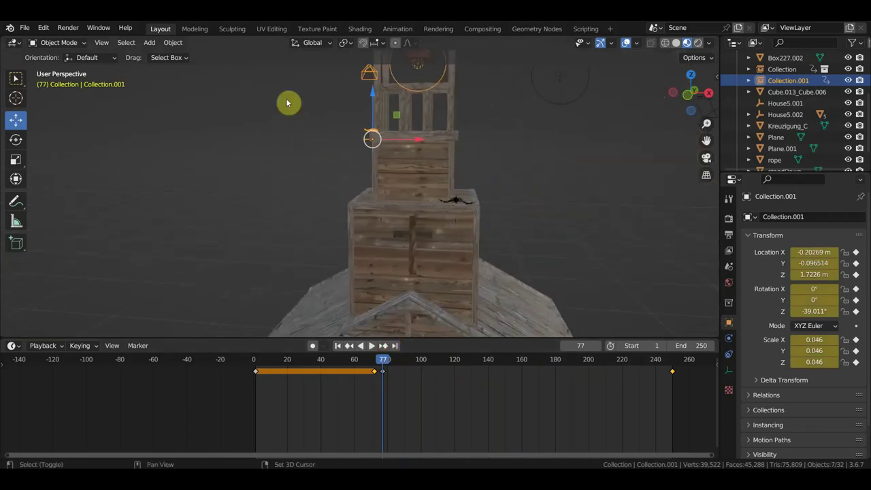
Duplicate the second crow collection, Collection, into Collection.002 from the top view
scroll(355, 124, "up", 3)
scroll(420, 140, "down", 3)
scroll(428, 140, "down", 2)
scroll(416, 136, "down", 2)
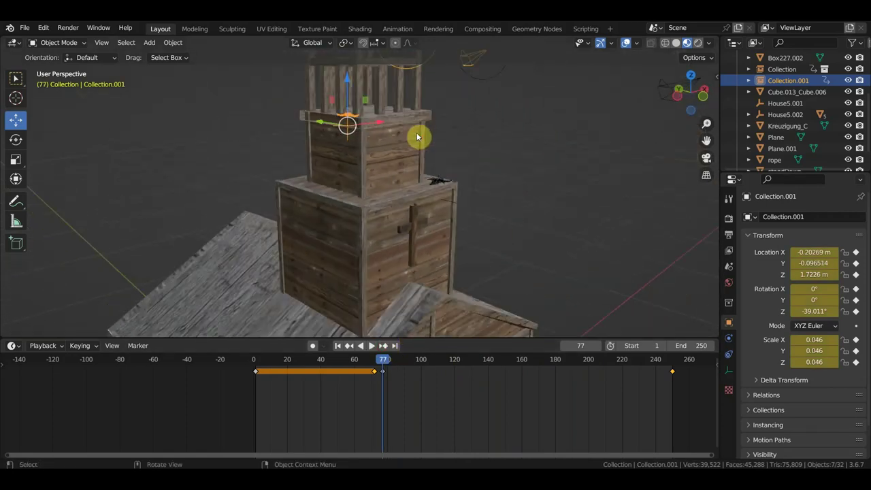
scroll(416, 136, "down", 2)
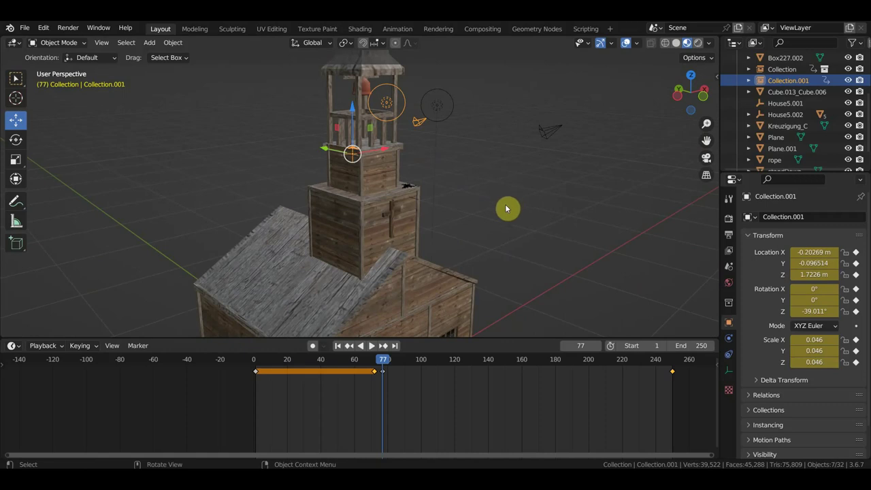
left_click(408, 189)
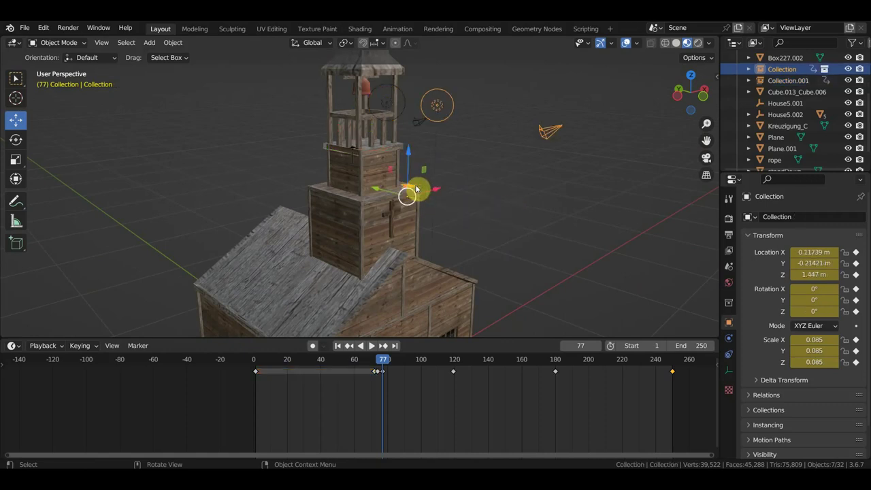
key("KP_7")
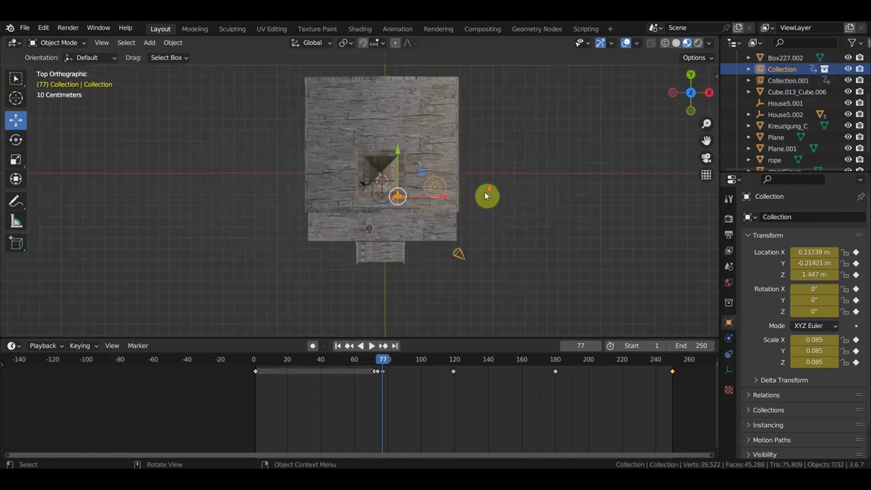
key("shift+d")
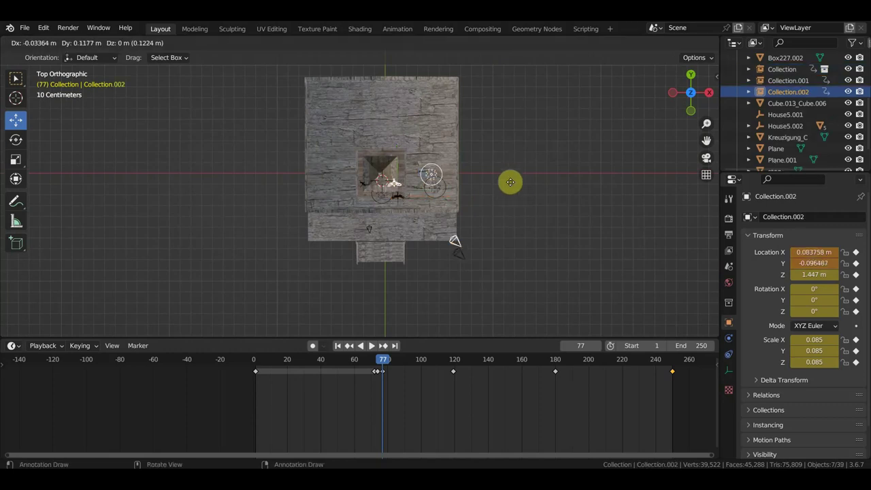
left_click(479, 155)
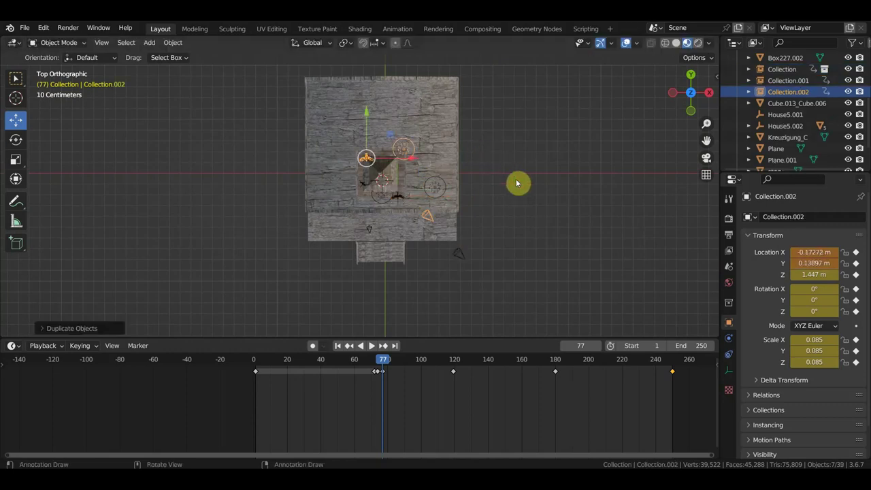
Rotate the duplicate around its vertical axis and delete its later keyframes, keeping the start key
key("r")
left_click(251, 269)
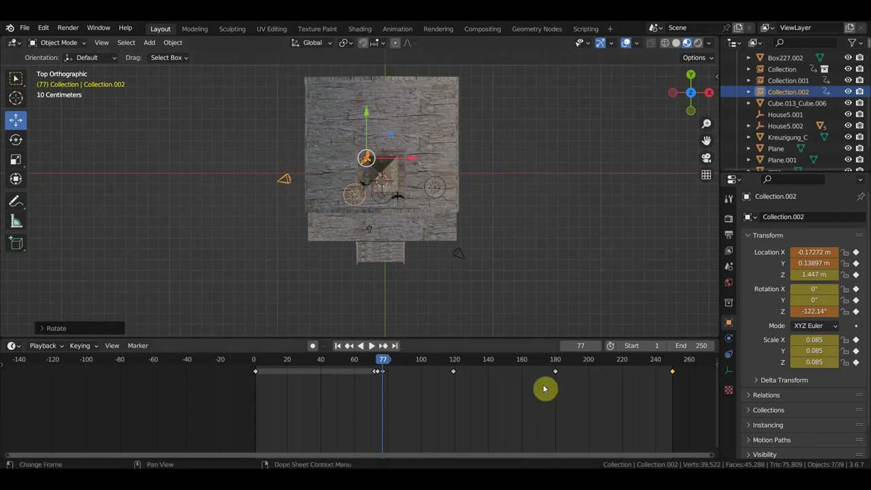
left_click_drag(688, 402, 371, 361)
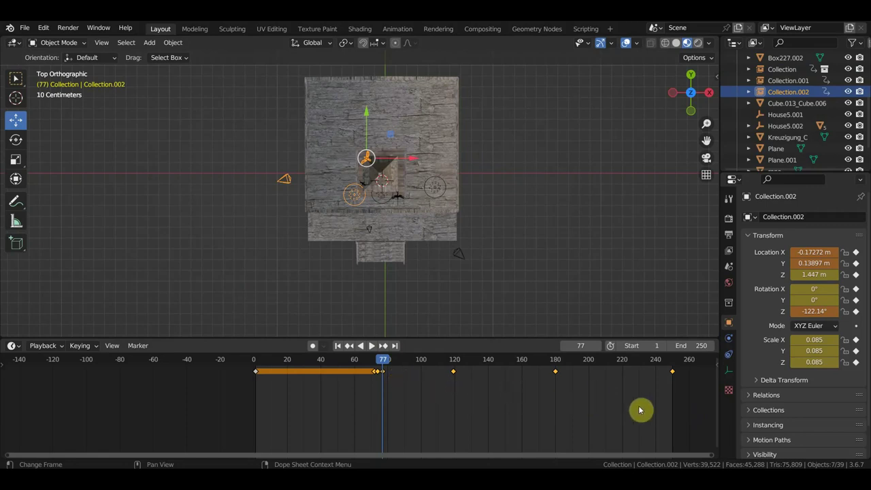
key("Delete")
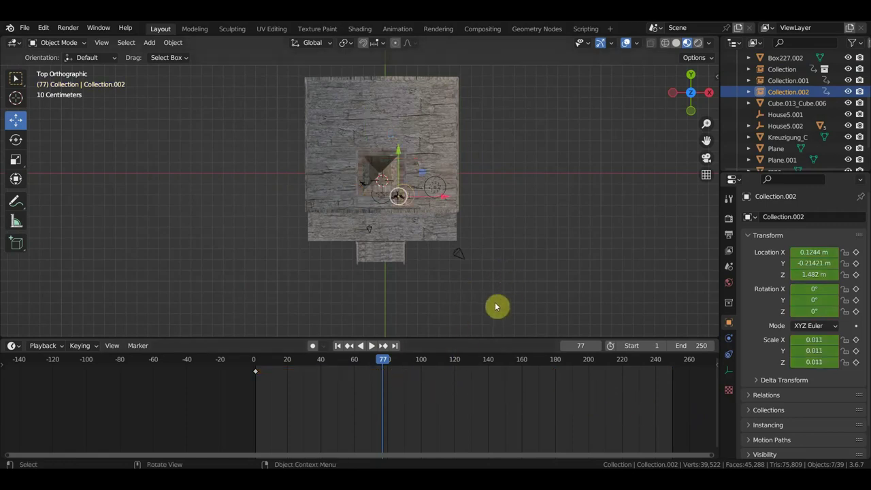
Move the Collection.002 crow from the top view onto the tower in a perspective view
key("g")
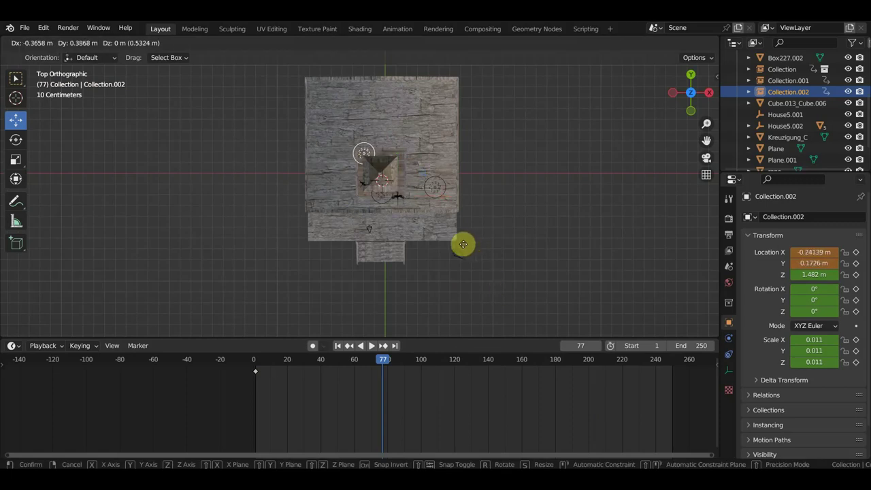
left_click(463, 247)
mouse_move(467, 249)
middle_mouse_down()
mouse_move(598, 166)
mouse_move(371, 258)
mouse_move(345, 224)
middle_mouse_up()
scroll(340, 218, "up", 3)
key("g")
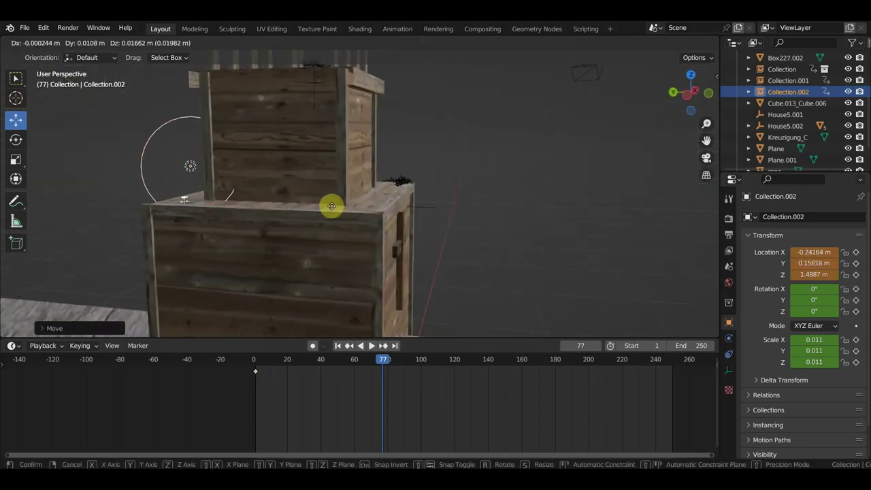
left_click(328, 208)
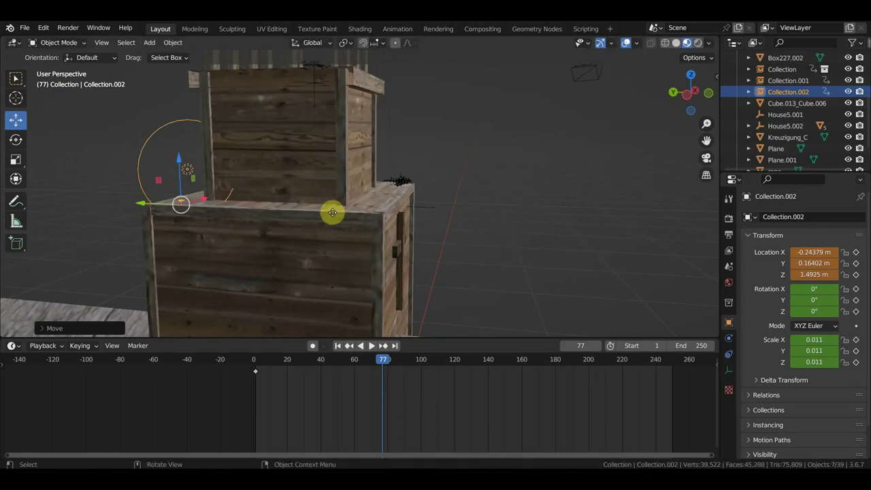
key("g")
left_click(382, 206)
Reposition the crow onto the tower's wooden ledge, sitting slightly lower on the crate
middle_click_drag(395, 205, 459, 227)
scroll(463, 231, "up", 2)
key("g")
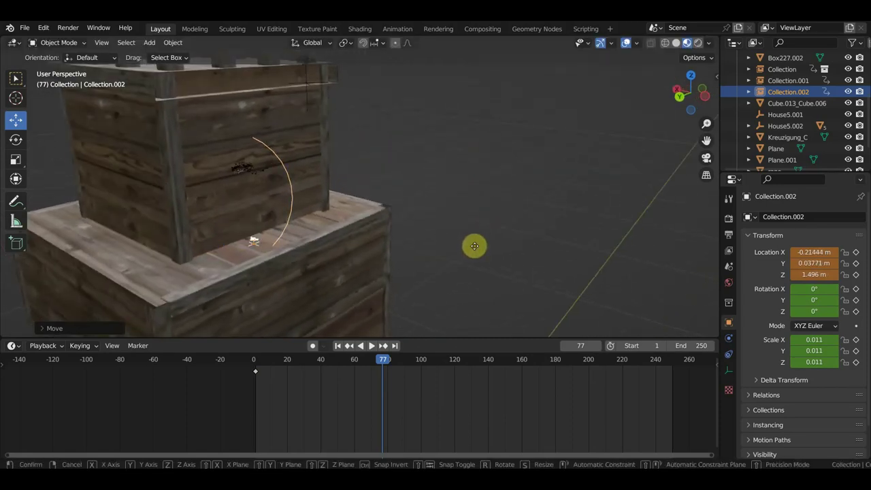
left_click(507, 239)
scroll(476, 259, "up", 2)
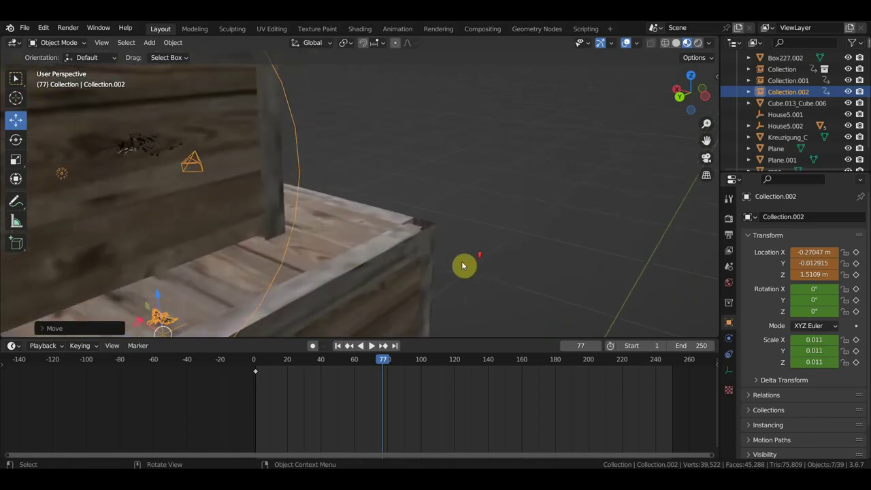
scroll(402, 294, "up", 2)
middle_click_drag(400, 297, 352, 265)
key("g")
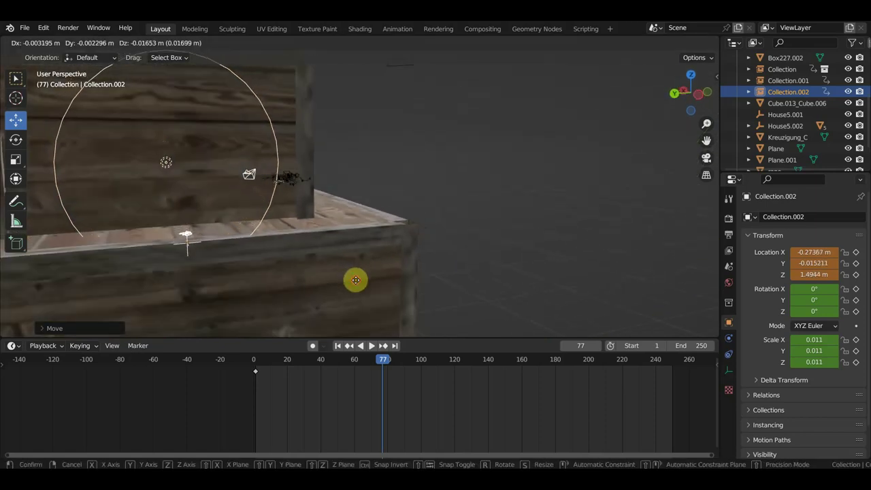
left_click(356, 280)
Turn the crow to -74.723° around Z, lower it to Z 1.4908 m, and slide it along X onto the ledge corner
left_click(15, 179)
middle_click_drag(224, 239, 220, 239)
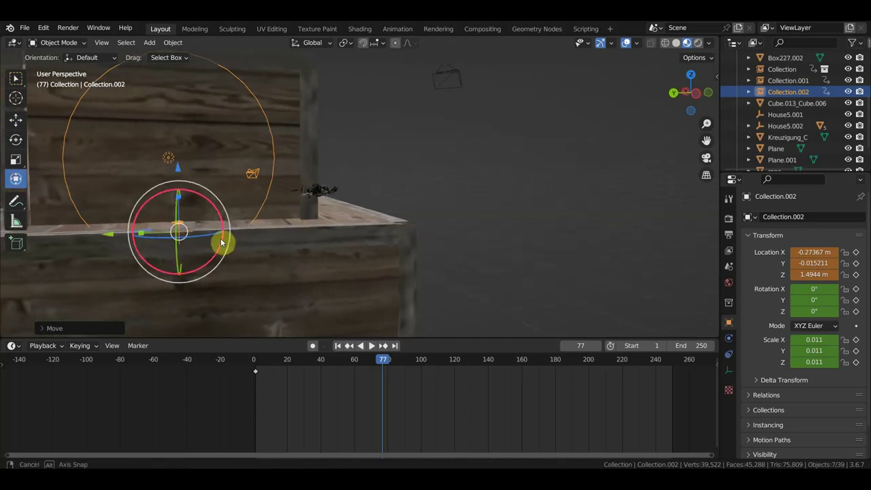
left_click_drag(209, 235, 181, 241)
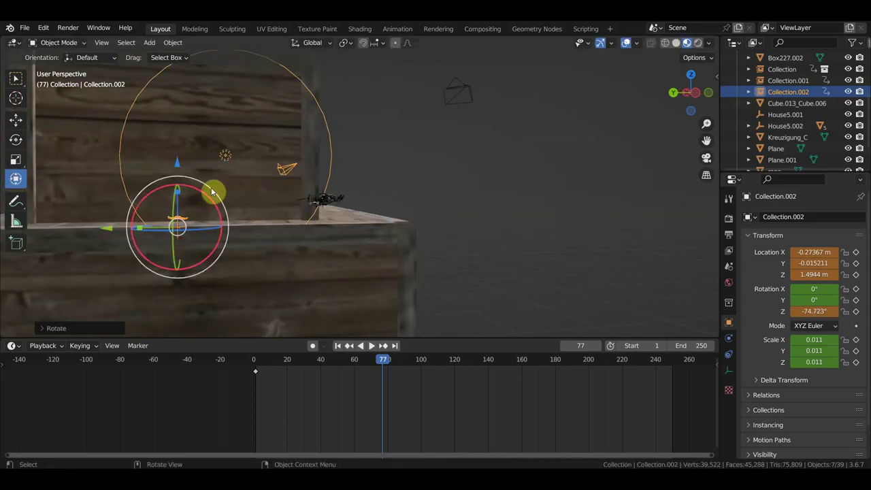
left_click_drag(187, 156, 178, 169)
middle_click_drag(363, 227, 227, 242)
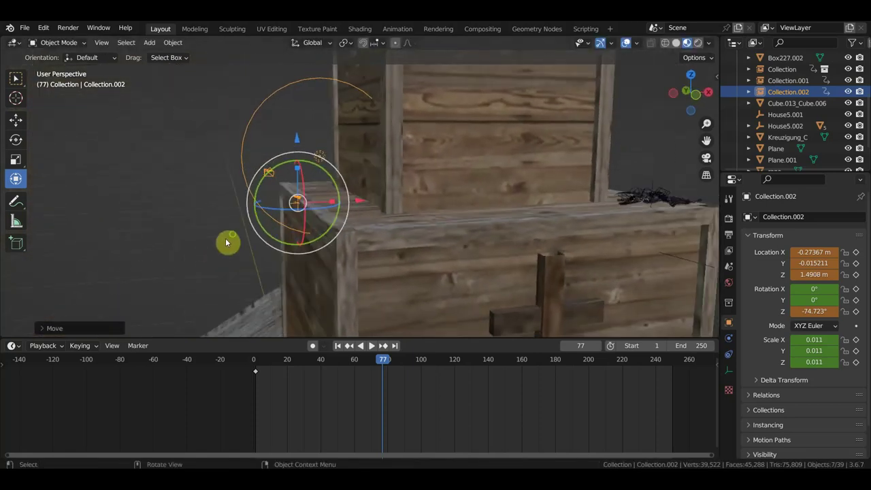
left_click_drag(367, 197, 378, 204)
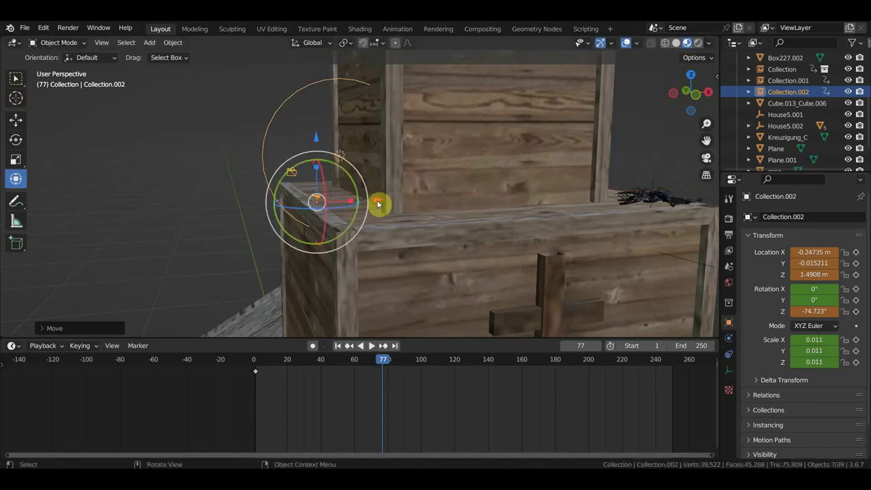
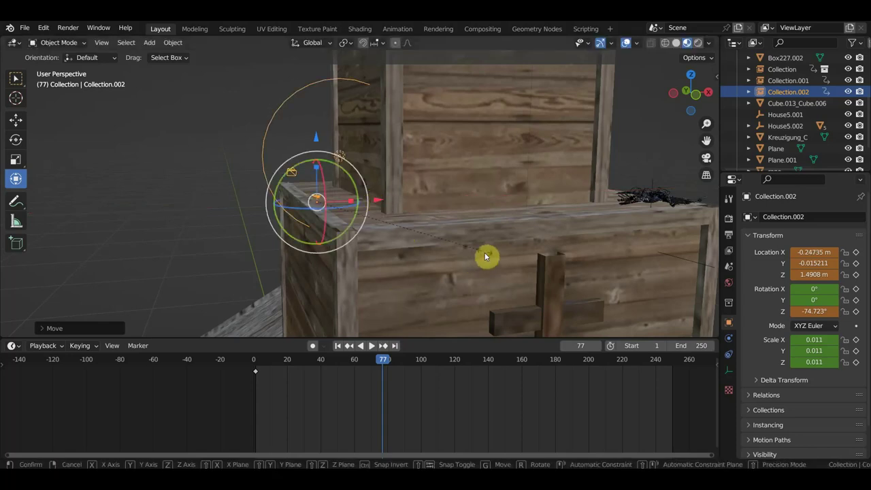
Scale the small bird up to 0.069 and lower it onto the crate corner
key("s")
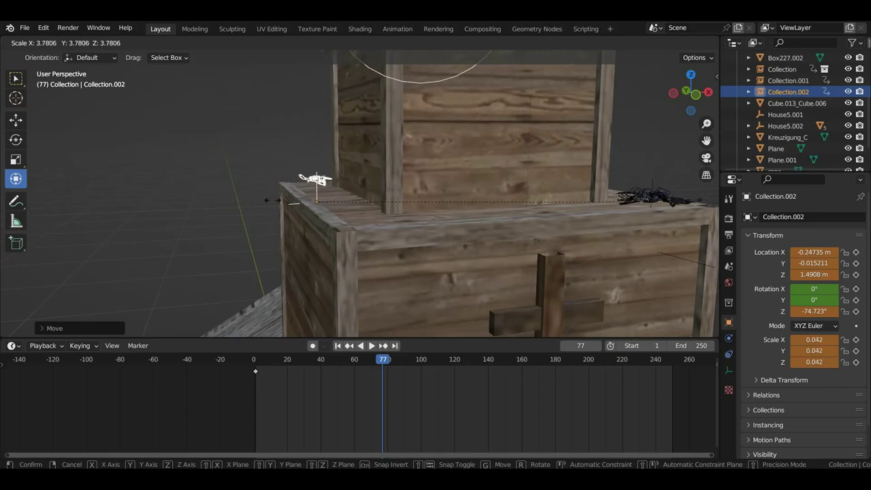
left_click(417, 157)
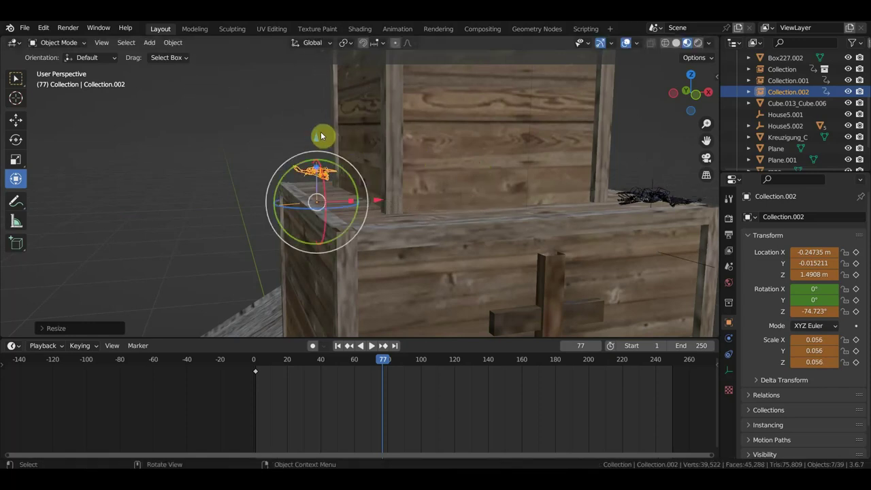
left_click_drag(320, 137, 316, 155)
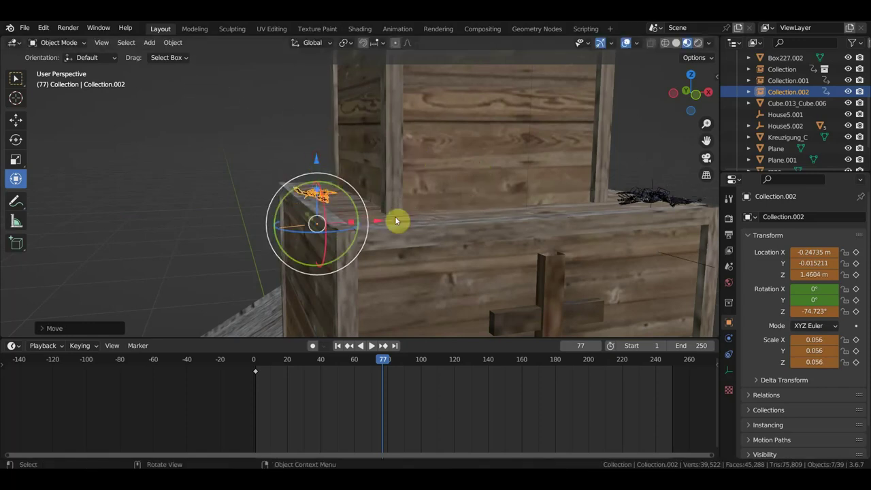
key("s")
left_click(422, 221)
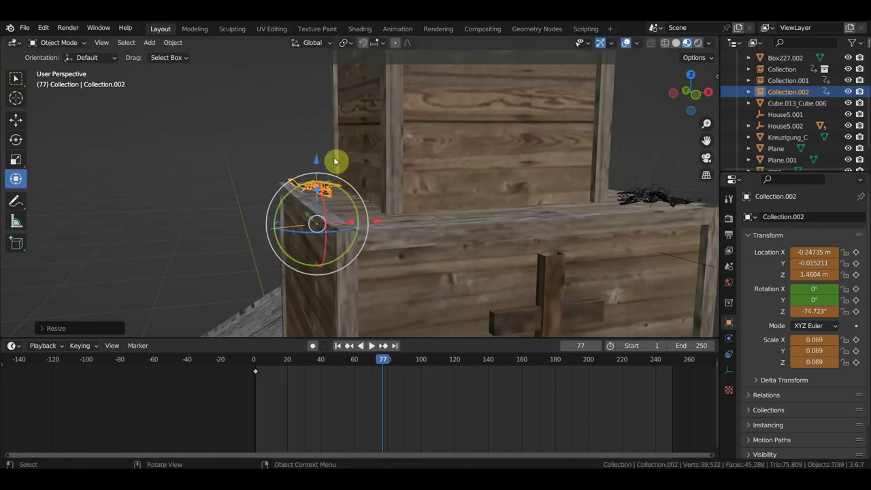
left_click_drag(317, 160, 317, 163)
mouse_move(317, 163)
middle_mouse_down()
mouse_move(456, 151)
mouse_move(448, 152)
middle_mouse_up()
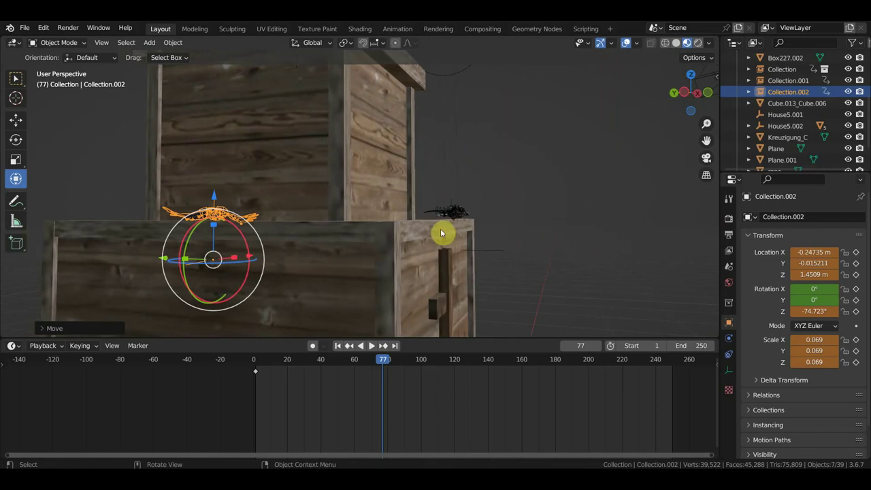
Keyframe the bird's transform at frame 77 and return to frame 0
key("i")
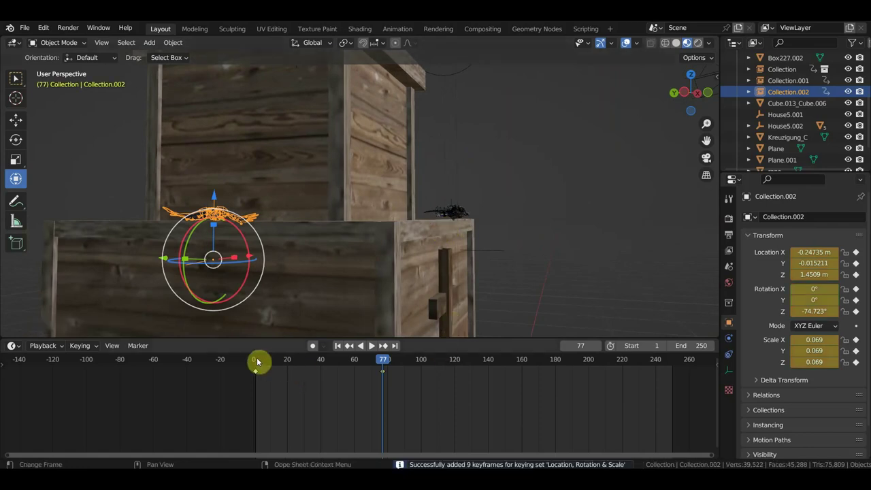
left_click(257, 362)
middle_click_drag(501, 259, 425, 274)
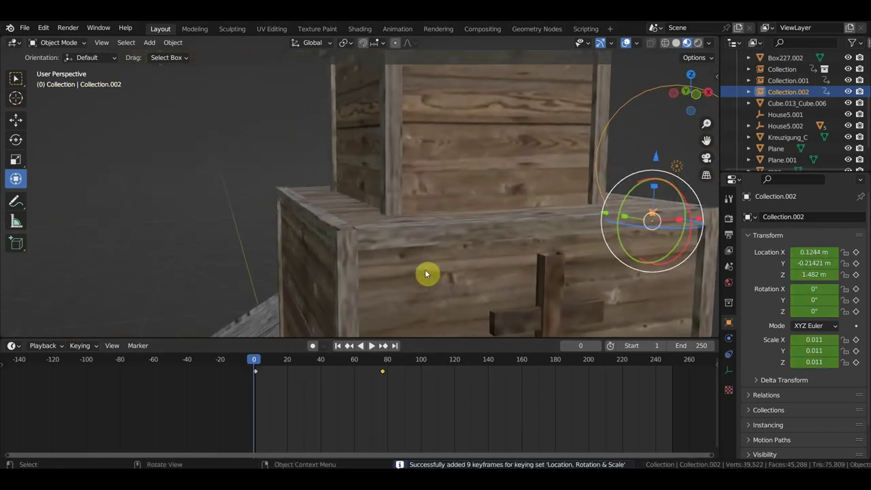
left_click(236, 366)
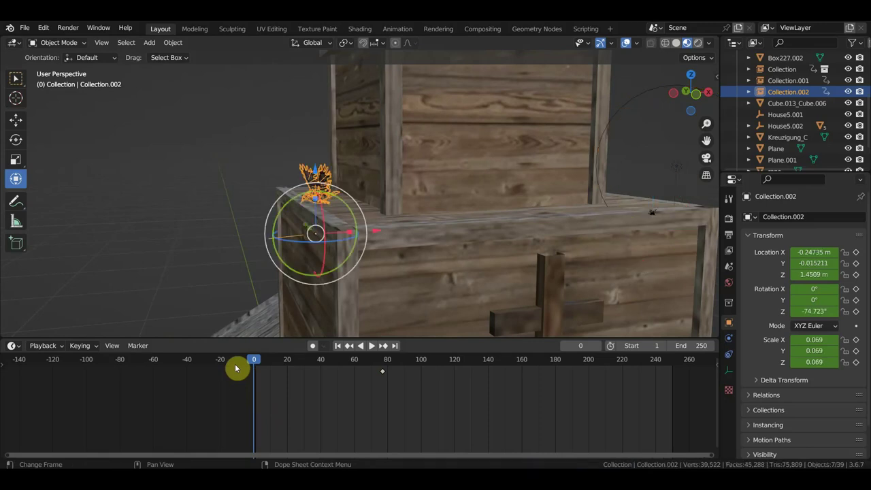
mouse_move(360, 303)
middle_mouse_down()
mouse_move(428, 288)
mouse_move(368, 278)
middle_mouse_up()
Shrink the bird to 0.008, raise it slightly, keyframe it at frame 0, and copy that key to about frame 72
key("s")
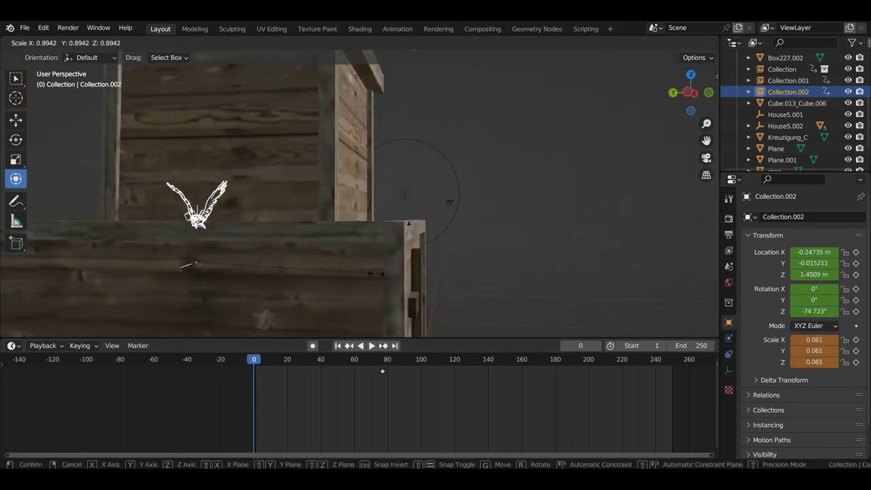
left_click(195, 254)
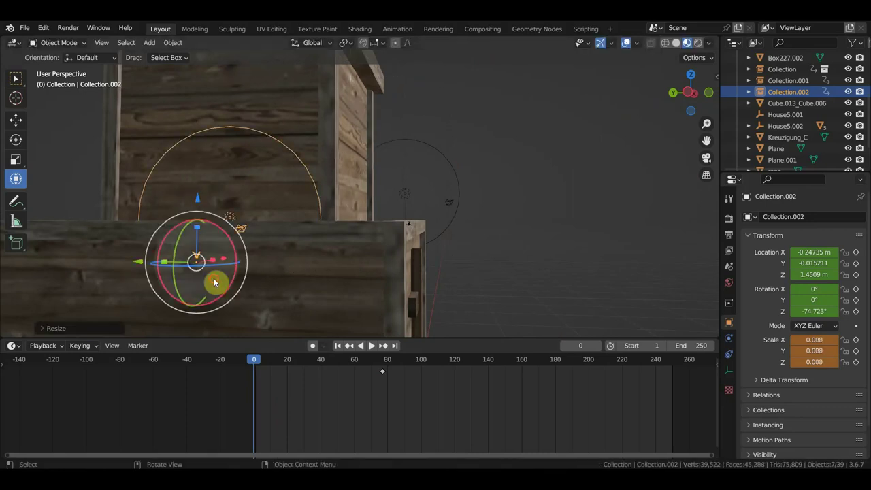
key("g")
key("z")
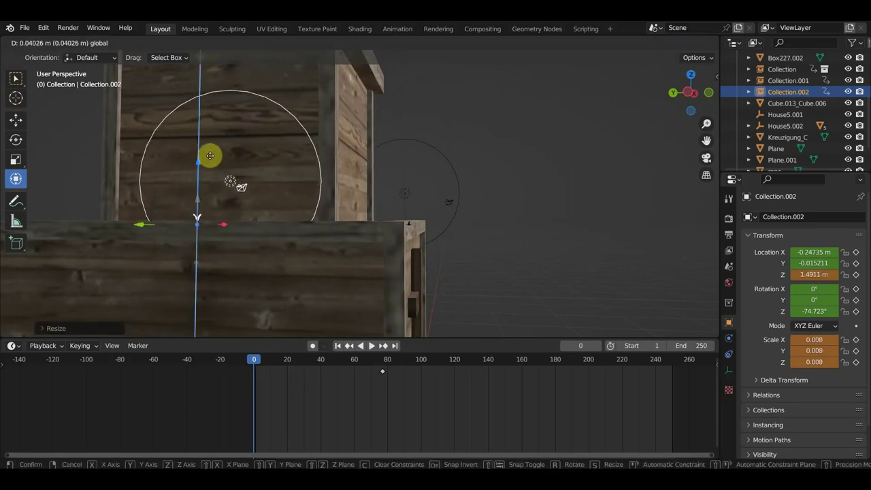
left_click(208, 160)
key("i")
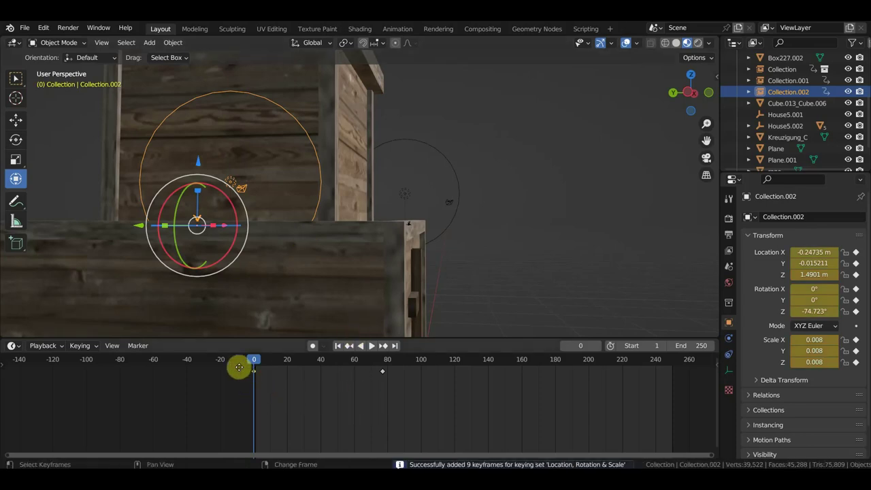
key("g")
left_click(359, 377)
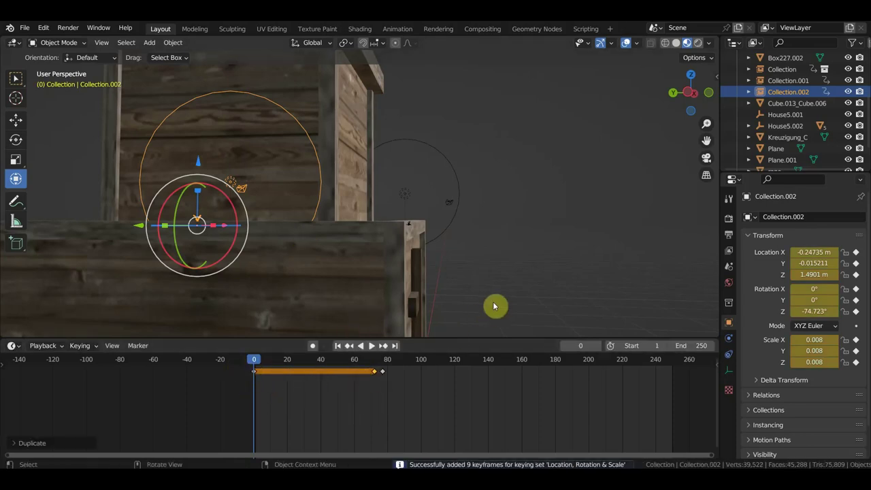
At frame 250 in front view, move the bird out left of the tower and lower it beside the church
left_click(675, 366)
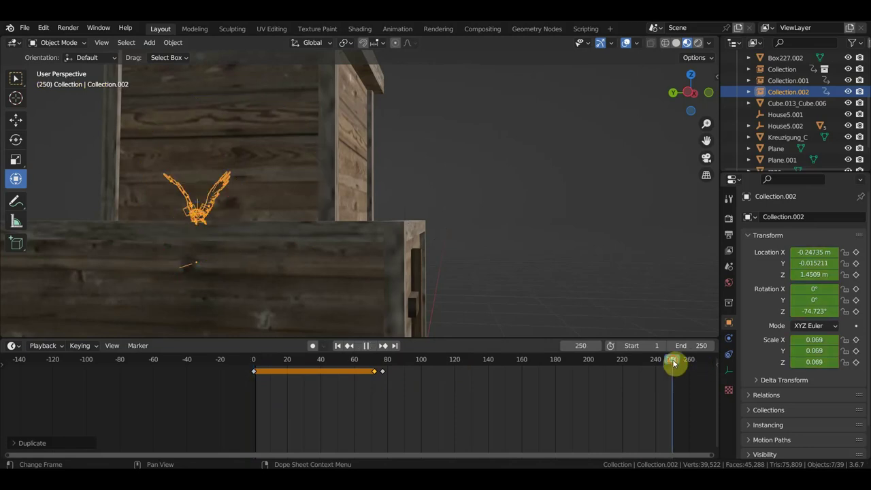
key("KP_3")
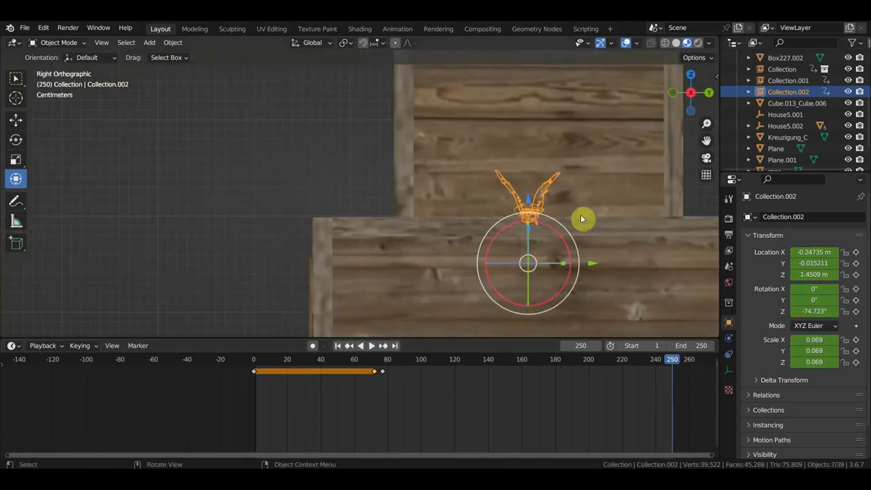
key("KP_1")
scroll(580, 218, "down", 3)
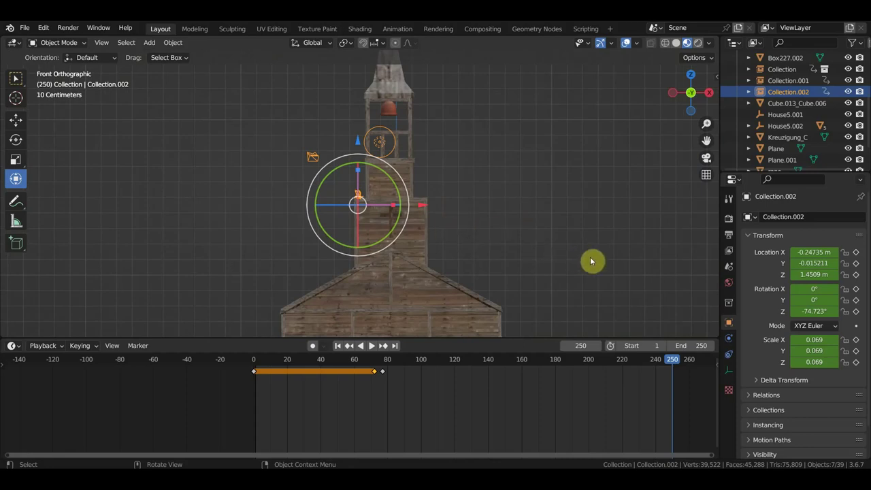
key("g")
left_click(376, 149)
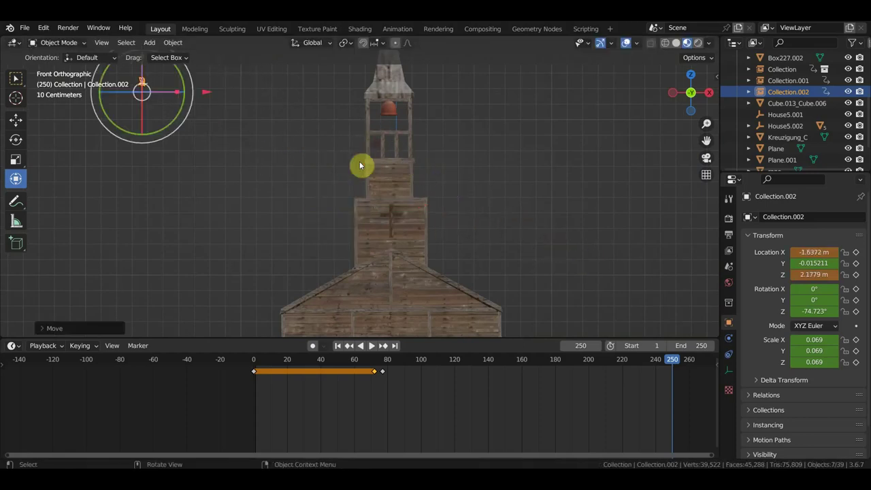
scroll(361, 166, "down", 4)
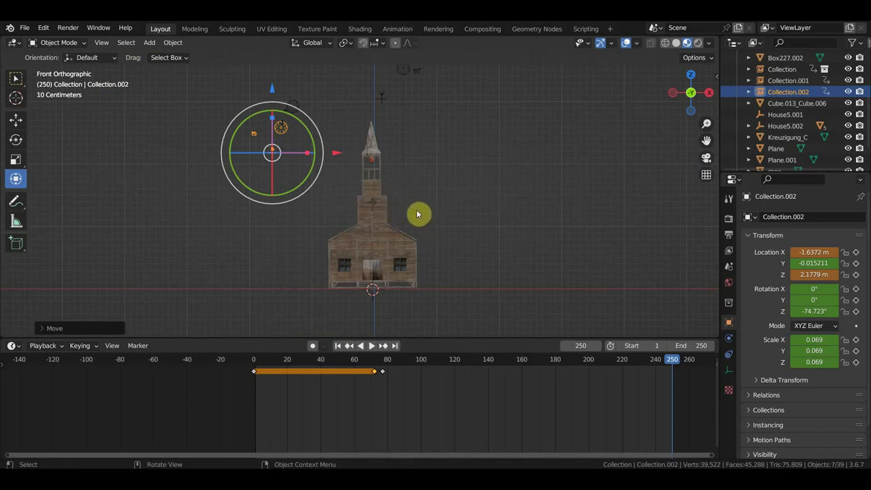
left_click_drag(273, 90, 261, 140)
Keyframe the bird's frame-250 position at X -1.6372 m, Z 1.3424 m and scrub to preview
scroll(293, 222, "up", 3)
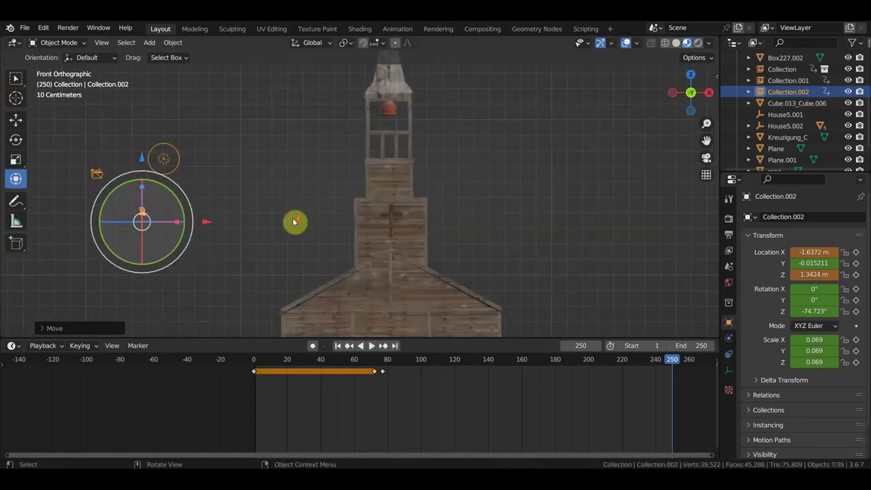
scroll(293, 222, "up", 2)
scroll(294, 221, "up", 1)
scroll(293, 219, "up", 2)
key("KP_Decimal")
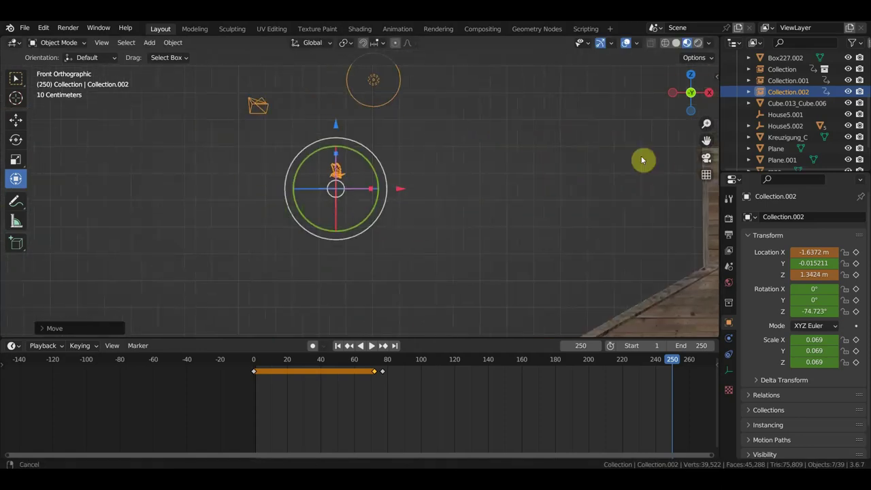
scroll(585, 163, "up", 1)
scroll(531, 168, "down", 1)
scroll(529, 165, "down", 2)
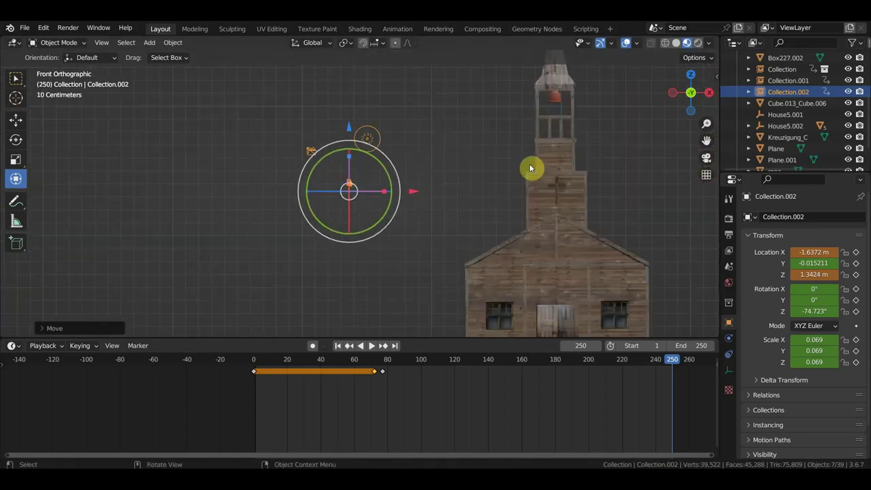
key("i")
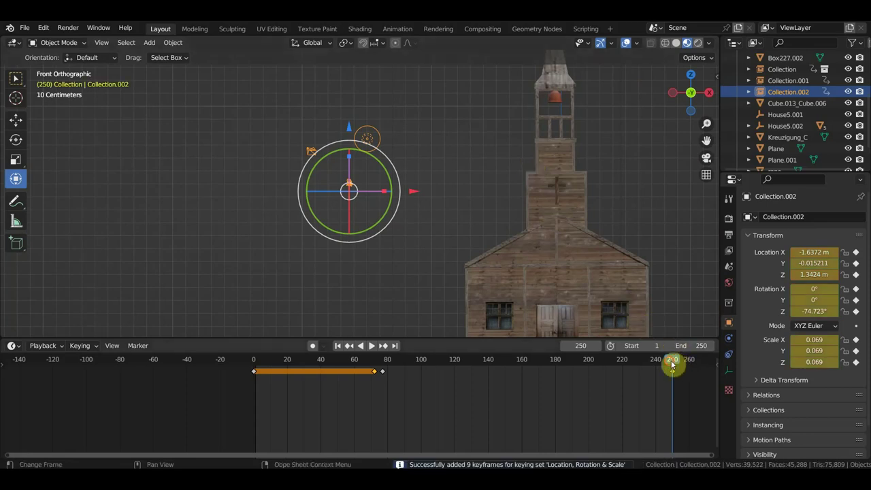
mouse_move(673, 361)
left_mouse_down()
mouse_move(385, 370)
mouse_move(402, 367)
left_mouse_up()
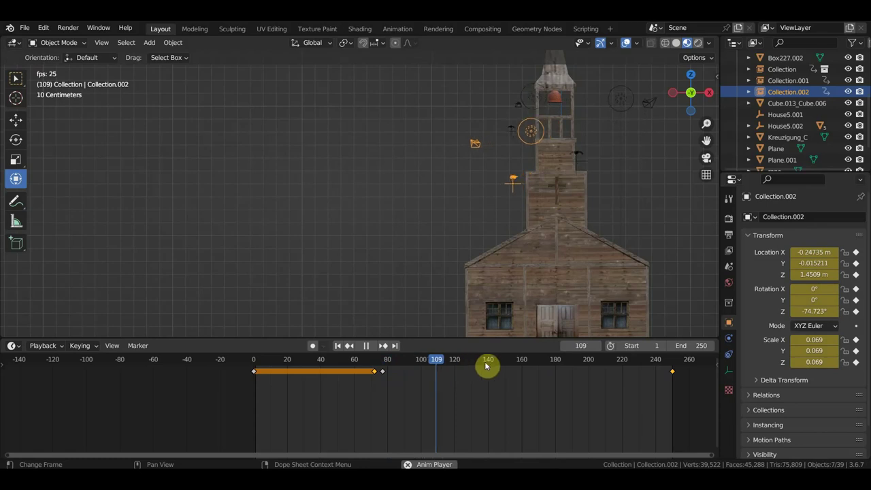
Play the bird's flight, stop near frame 6, and deselect the keyframes
scroll(565, 265, "down", 2)
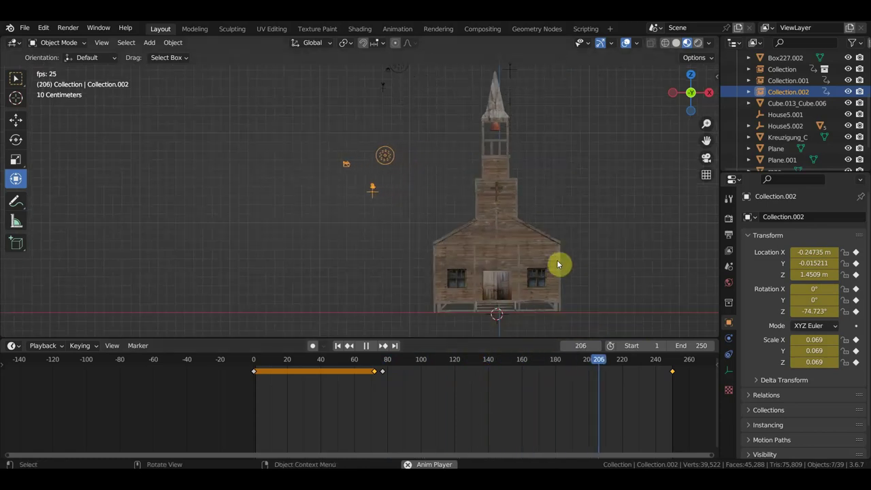
scroll(550, 254, "down", 3)
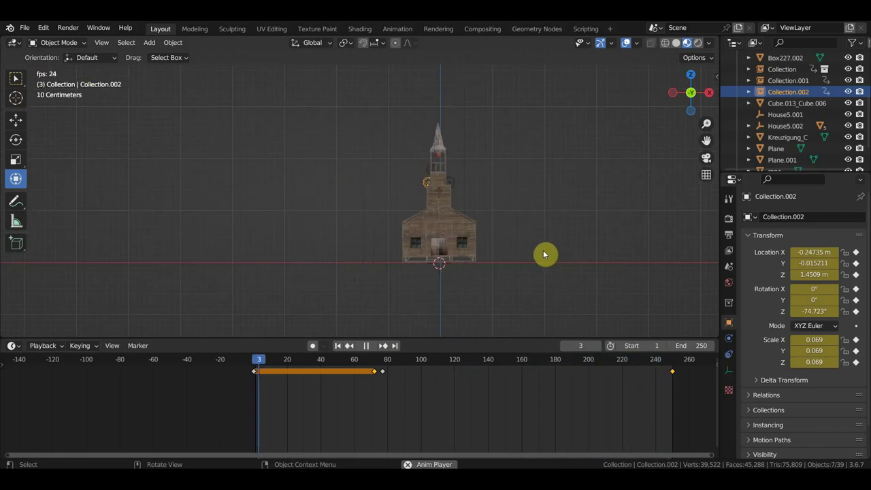
key("space")
scroll(531, 279, "up", 3)
middle_click_drag(530, 280, 481, 268, "shift")
scroll(453, 274, "up", 2)
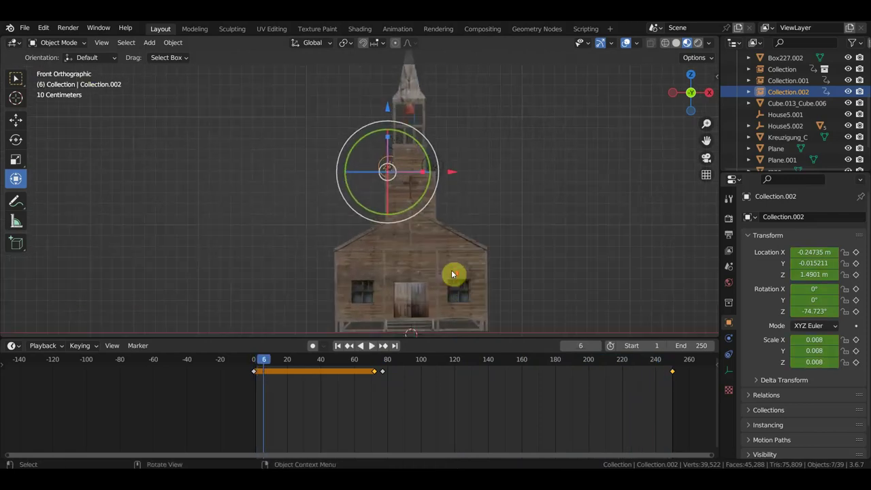
scroll(453, 274, "up", 1)
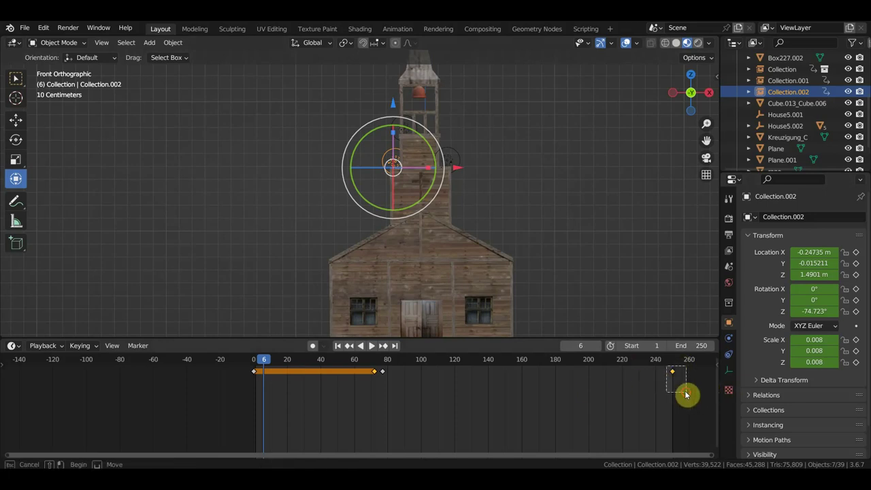
left_click(666, 369)
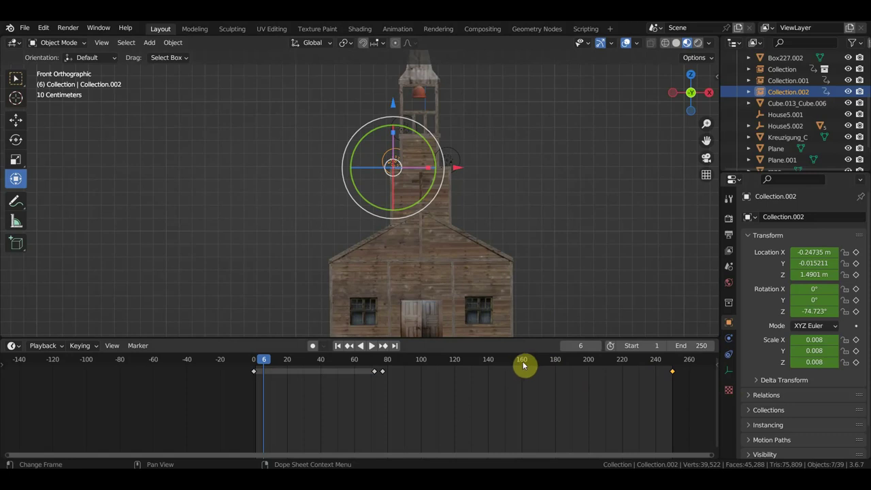
mouse_move(467, 258)
middle_mouse_down()
mouse_move(477, 249)
mouse_move(436, 248)
mouse_move(470, 241)
mouse_move(313, 273)
mouse_move(290, 250)
mouse_move(403, 228)
mouse_move(270, 216)
mouse_move(432, 278)
mouse_move(501, 256)
mouse_move(516, 273)
middle_mouse_up()
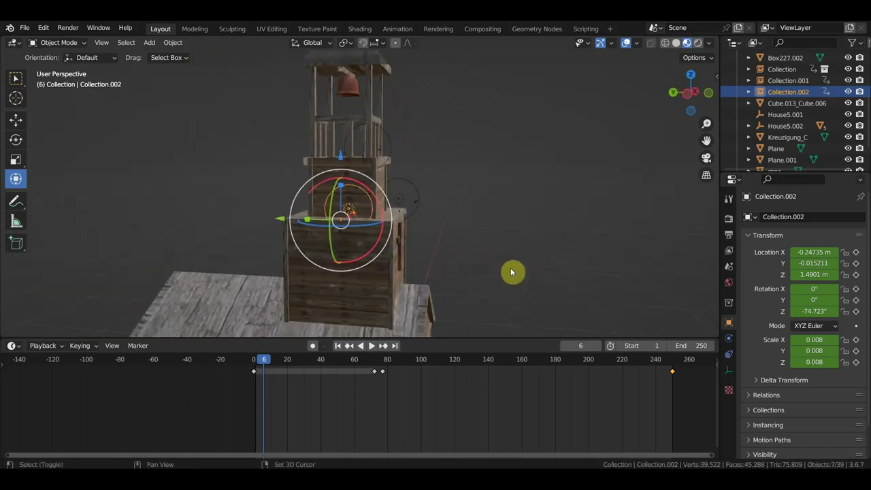
Duplicate the bird collection to create a second bird, Collection.003
key("shift+d")
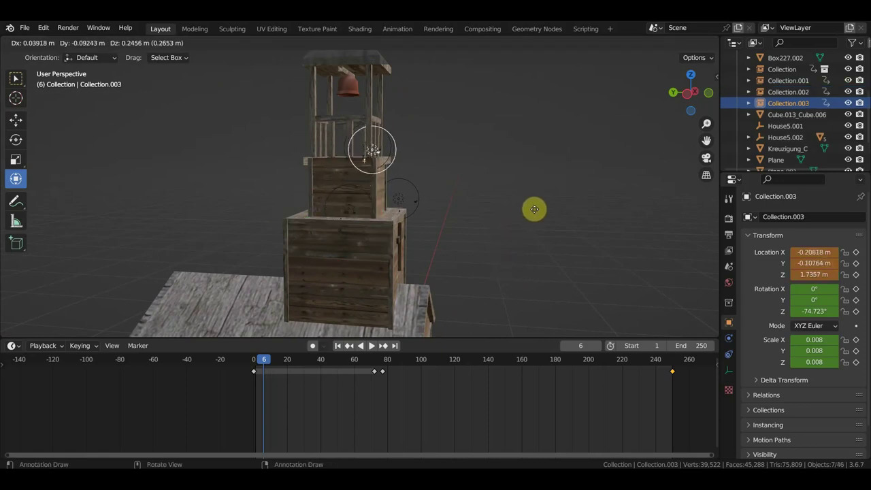
left_click(545, 213)
scroll(546, 213, "up", 3)
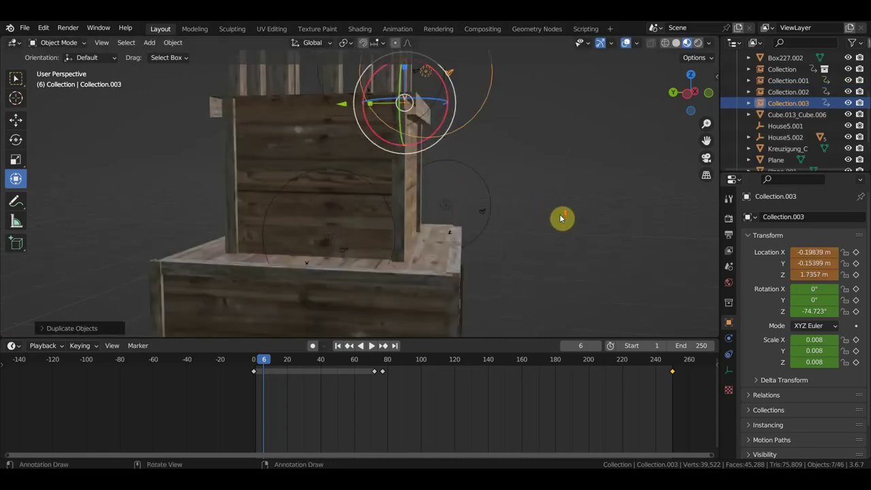
scroll(562, 218, "up", 3)
mouse_move(449, 224)
middle_mouse_down()
mouse_move(579, 233)
mouse_move(586, 241)
middle_mouse_up()
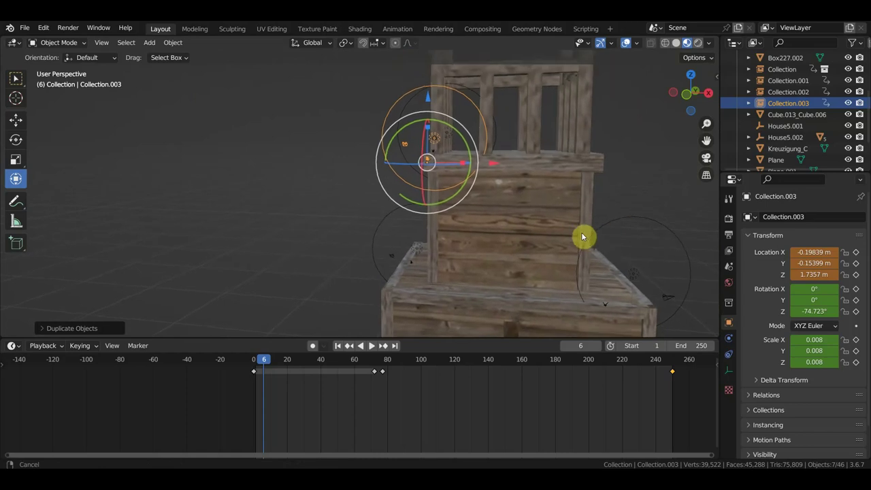
Shift the new bird along X and keyframe its location, rotation and scale at frame 6
key("g")
key("x")
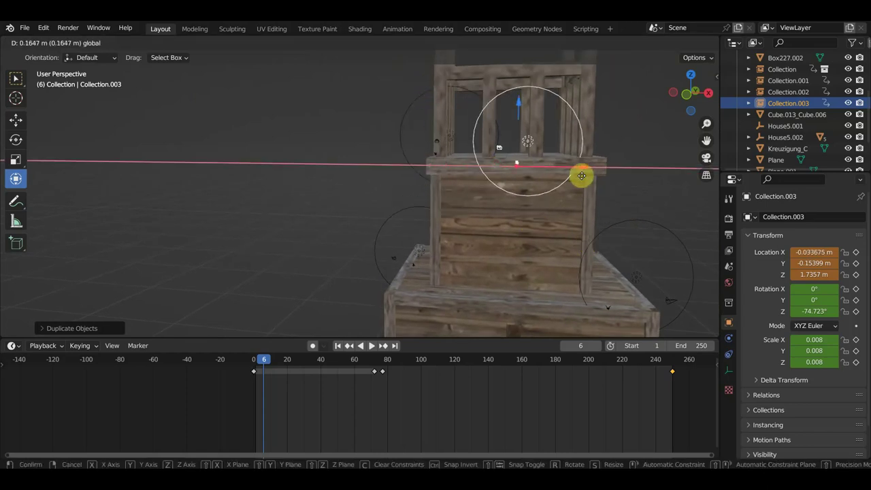
left_click(587, 179)
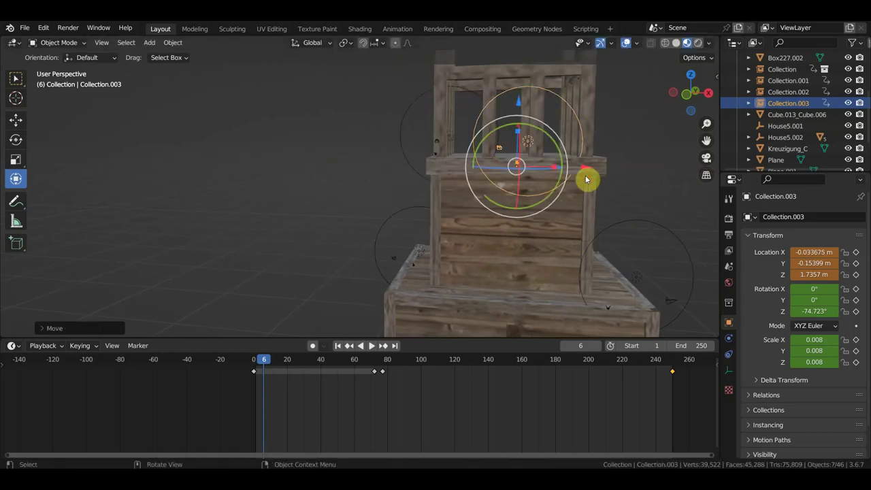
key("i")
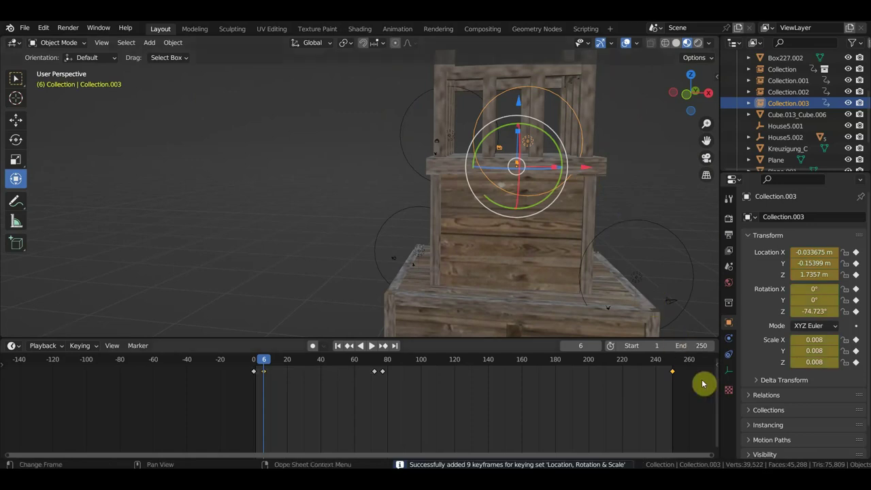
left_click_drag(683, 400, 334, 345)
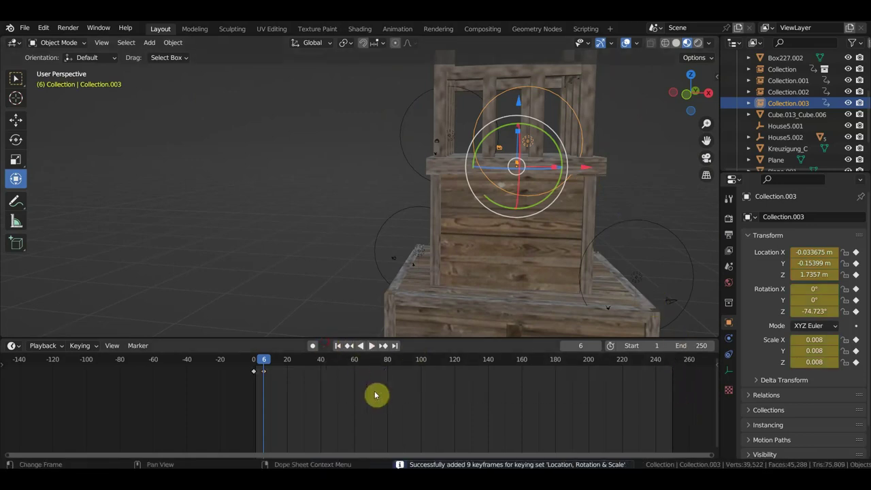
At frame 88, scale the second bird up to 0.068 and lower it slightly
left_click_drag(255, 383, 419, 399)
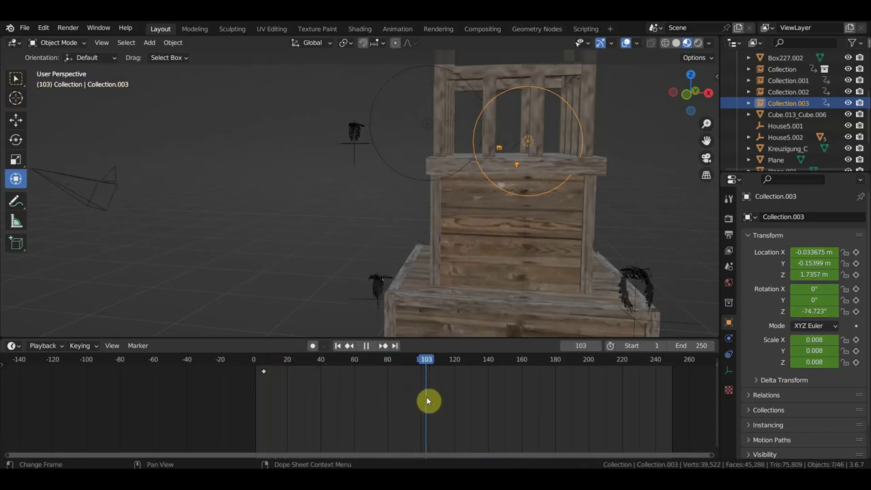
key("space")
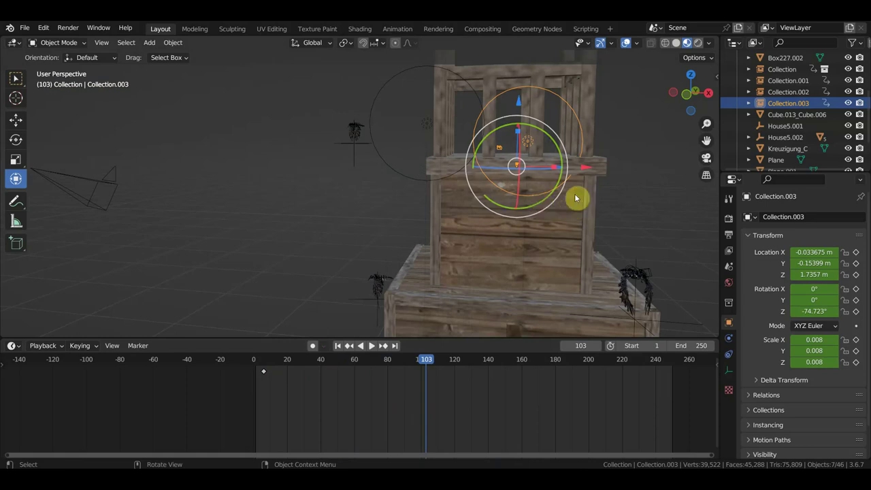
left_click_drag(426, 361, 412, 363)
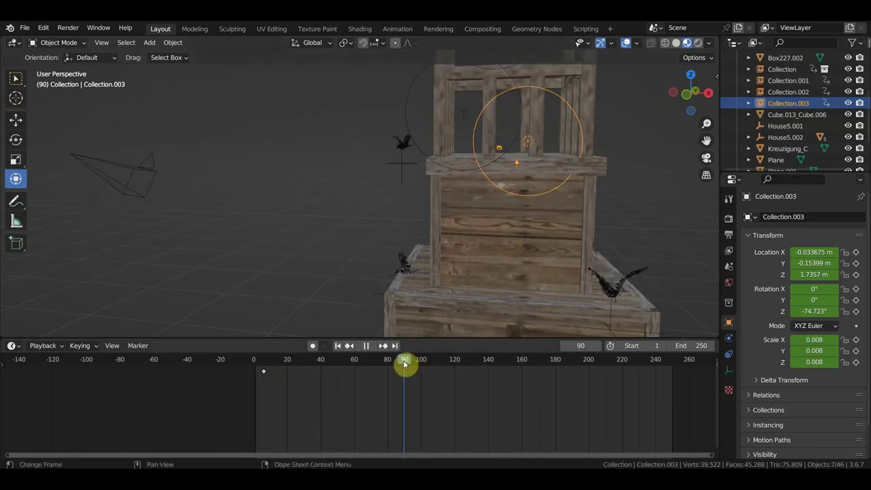
left_click_drag(409, 362, 401, 361)
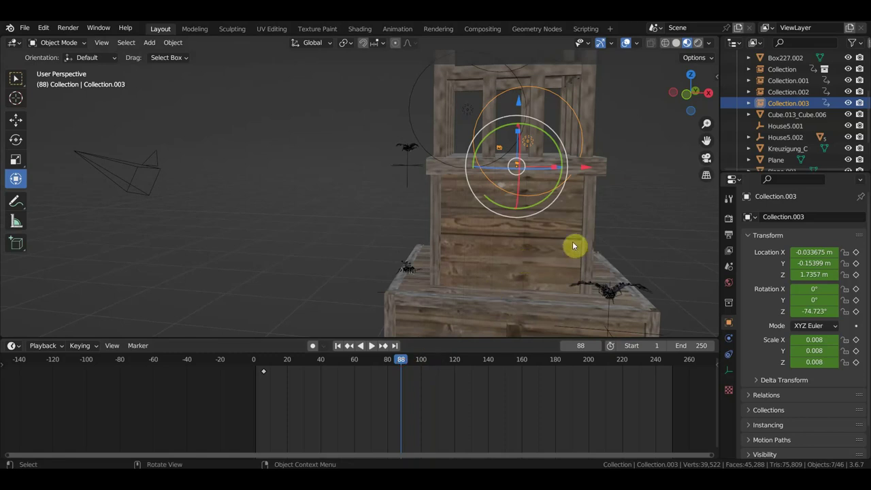
key("s")
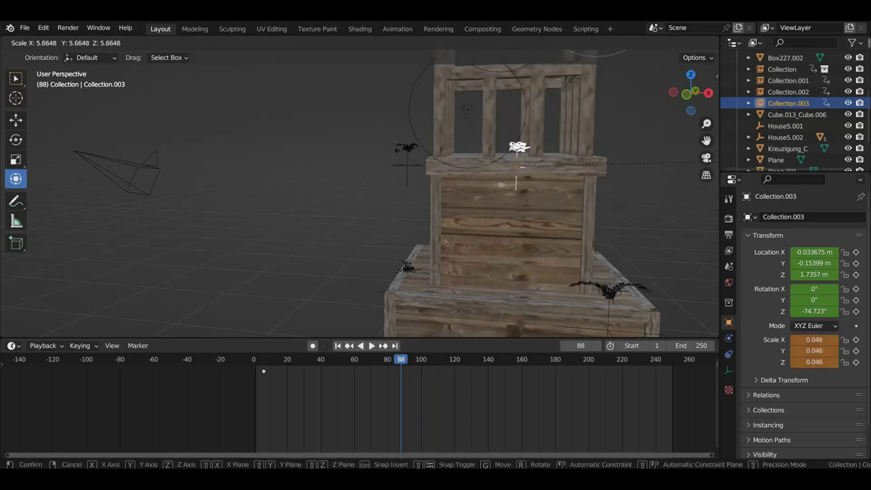
left_click(669, 130)
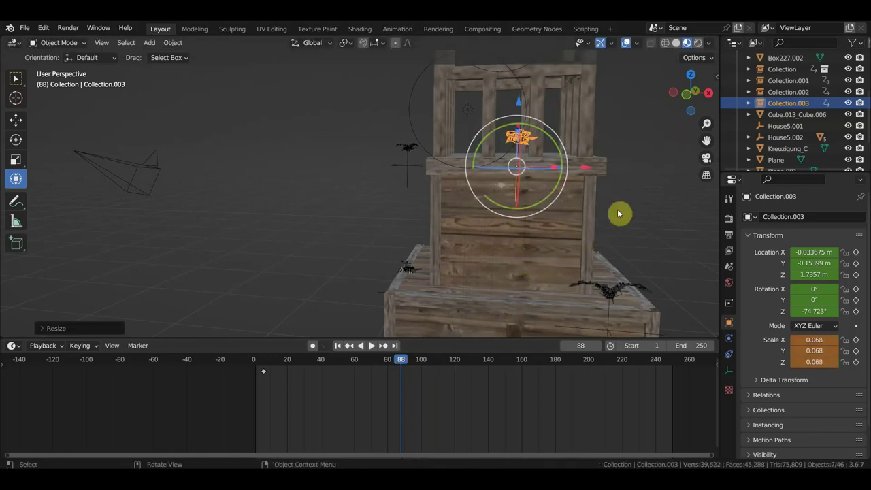
left_click_drag(523, 108, 525, 122)
In top view, turn the bird around its vertical axis and reposition it
mouse_move(554, 140)
middle_mouse_down()
mouse_move(563, 208)
mouse_move(507, 236)
mouse_move(517, 224)
middle_mouse_up()
key("KP_7")
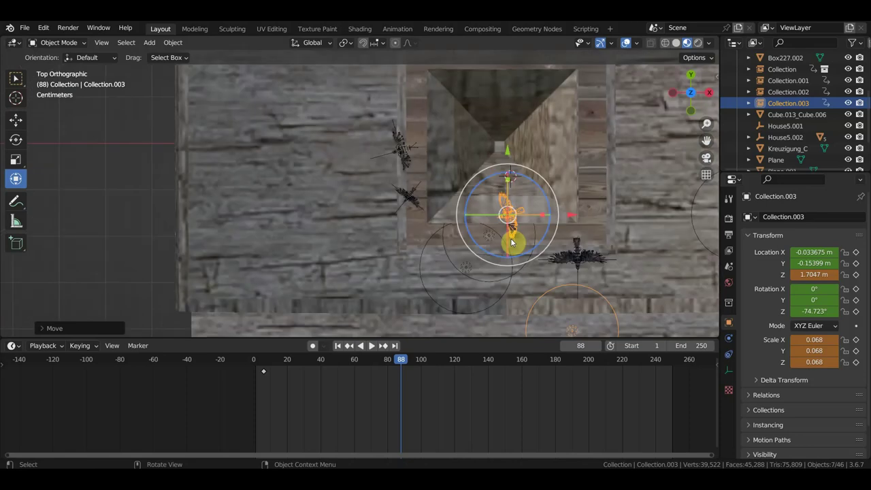
left_click_drag(578, 211, 557, 96)
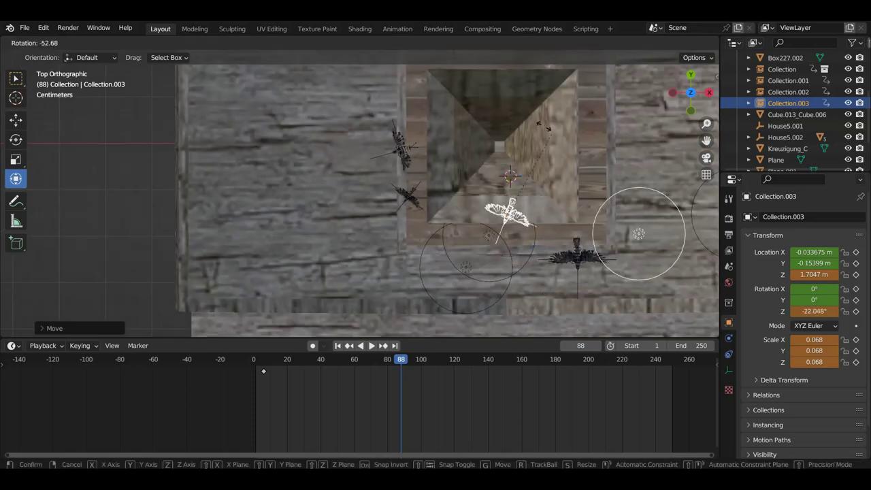
left_click(354, 206)
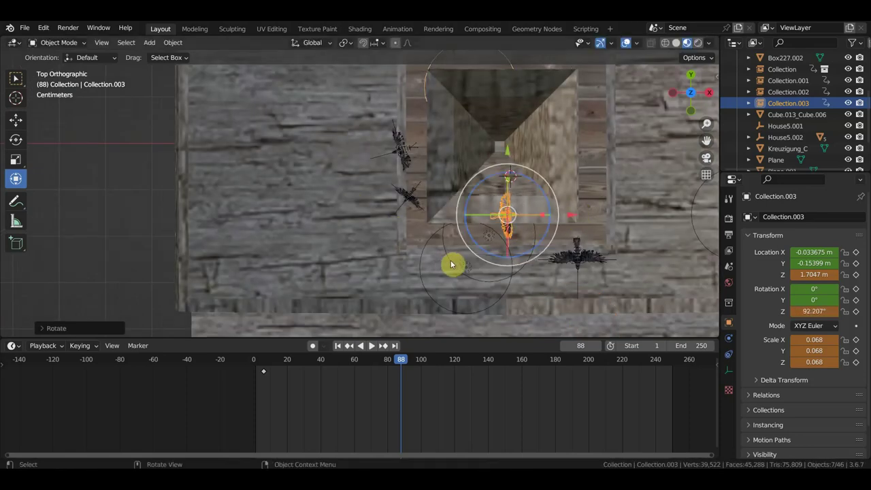
key("g")
left_click(565, 164)
mouse_move(565, 163)
middle_mouse_down()
mouse_move(580, 227)
mouse_move(550, 97)
mouse_move(544, 109)
middle_mouse_up()
Perch the bird on the bell tower's upper railing and keyframe it at frame 88
key("g")
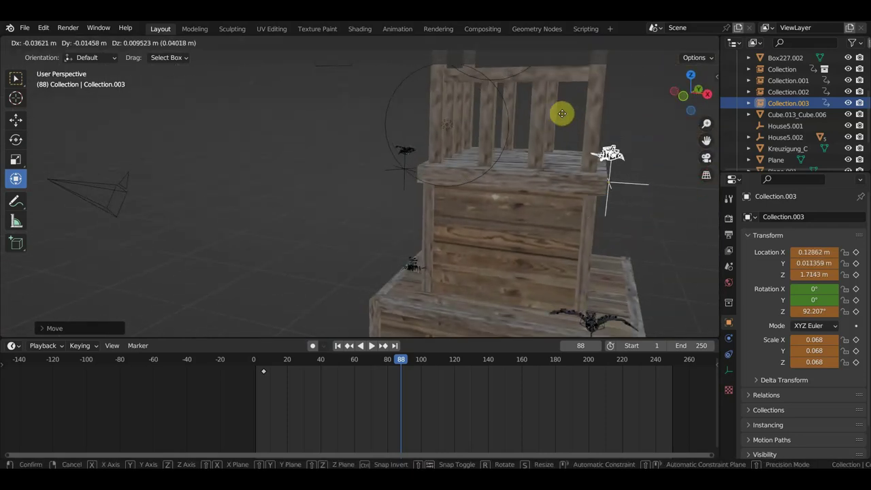
left_click(557, 301)
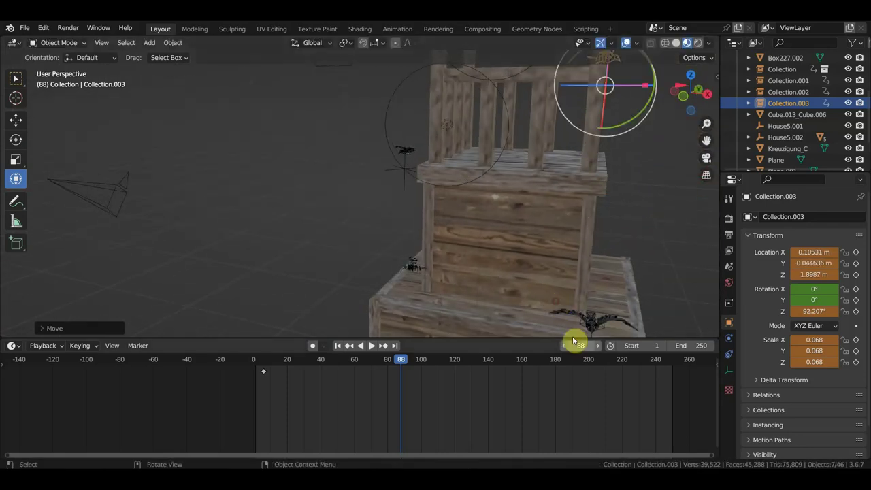
scroll(558, 402, "down", 2, "ctrl")
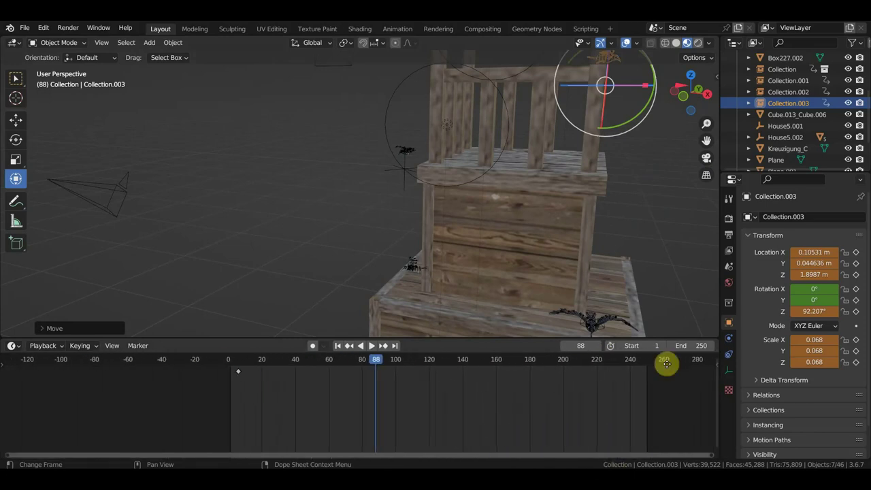
scroll(667, 364, "up", 3, "ctrl")
middle_click_drag(466, 156, 514, 185)
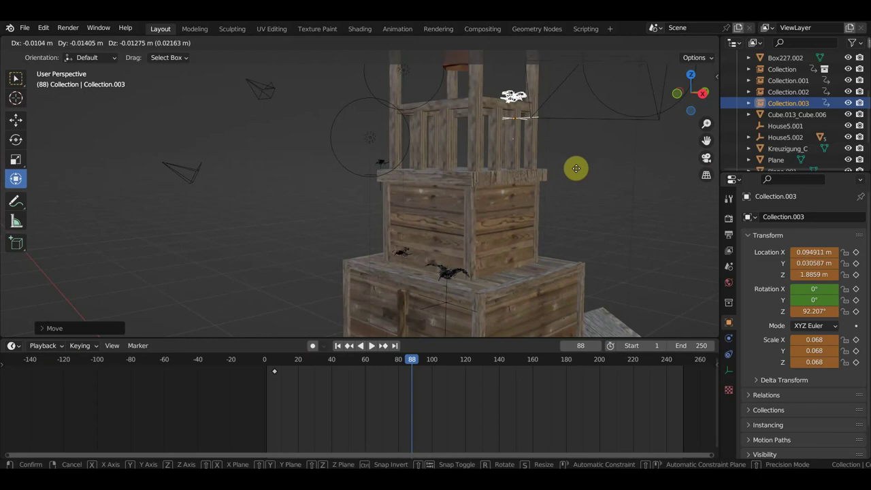
mouse_move(514, 185)
middle_mouse_down()
mouse_move(578, 173)
mouse_move(494, 205)
middle_mouse_up()
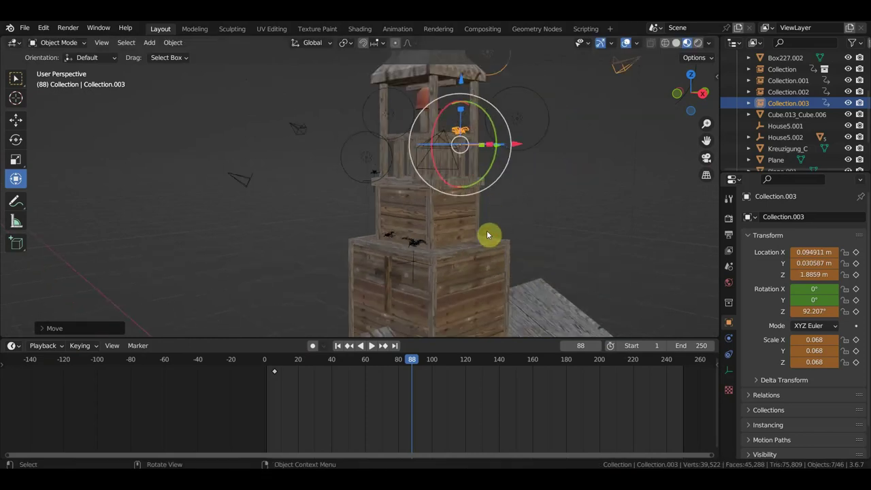
key("i")
left_click_drag(402, 364, 392, 368)
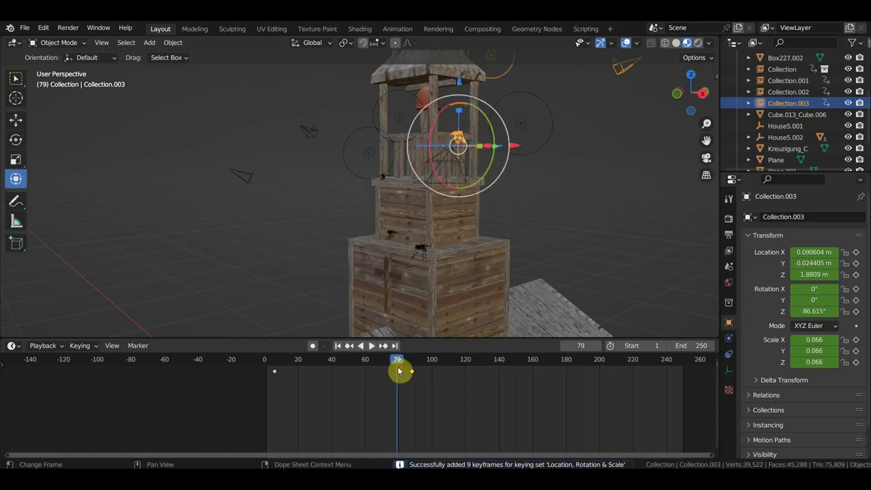
Copy Collection.003's tiny frame-0 keyframe to about frame 79 and scrub through the animation
left_click_drag(306, 400, 266, 373)
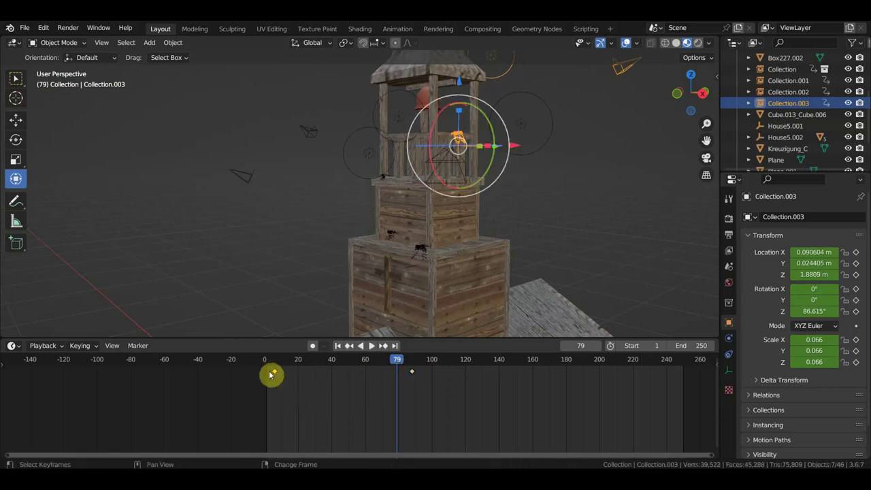
key("shift+d")
left_click(399, 389)
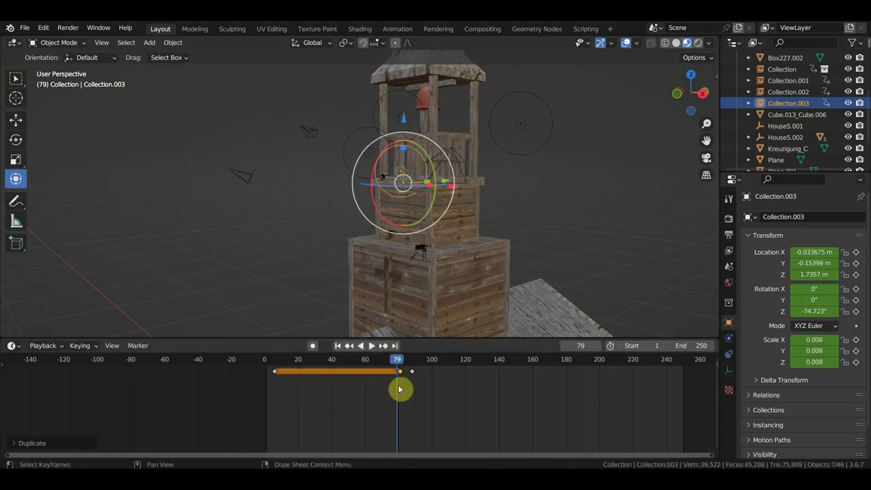
left_click_drag(399, 362, 679, 401)
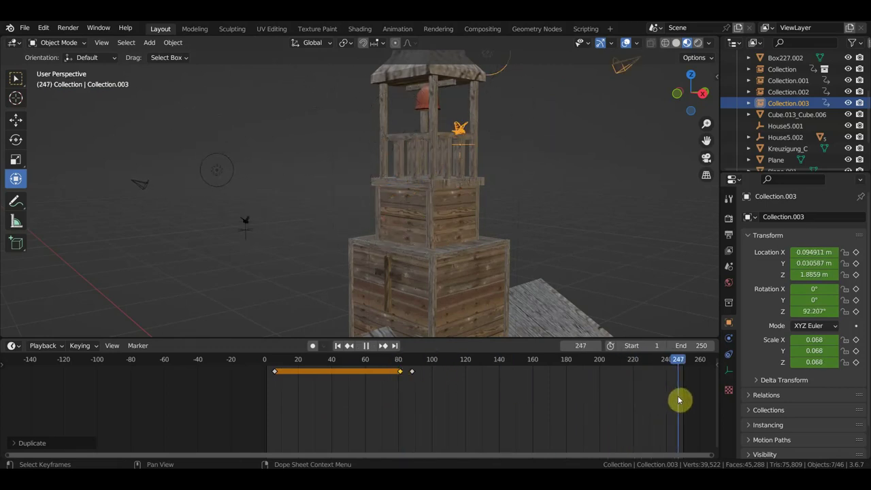
mouse_move(615, 318)
middle_mouse_down()
mouse_move(517, 209)
mouse_move(588, 212)
middle_mouse_up()
At frame 249, move the bird up and away from the tower, tilt it, and keyframe that pose
key("g")
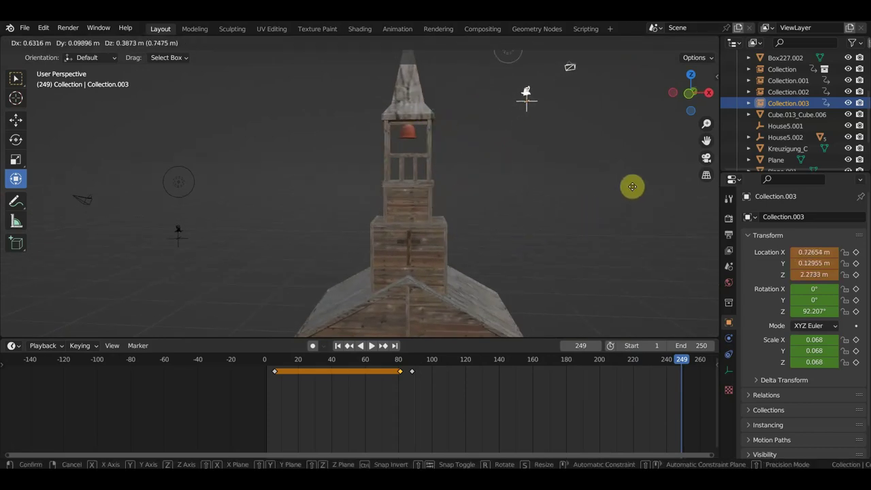
left_click(670, 154)
scroll(622, 162, "down", 5)
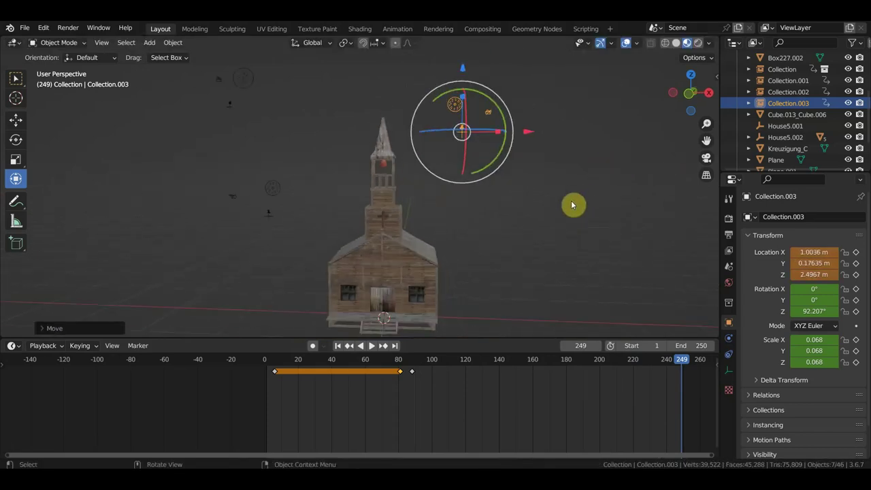
key("r")
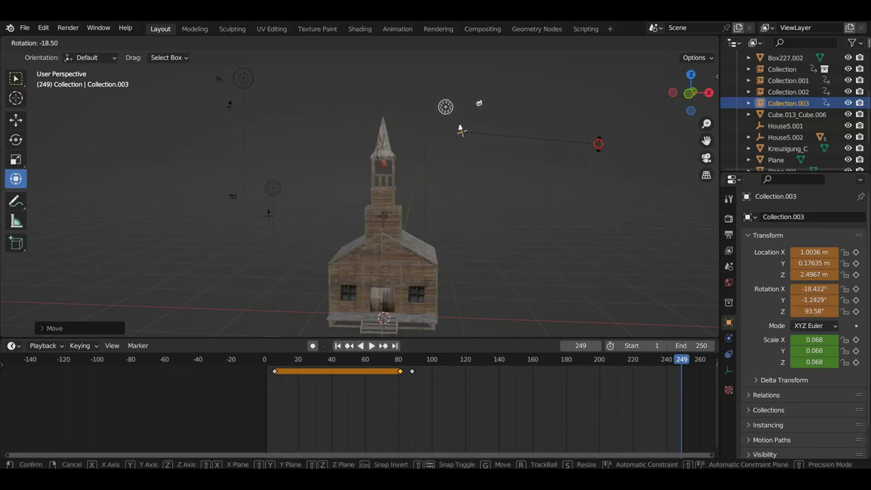
left_click(599, 144)
key("g")
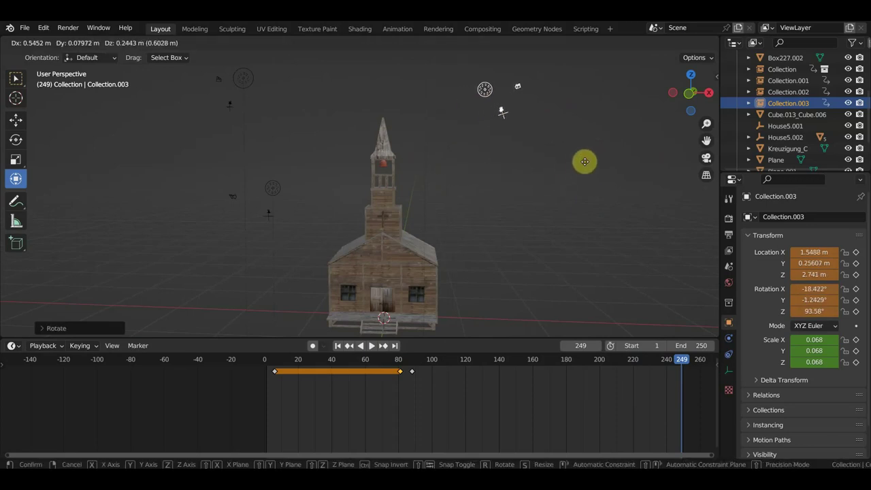
left_click(585, 161)
key("i")
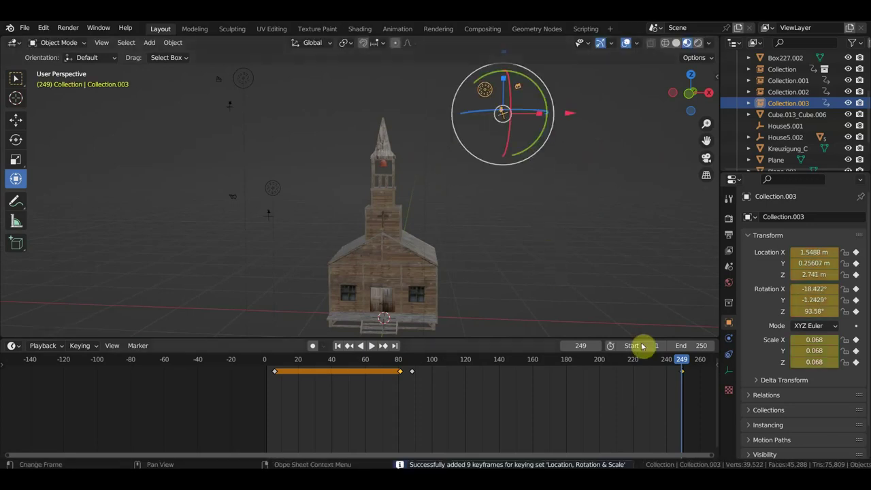
Slide the last keyframe earlier to about frame 187 and replay the flight from frame 88
left_click_drag(687, 365, 514, 364)
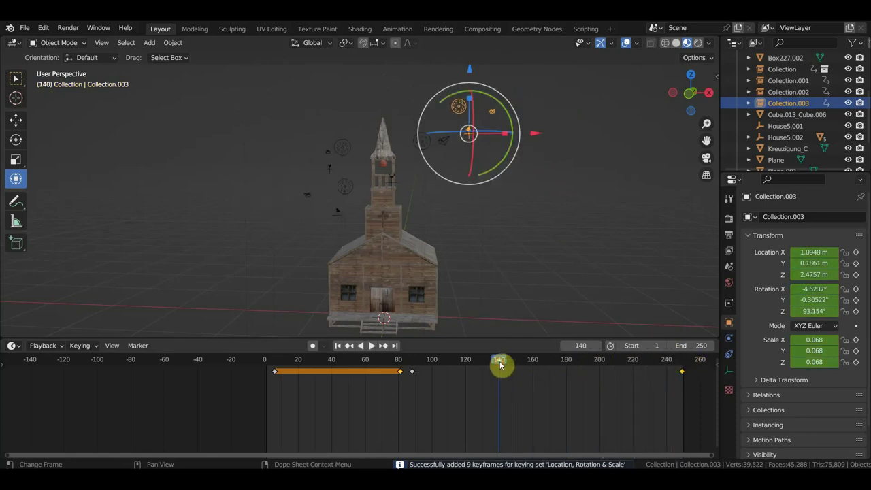
key("space")
key("space")
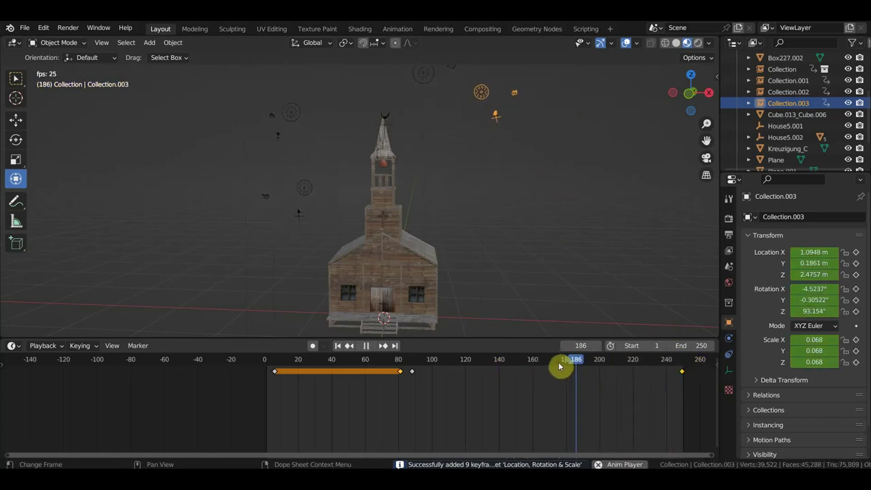
left_click_drag(683, 371, 576, 374)
key("space")
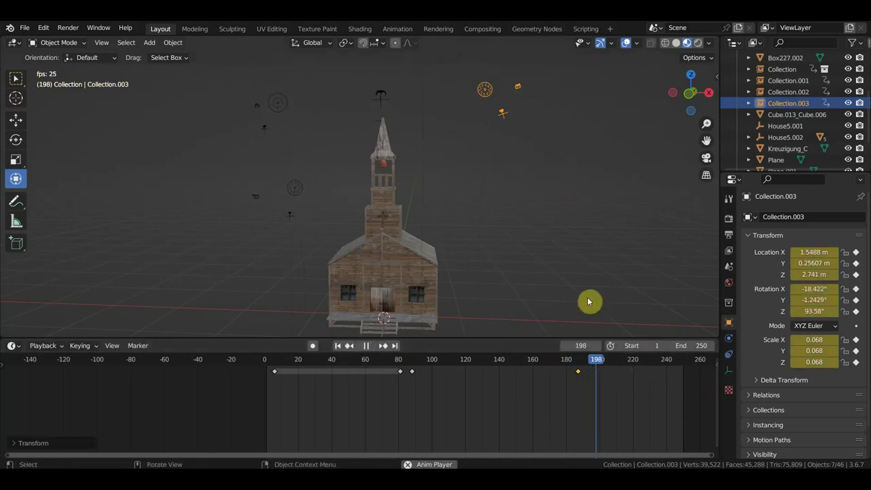
key("space")
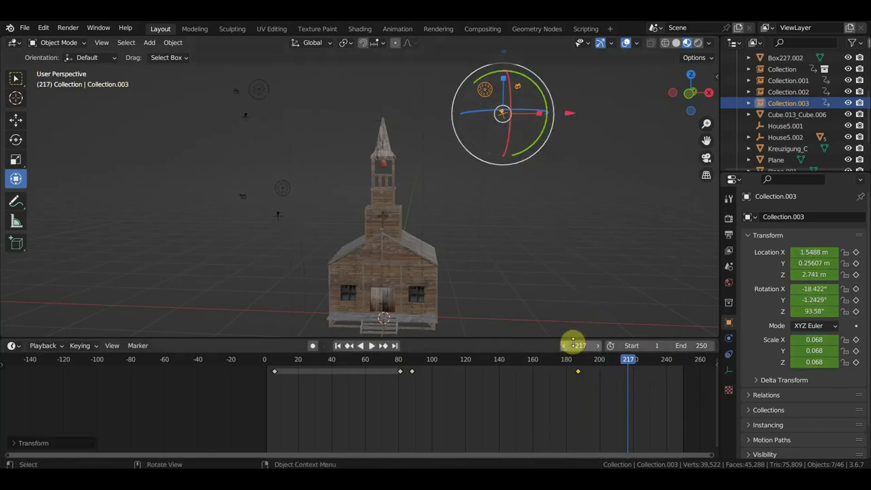
left_click(414, 369)
key("space")
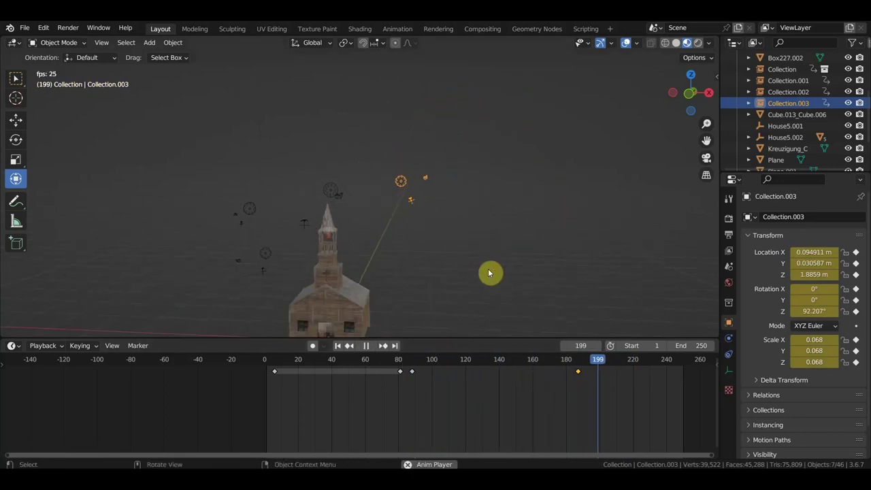
key("space")
Select the late keyframe and play from frame 88, stopping at frame 160
left_click(412, 363)
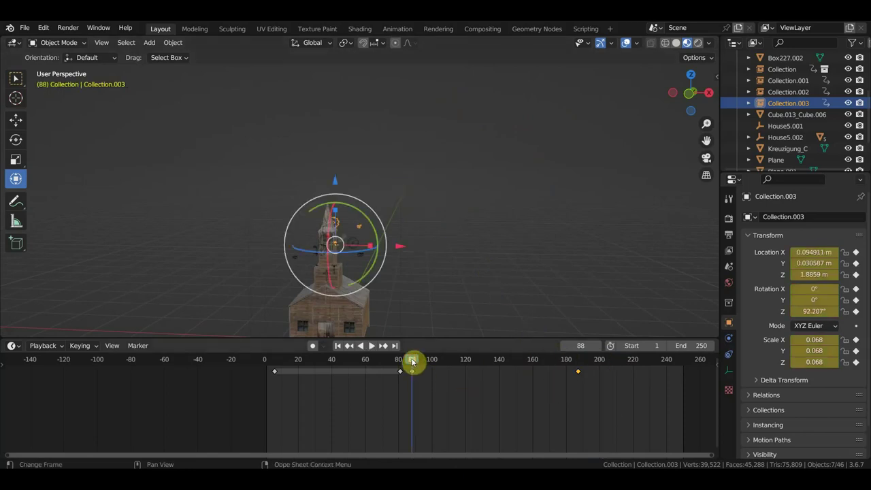
left_click_drag(606, 402, 562, 362)
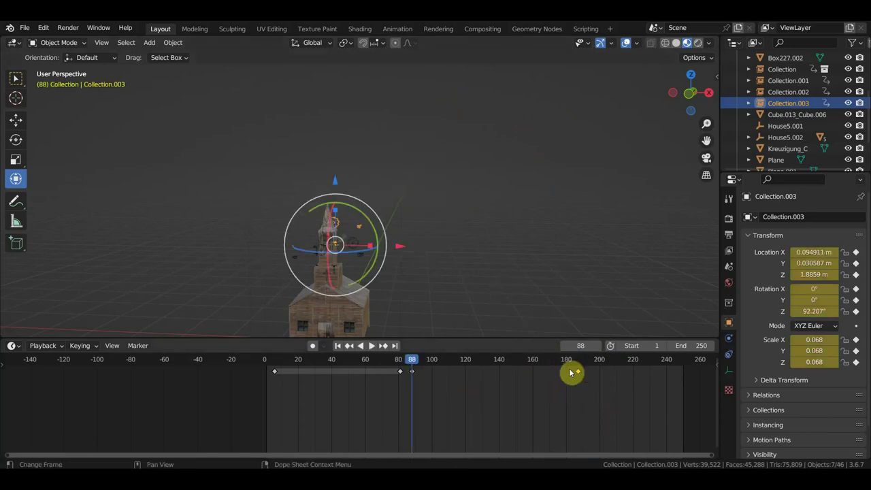
key("space")
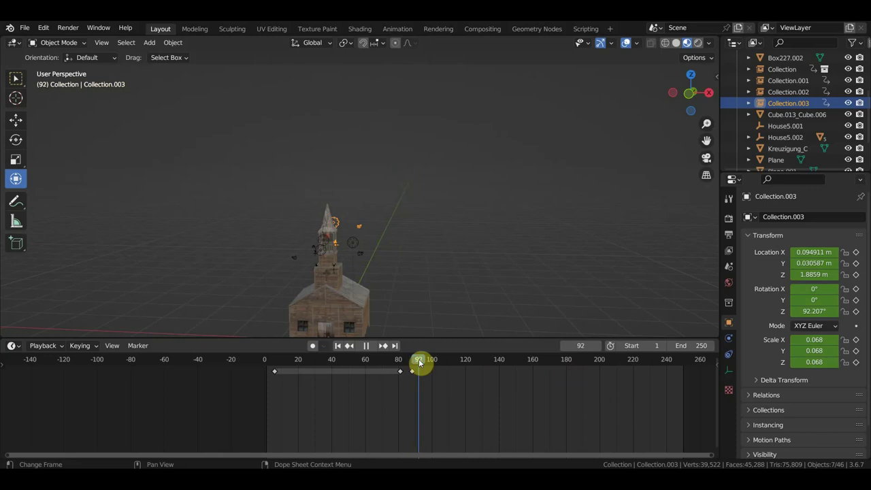
left_click_drag(415, 363, 504, 376)
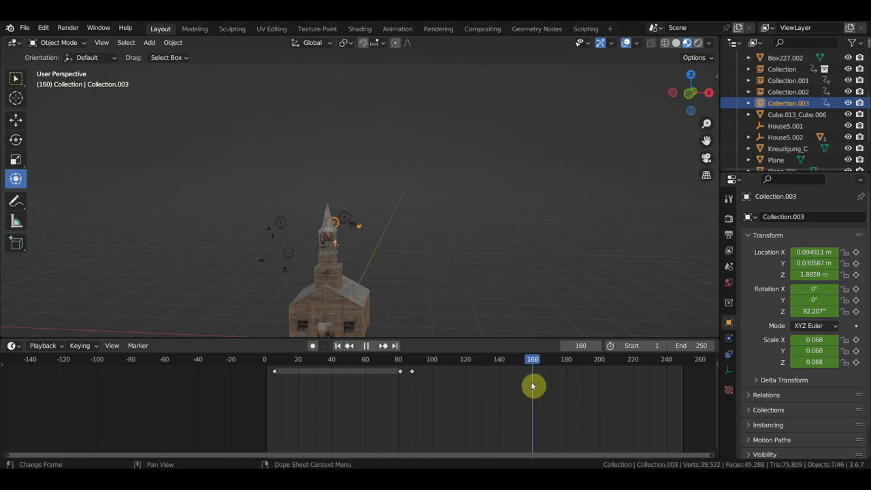
key("space")
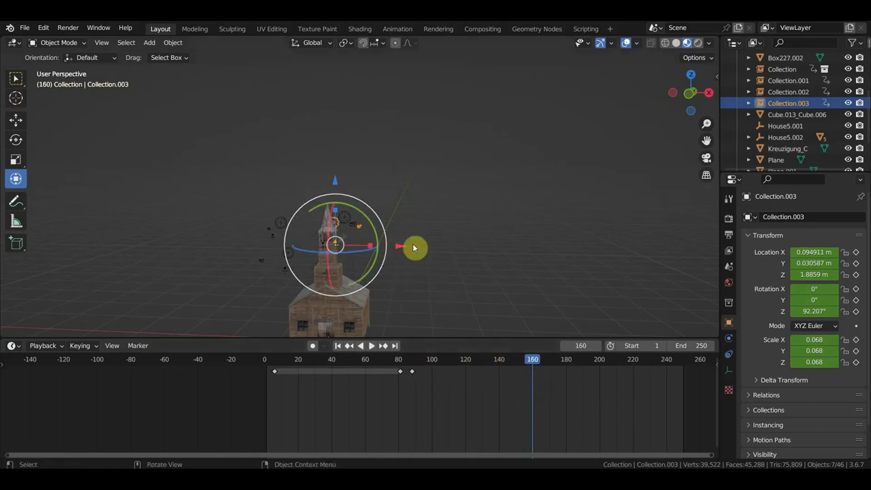
In front view, move the birds up and right of the tower (X 1.1999 m, Z 2.4712 m) and keyframe them
key("KP_1")
scroll(399, 259, "up", 2)
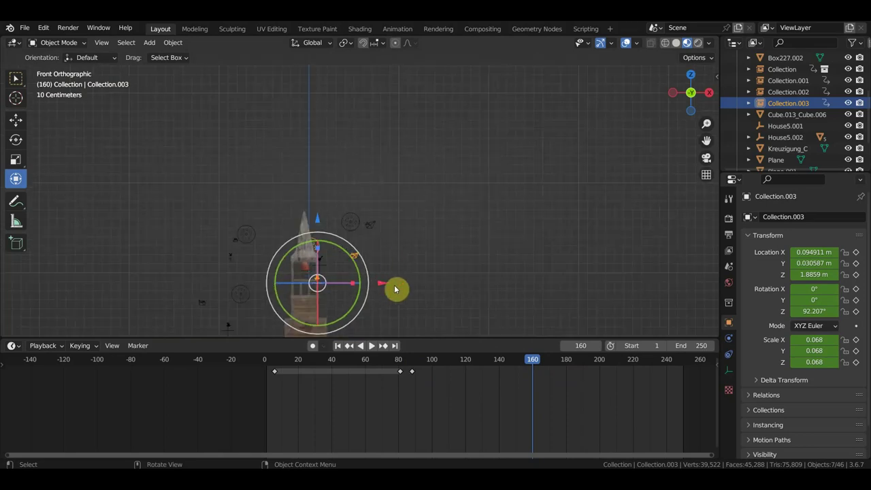
key("g")
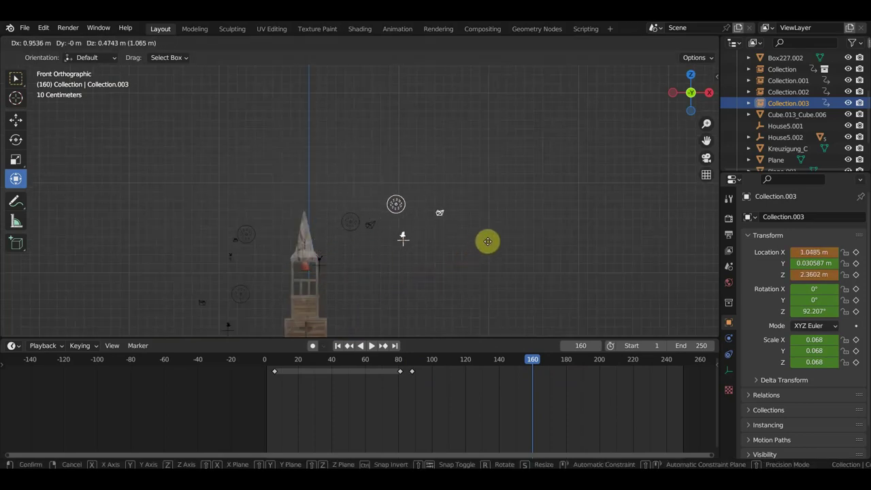
left_click(503, 235)
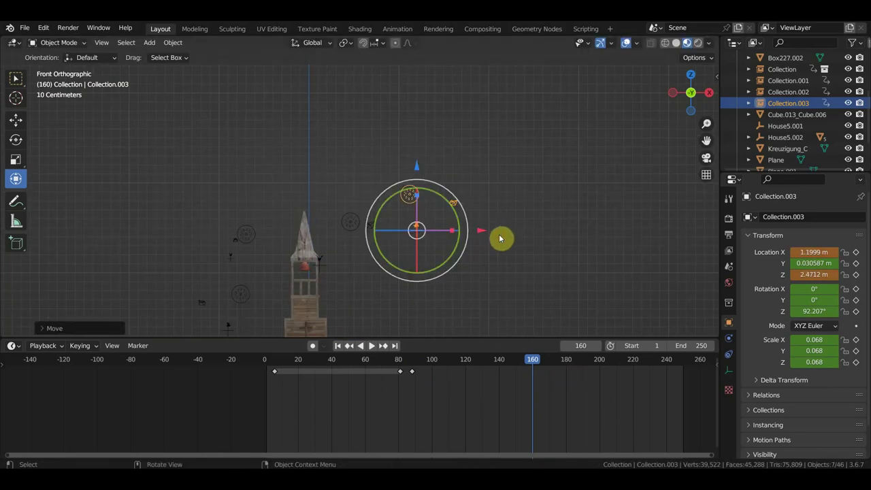
key("i")
left_click_drag(535, 360, 388, 364)
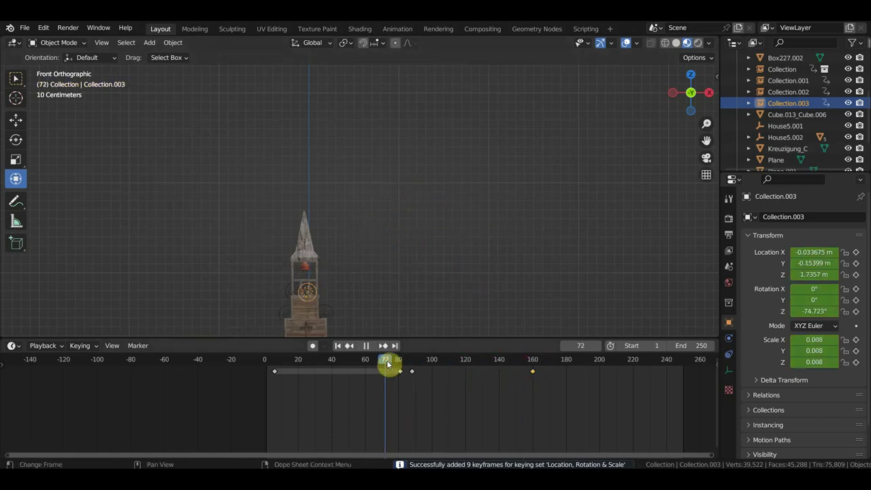
Replay the bird animation from frame 88, stopping at frame 160
key("space")
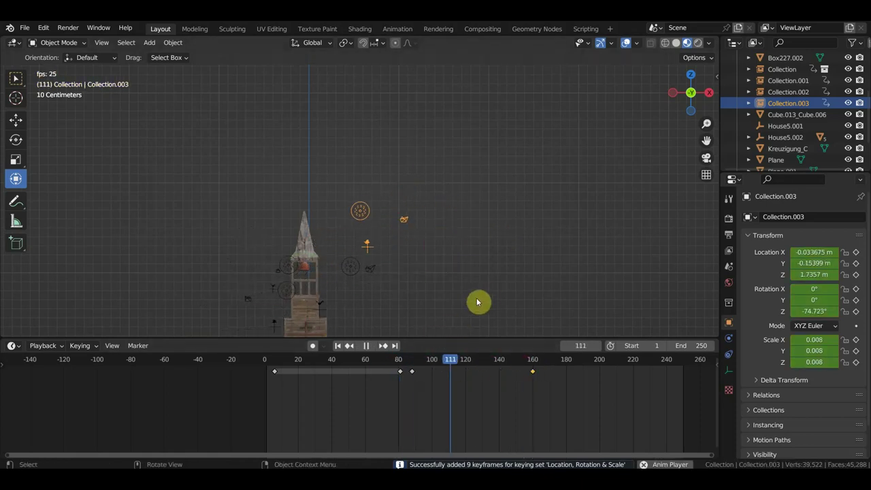
key("space")
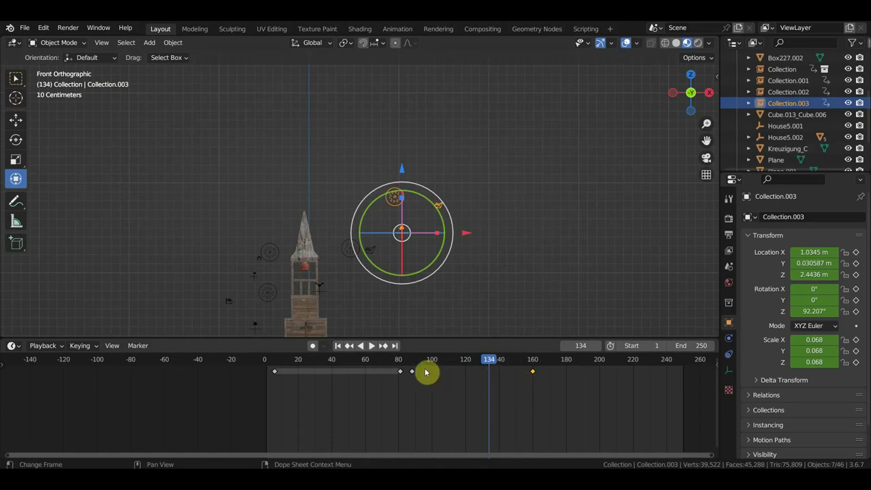
left_click(412, 359)
key("space")
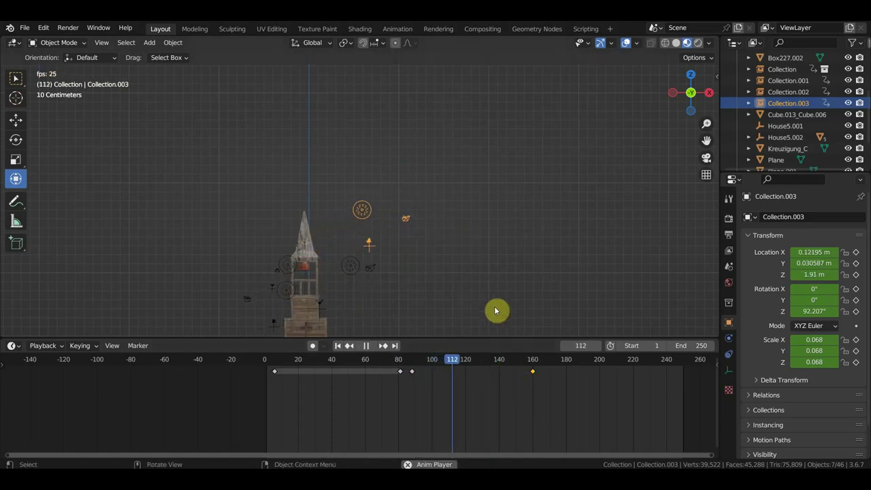
key("space")
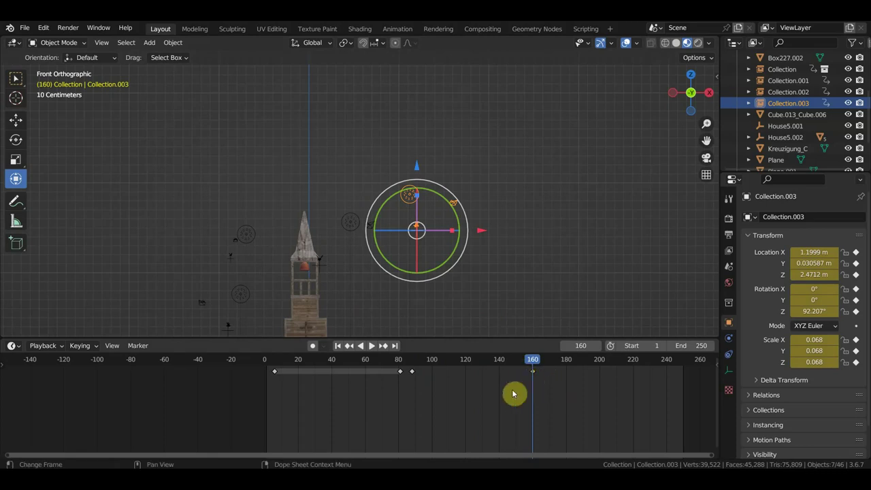
Slide the frame-160 keyframe later to about frame 219 and scrub through to check the timing
key("g")
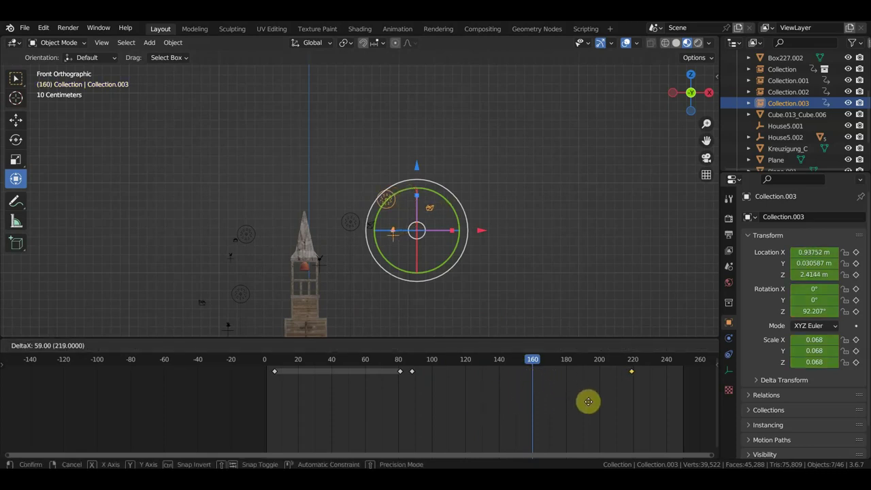
left_click(594, 403)
key("space")
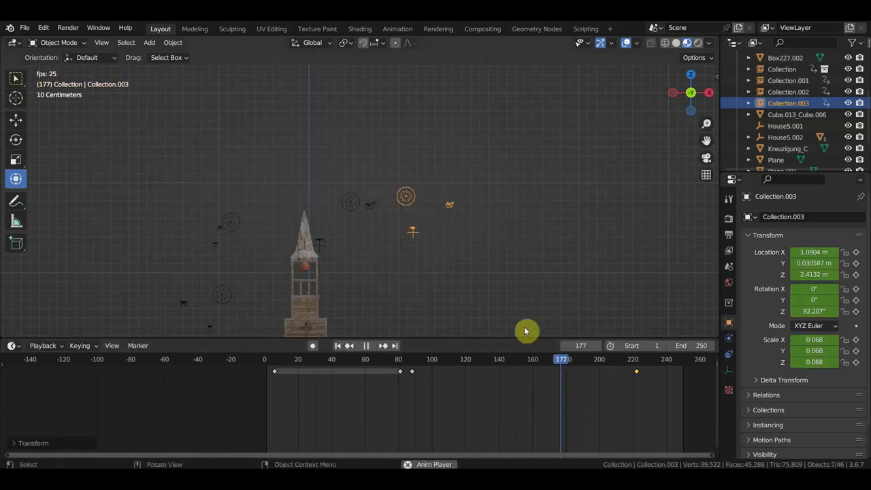
key("space")
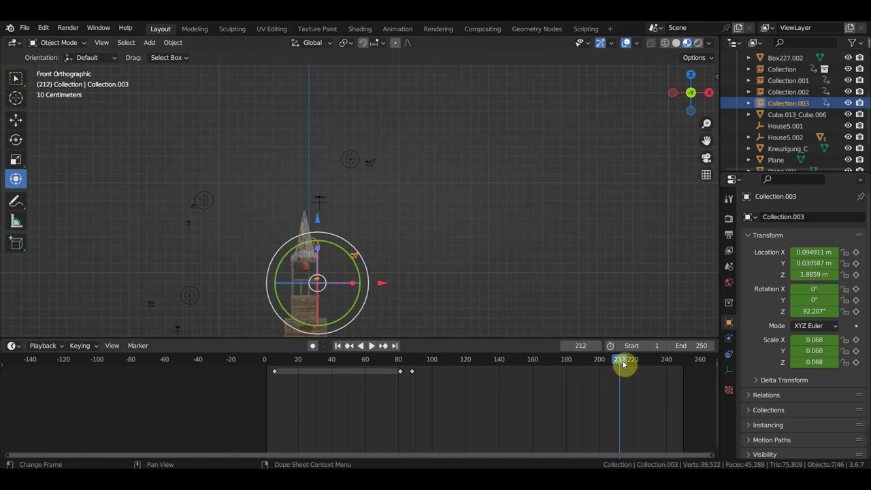
mouse_move(622, 364)
left_mouse_down()
mouse_move(633, 366)
mouse_move(488, 379)
left_mouse_up()
mouse_move(406, 381)
left_mouse_down()
mouse_move(397, 379)
mouse_move(685, 393)
left_mouse_up()
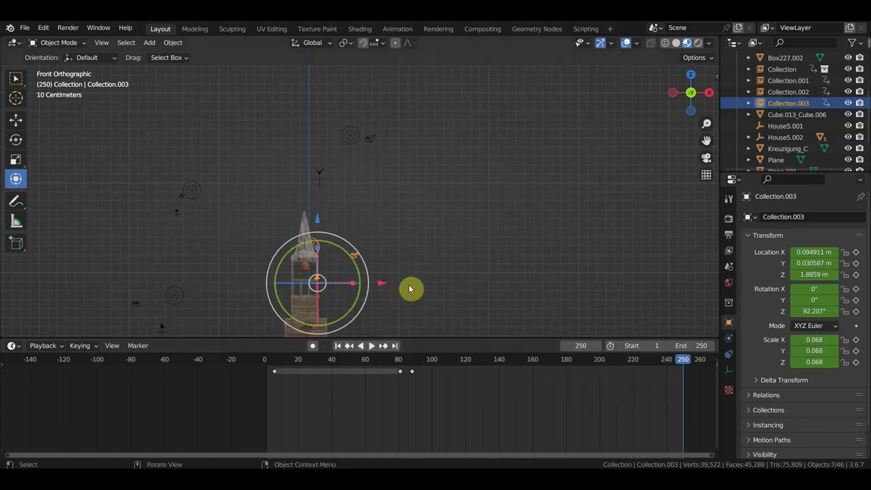
Place the birds at X 2.2644 m, Z 3.112 m, tilted about -28°, keyframe them at frame 250, and play
key("g")
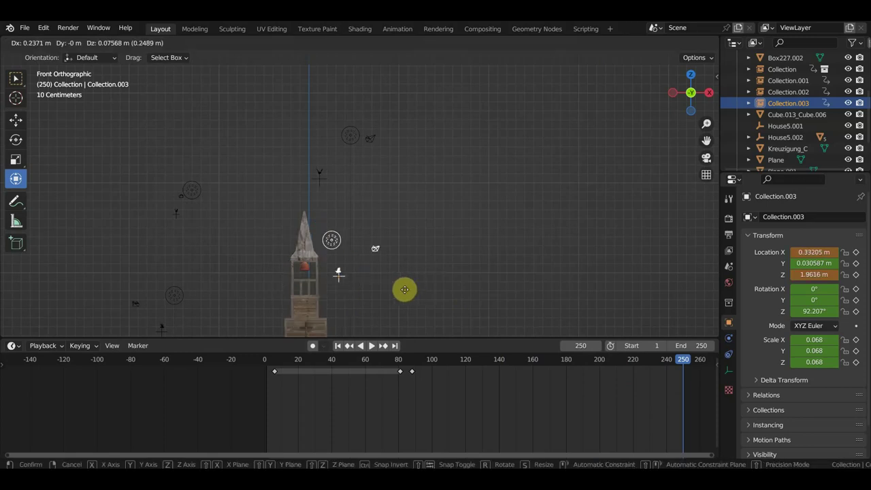
left_click(564, 198)
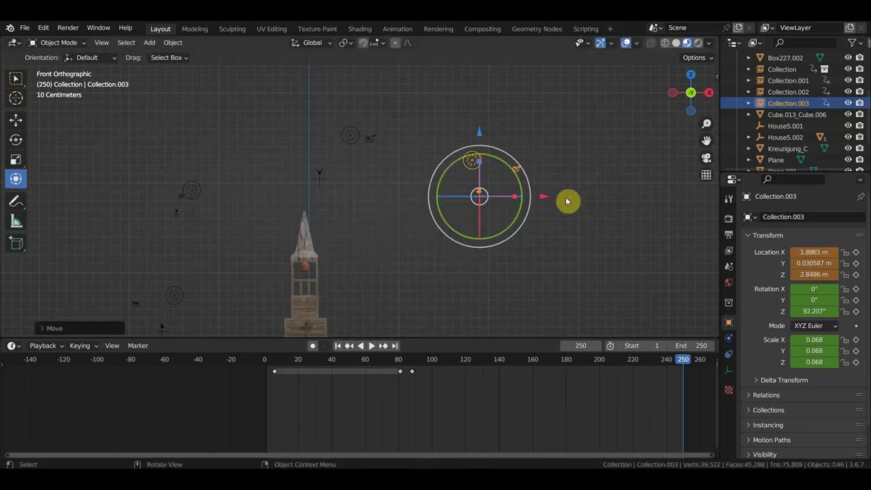
key("r")
left_click(564, 226)
left_click(269, 388)
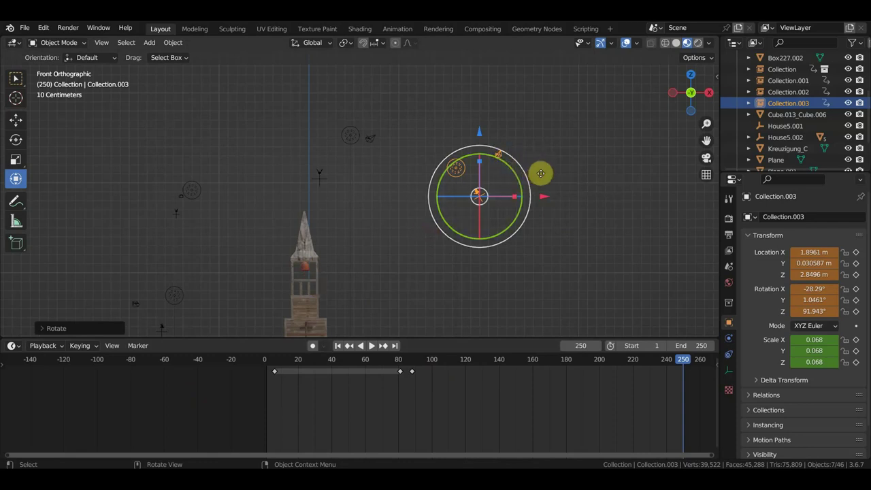
key("g")
left_click(572, 146)
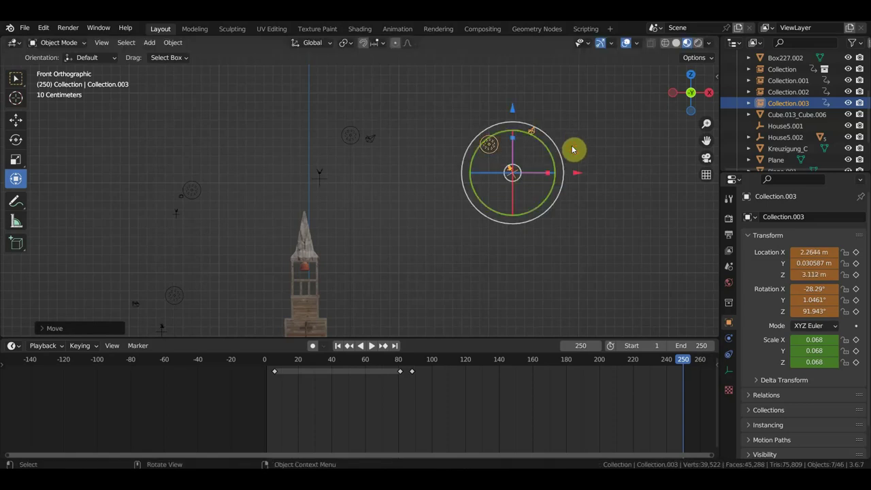
key("i")
key("space")
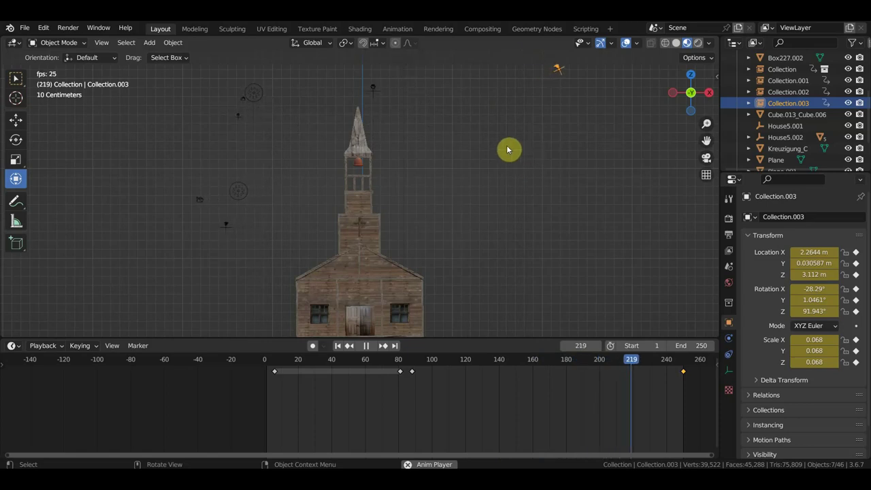
Stop playback at frame 220, then orbit and zoom to look down on the bell tower and birds
key("space")
scroll(507, 151, "down", 1)
mouse_move(508, 152)
middle_mouse_down("shift")
mouse_move(523, 186)
mouse_move(392, 191)
middle_mouse_up("shift")
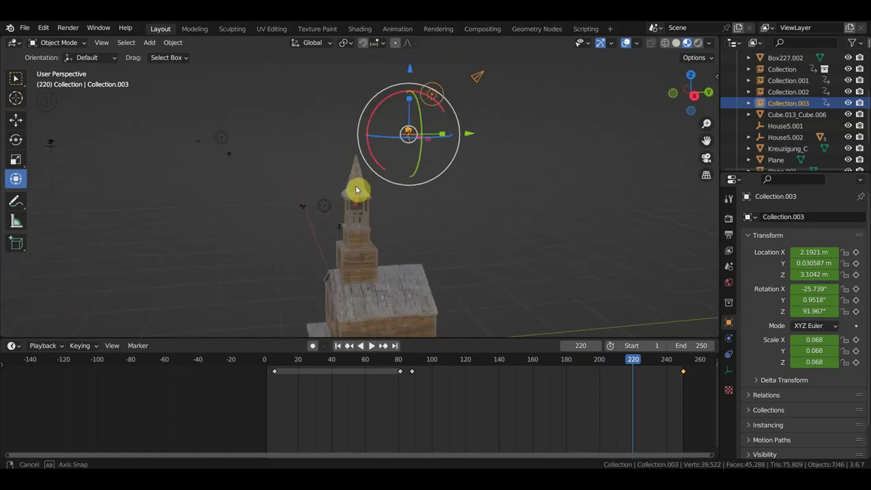
middle_click_drag(392, 190, 369, 193)
scroll(381, 188, "down", 2)
scroll(392, 183, "up", 2)
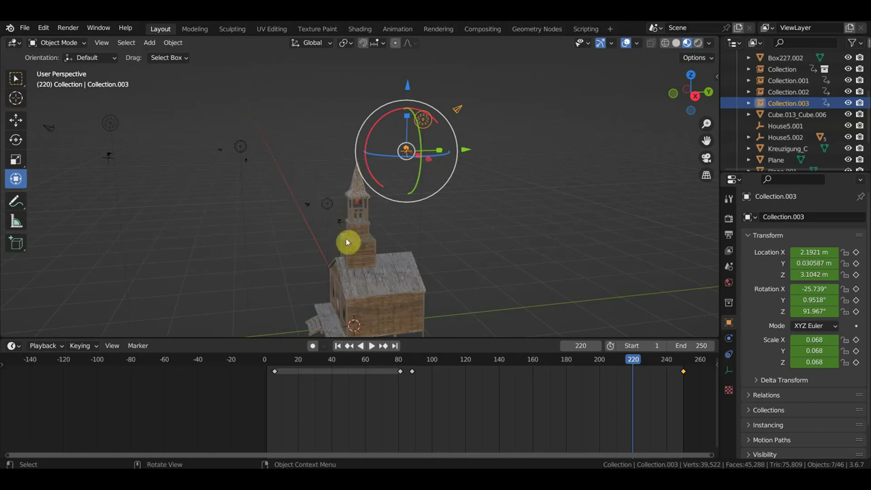
scroll(354, 242, "up", 1)
scroll(367, 235, "up", 1)
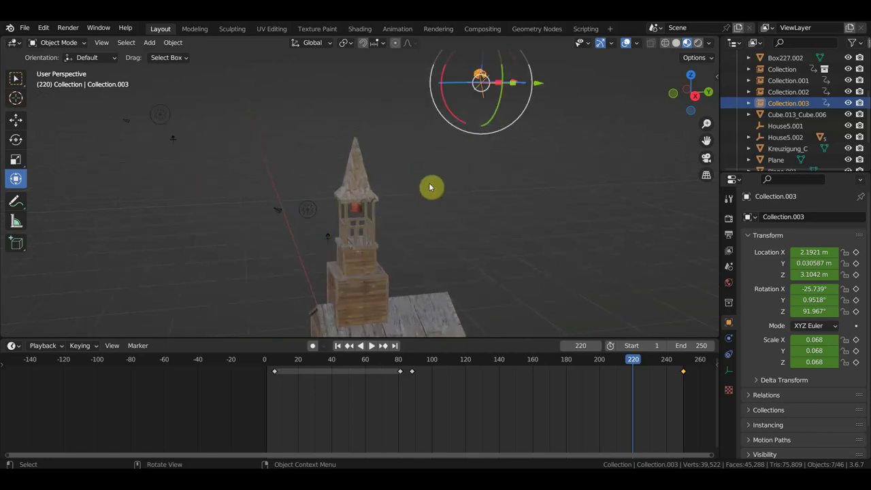
Level the view on the tower, preview frames 85–104, and return to frame 3
left_click(271, 366)
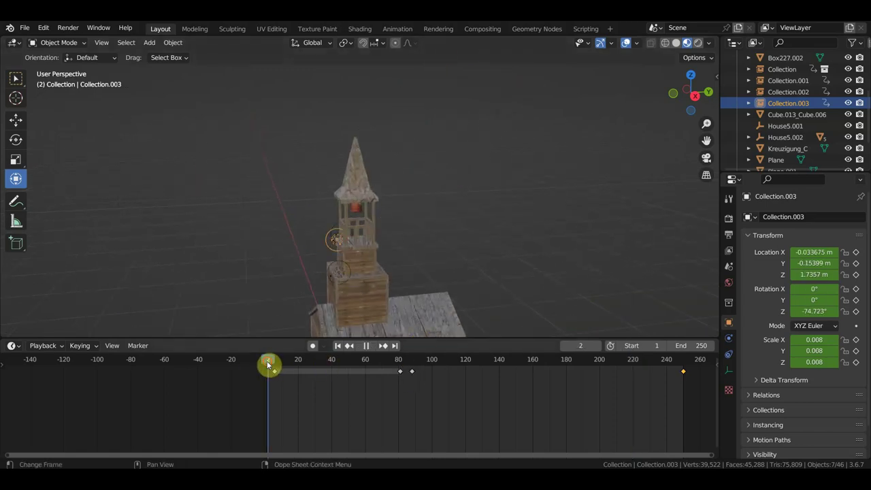
mouse_move(375, 253)
middle_mouse_down()
mouse_move(432, 247)
mouse_move(366, 237)
mouse_move(467, 253)
mouse_move(402, 188)
middle_mouse_up()
scroll(402, 189, "up", 1)
scroll(407, 195, "up", 1)
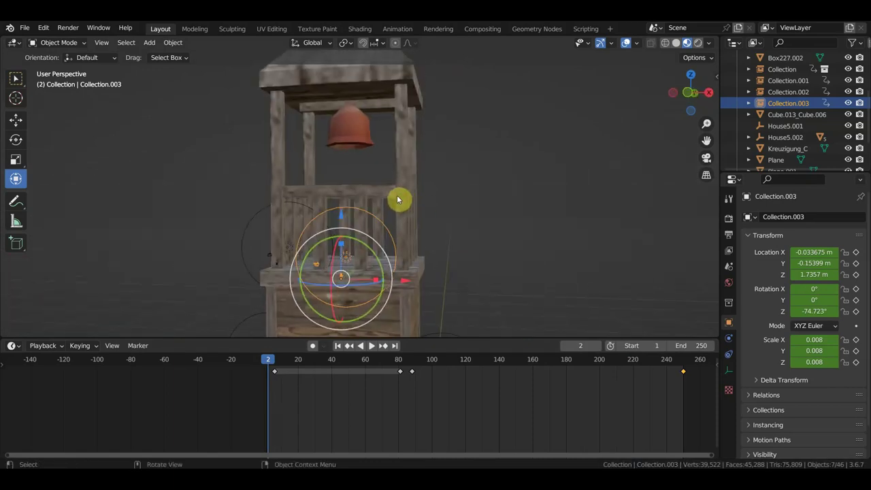
key("space")
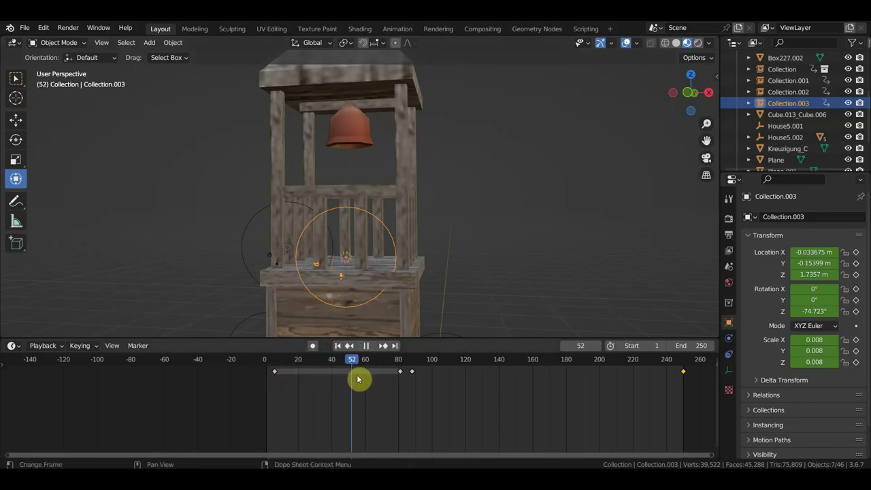
mouse_move(359, 379)
left_mouse_down()
mouse_move(438, 384)
mouse_move(407, 380)
left_mouse_up()
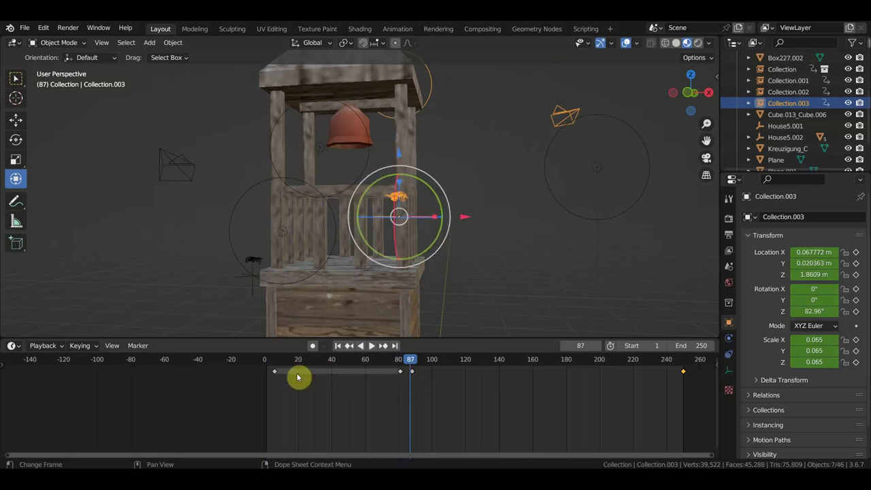
left_click(270, 365)
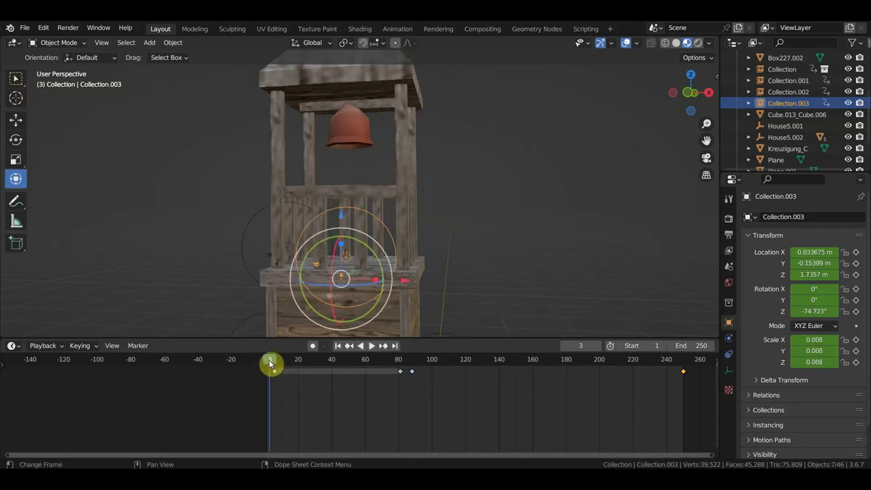
mouse_move(413, 279)
middle_mouse_down()
mouse_move(303, 286)
mouse_move(347, 288)
middle_mouse_up()
Move Collection.003 beside the bell at frame 3, keyframe it, and delete the old neighbouring key
key("g")
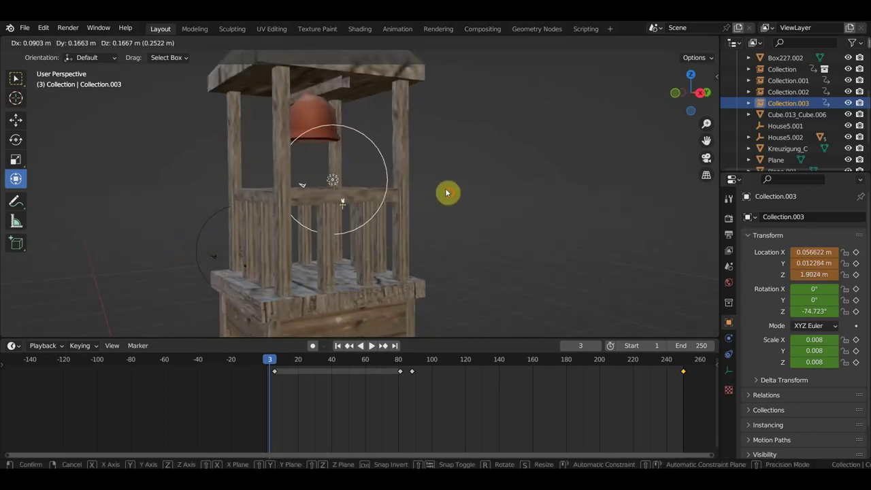
left_click(453, 196)
middle_click_drag(456, 198, 515, 206)
key("g")
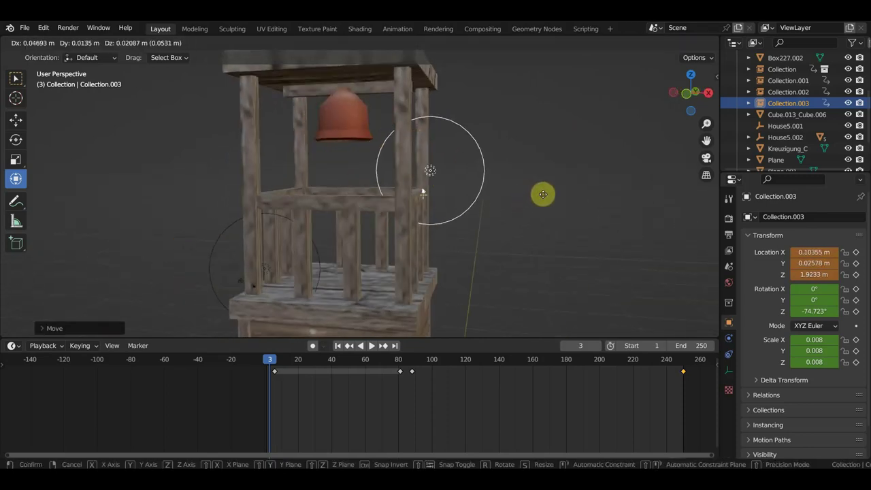
left_click(534, 196)
key("i")
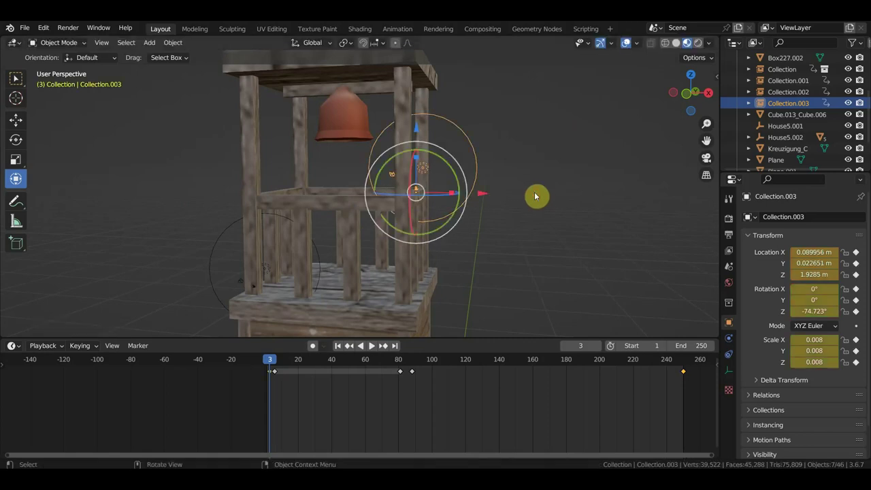
left_click(274, 372)
key("Delete")
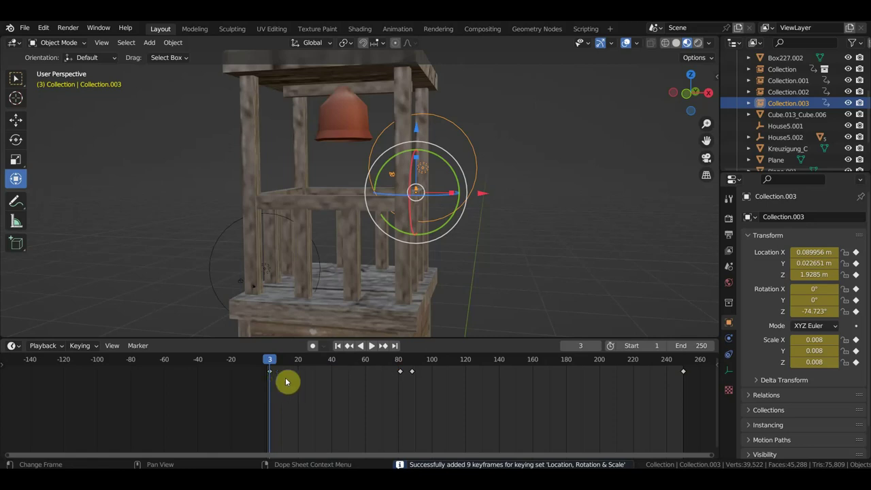
mouse_move(277, 364)
left_mouse_down()
mouse_move(393, 366)
mouse_move(412, 375)
left_mouse_up()
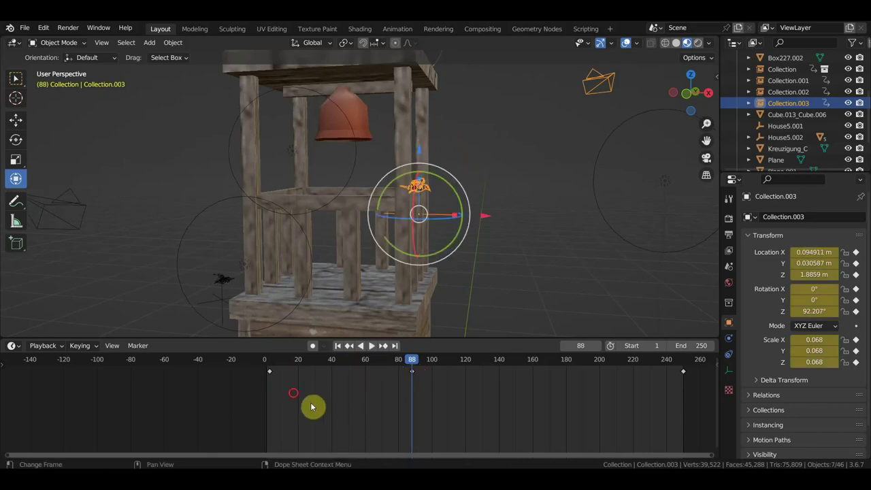
Duplicate the bird's start keyframe to about frame 83 and play the flight, stopping at frame 156
left_click_drag(266, 372, 393, 385)
key("space")
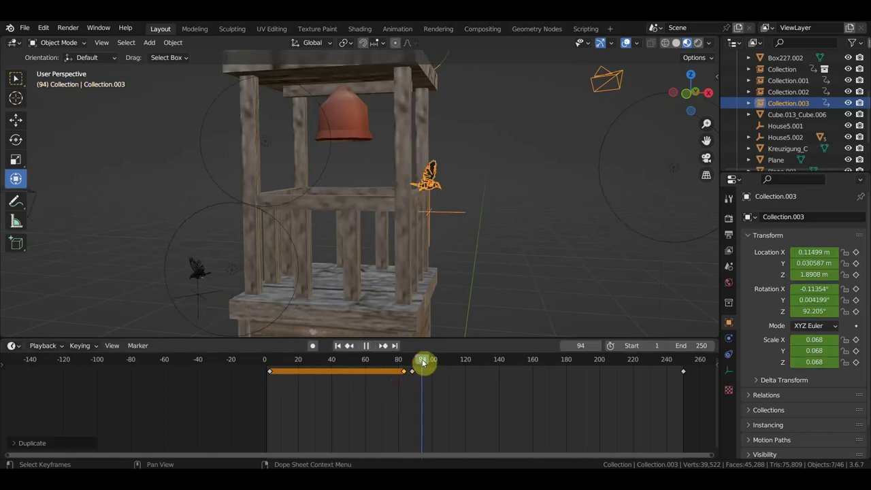
left_click(407, 361)
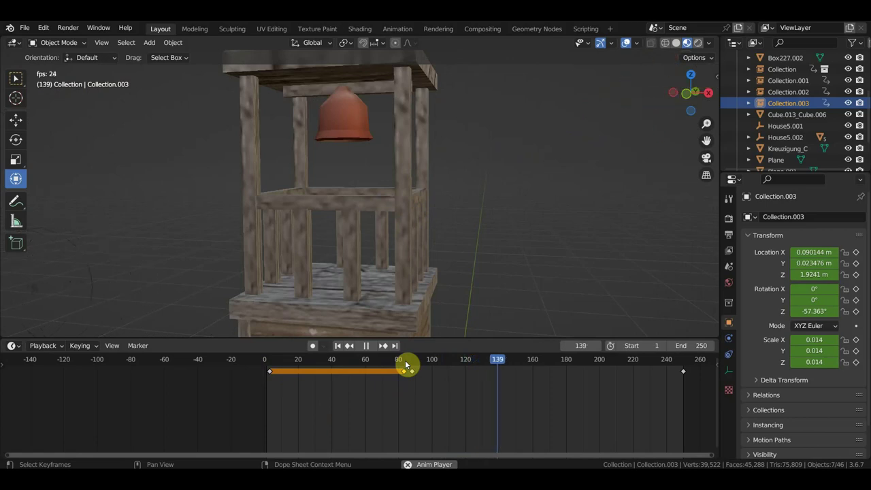
key("space")
Orbit and zoom to an angled view above the church to inspect the bird mid-flight
scroll(436, 298, "down", 4)
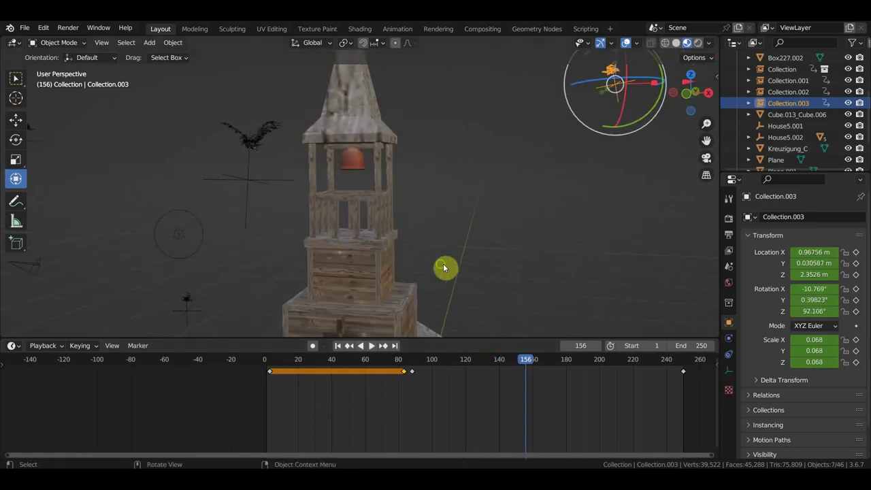
middle_click_drag(443, 267, 439, 254)
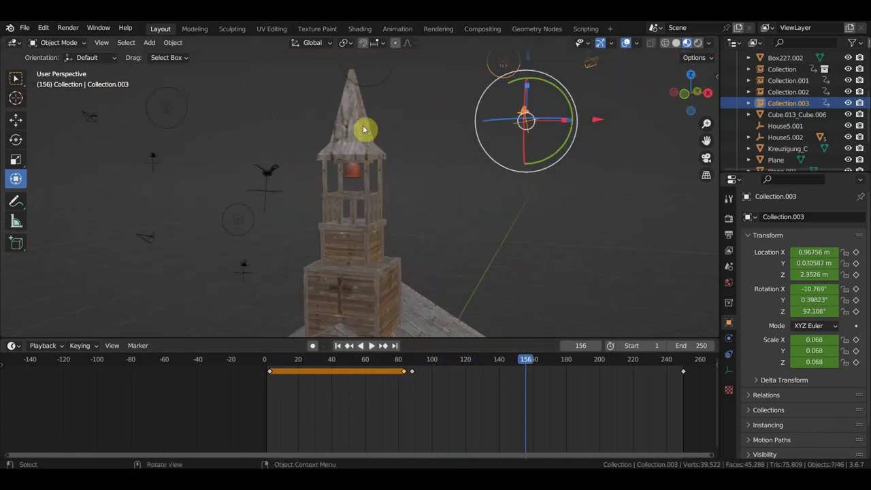
mouse_move(364, 130)
middle_mouse_down()
mouse_move(356, 103)
mouse_move(356, 136)
middle_mouse_up()
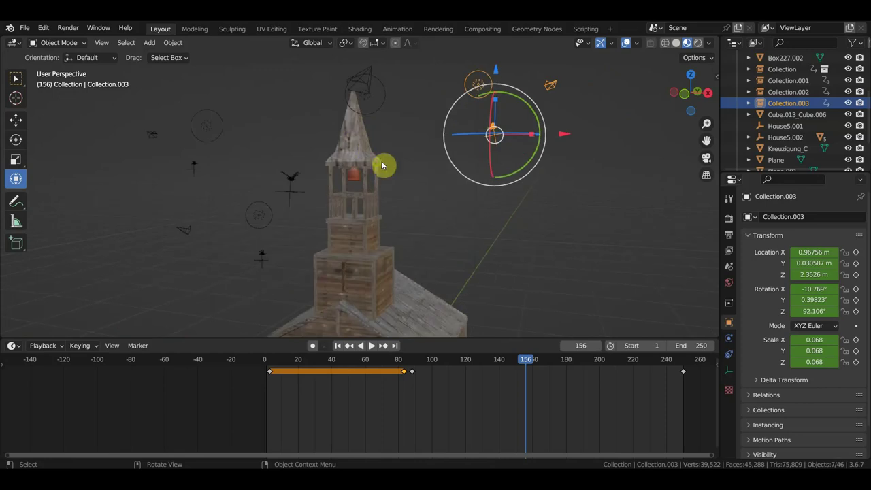
mouse_move(382, 165)
middle_mouse_down()
mouse_move(307, 171)
mouse_move(321, 169)
middle_mouse_up()
mouse_move(368, 254)
middle_mouse_down()
mouse_move(348, 240)
mouse_move(383, 293)
mouse_move(448, 284)
mouse_move(534, 298)
mouse_move(523, 294)
middle_mouse_up()
scroll(520, 267, "up", 2)
scroll(506, 231, "up", 1)
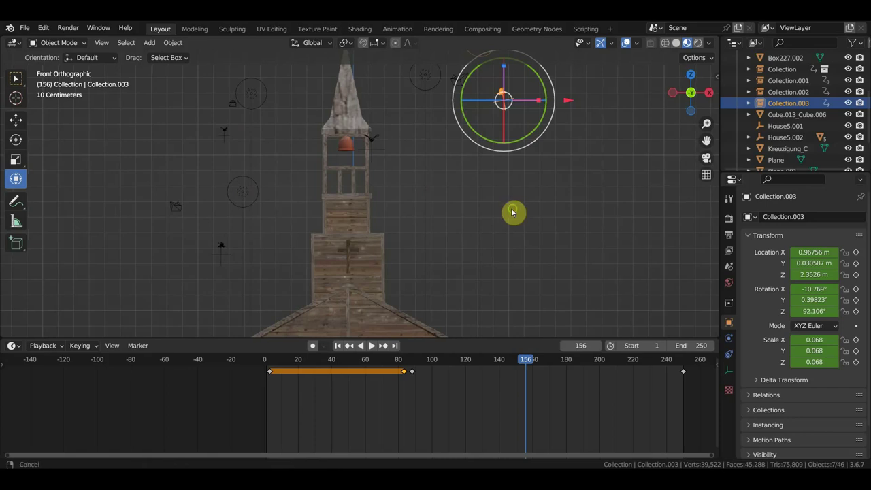
mouse_move(514, 210)
middle_mouse_down()
mouse_move(358, 213)
mouse_move(450, 193)
mouse_move(529, 190)
middle_mouse_up()
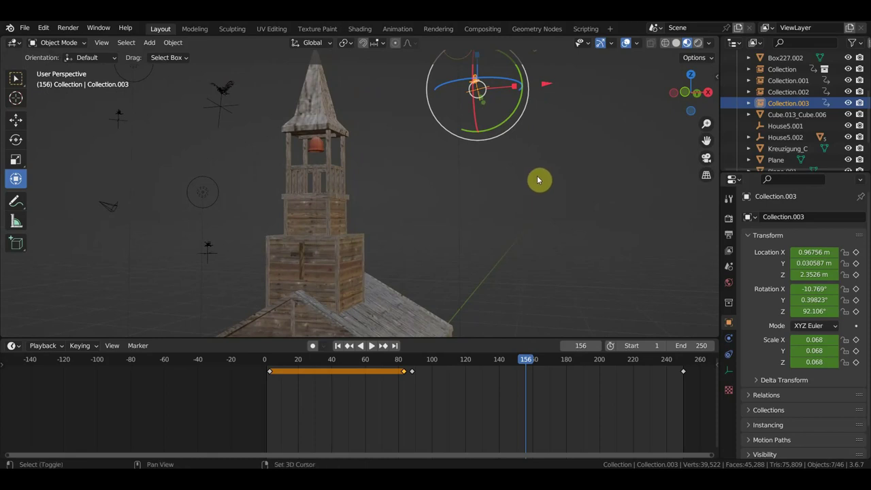
Duplicate Collection.003 as Collection.004 and nudge it onto the church roof ridge at Z 1.143 m
key("shift+d")
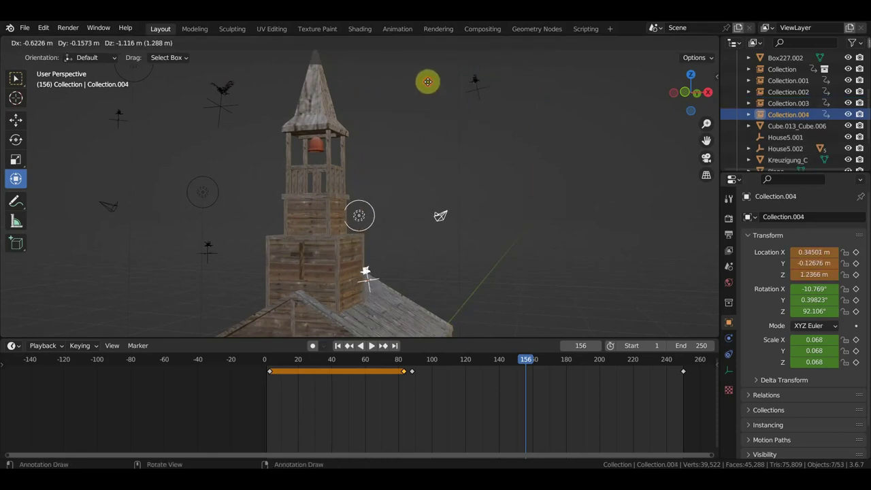
left_click(427, 82)
mouse_move(427, 82)
middle_mouse_down()
mouse_move(410, 98)
mouse_move(345, 111)
mouse_move(467, 174)
mouse_move(409, 225)
mouse_move(392, 223)
middle_mouse_up()
key("g")
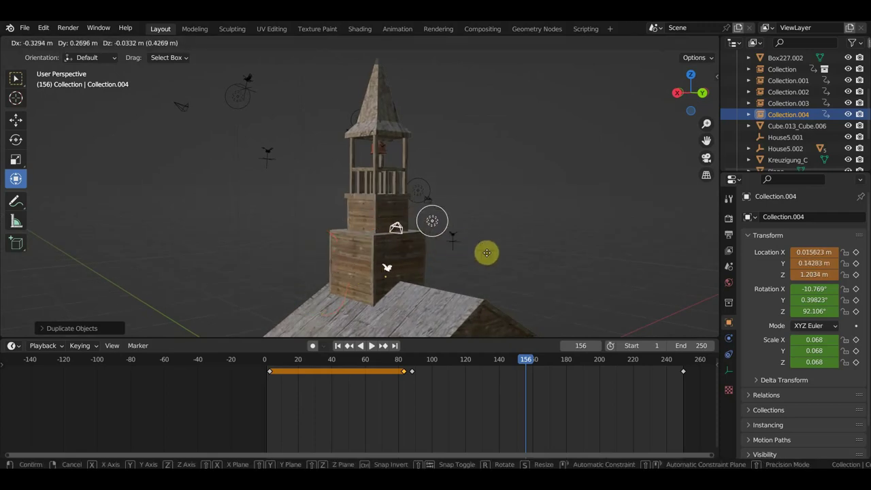
left_click(502, 266)
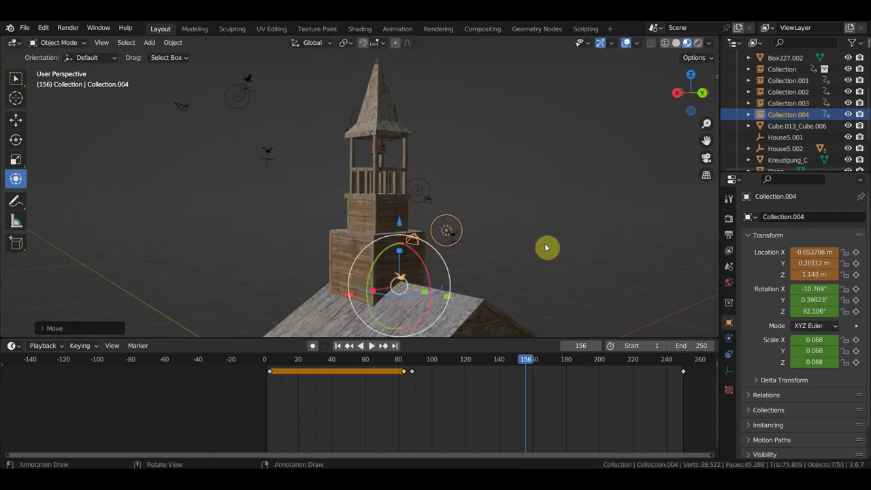
mouse_move(535, 250)
middle_mouse_down()
mouse_move(471, 257)
mouse_move(443, 121)
mouse_move(479, 164)
mouse_move(470, 179)
mouse_move(382, 181)
mouse_move(396, 179)
mouse_move(312, 243)
middle_mouse_up()
scroll(471, 258, "up", 3)
left_click_drag(311, 243, 266, 237)
middle_click_drag(266, 237, 430, 232)
left_click_drag(327, 241, 312, 233)
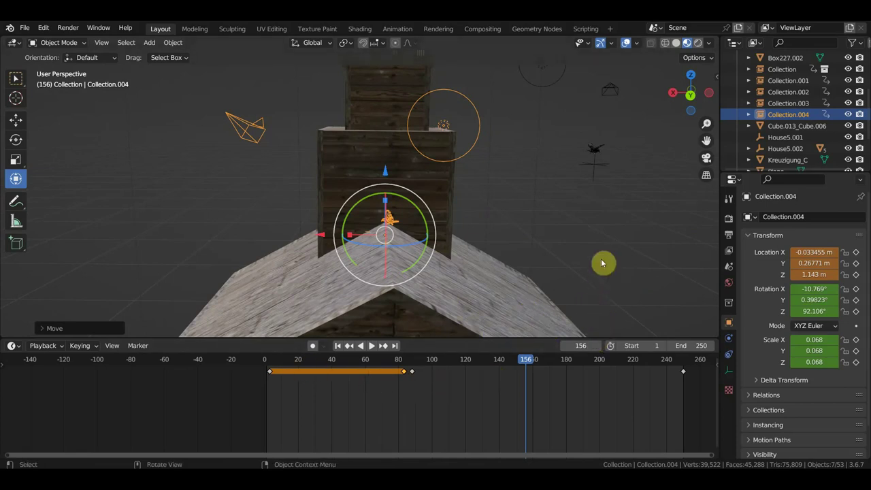
Move Collection.004 beside the tower base at frame 2, keyframe it, and delete the old adjacent key
left_click_drag(282, 362, 269, 363)
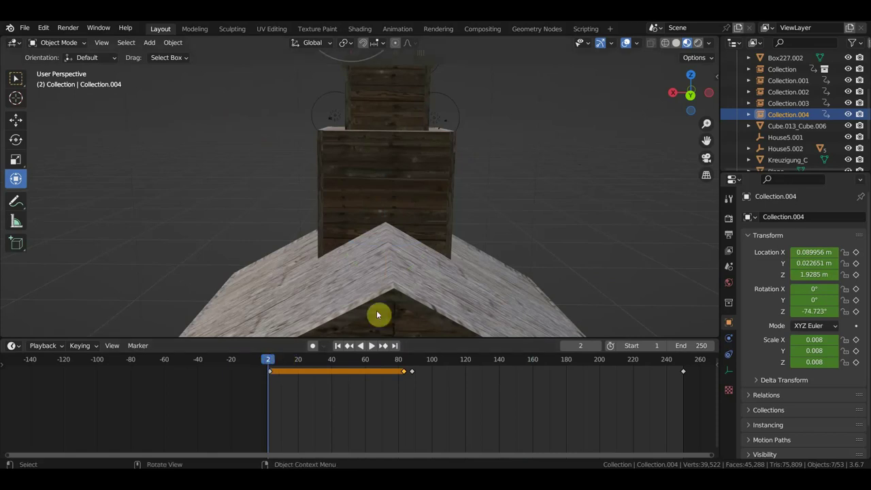
mouse_move(379, 311)
middle_mouse_down()
mouse_move(411, 271)
mouse_move(538, 247)
mouse_move(505, 243)
middle_mouse_up()
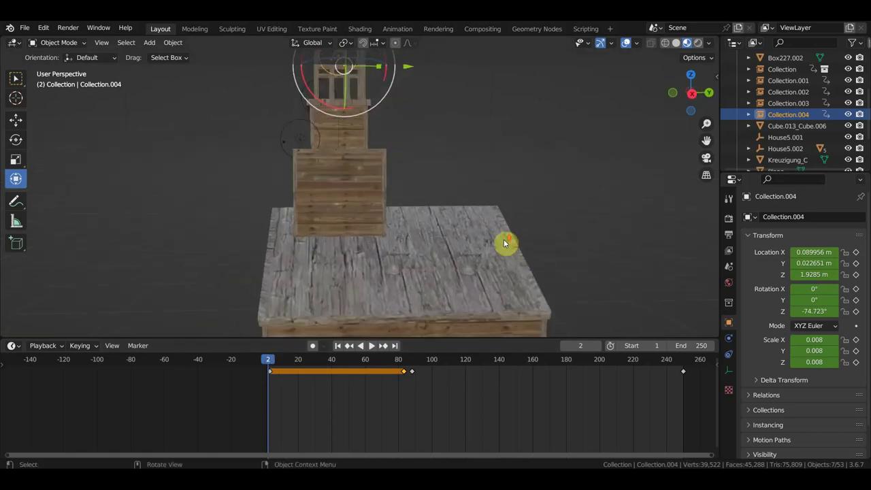
key("g")
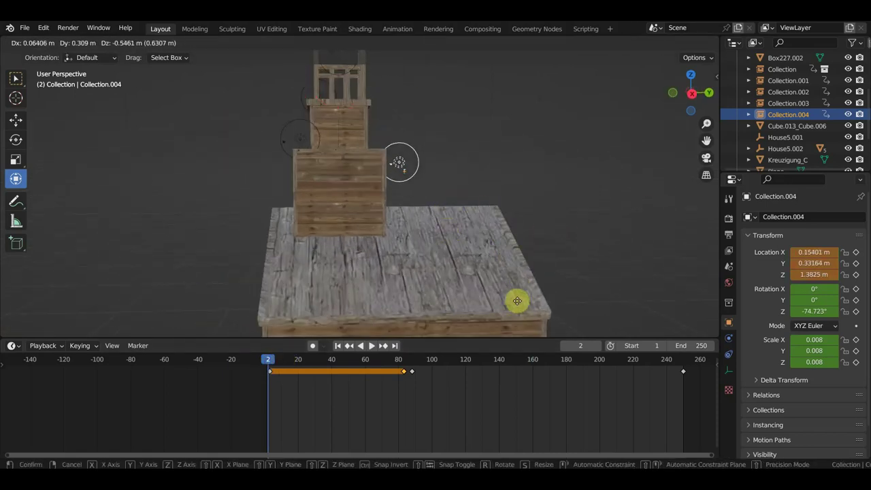
left_click_drag(518, 337, 514, 57)
left_click(510, 59)
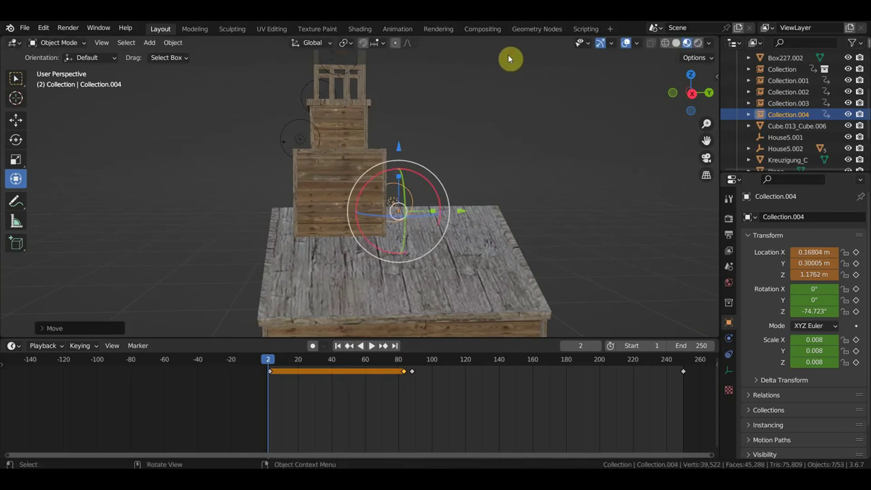
key("i")
left_click(271, 373)
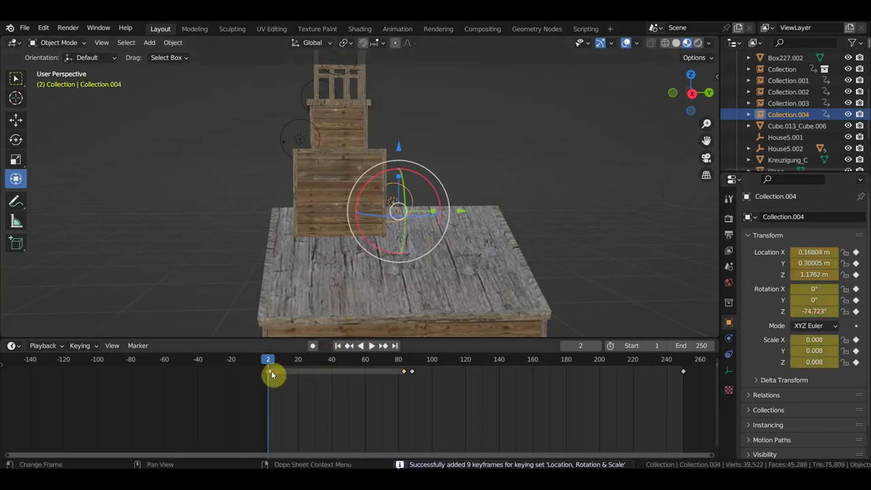
scroll(274, 380, "up", 3)
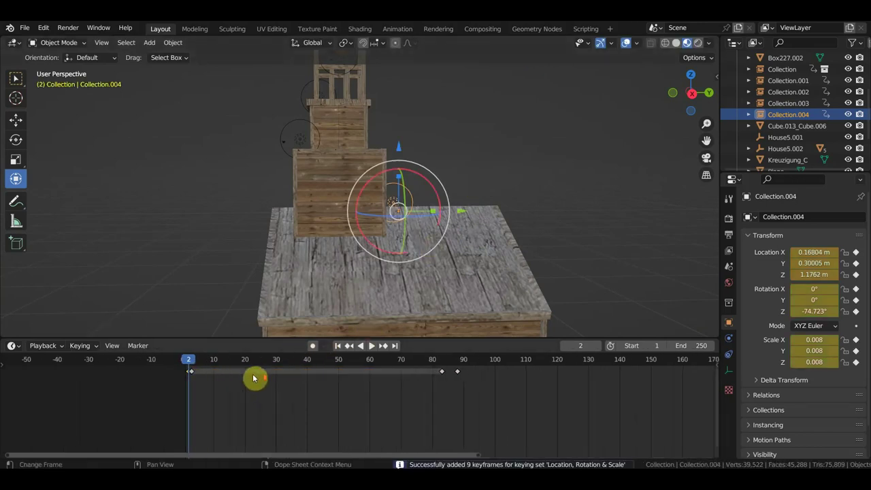
left_click(194, 375)
key("Delete")
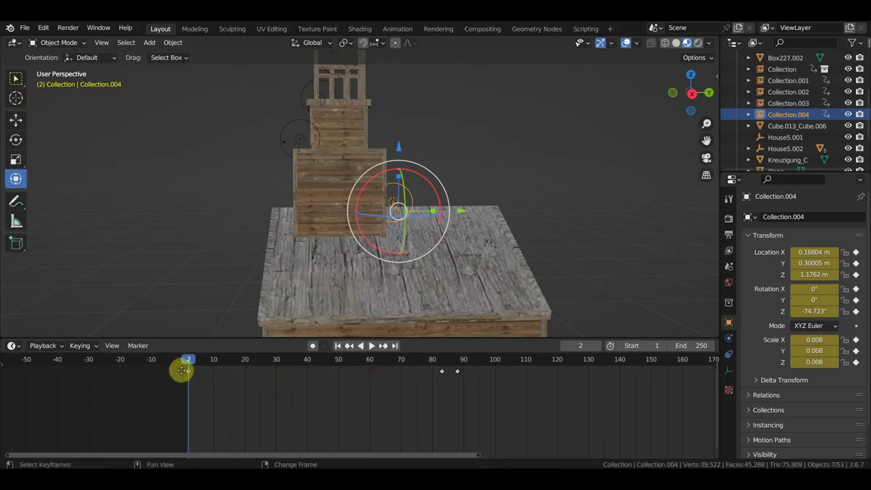
Copy the frame-2 key to about frame 83 and delete the later keys at 85 and 250
left_click_drag(182, 371, 409, 384)
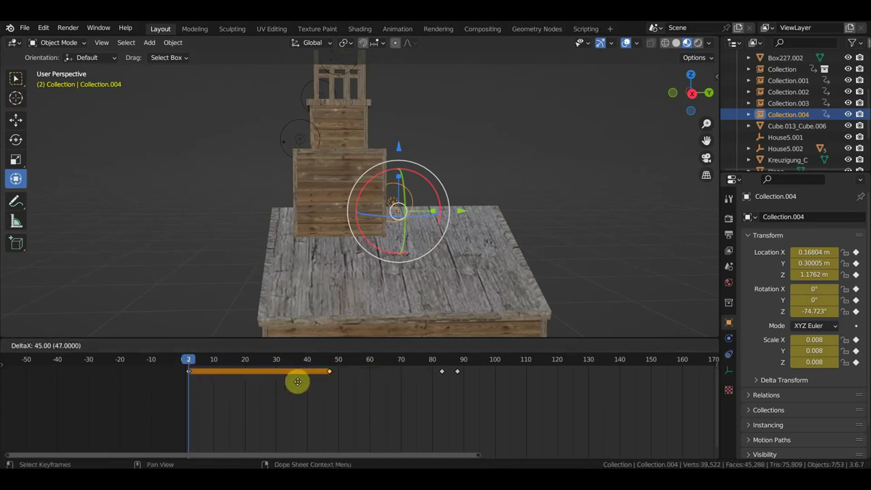
left_click(430, 384)
scroll(470, 371, "down", 5)
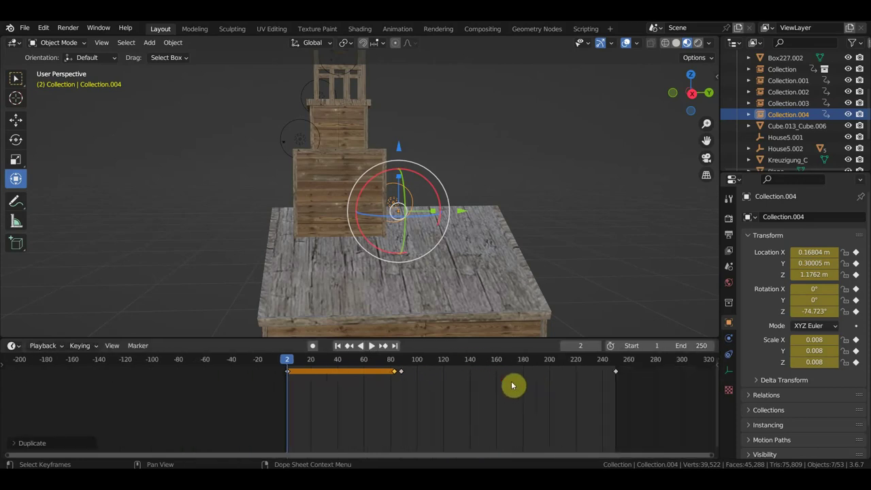
left_click_drag(632, 397, 399, 365)
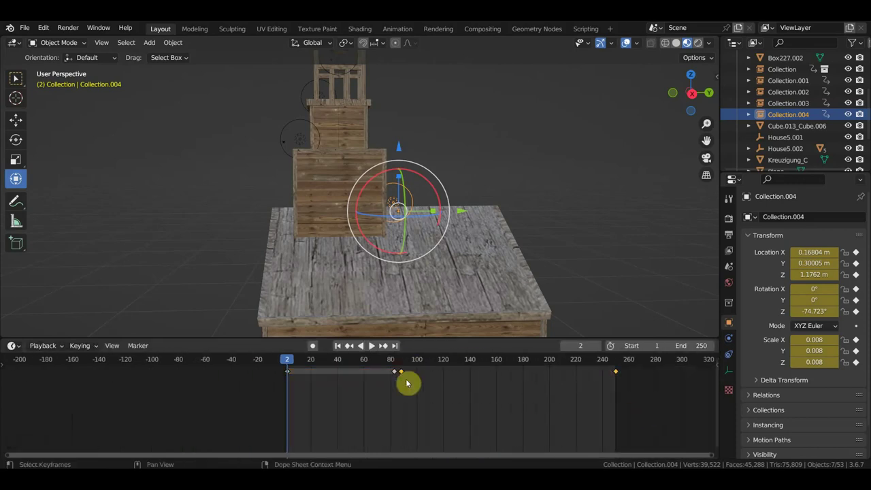
key("Delete")
middle_click_drag(498, 239, 462, 245)
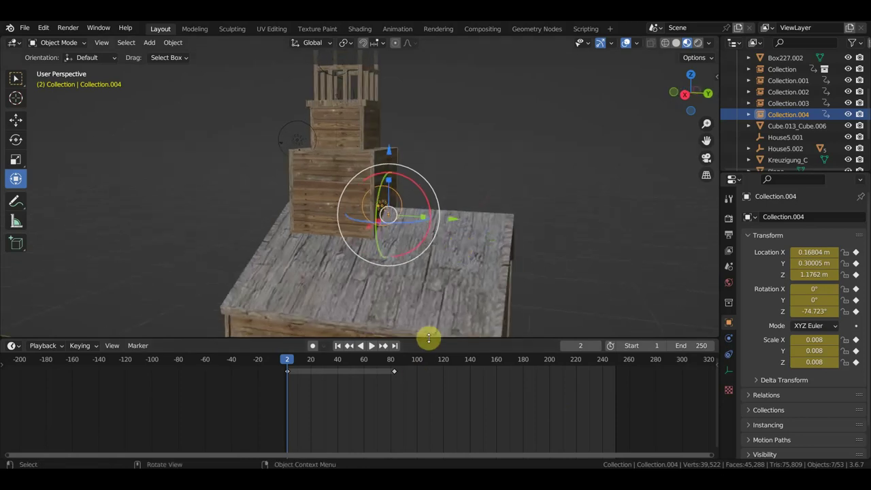
left_click(402, 366)
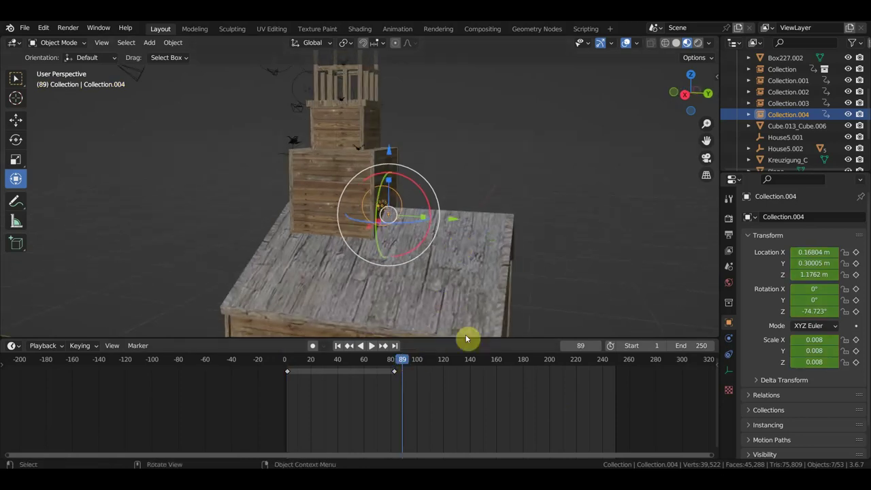
At frame 98, scale Collection.004 to 0.096, reposition it, and insert a keyframe
left_click(415, 364)
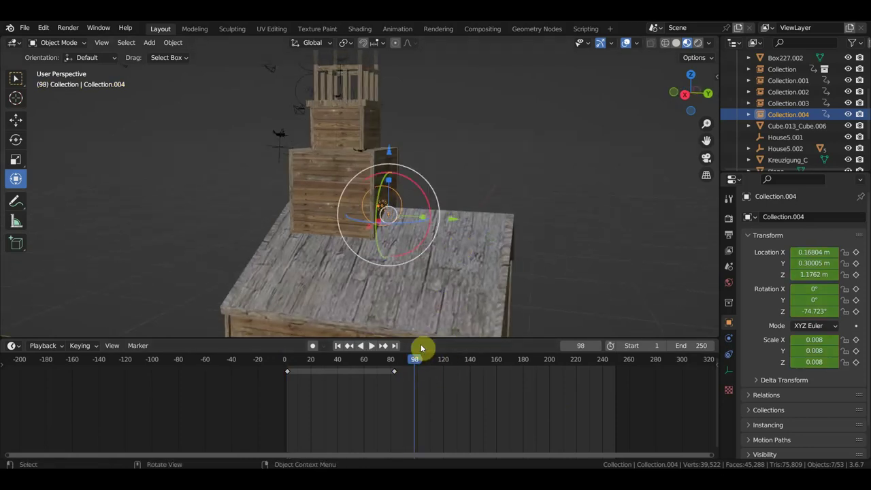
left_click_drag(412, 214, 442, 210)
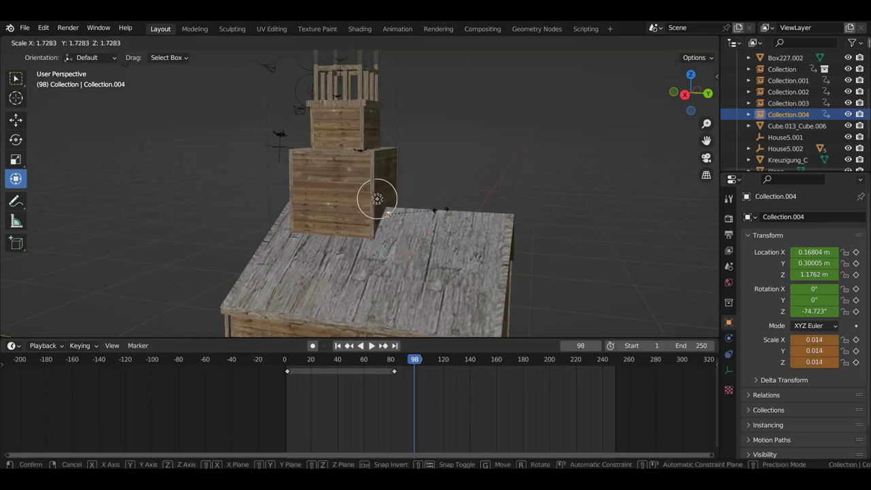
left_click_drag(536, 209, 640, 208)
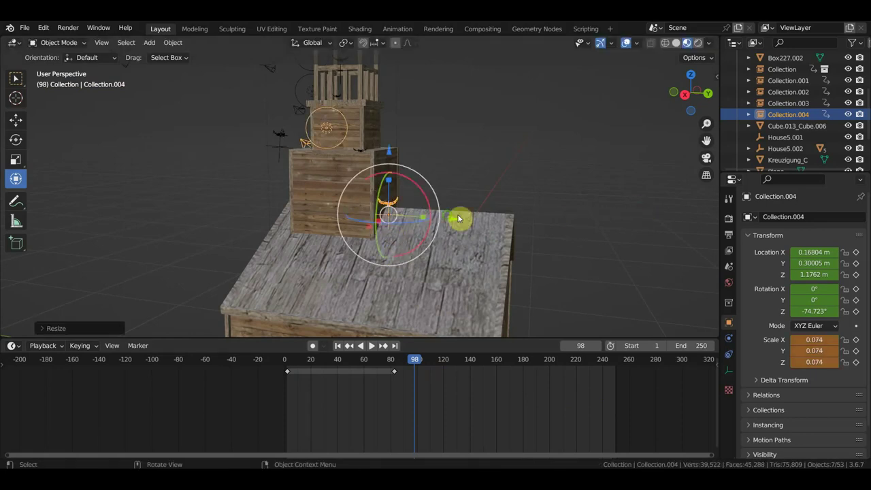
mouse_move(461, 220)
middle_mouse_down()
mouse_move(334, 217)
mouse_move(346, 213)
middle_mouse_up()
left_click_drag(361, 214, 373, 216)
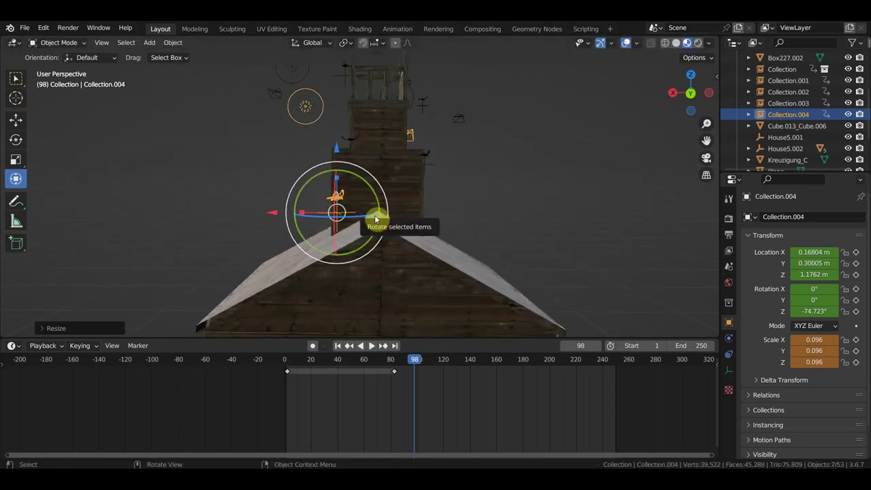
key("g")
left_click(382, 218)
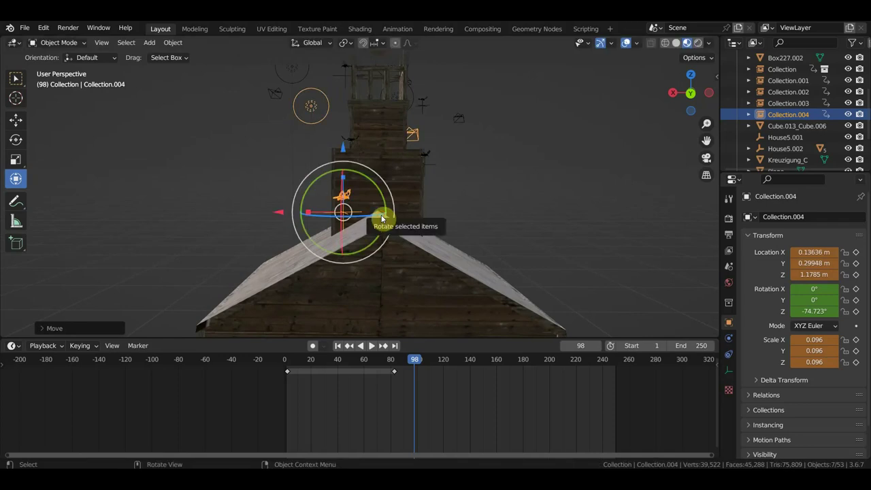
key("i")
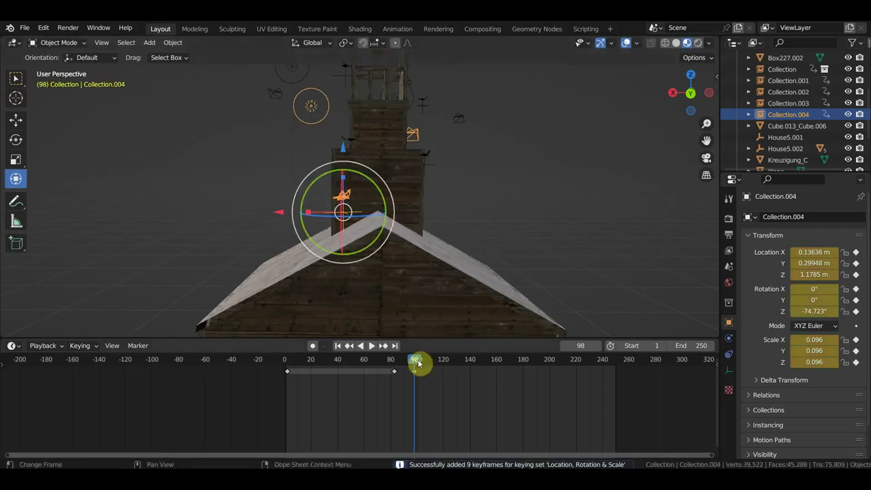
At frame 250, move the bird away from the church to X 2.6499 m, keyframe it, and play
left_click_drag(418, 361, 616, 389)
scroll(440, 220, "down", 3)
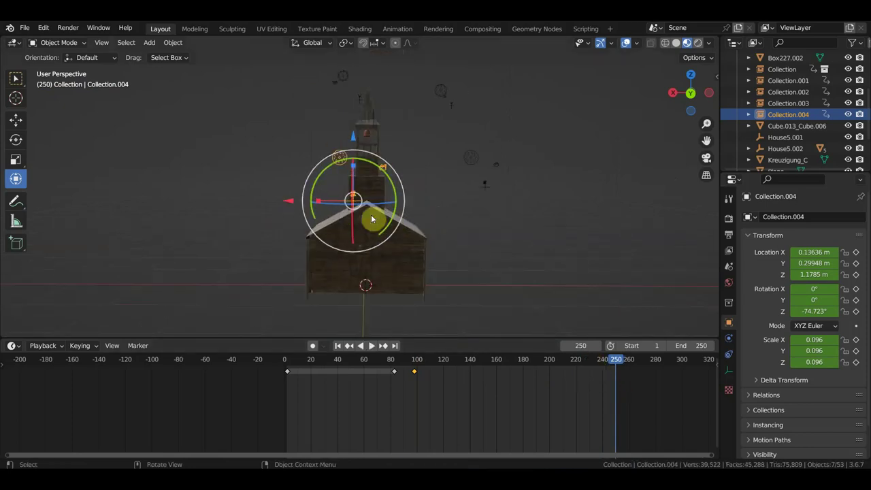
scroll(477, 255, "down", 2)
key("g")
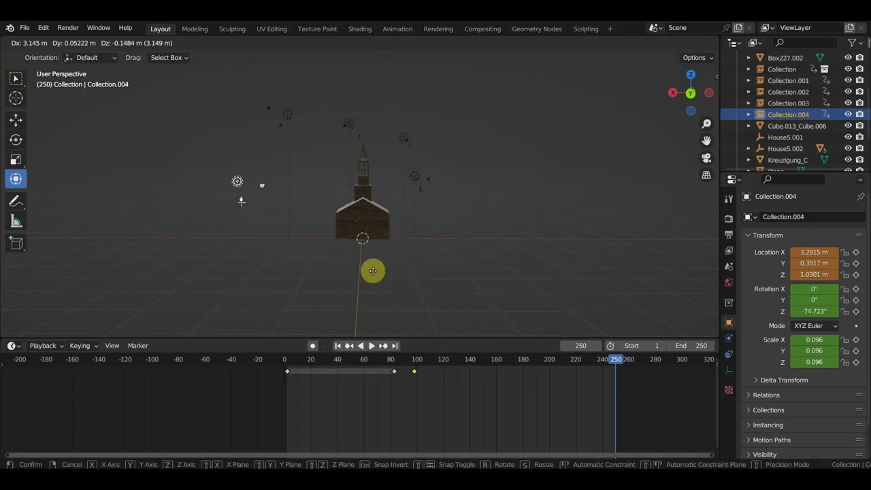
left_click(396, 272)
key("i")
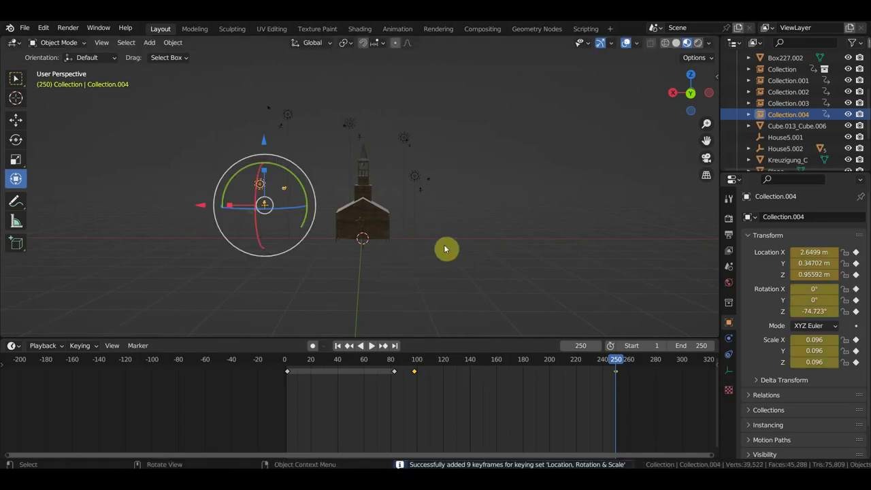
scroll(445, 249, "up", 4)
key("space")
Orbit around the roof and tower during playback, then stop the animation
scroll(385, 232, "up", 5)
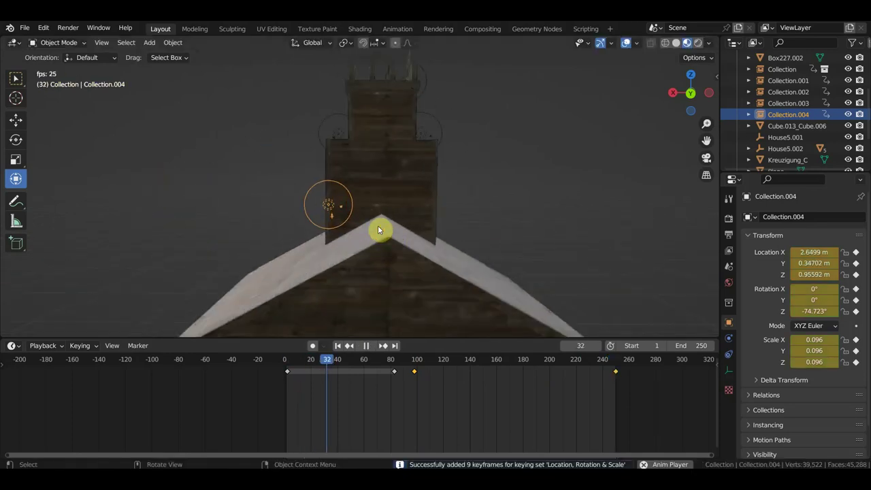
mouse_move(379, 231)
middle_mouse_down()
mouse_move(485, 234)
mouse_move(509, 230)
mouse_move(451, 217)
mouse_move(562, 217)
mouse_move(426, 220)
mouse_move(477, 210)
mouse_move(459, 214)
middle_mouse_up()
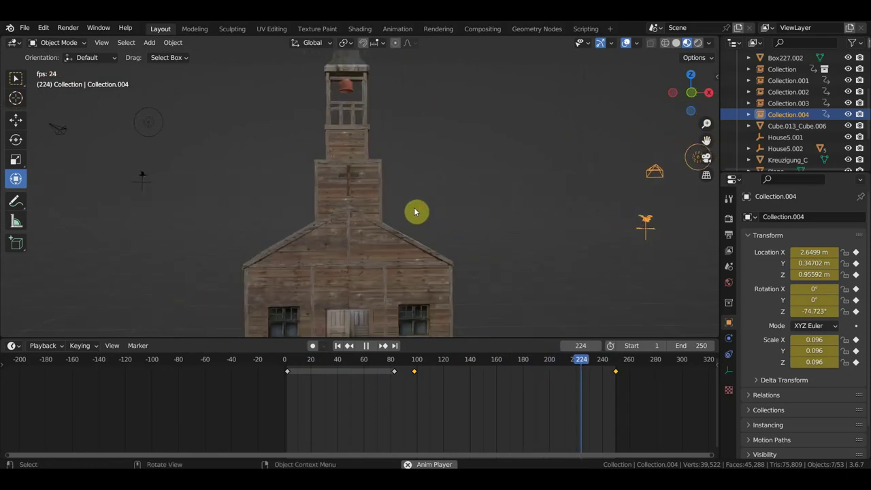
key("space")
scroll(406, 208, "down", 2)
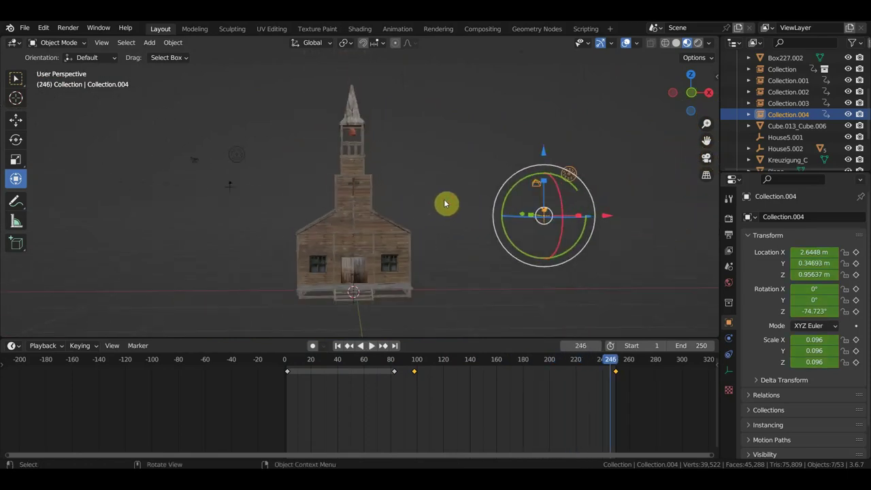
Hide viewport overlays, switch to Select Box, and replay from the start, stopping at frame 159
left_click(624, 46)
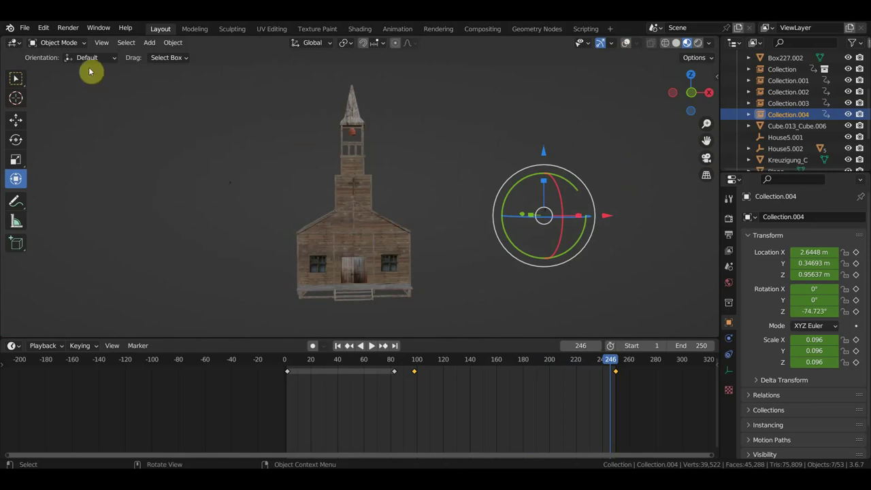
left_click(16, 78)
left_click(289, 371)
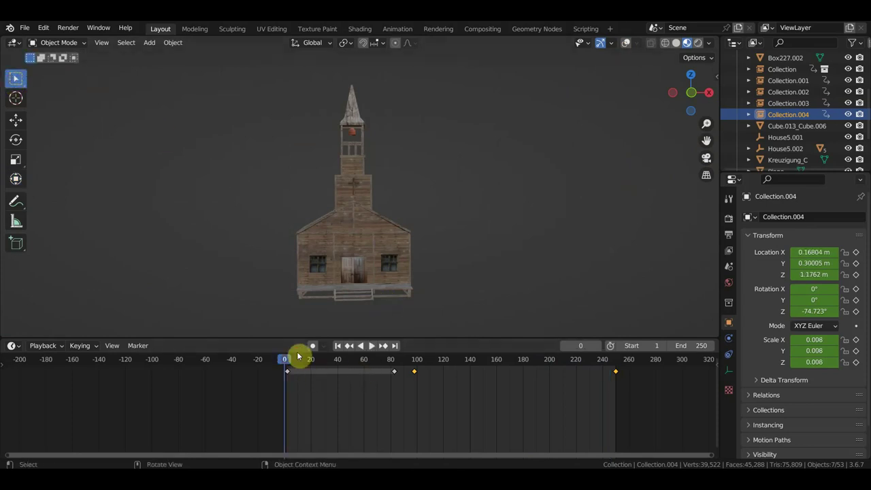
key("space")
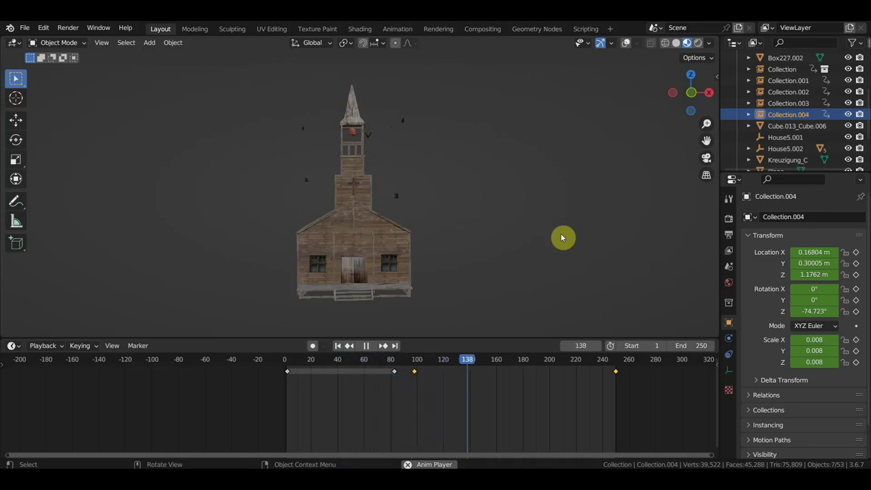
key("space")
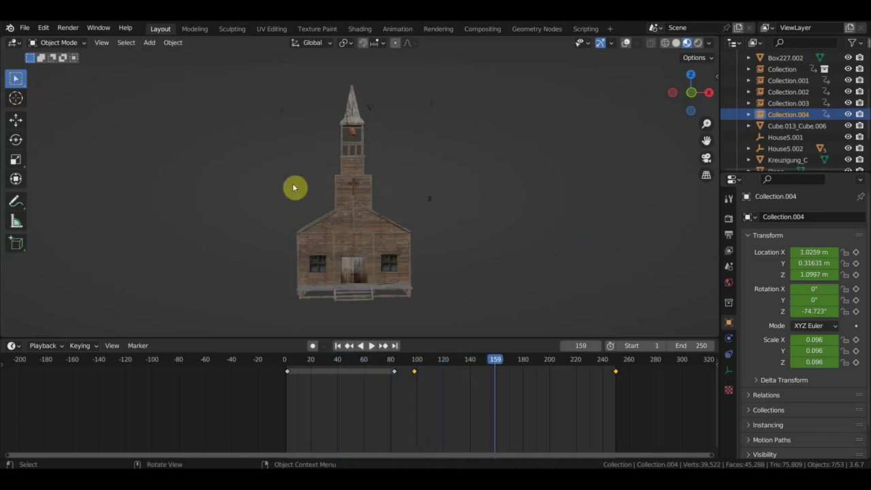
scroll(455, 217, "up", 3)
mouse_move(455, 216)
middle_mouse_down()
mouse_move(399, 229)
mouse_move(442, 229)
mouse_move(441, 221)
middle_mouse_up()
scroll(393, 229, "down", 2)
scroll(398, 230, "down", 1)
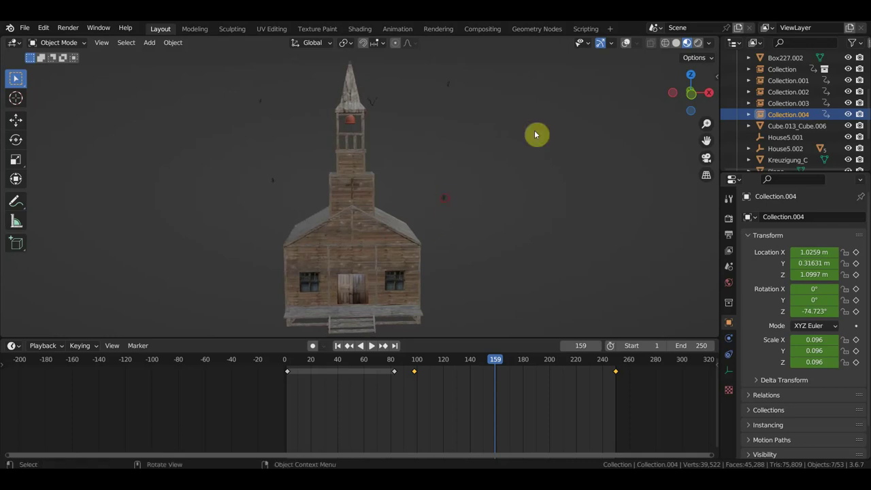
Turn viewport overlays back on and select the Collection through Collection.003 birds together
left_click(627, 43)
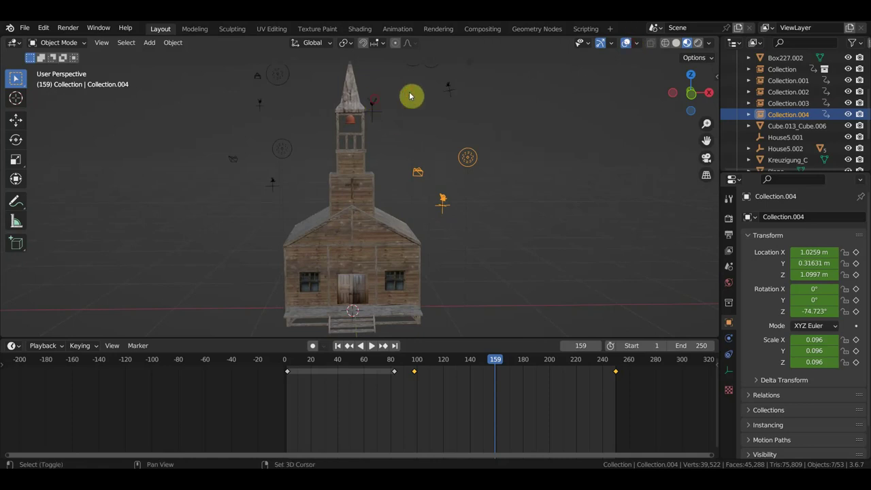
left_click(448, 88, "shift")
left_click(374, 110, "shift")
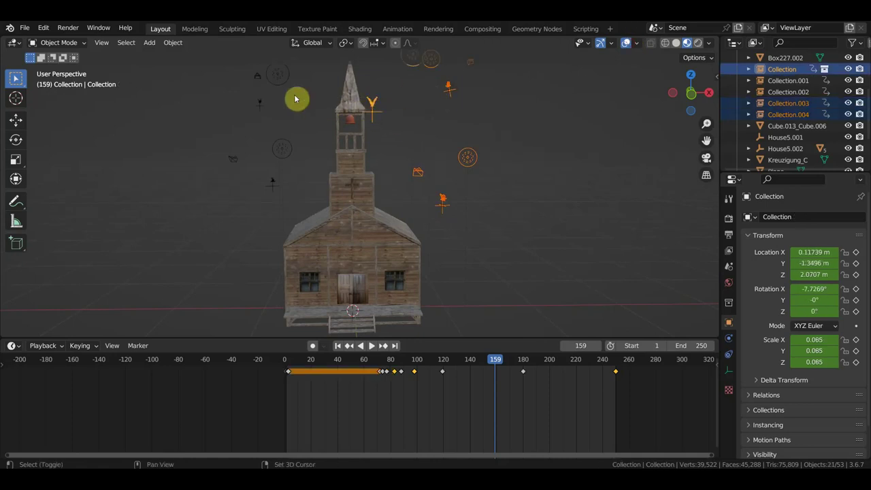
left_click(258, 107, "shift")
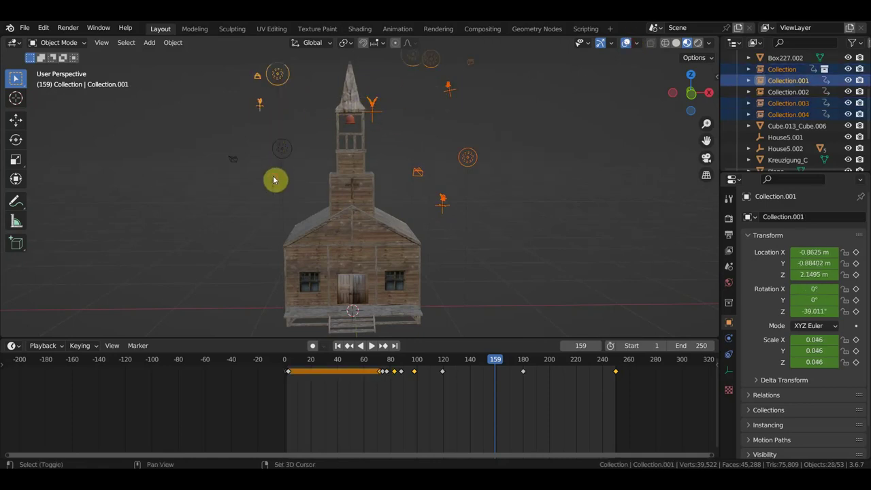
left_click(275, 179, "shift")
middle_click_drag(274, 181, 562, 207)
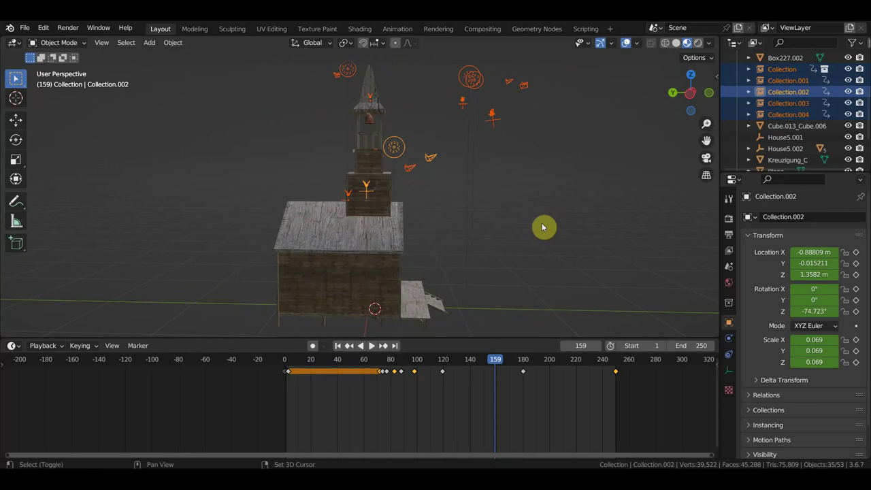
Duplicate the selected birds into new collections from Collection.005, then go to frame 0
key("shift+d")
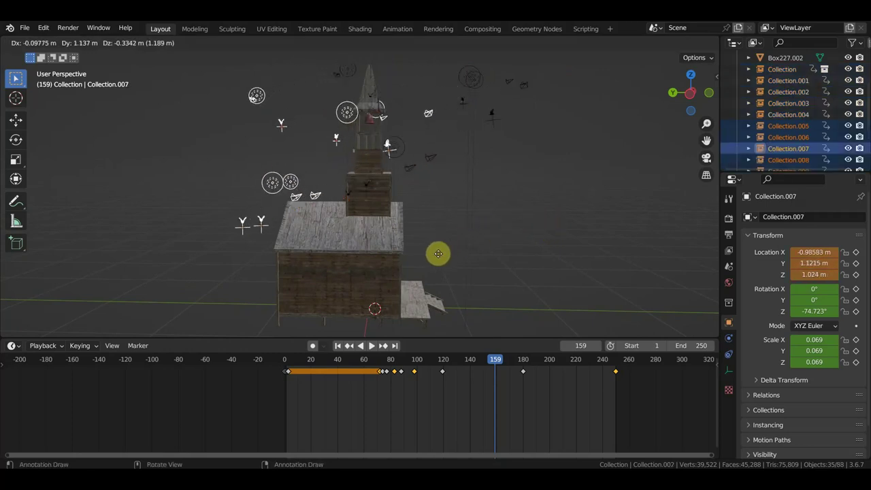
left_click(440, 258)
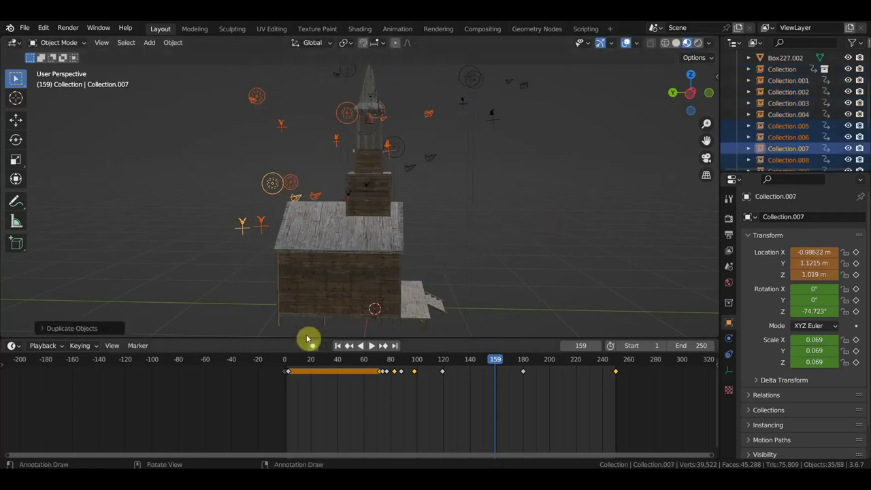
left_click(286, 361)
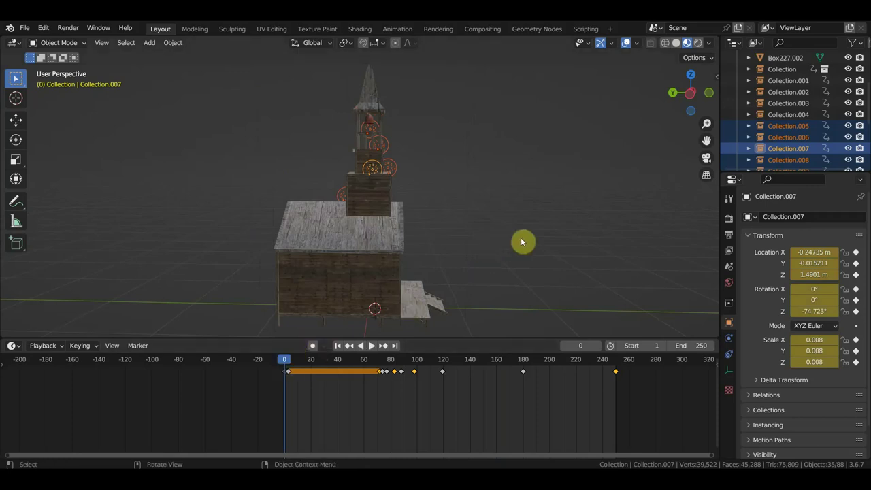
Duplicate the birds again, move the copies higher beside the tower, and key their transforms at frame 0
key("shift+d")
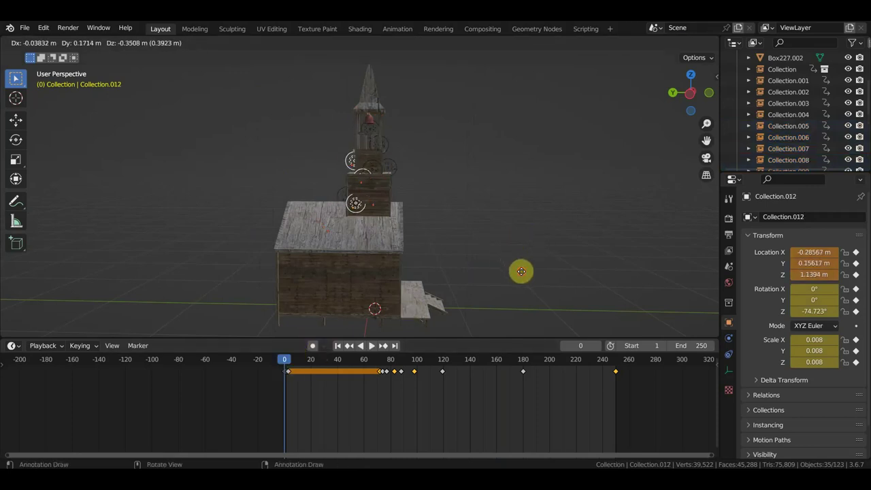
left_click(526, 269)
mouse_move(519, 273)
middle_mouse_down()
mouse_move(286, 263)
mouse_move(321, 265)
middle_mouse_up()
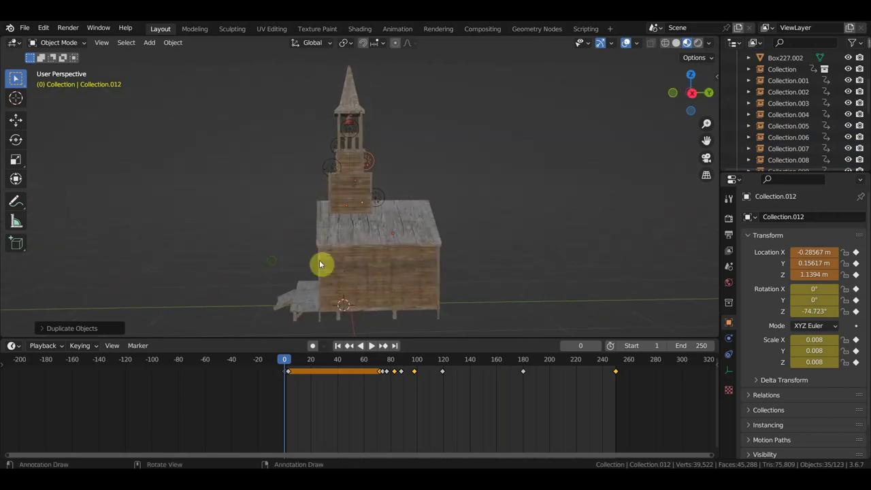
key("g")
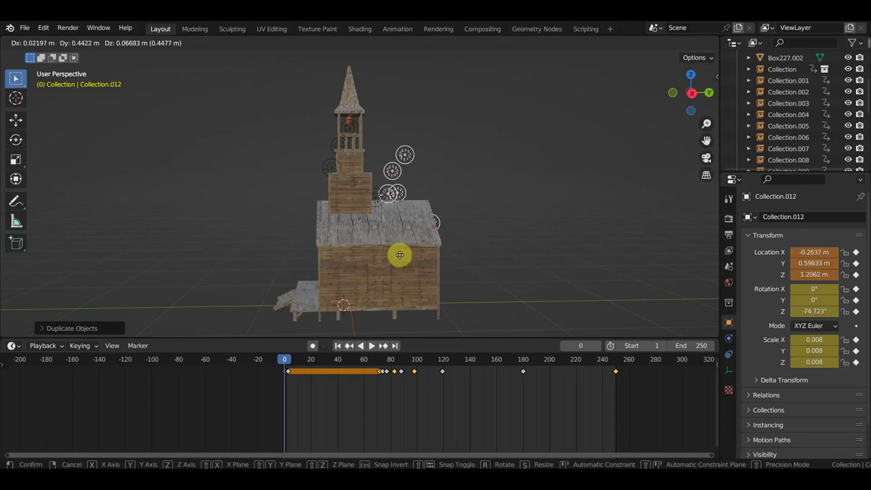
left_click(403, 254)
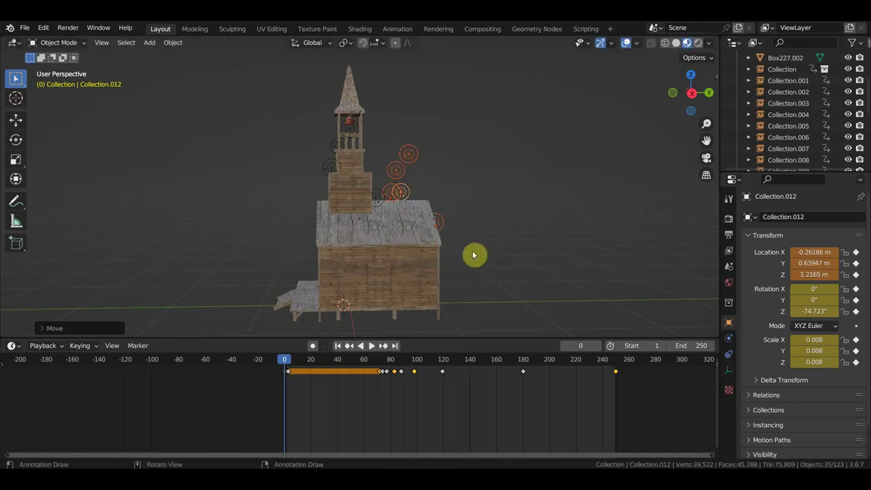
key("i")
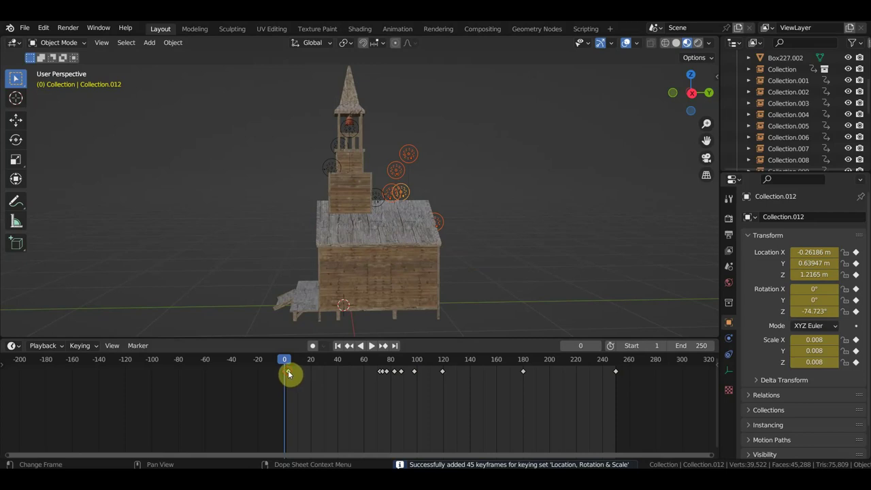
mouse_move(288, 374)
middle_mouse_down("ctrl")
mouse_move(286, 389)
mouse_move(145, 387)
mouse_move(284, 422)
mouse_move(235, 414)
middle_mouse_up("ctrl")
Copy the duplicated birds' frame-0 keyframes to frame 70, then jump to frame 248
left_click_drag(204, 393, 173, 372)
scroll(187, 389, "down", 4)
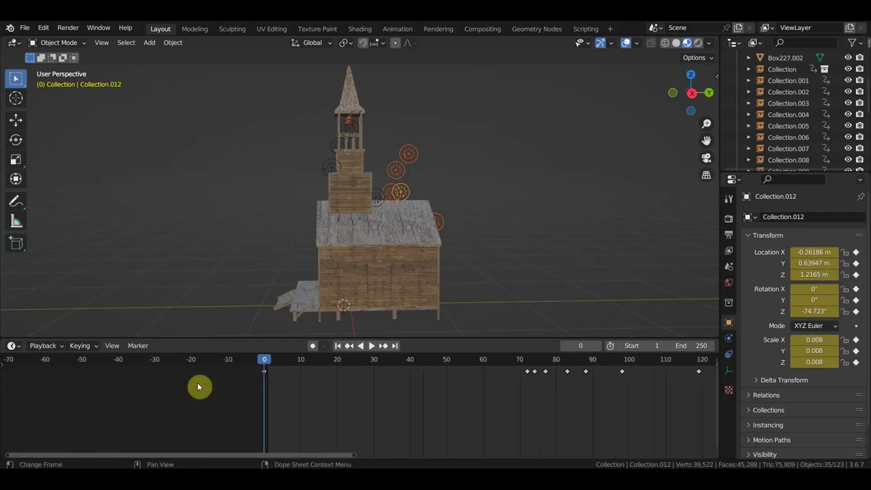
left_click_drag(317, 416, 247, 368)
key("shift+d")
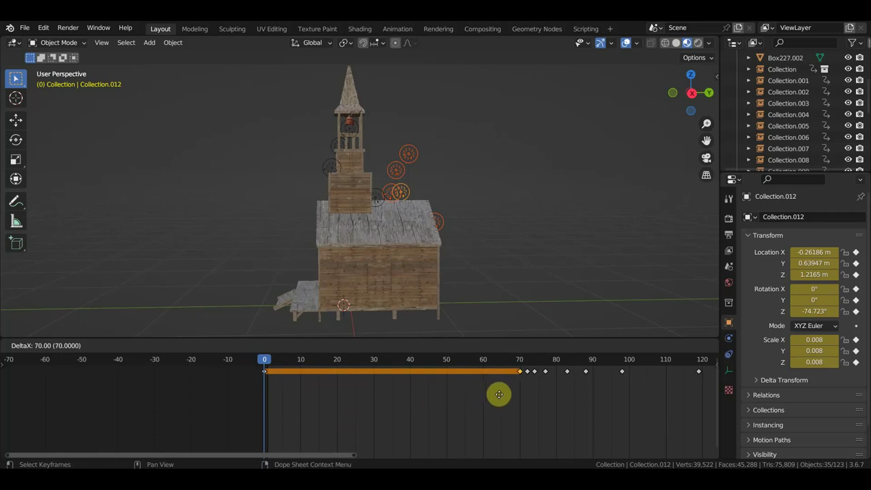
left_click(508, 396)
scroll(521, 397, "down", 1)
scroll(517, 398, "down", 2)
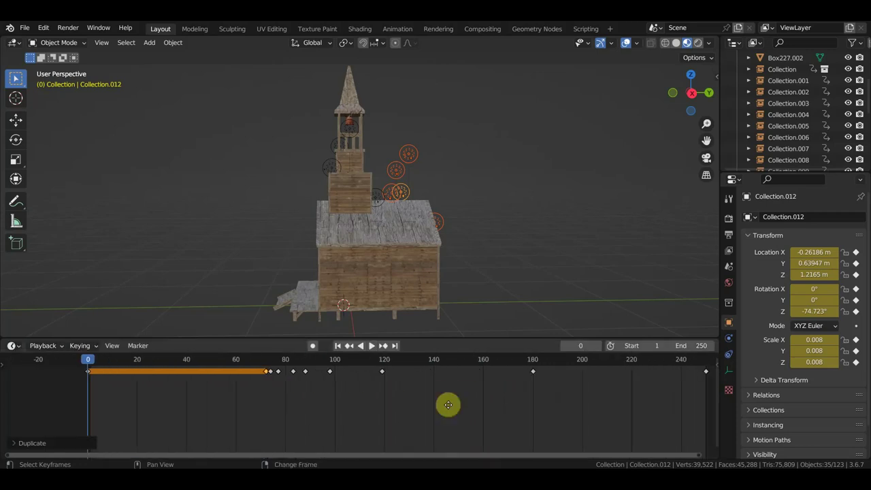
scroll(409, 405, "down", 1)
scroll(347, 409, "up", 1)
middle_click_drag(397, 408, 313, 418)
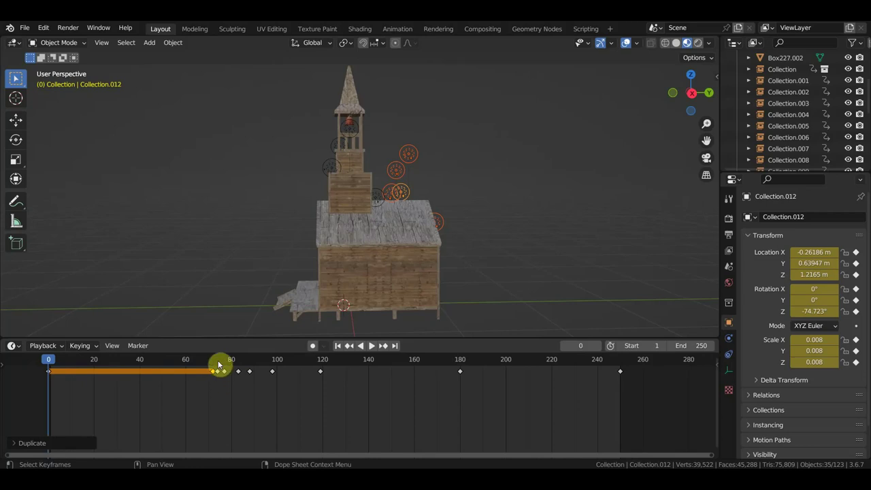
left_click(616, 366)
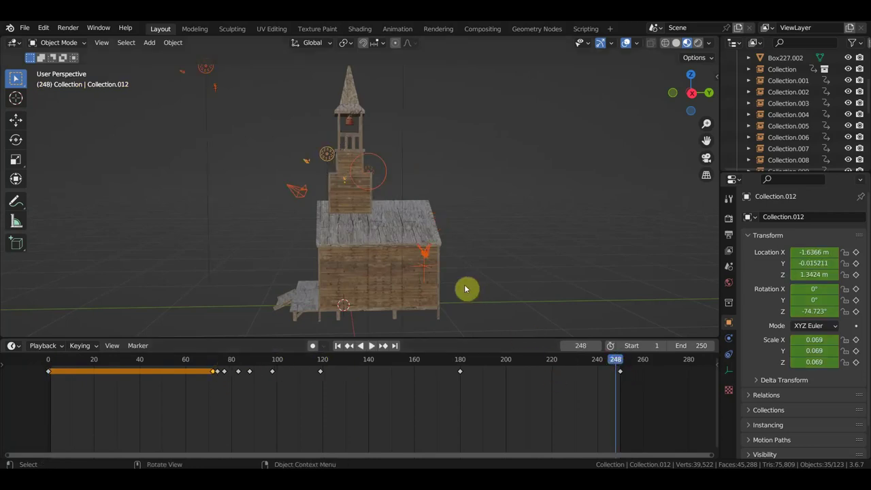
At frame 250, move the birds up and outward and keyframe them
left_click(620, 368)
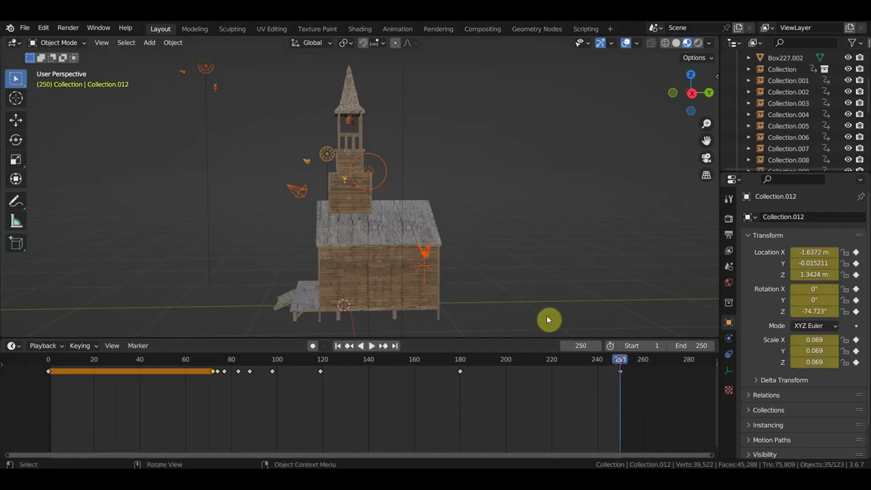
scroll(550, 317, "down", 1)
scroll(500, 292, "down", 2)
scroll(479, 279, "down", 2)
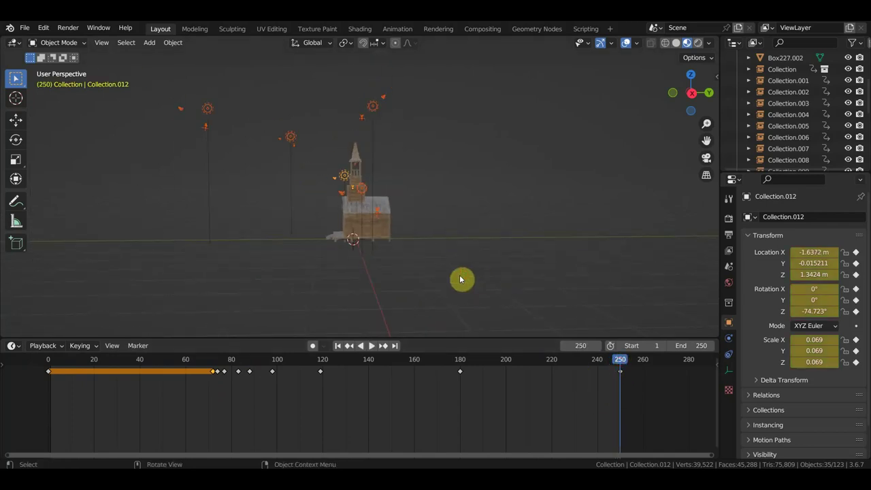
mouse_move(460, 280)
middle_mouse_down()
mouse_move(571, 286)
mouse_move(410, 286)
middle_mouse_up()
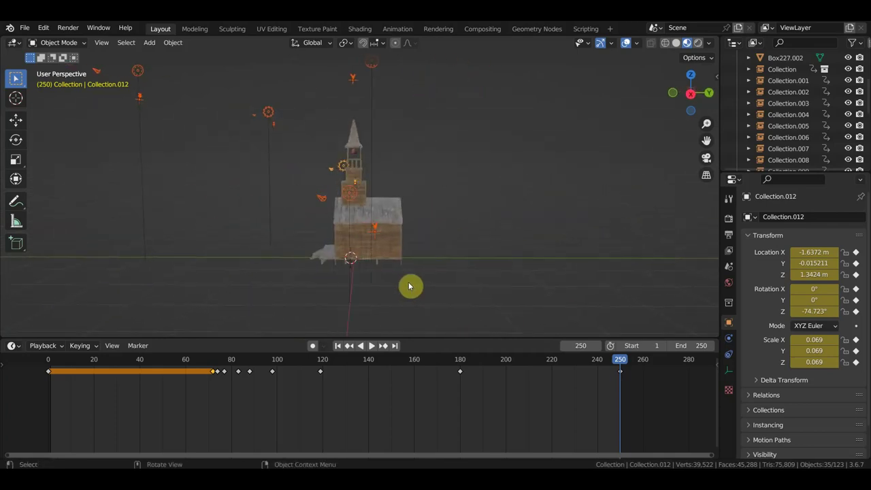
key("g")
left_click(543, 263)
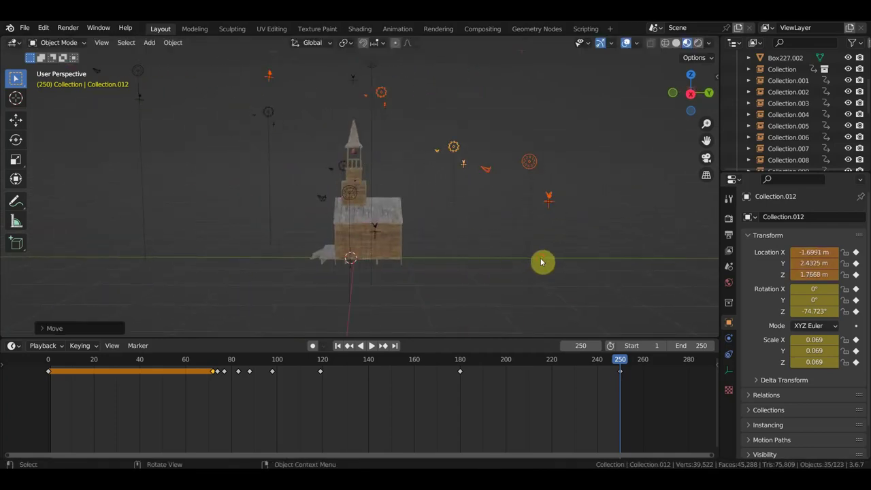
key("i")
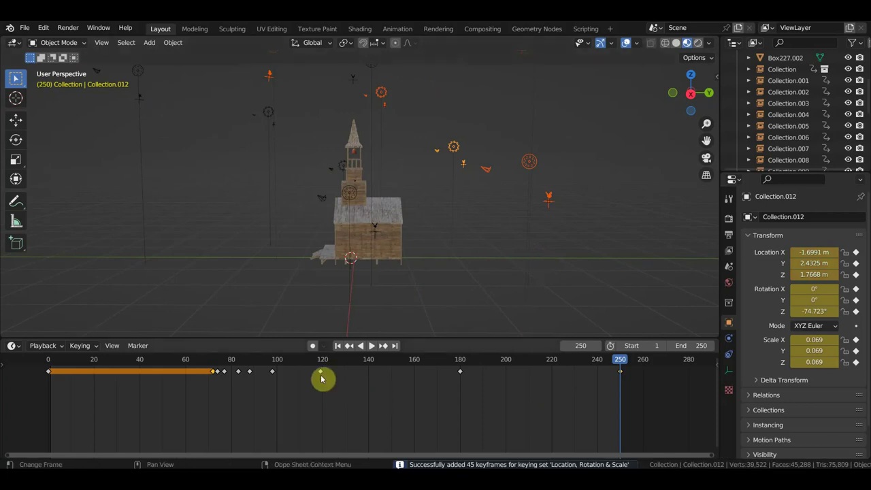
At frame 98, raise the birds higher above the church, keyframe them, and scrub the flight
left_click(272, 362)
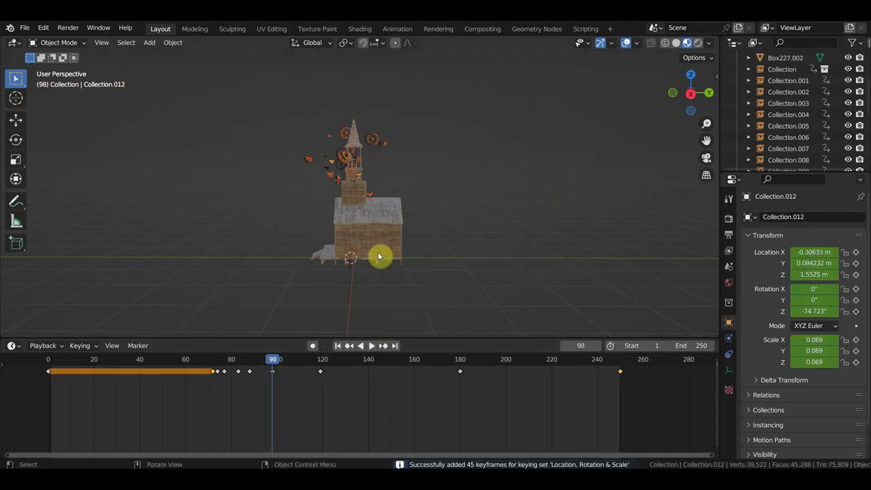
key("g")
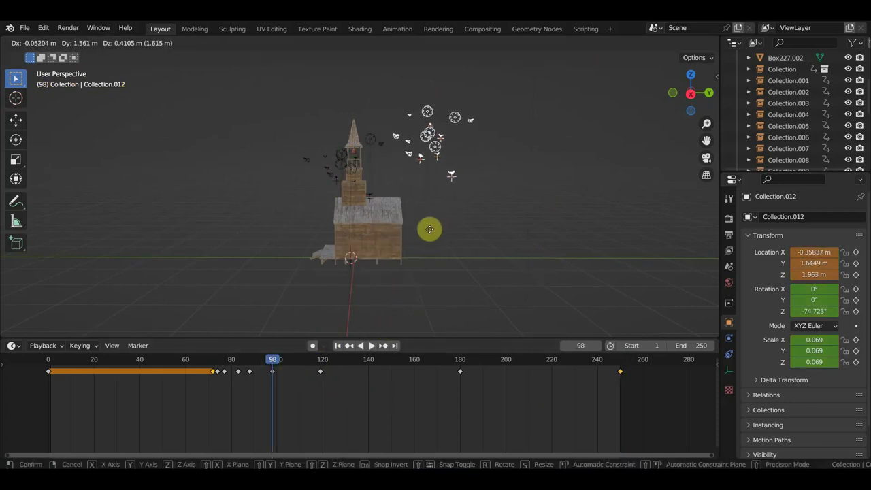
left_click(422, 231)
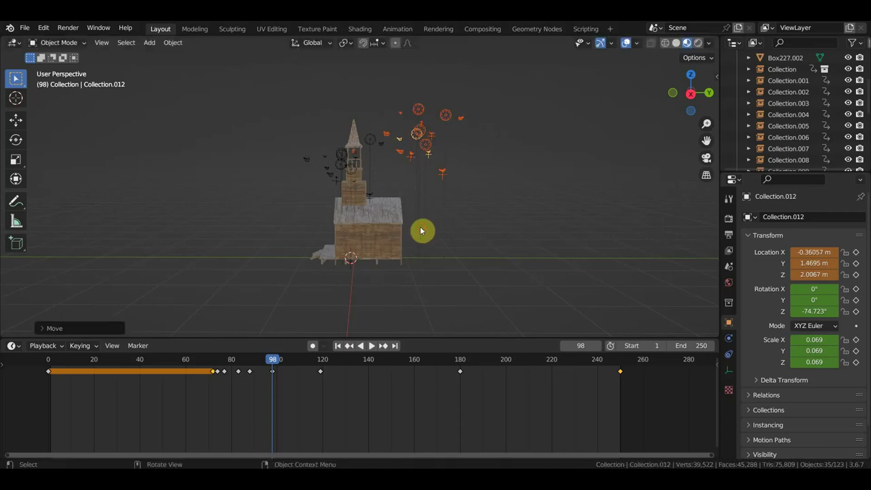
key("i")
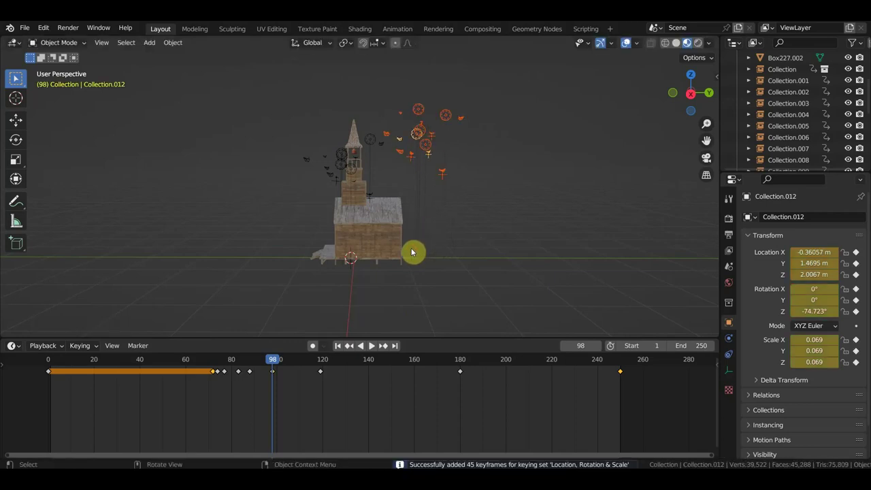
left_click(250, 363)
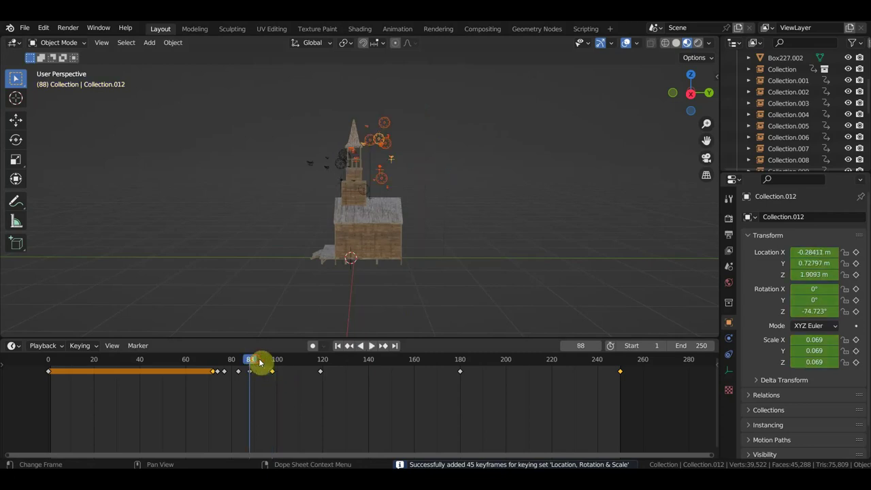
mouse_move(260, 363)
left_mouse_down()
mouse_move(382, 377)
mouse_move(589, 381)
mouse_move(378, 377)
left_mouse_up()
Hide the viewport overlays and frame the bell tower from the front
left_click(626, 43)
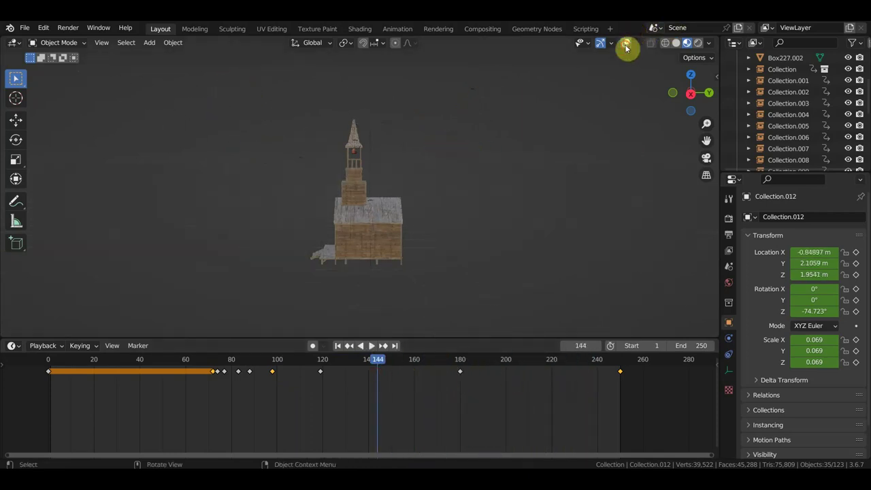
scroll(501, 145, "up", 4)
scroll(519, 140, "down", 3)
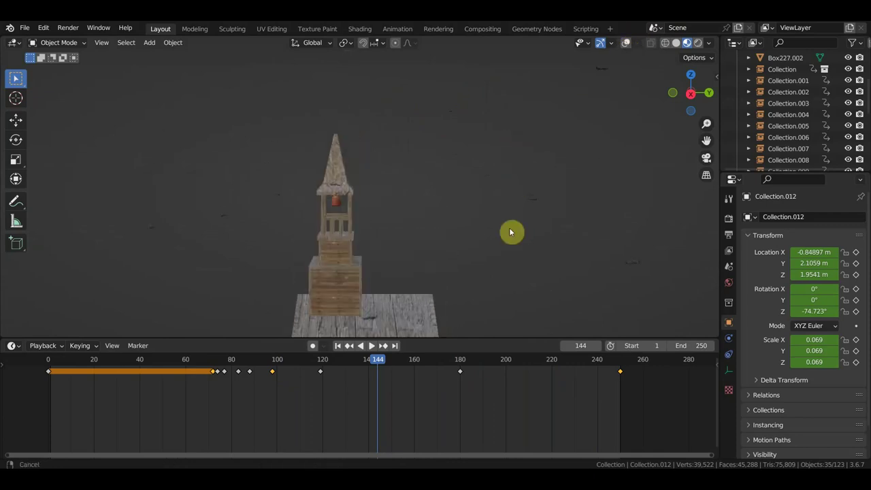
mouse_move(511, 232)
middle_mouse_down()
mouse_move(496, 218)
mouse_move(485, 324)
middle_mouse_up()
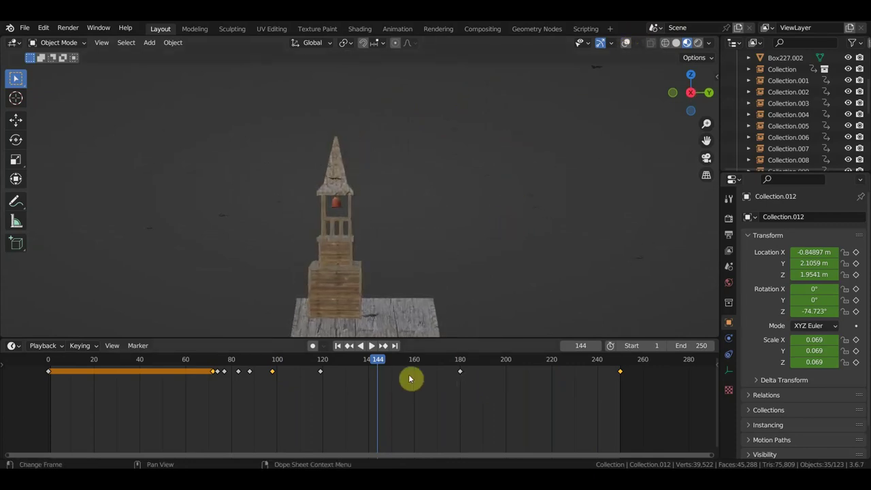
Scrub the birds' flight back and forth, then select the keyframe at frame 180
mouse_move(397, 368)
left_mouse_down()
mouse_move(459, 385)
mouse_move(652, 389)
mouse_move(213, 376)
mouse_move(237, 387)
left_mouse_up()
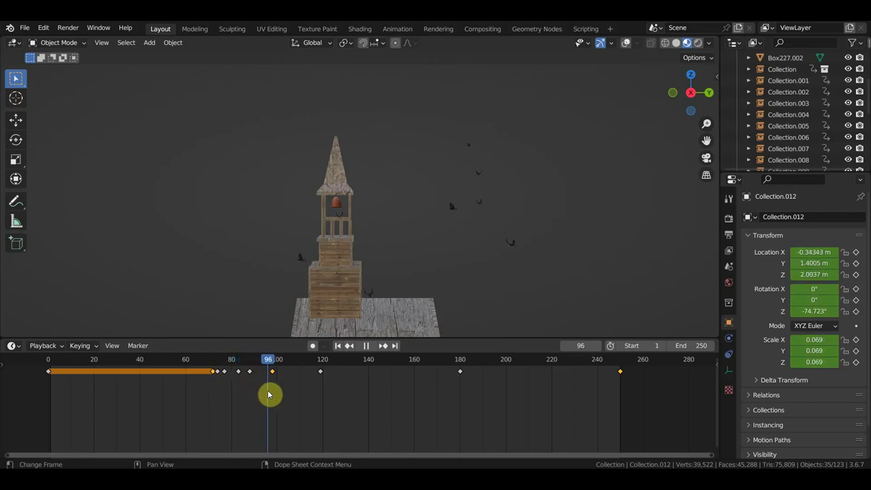
mouse_move(294, 397)
left_mouse_down()
mouse_move(428, 397)
mouse_move(326, 383)
left_mouse_up()
mouse_move(358, 267)
middle_mouse_down()
mouse_move(478, 263)
mouse_move(459, 263)
mouse_move(457, 237)
middle_mouse_up()
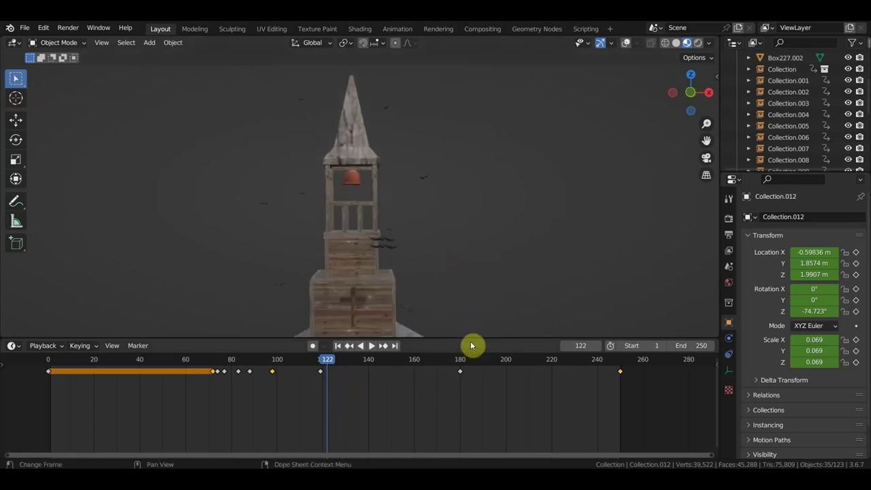
left_click(452, 371)
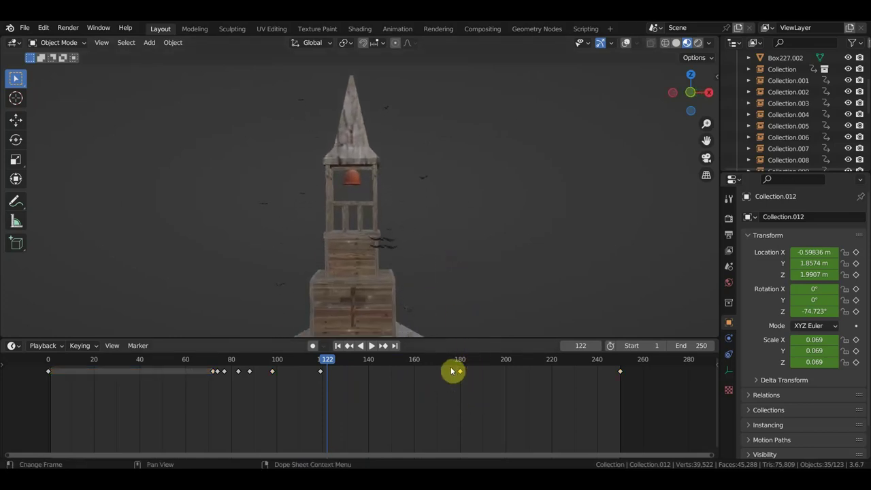
Turn the overlays back on and delete the frame-180 keyframe
left_click(624, 40)
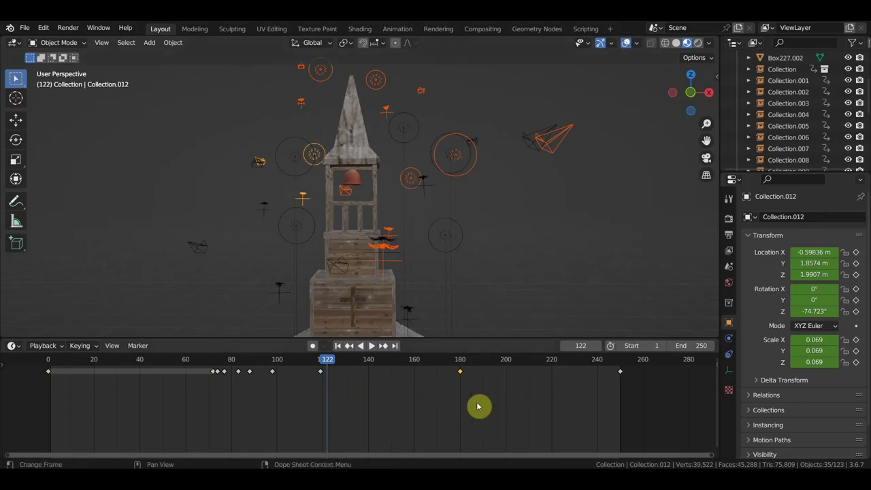
key("Delete")
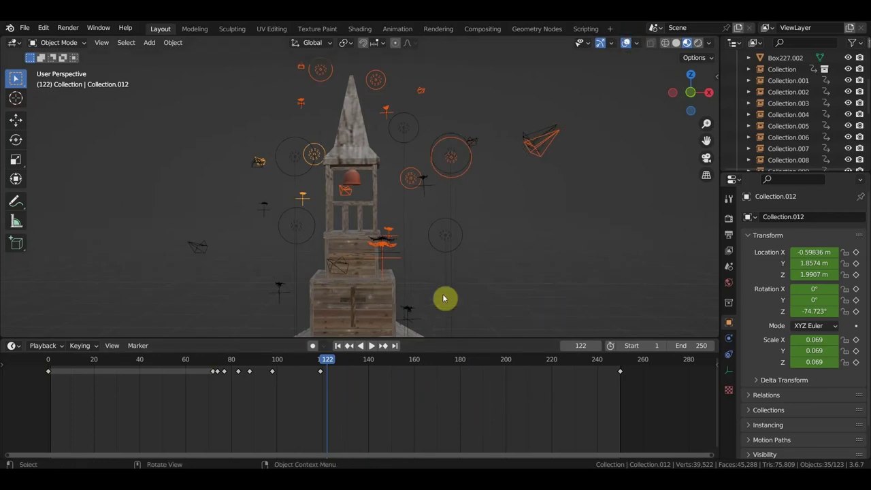
mouse_move(446, 294)
middle_mouse_down()
mouse_move(348, 284)
mouse_move(347, 273)
middle_mouse_up()
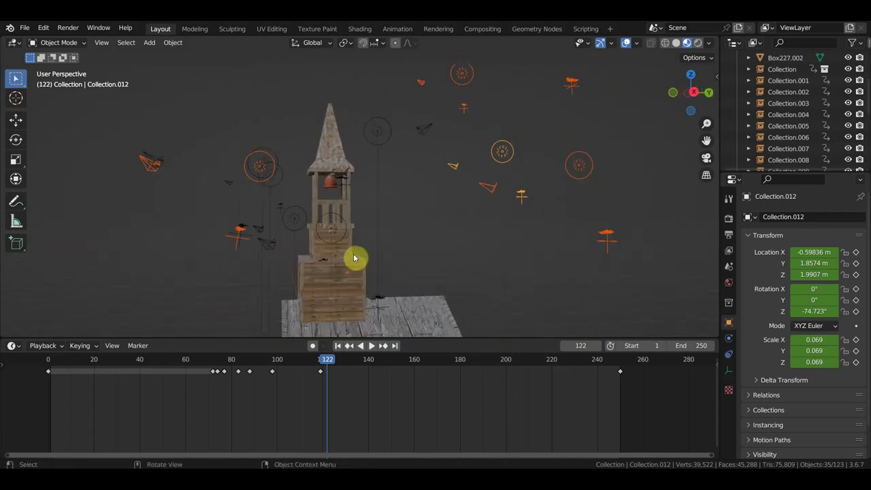
At frame 251, move the birds higher above the church and keyframe them
left_click(622, 365)
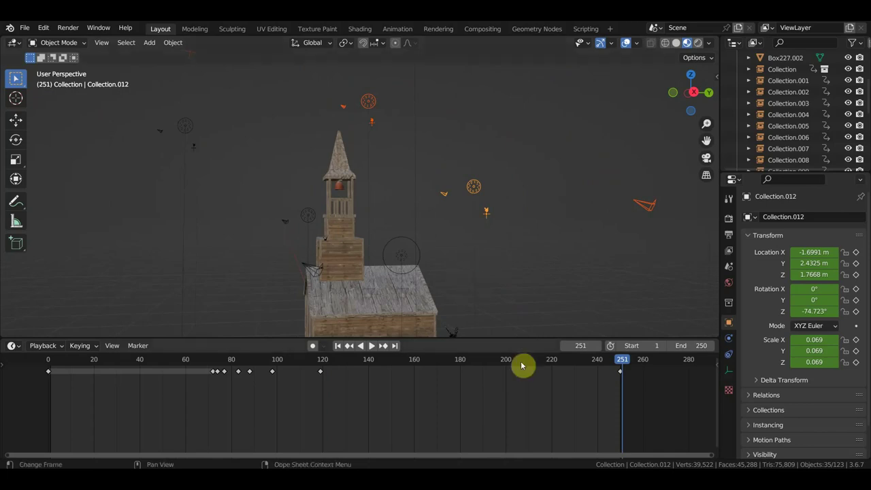
key("g")
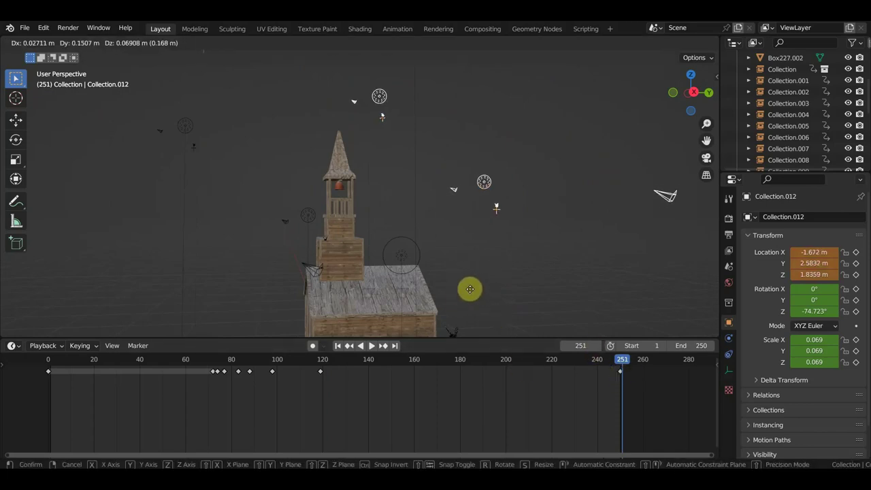
left_click(472, 271)
scroll(474, 273, "down", 2)
key("g")
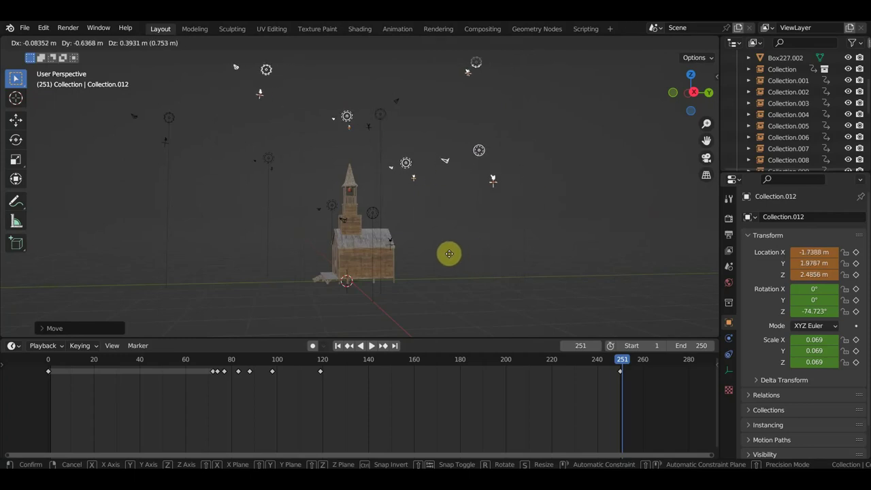
left_click(443, 251)
key("i")
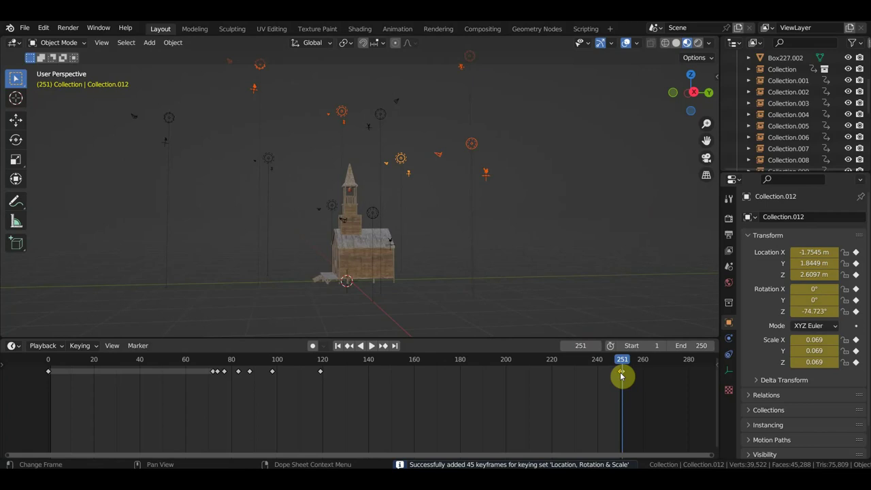
Return to around frame 99 and play the bird animation
left_click_drag(363, 399, 308, 368)
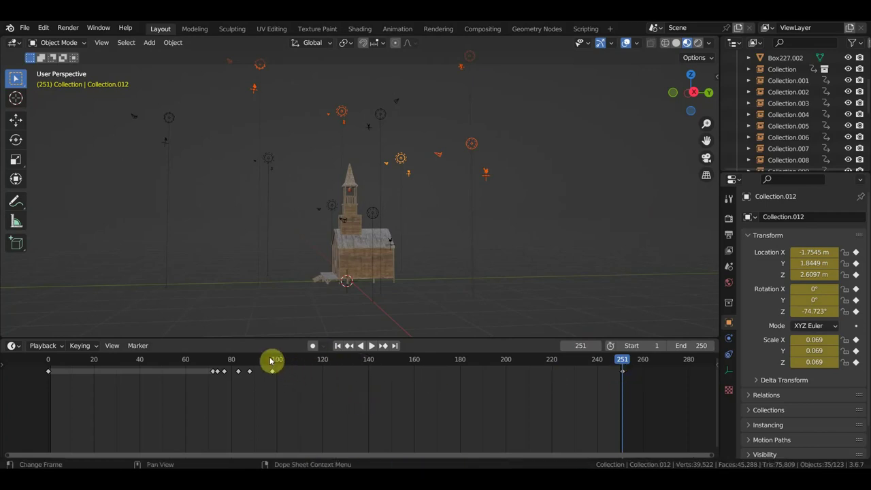
left_click_drag(271, 360, 276, 360)
key("space")
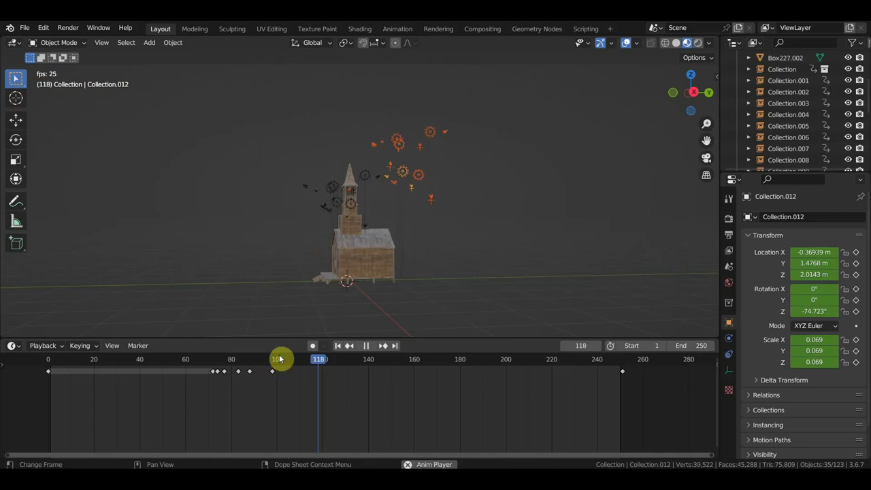
Watch the playback from several angles around the church with overlays hidden
scroll(388, 267, "up", 4)
middle_click_drag(410, 262, 621, 266)
scroll(497, 264, "down", 3)
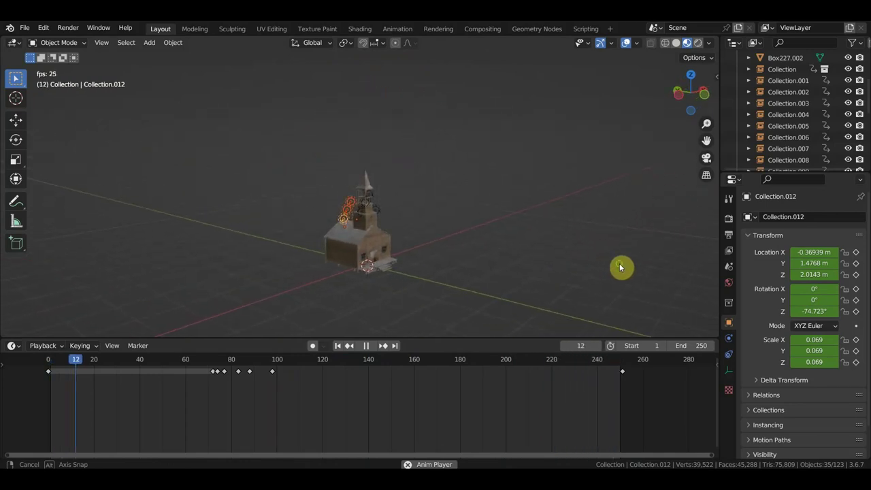
scroll(508, 255, "up", 3)
scroll(428, 236, "up", 2)
middle_click_drag(428, 237, 418, 236)
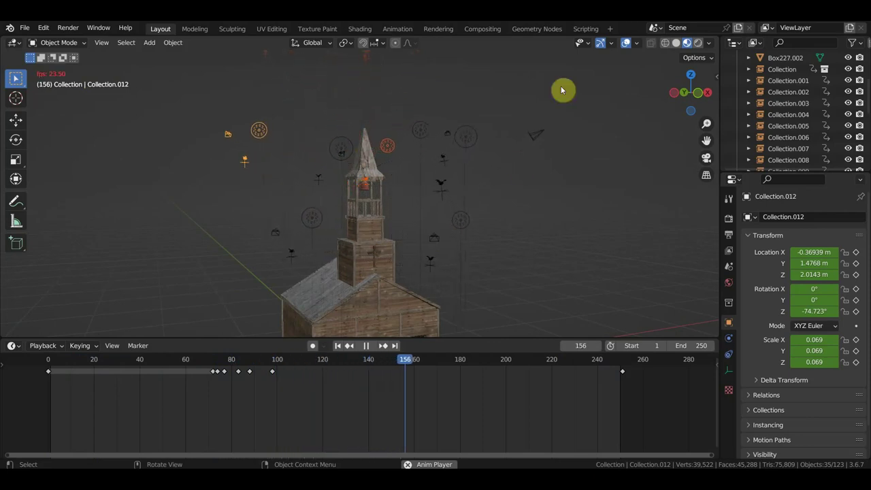
key("space")
left_click(627, 42)
middle_click_drag(595, 98, 529, 193)
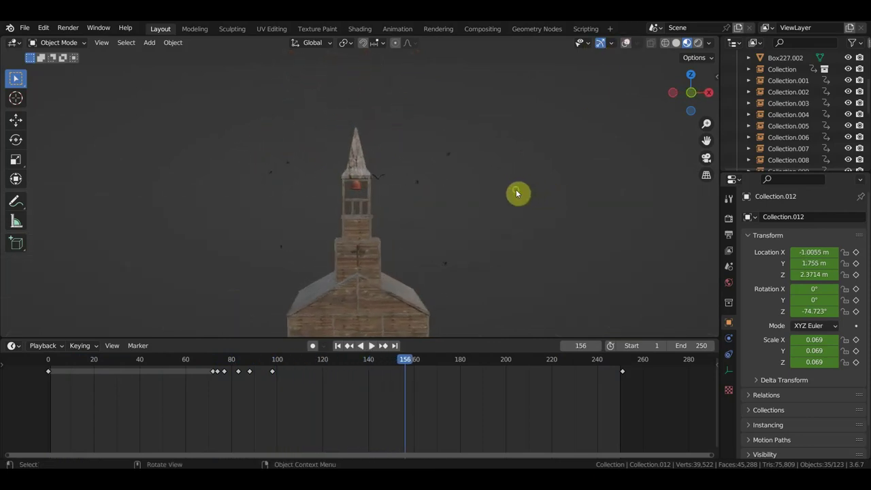
key("space")
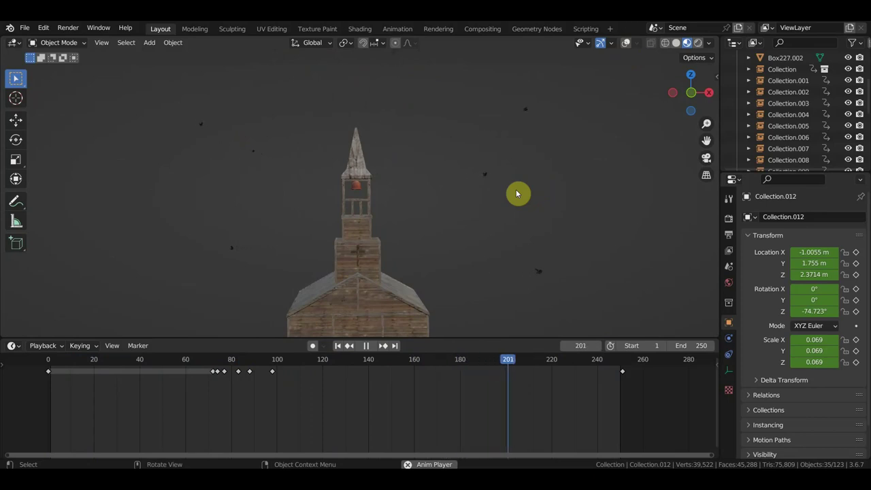
key("space")
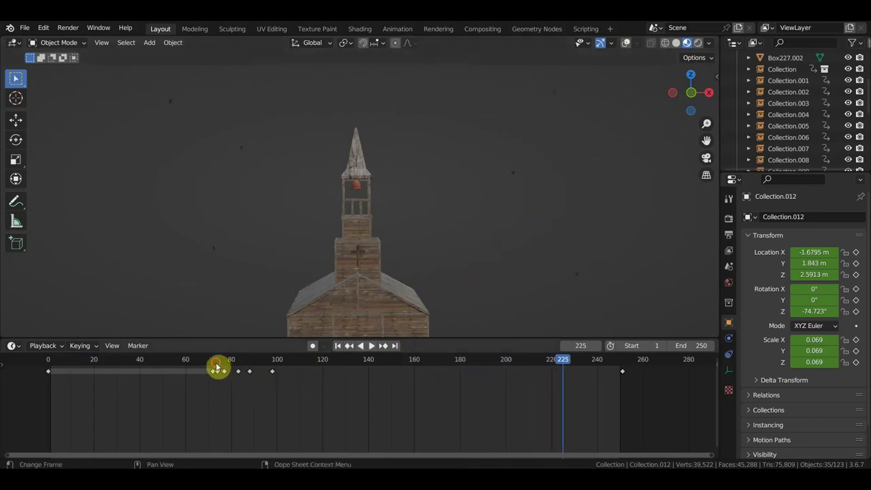
Scrub back to frame 99 and make the bird group Collection active
mouse_move(215, 365)
left_mouse_down()
mouse_move(307, 393)
mouse_move(356, 394)
mouse_move(231, 376)
mouse_move(428, 383)
mouse_move(276, 372)
left_mouse_up()
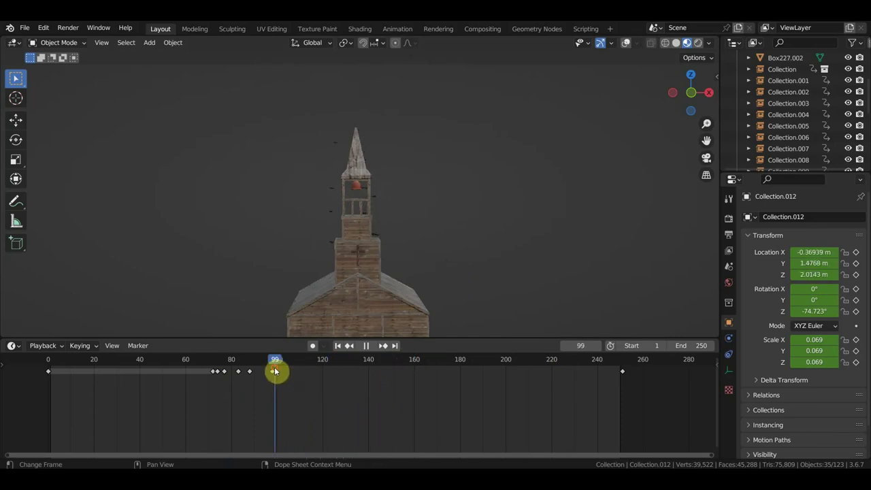
scroll(449, 284, "up", 3)
middle_click_drag(450, 284, 352, 290)
mouse_move(280, 334)
middle_mouse_down()
mouse_move(275, 315)
mouse_move(288, 307)
middle_mouse_up()
left_click(295, 306)
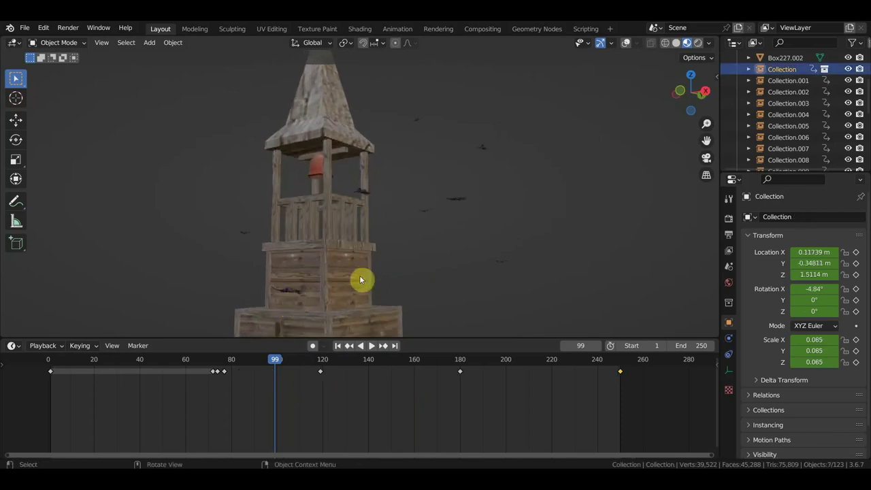
Play the birds' flight, stop at frame 153, and turn toward the church front
key("space")
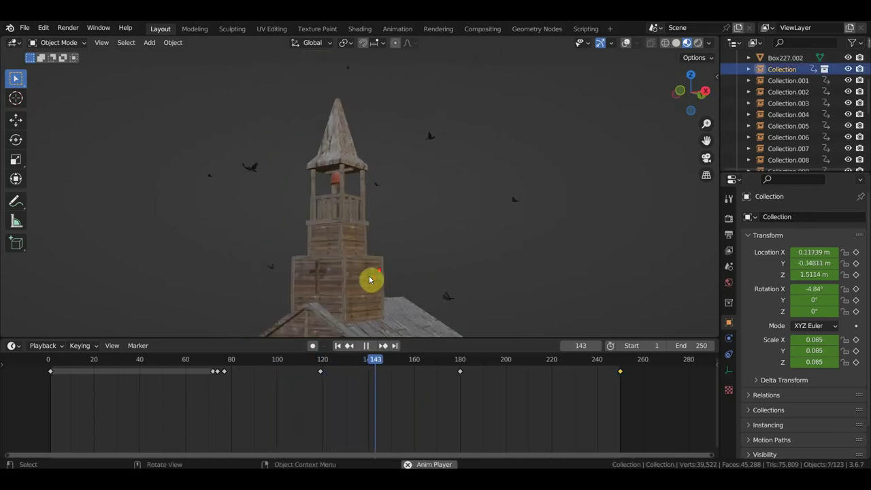
key("space")
mouse_move(392, 276)
middle_mouse_down()
mouse_move(426, 272)
mouse_move(465, 293)
middle_mouse_up()
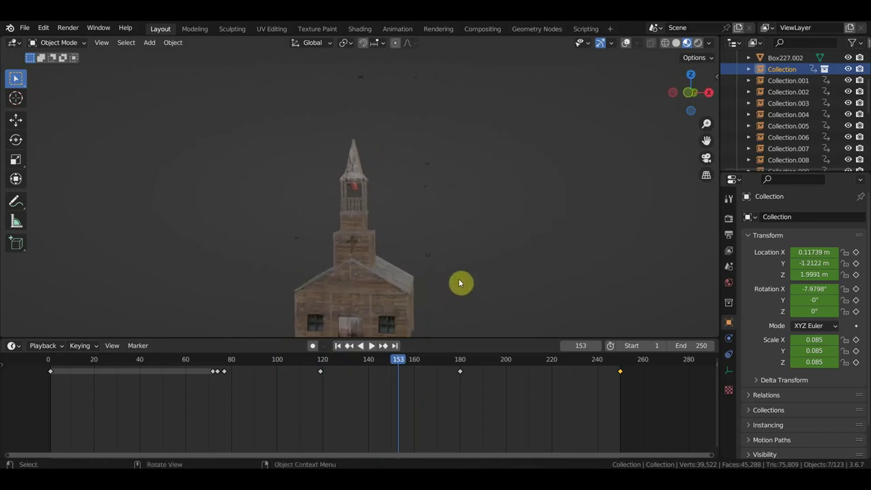
middle_click_drag(450, 229, 456, 184)
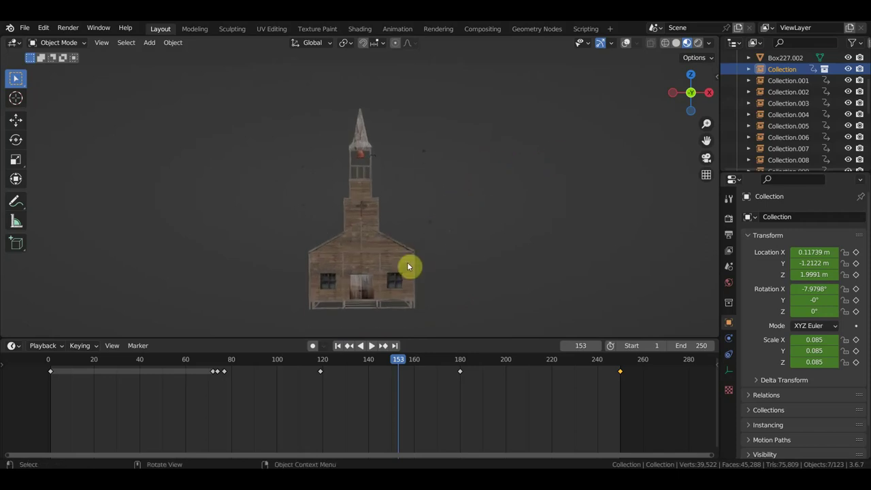
Inspect the church at an angle with overlays shown, then hide them and switch to top view
left_click(626, 42)
middle_click_drag(452, 201, 446, 202)
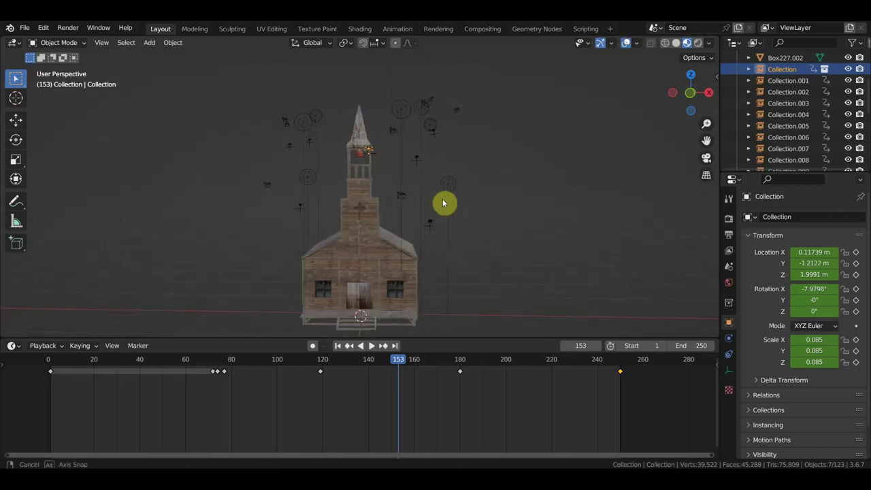
scroll(461, 226, "up", 2)
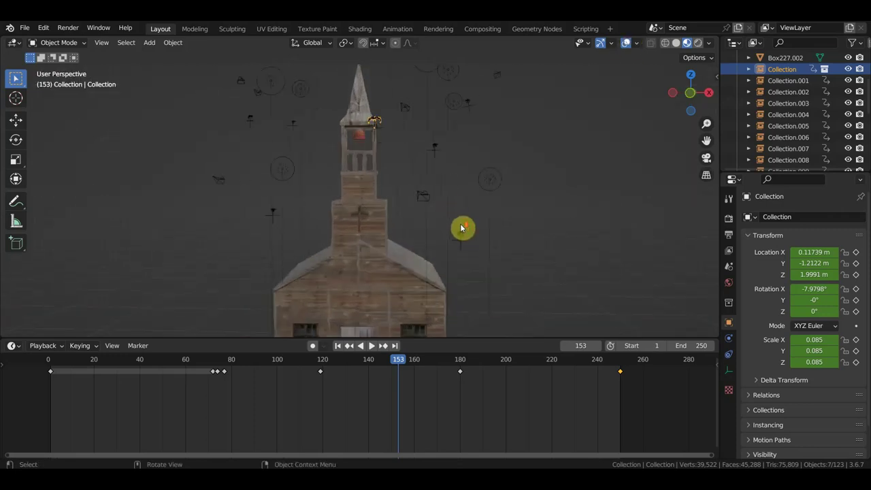
scroll(461, 227, "up", 1)
middle_click_drag(269, 221, 347, 214)
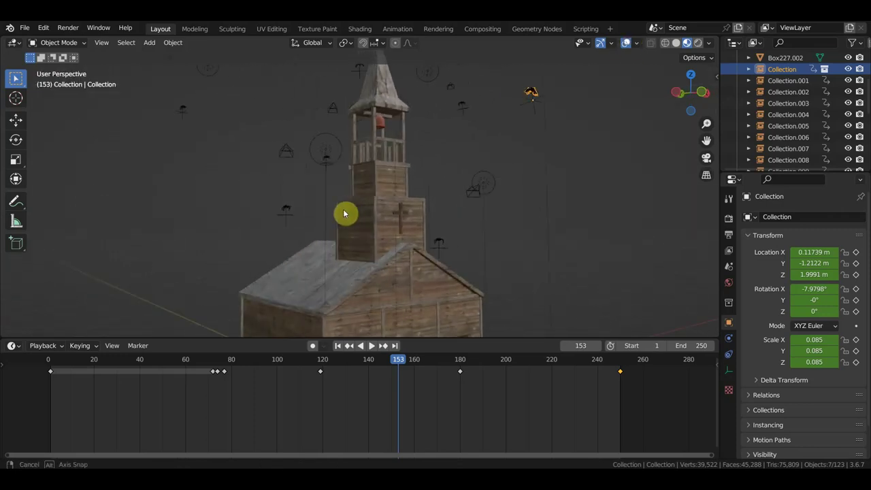
scroll(361, 191, "down", 3)
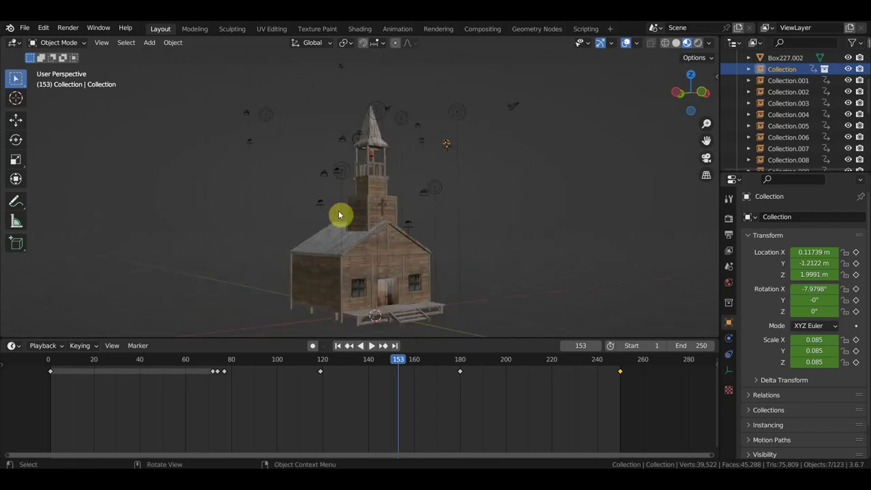
left_click(627, 45)
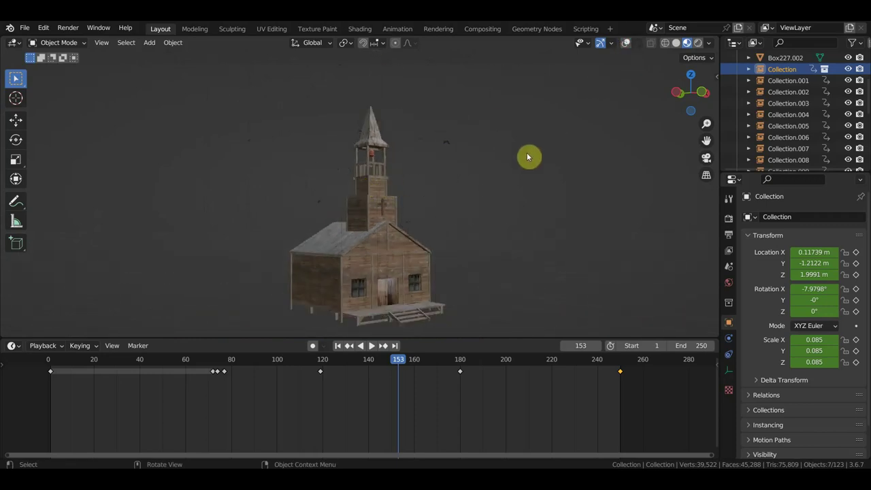
key("KP_7")
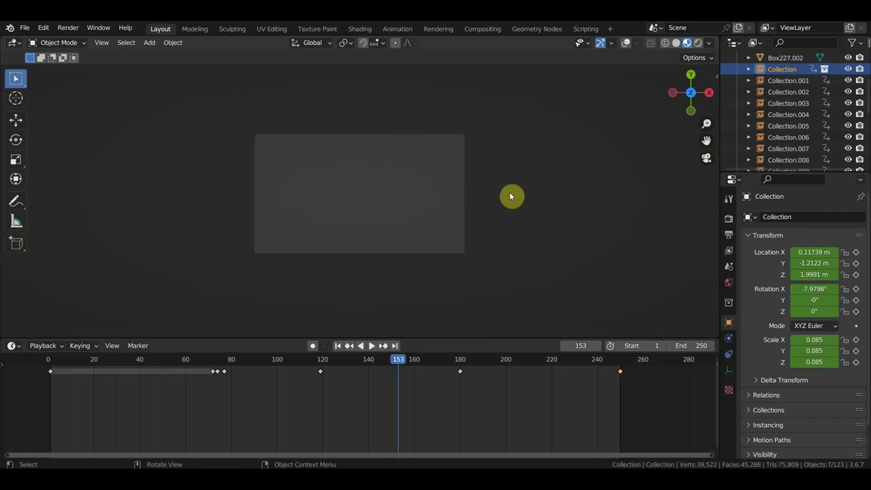
Deselect everything, show the overlays again, and select the backdrop plane 'back' in the Outliner
left_click(465, 197)
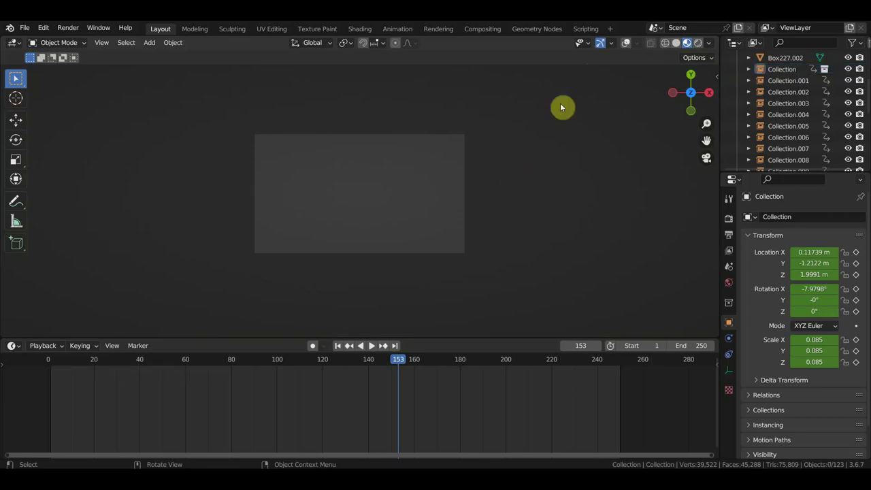
left_click(627, 45)
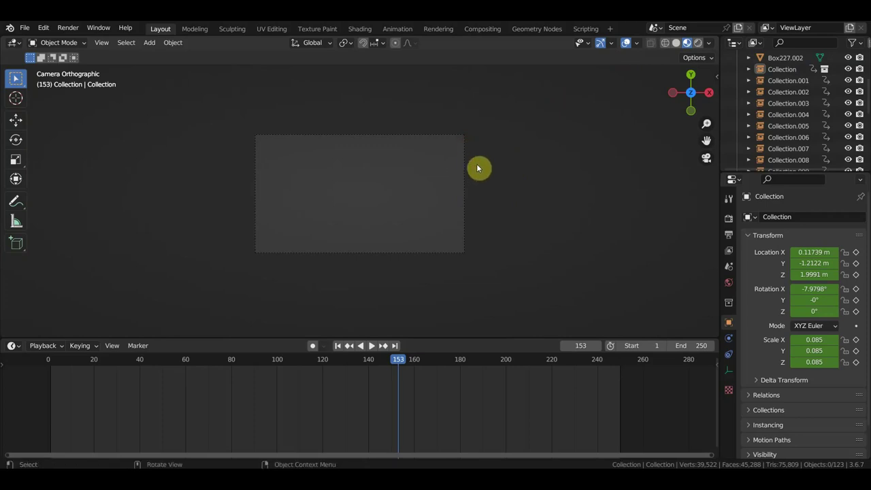
scroll(787, 86, "up", 3)
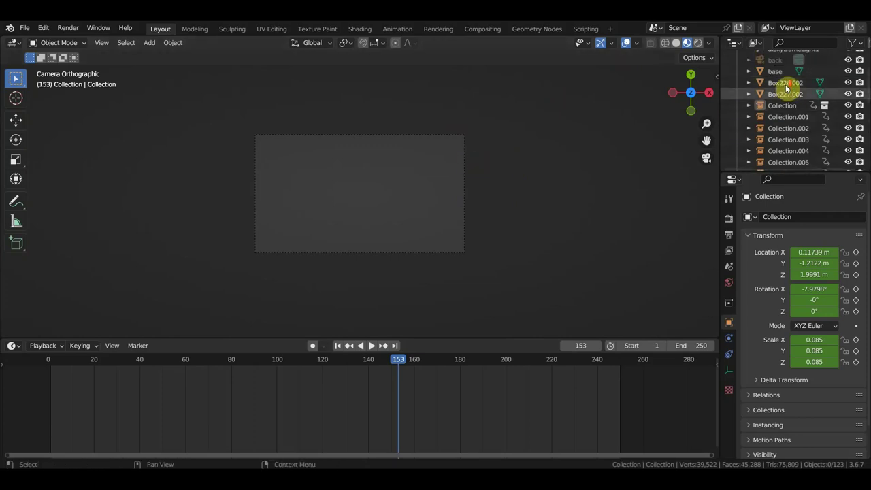
scroll(786, 88, "up", 2)
scroll(784, 94, "up", 2)
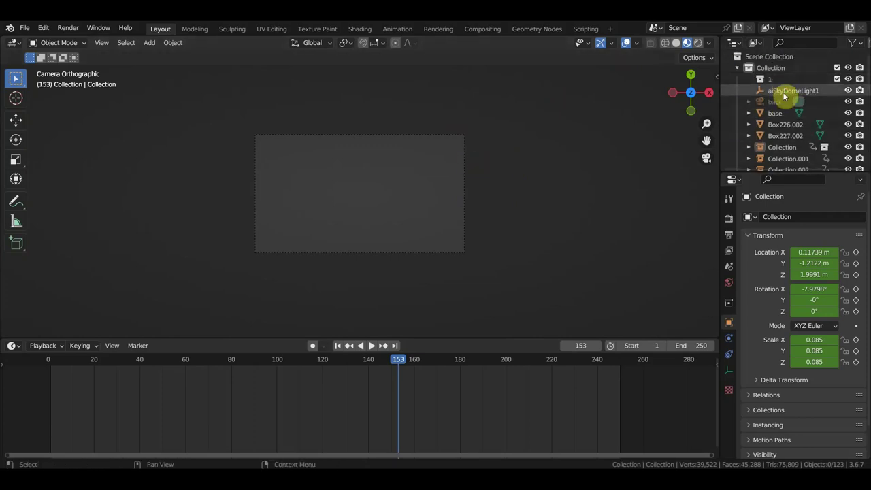
left_click(777, 103)
scroll(778, 111, "down", 3)
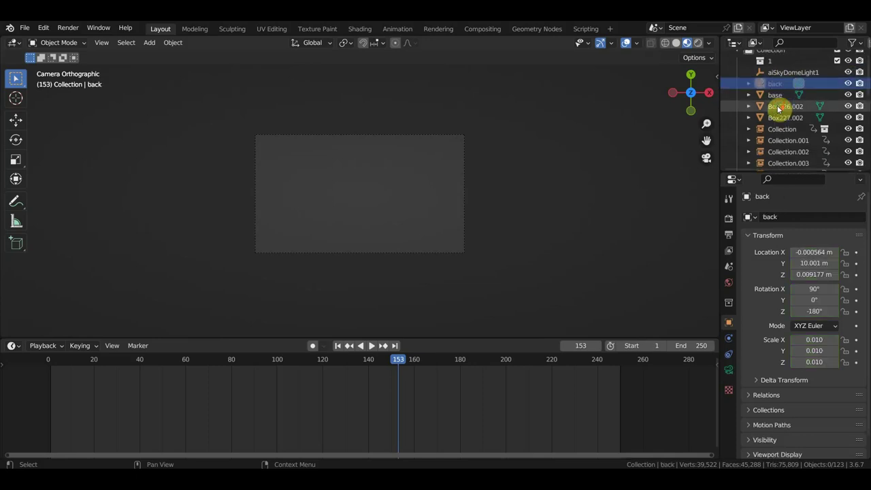
scroll(778, 108, "down", 5)
scroll(778, 116, "down", 5)
scroll(795, 170, "down", 2)
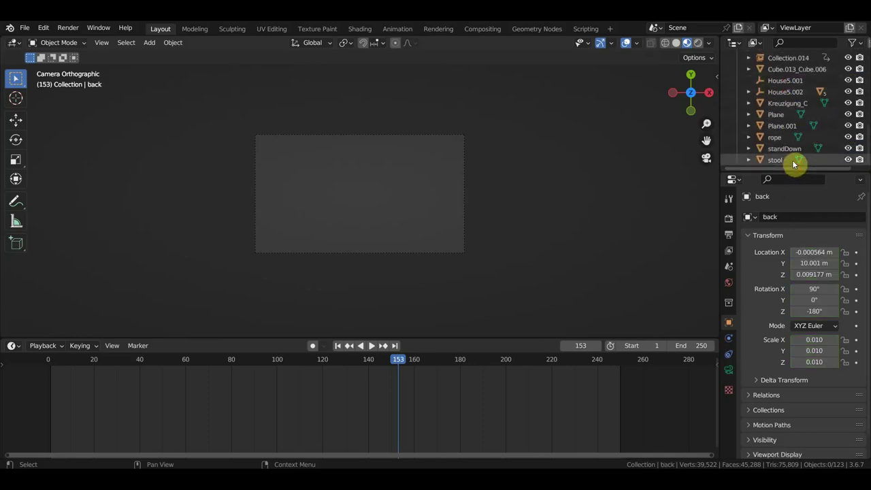
scroll(790, 142, "up", 4)
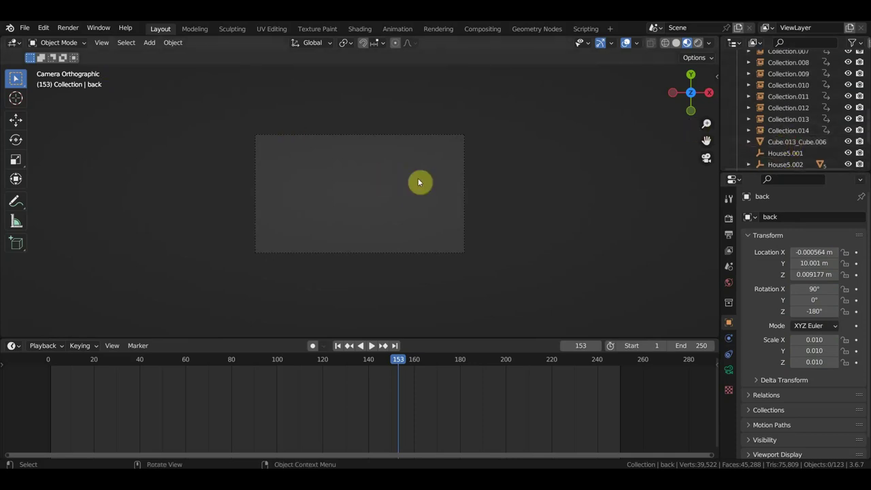
Try walk navigation, return to a low front perspective view, and bring up the Add menu
key("shift+grave")
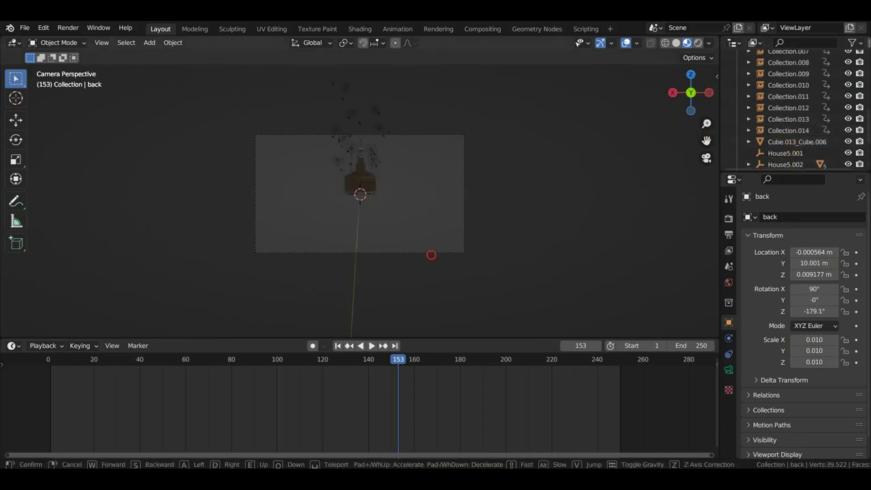
left_click(415, 211)
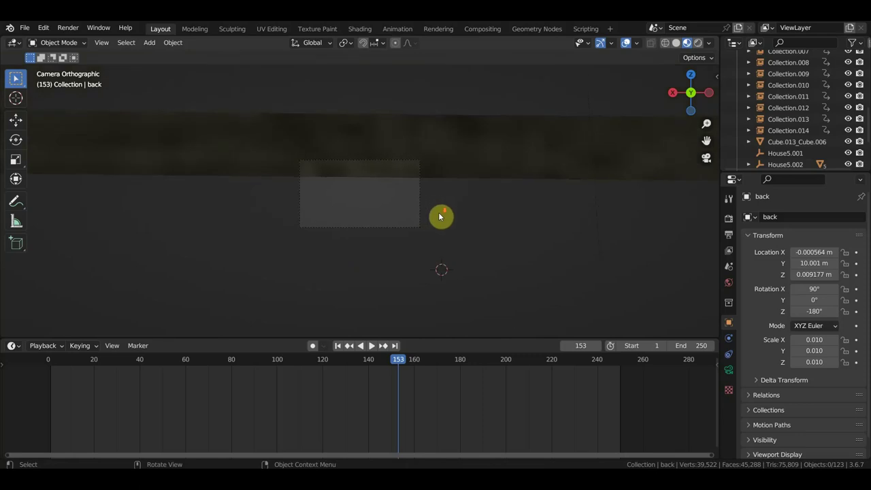
key("KP_0")
scroll(443, 218, "down", 2)
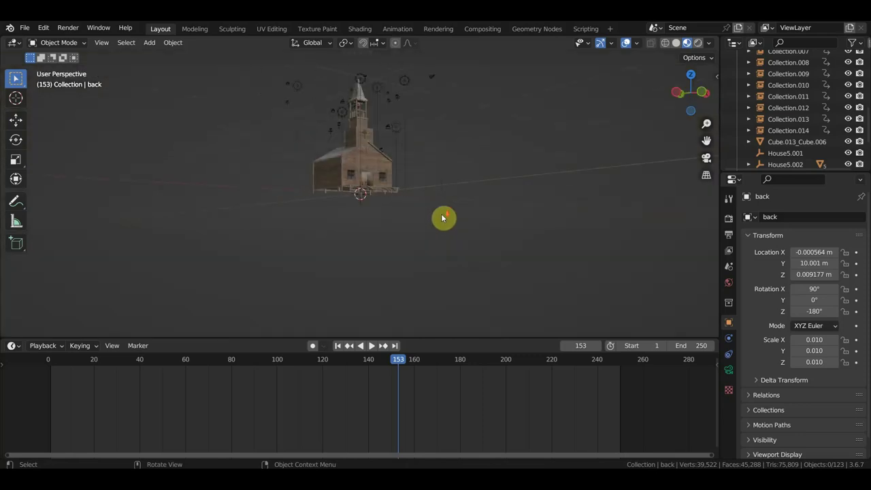
middle_click_drag(443, 218, 393, 234)
left_click(149, 43)
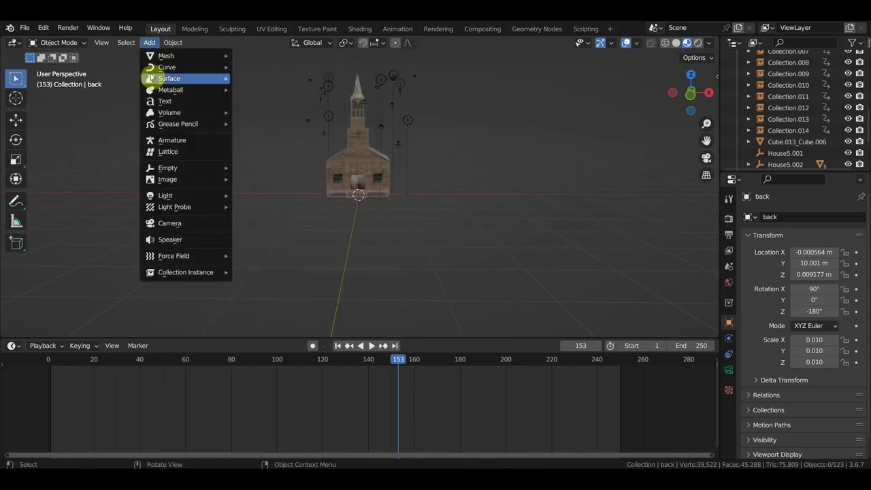
Add a camera, look through it, and orbit out to see the whole scene
left_click(179, 228)
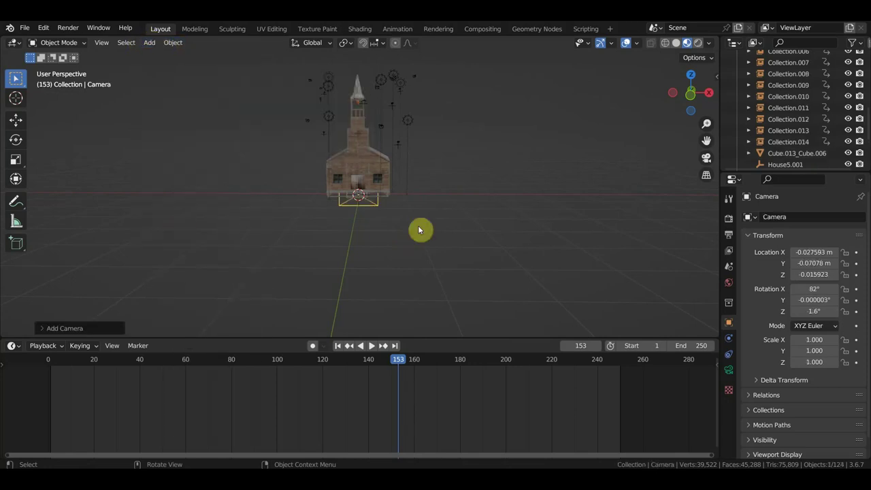
middle_click_drag(419, 230, 435, 257, "shift")
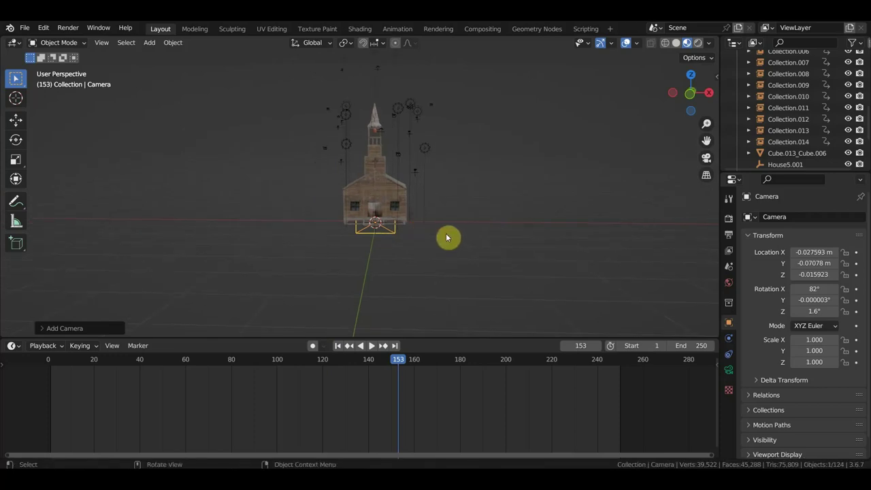
key("KP_0")
key("shift+grave")
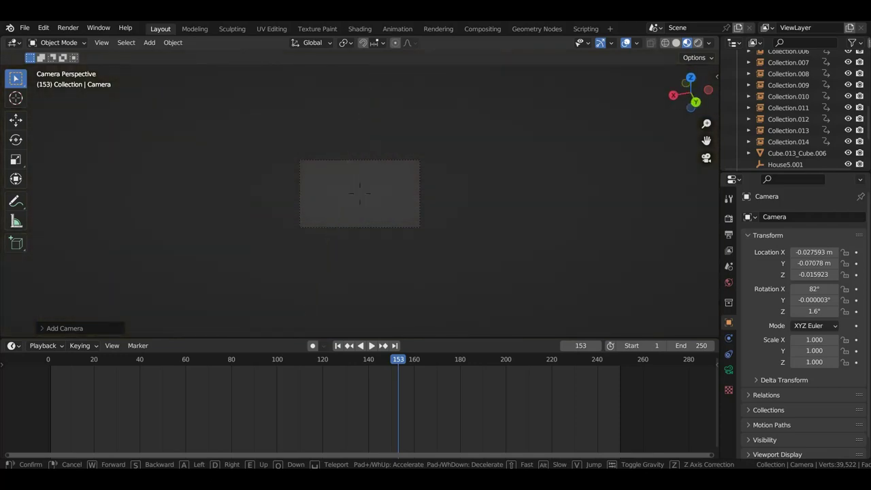
key("Escape")
mouse_move(444, 233)
middle_mouse_down()
mouse_move(449, 288)
mouse_move(516, 284)
middle_mouse_up()
scroll(511, 276, "down", 2)
scroll(489, 264, "up", 2)
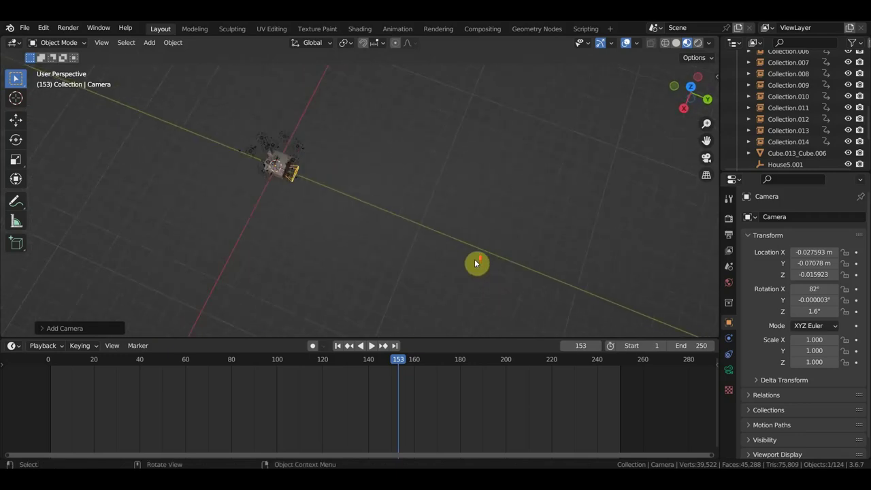
scroll(476, 263, "up", 1)
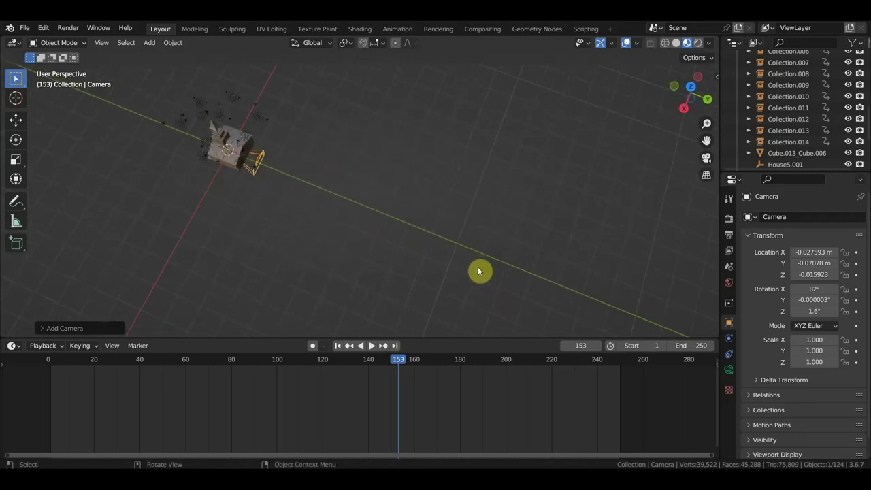
Move the camera out to about Y -8.23 m and show its 50 mm lens settings
key("g")
left_click(294, 199)
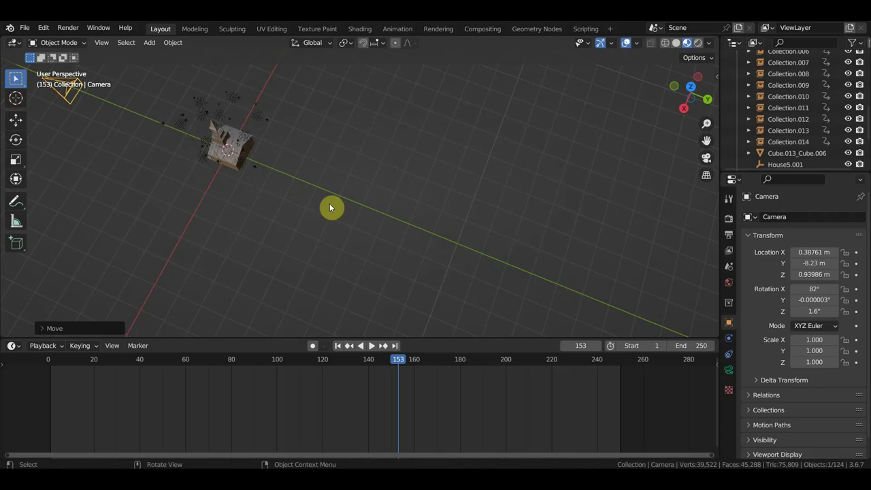
key("KP_0")
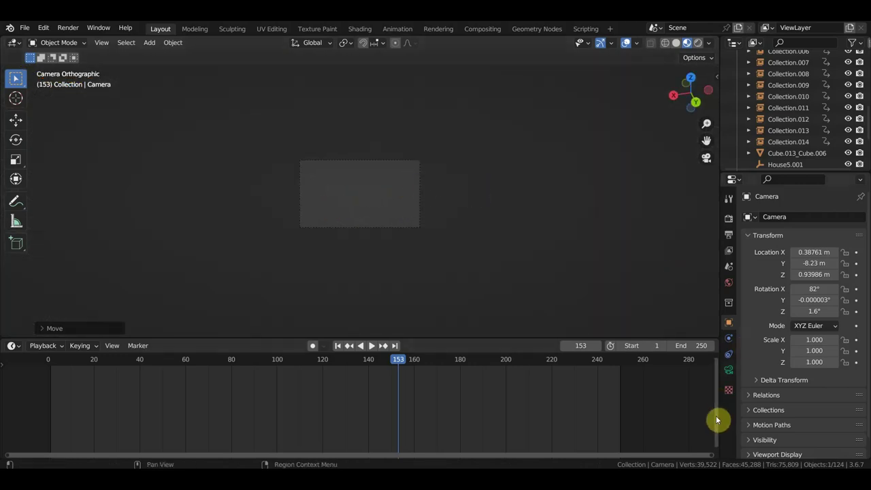
left_click(729, 370)
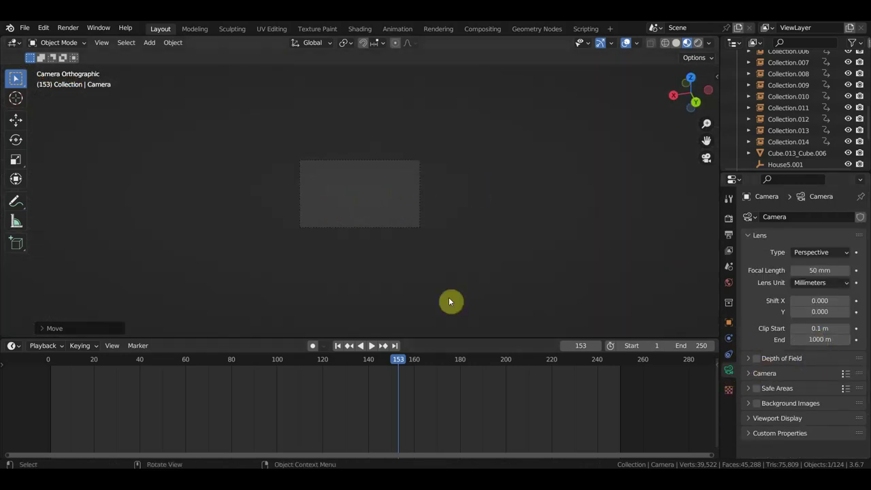
Zoom in on the scene and collapse the last move's adjustment panel
scroll(790, 156, "down", 3)
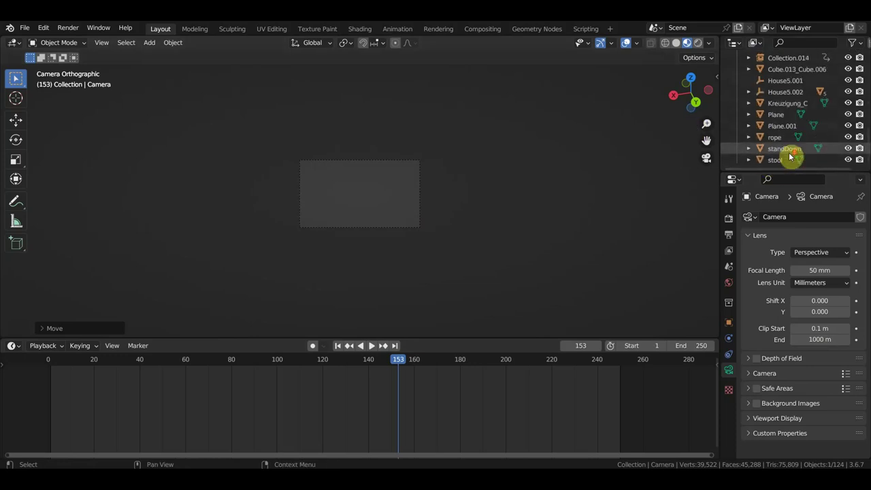
scroll(791, 155, "up", 3)
scroll(794, 154, "up", 1)
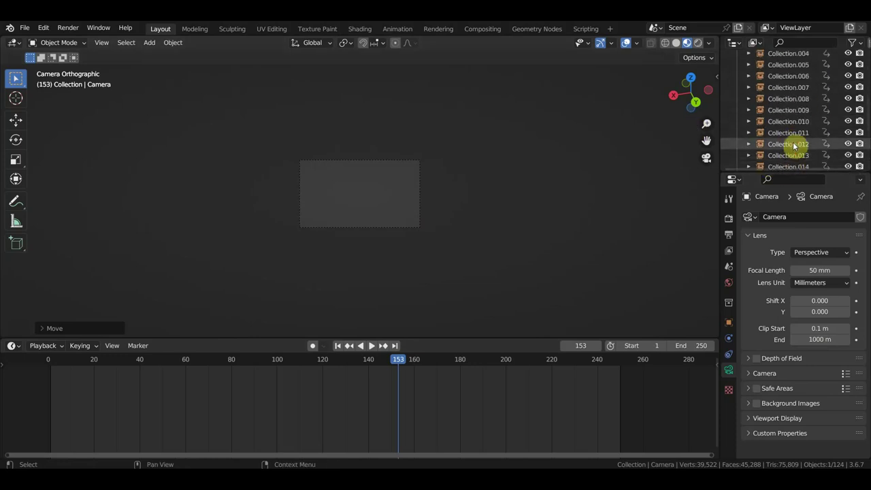
scroll(794, 149, "up", 2)
scroll(794, 143, "up", 3)
scroll(795, 136, "up", 1)
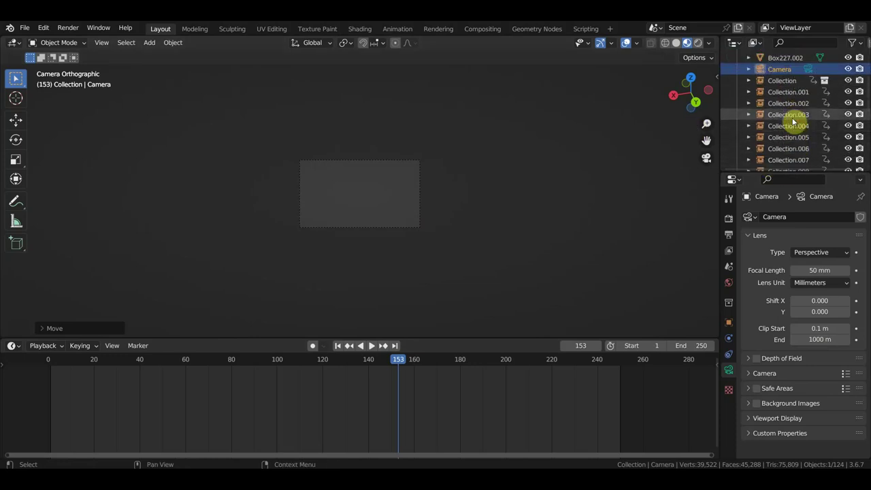
left_click(780, 69)
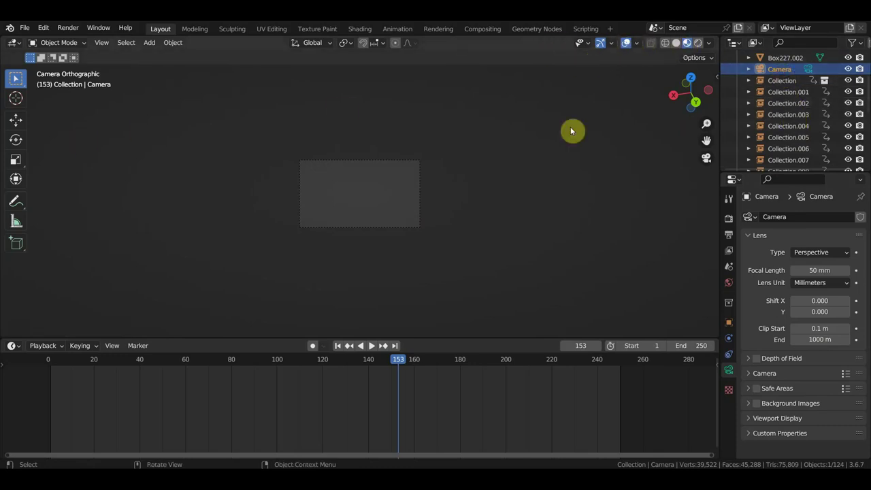
Orbit around the camera and church, check the camera view, then recentre the front orthographic view
middle_click_drag(571, 130, 486, 164)
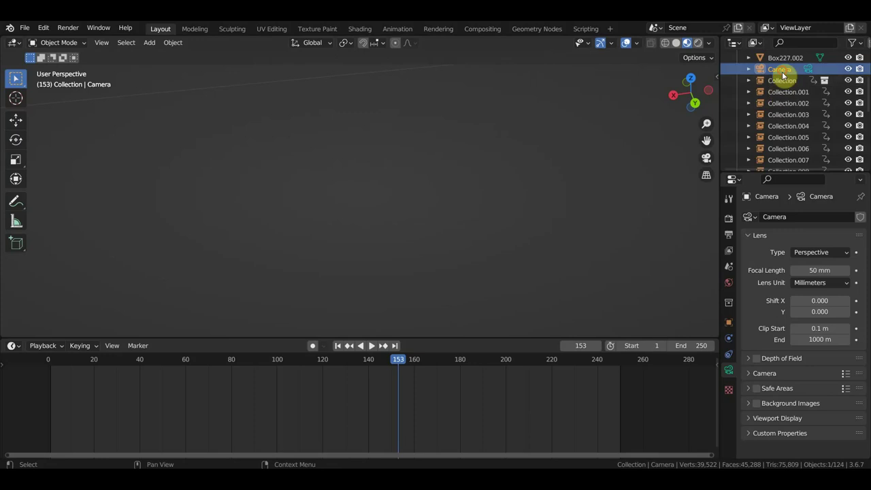
mouse_move(579, 177)
middle_mouse_down()
mouse_move(502, 209)
mouse_move(498, 245)
middle_mouse_up()
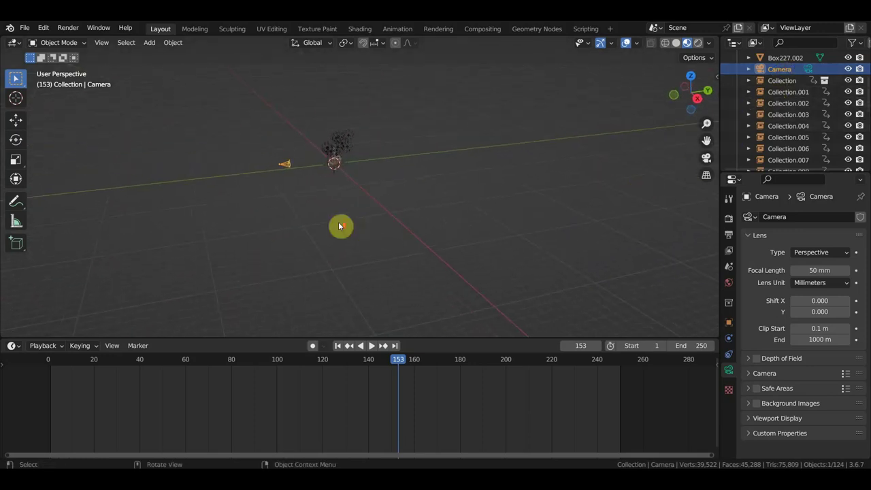
scroll(499, 245, "up", 3)
middle_click_drag(522, 179, 500, 175)
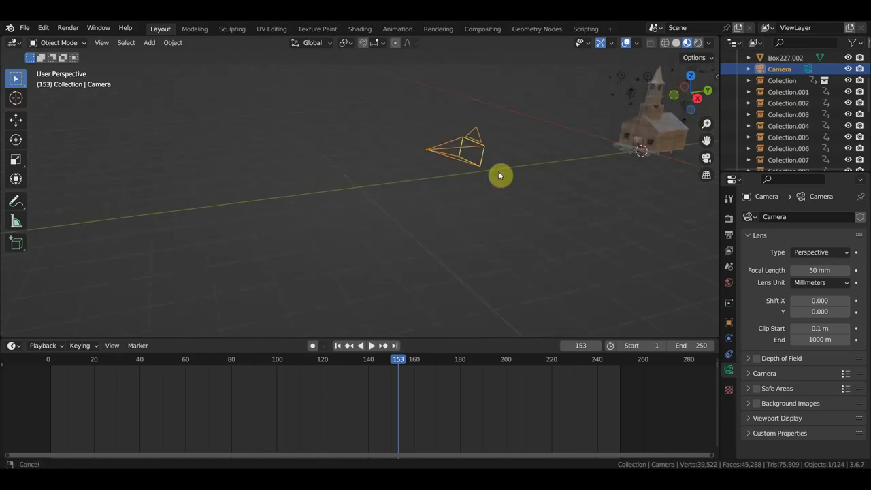
key("KP_0")
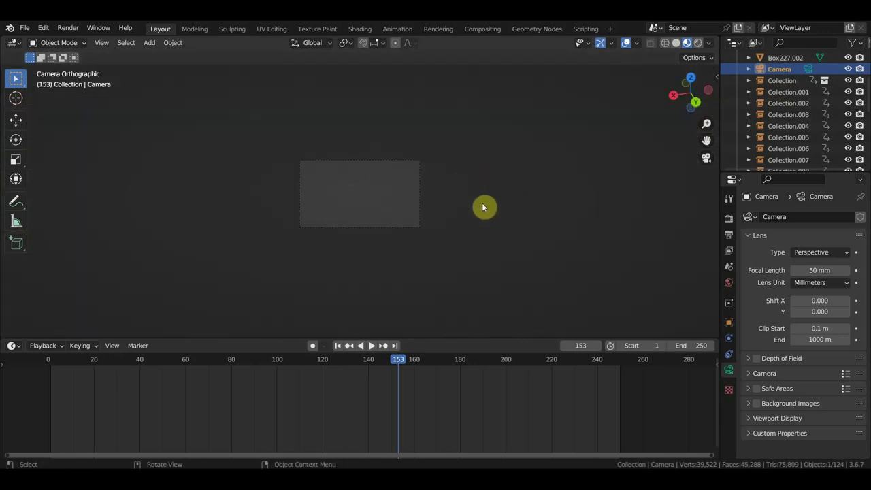
key("KP_1")
middle_click_drag(459, 177, 446, 214, "shift")
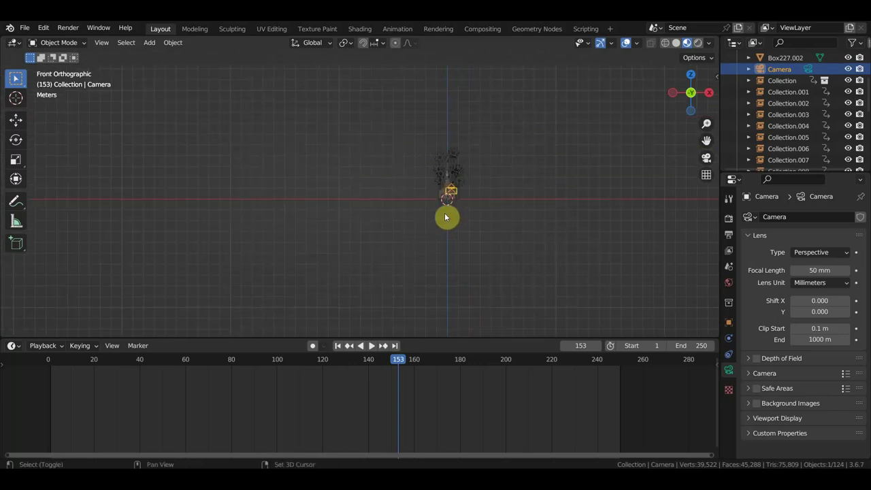
Save the scene as a new file named 'Церковь Дедвуд вороны.blend' beside the original
left_click(26, 29)
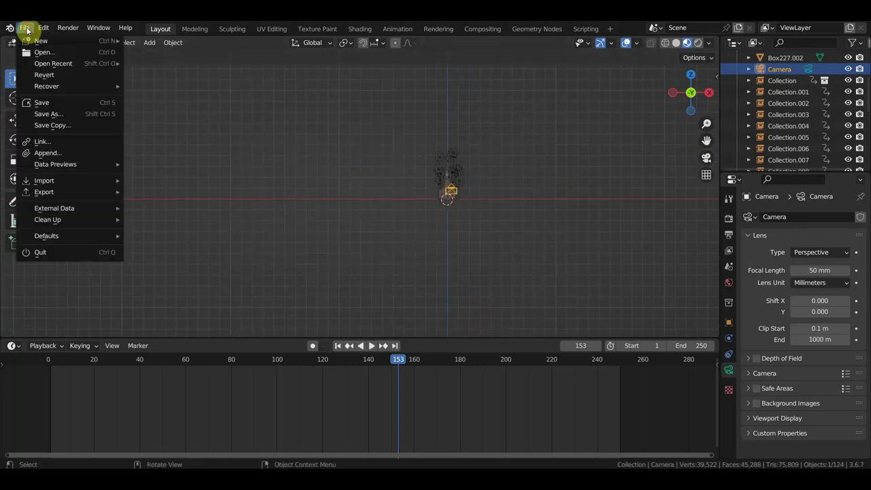
left_click(55, 114)
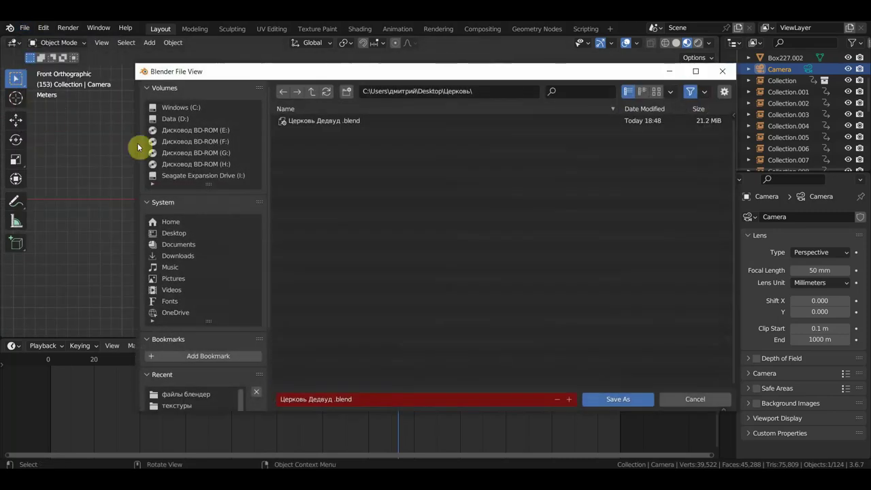
left_click(328, 122)
left_click(368, 404)
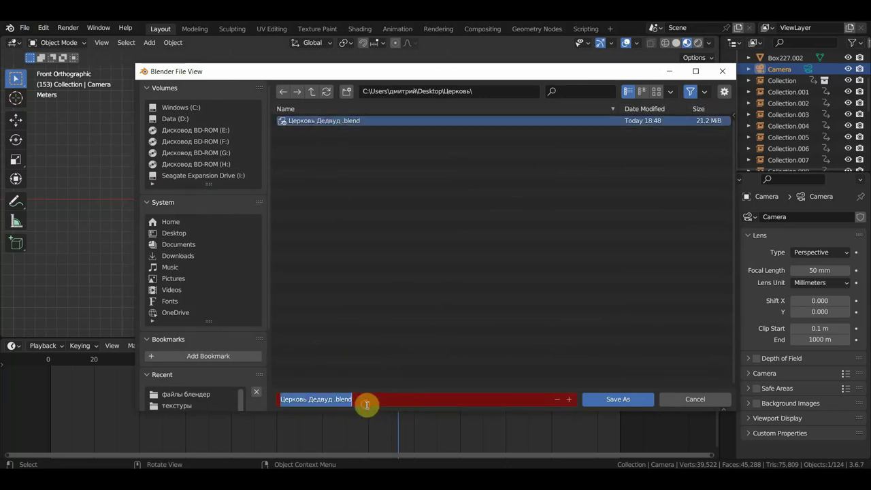
left_click_drag(363, 400, 335, 399)
type("вороны")
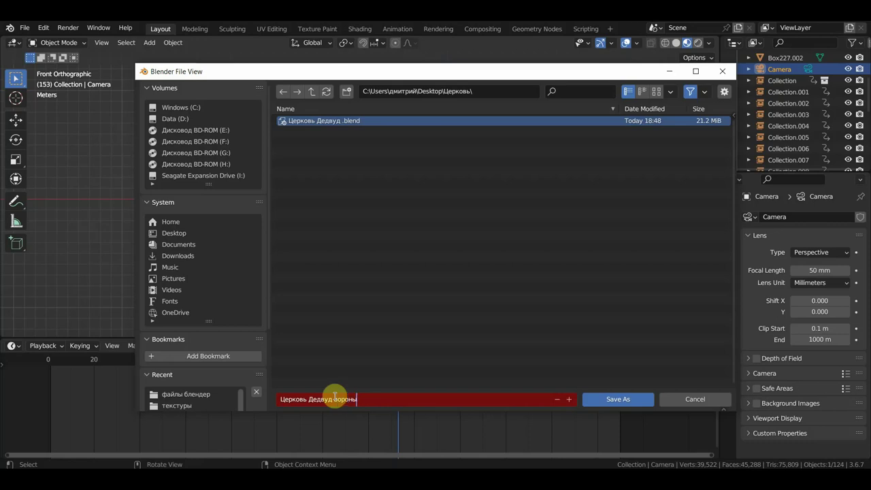
key("Return")
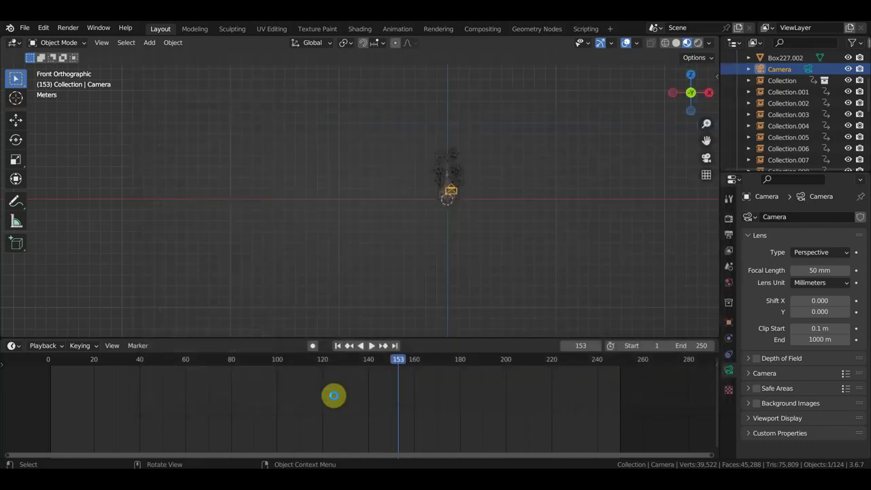
left_click(25, 28)
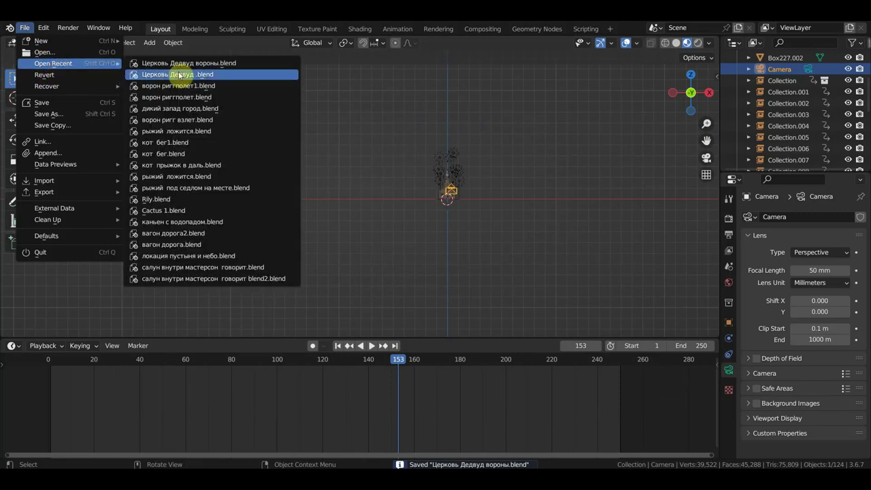
mouse_move(53, 64)
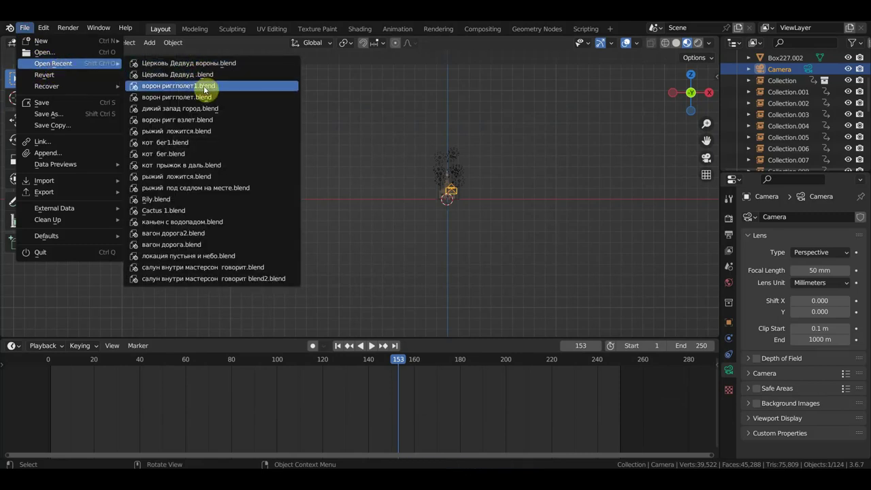
Open ворон риггполет1.blend, delete its camera and light, and save the file
left_click(204, 89)
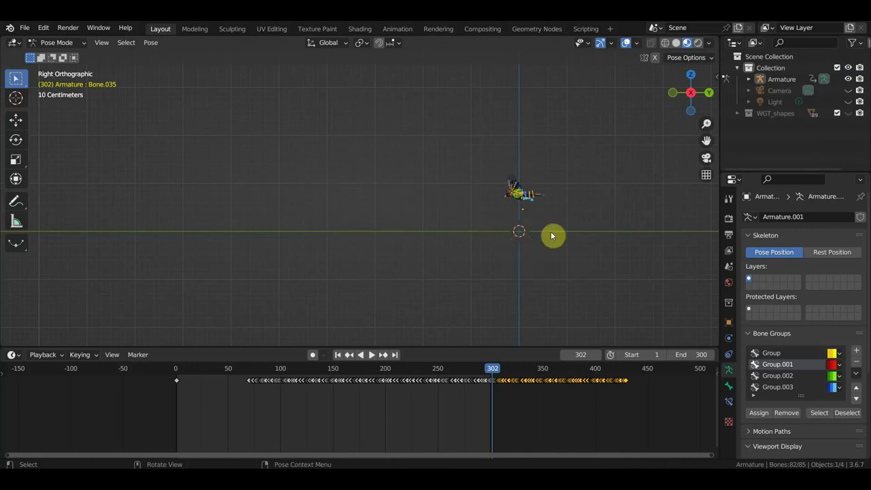
left_click(780, 92)
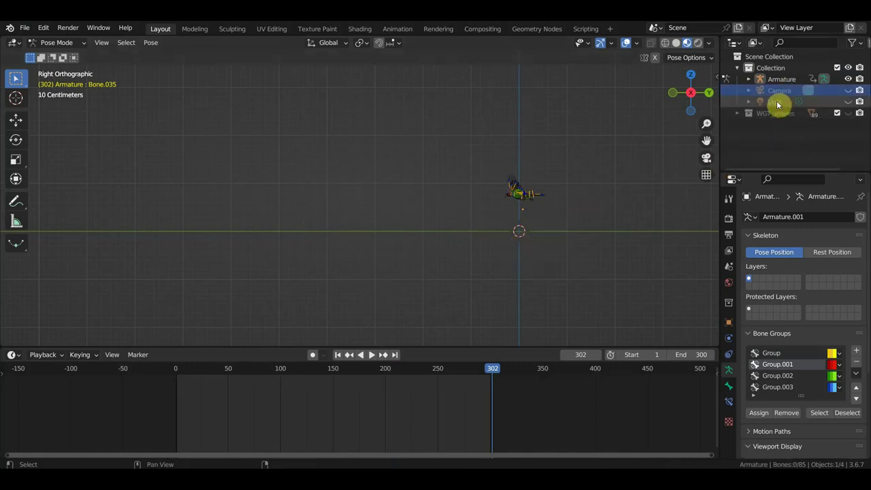
key("Delete")
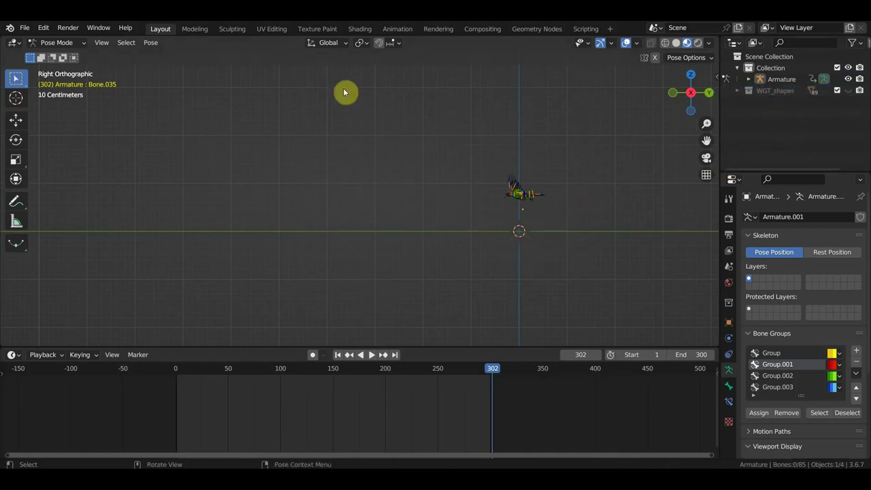
left_click(23, 28)
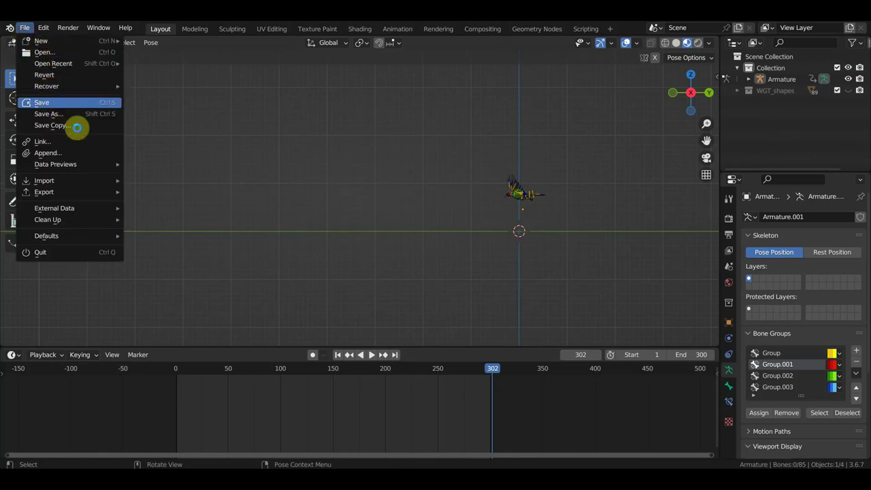
key("Return")
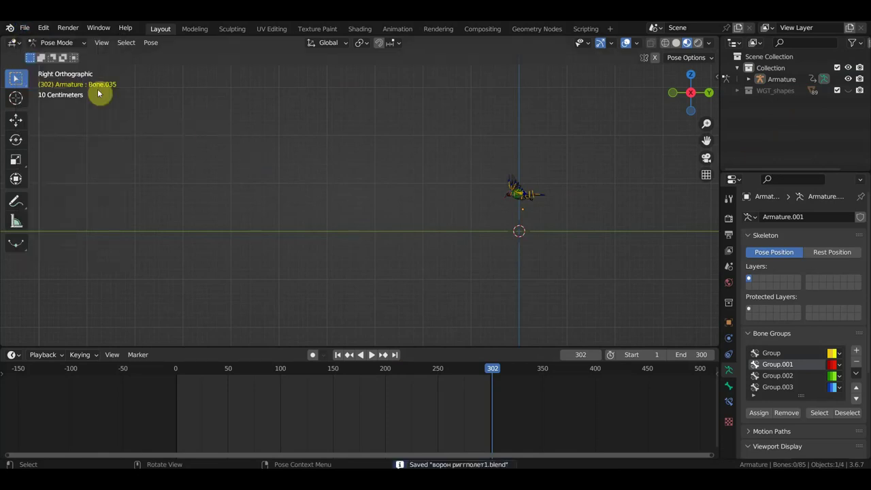
left_click(25, 28)
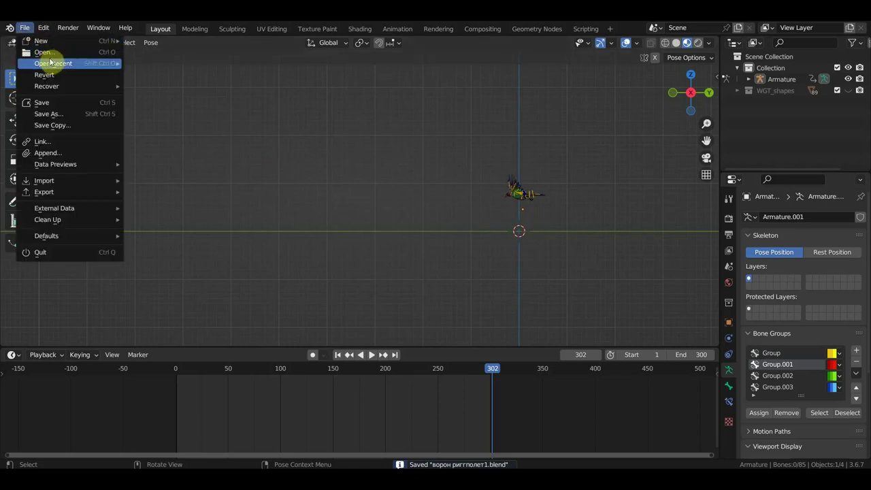
mouse_move(54, 63)
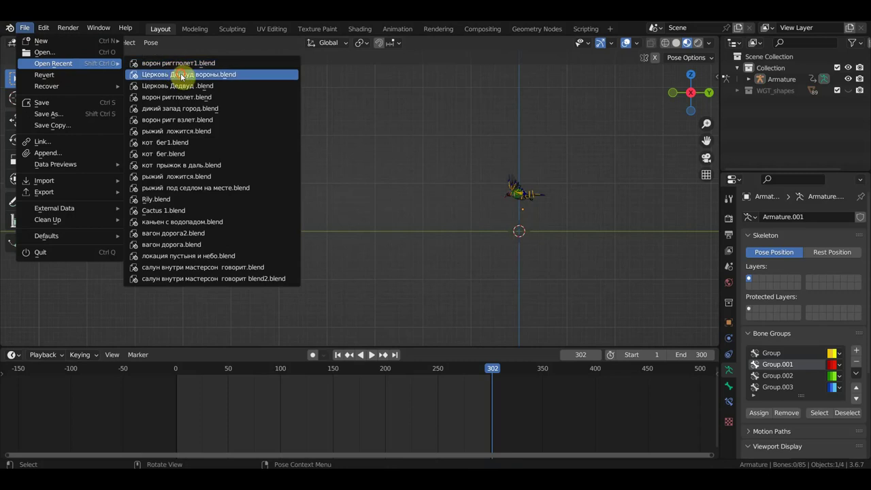
Reopen 'Церковь Дедвуд вороны.blend' and view the centred church through the scene camera
key("Return")
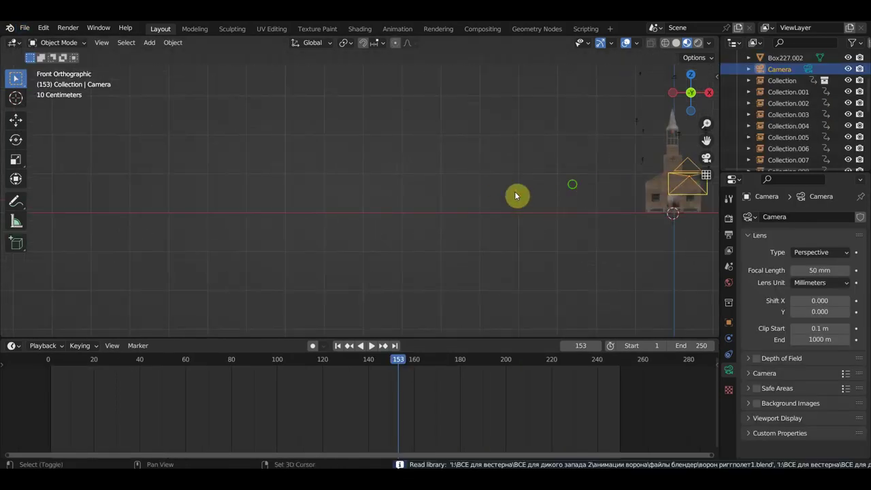
middle_click_drag(517, 194, 325, 184, "shift")
key("KP_0")
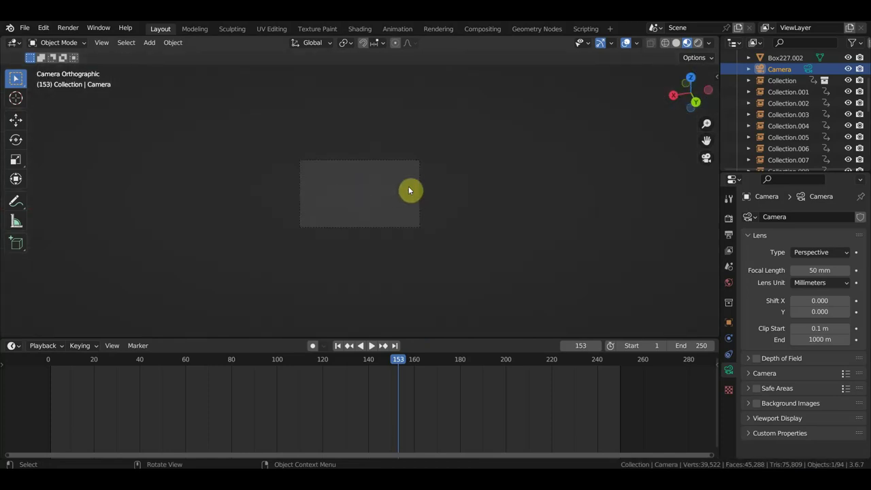
left_click(421, 192)
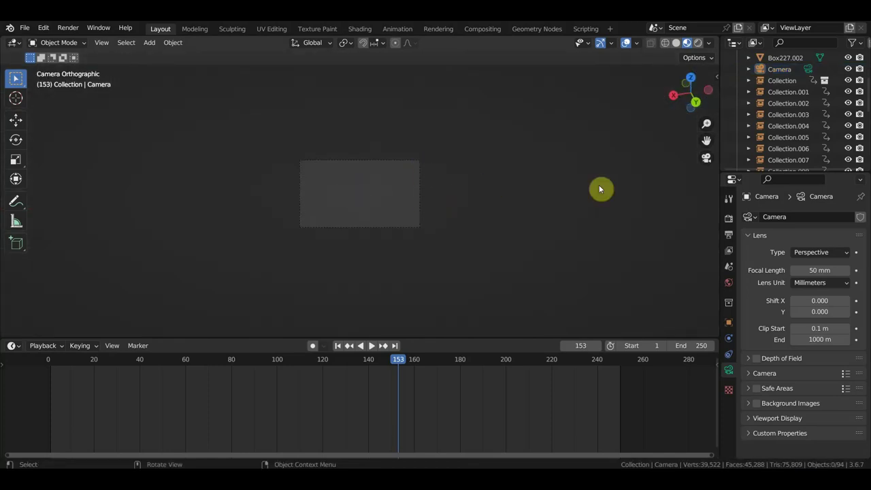
Select the 'back' camera in the Outliner and bring up its object context menu
left_click(786, 71)
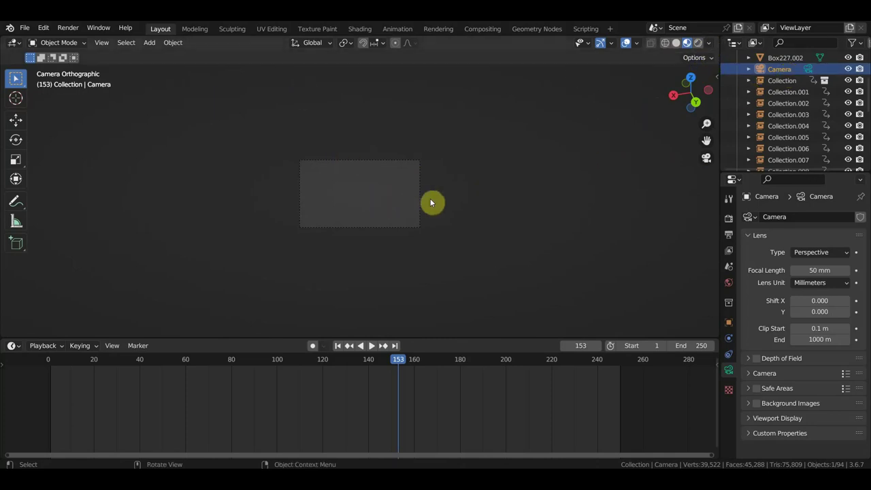
scroll(787, 76, "up", 3)
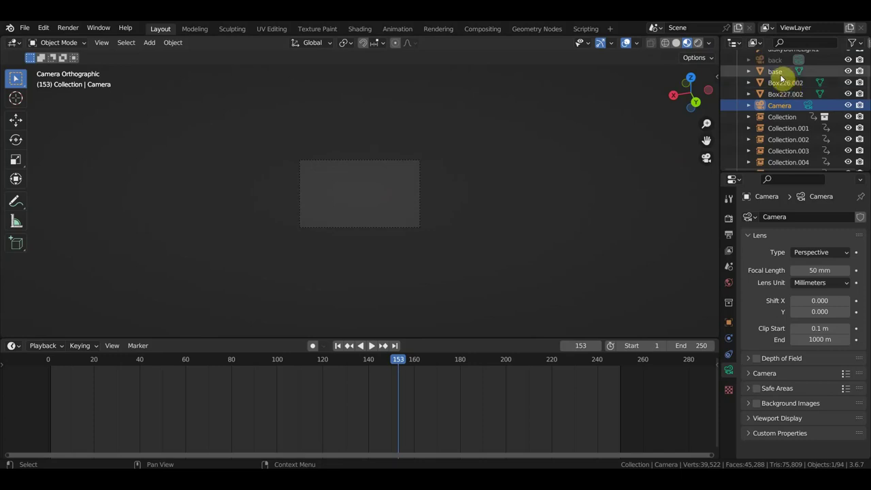
left_click(776, 62)
scroll(778, 86, "up", 2)
scroll(776, 99, "up", 1)
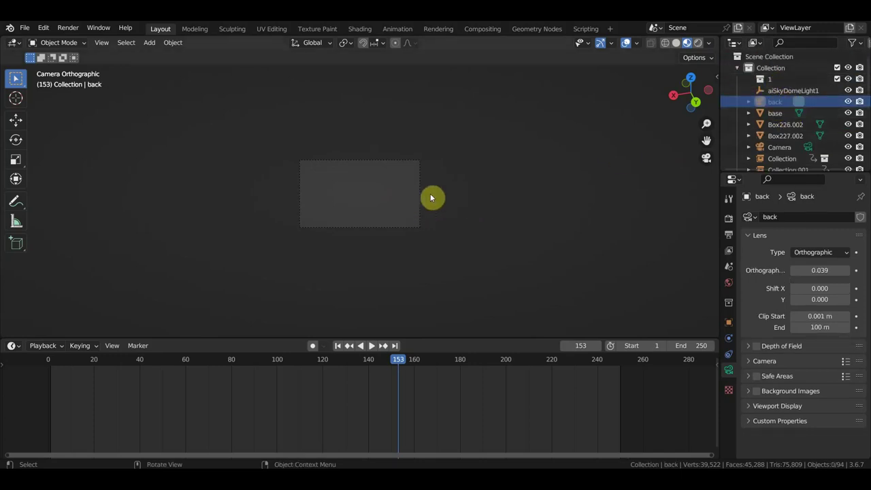
mouse_move(431, 198)
middle_mouse_down()
mouse_move(527, 195)
mouse_move(443, 189)
mouse_move(449, 233)
mouse_move(422, 224)
mouse_move(465, 130)
mouse_move(453, 282)
mouse_move(448, 238)
mouse_move(490, 210)
middle_mouse_up()
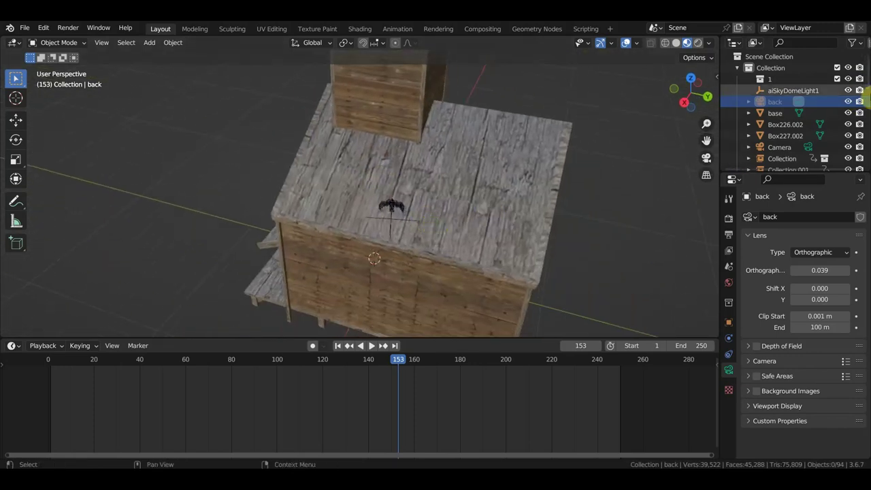
right_click(779, 107)
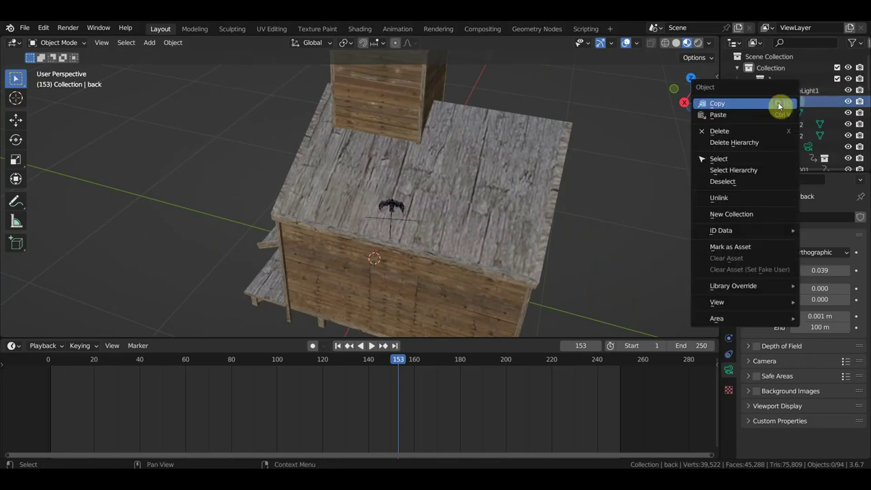
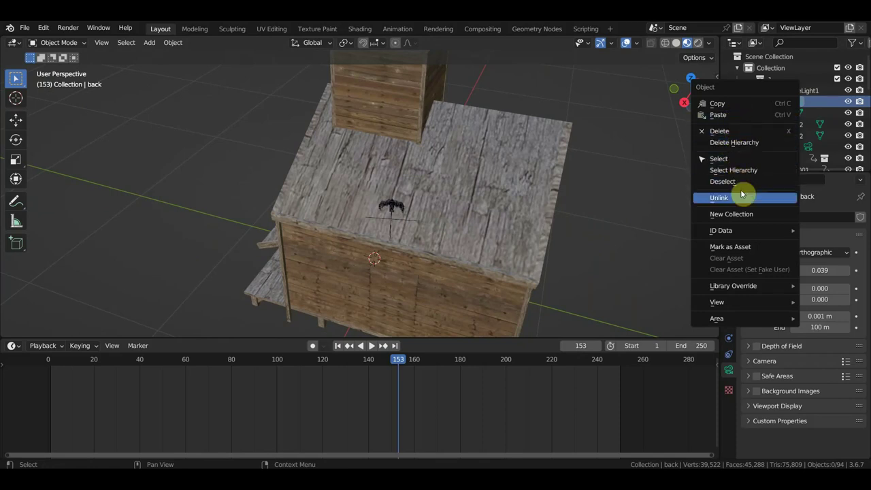
Delete the 'back' object and view the scene through the camera
left_click(732, 144)
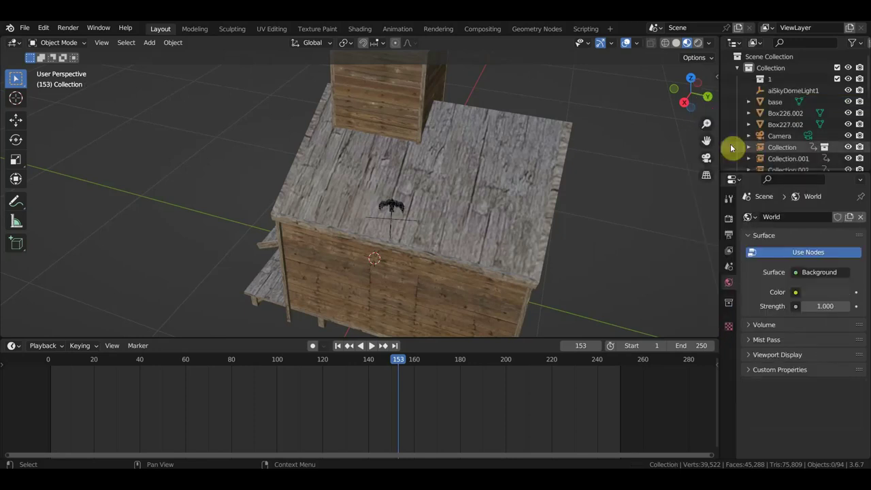
left_click(778, 103)
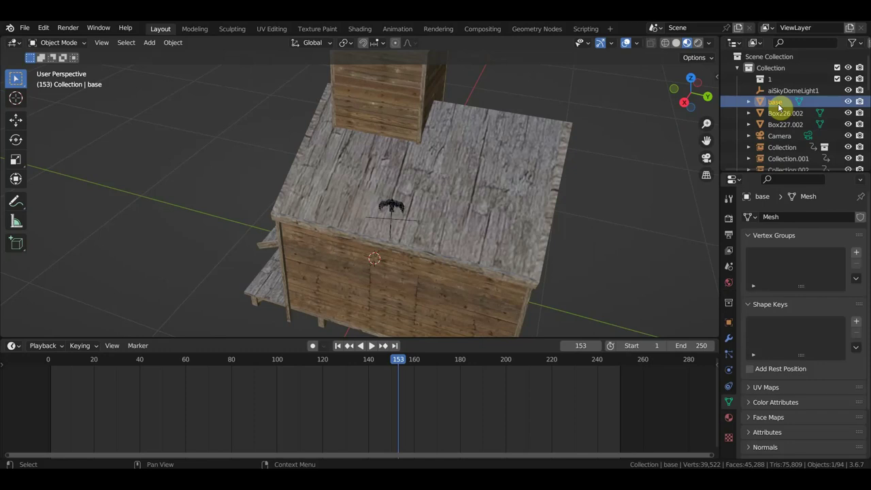
left_click(790, 138)
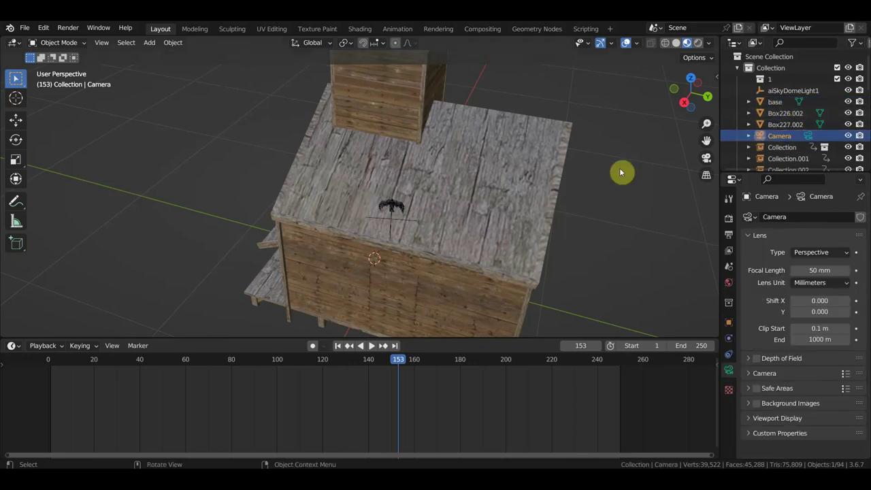
key("KP_0")
scroll(451, 206, "up", 4)
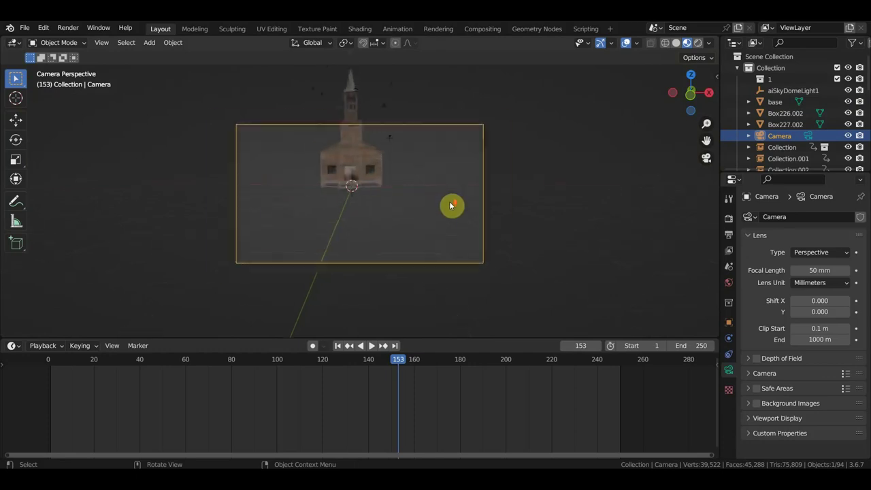
scroll(462, 204, "up", 2)
Fly the camera closer so the church tower and birds fill the frame, hiding overlays
key("shift+grave")
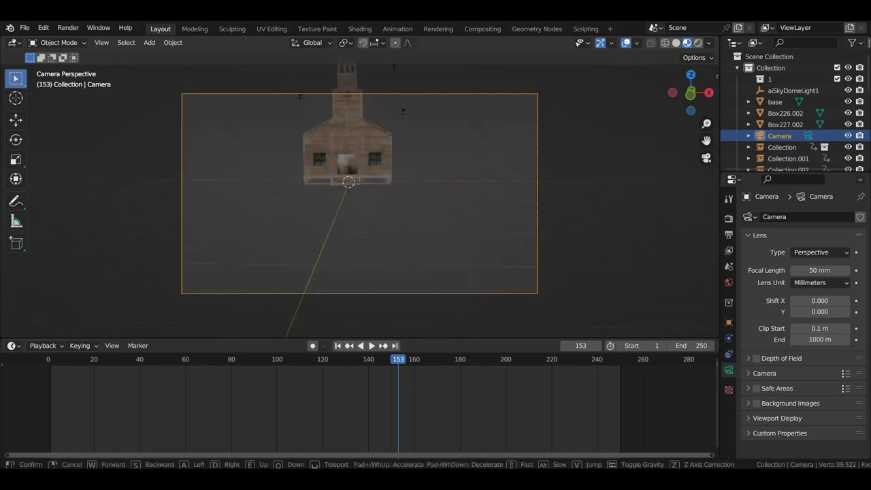
key("w")
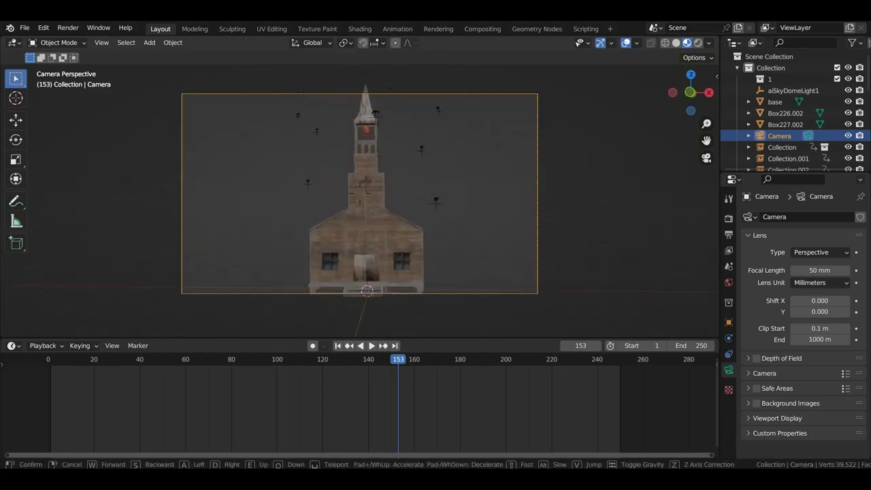
key("Escape")
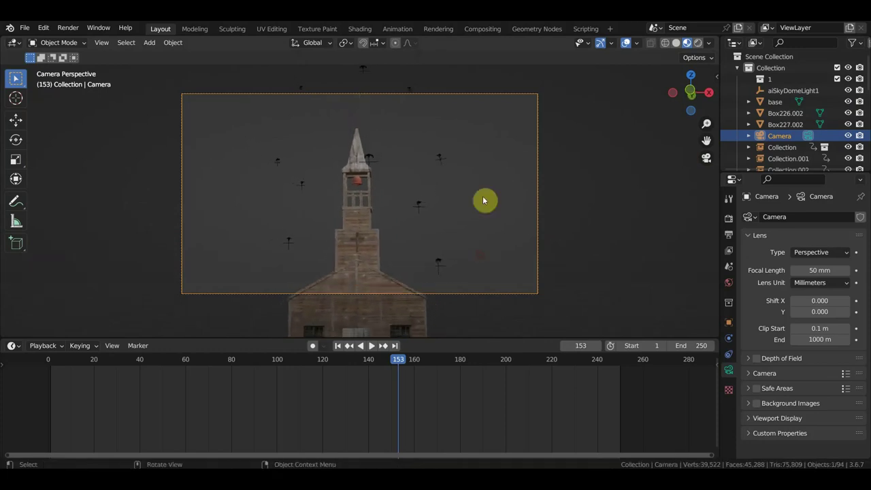
key("Down")
left_click(628, 43)
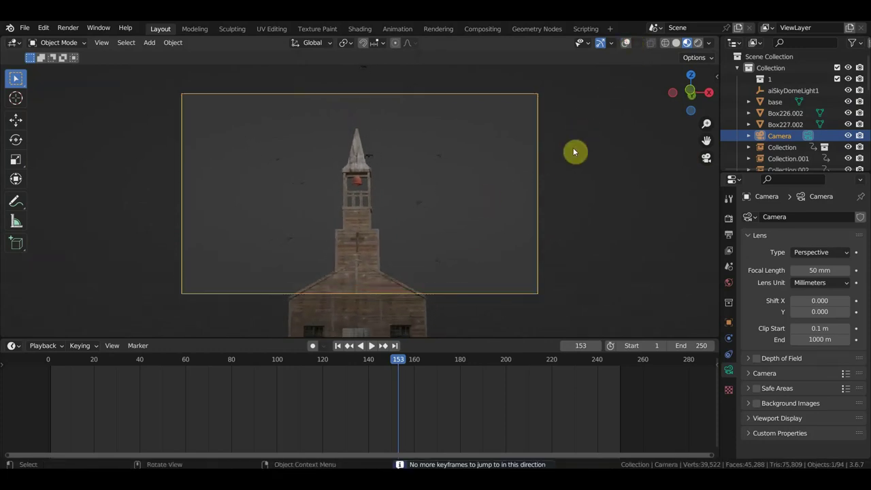
Play the bird animation from the first frame to preview the shot
key("space")
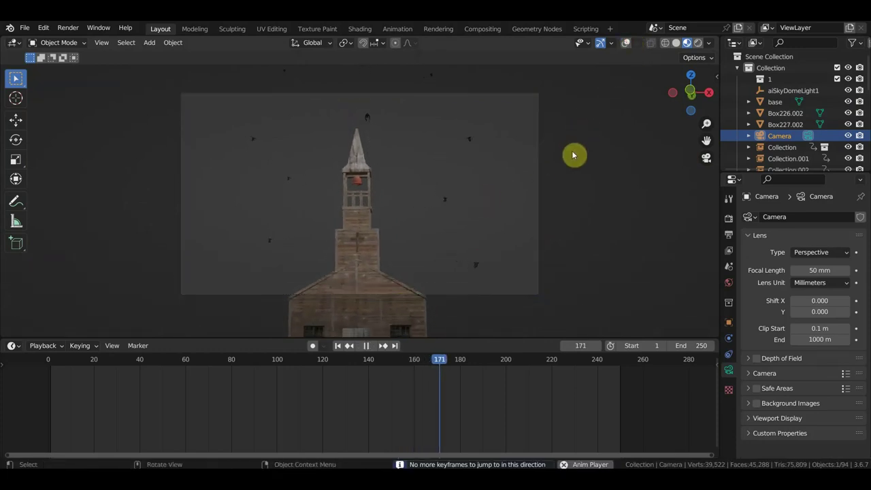
key("space")
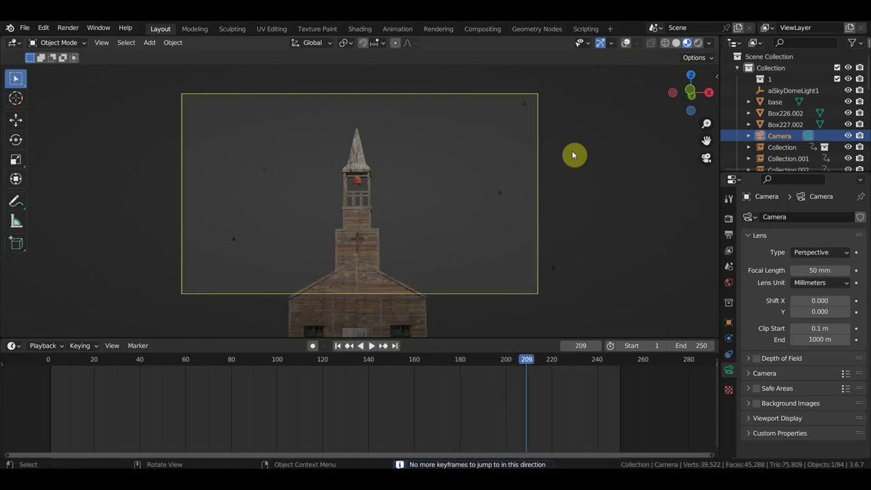
left_click(55, 365)
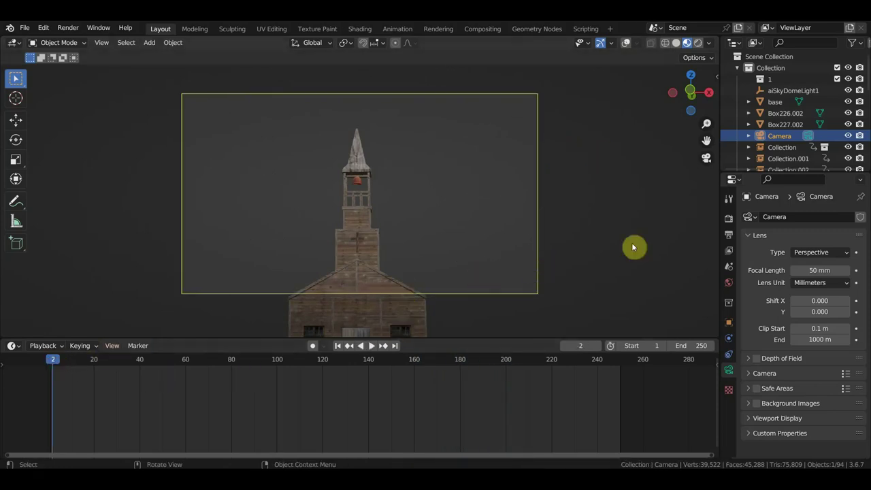
key("space")
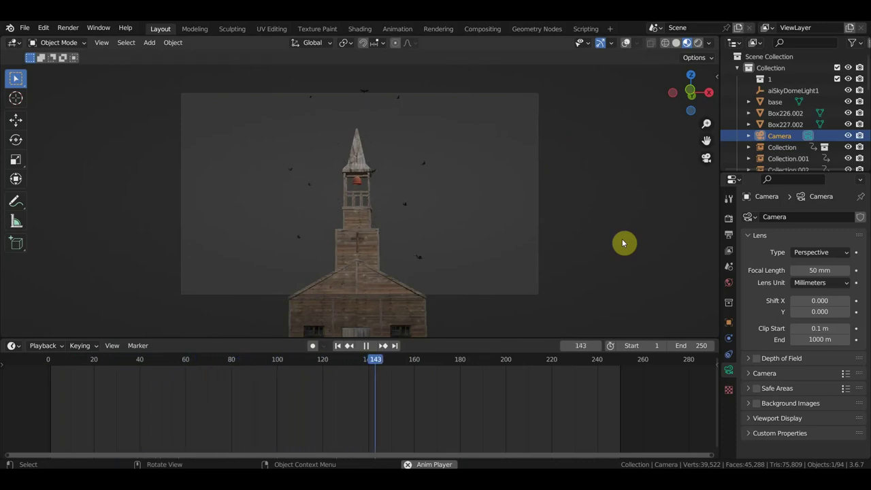
Stop playback, zoom in on the bell tower and select the red bell
key("space")
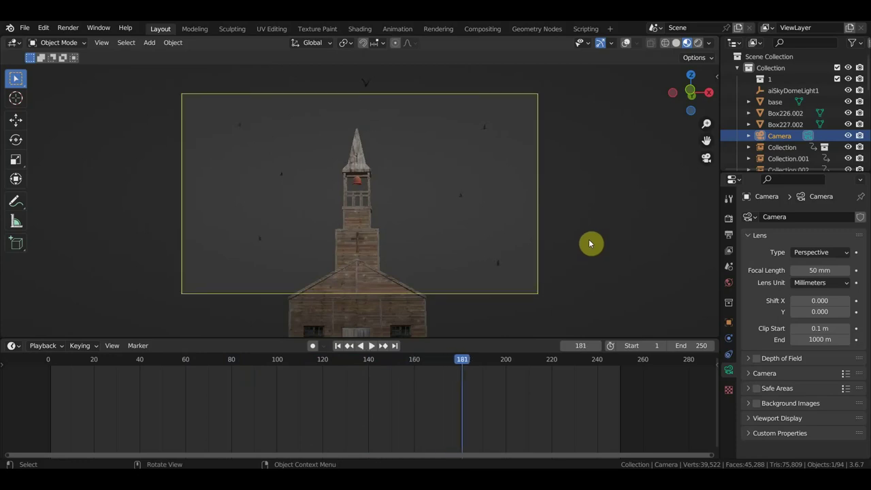
scroll(558, 246, "up", 3)
mouse_move(511, 254)
middle_mouse_down()
mouse_move(541, 268)
mouse_move(593, 263)
middle_mouse_up()
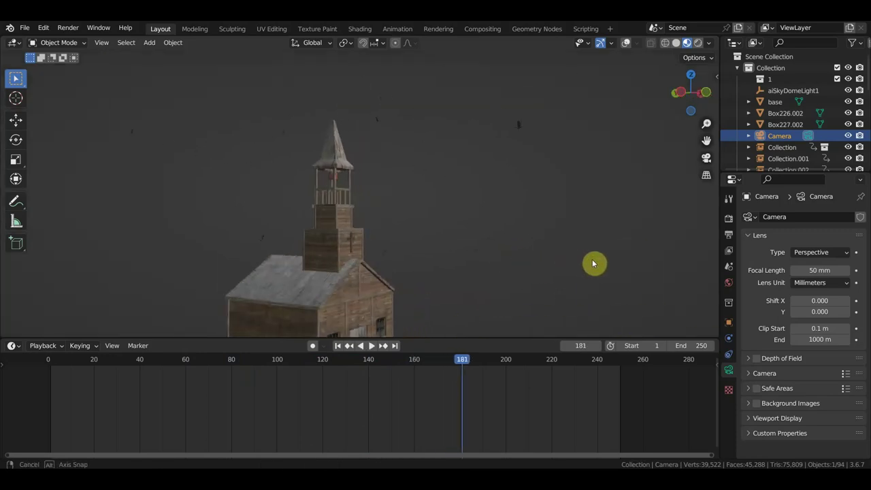
scroll(398, 204, "up", 2)
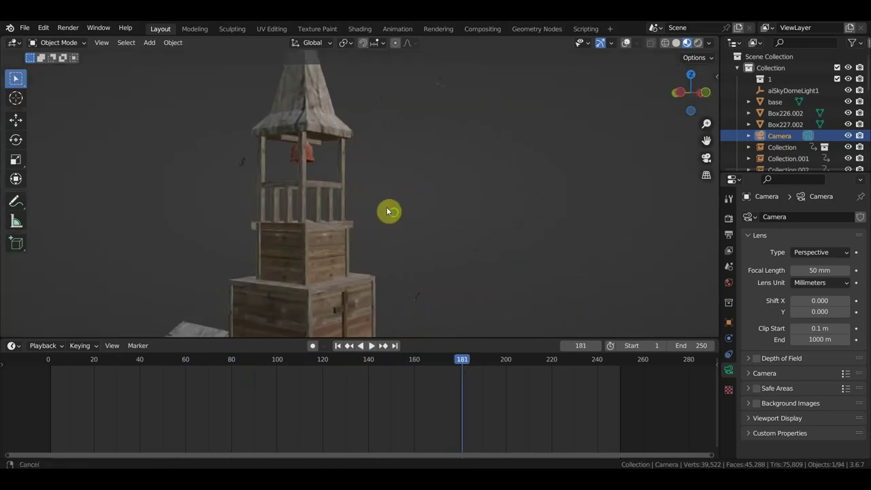
middle_click_drag(388, 212, 521, 249, "shift")
scroll(488, 260, "up", 4)
left_click(489, 182)
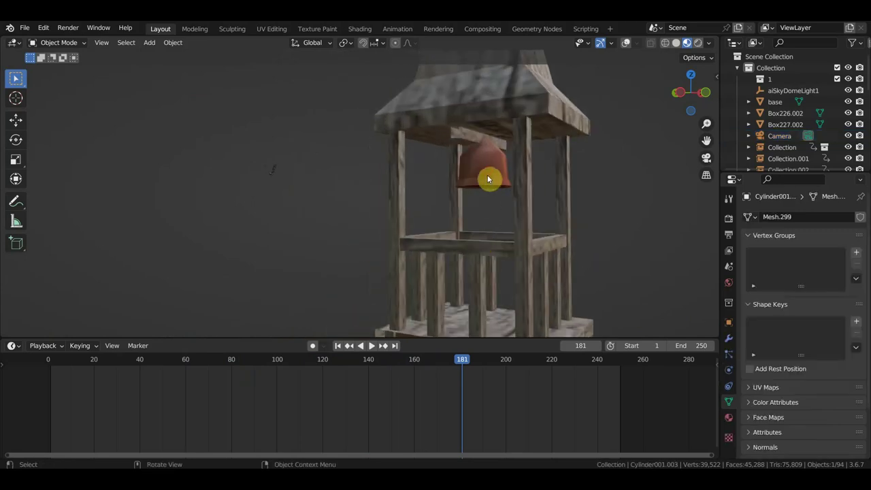
Show overlays again and view the whole church in Right Orthographic
left_click(627, 44)
mouse_move(620, 102)
middle_mouse_down()
mouse_move(613, 144)
mouse_move(661, 146)
mouse_move(546, 194)
mouse_move(498, 140)
middle_mouse_up()
key("KP_3")
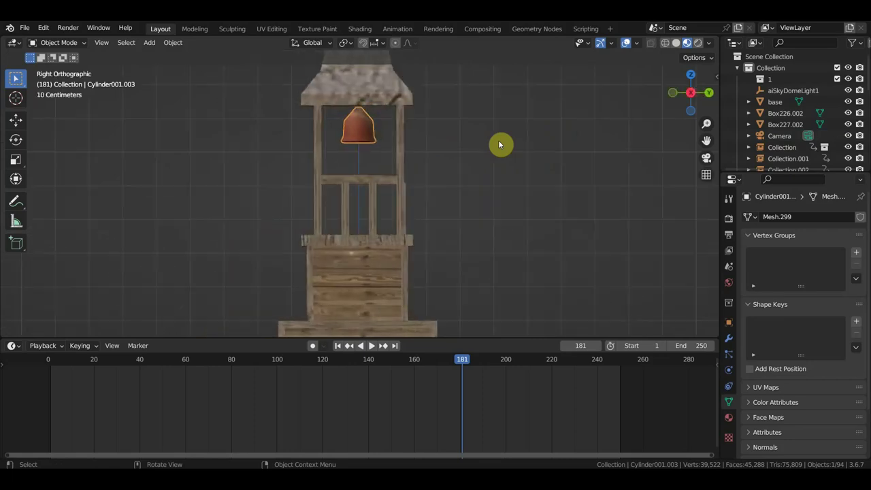
scroll(448, 201, "down", 3)
scroll(459, 164, "down", 3)
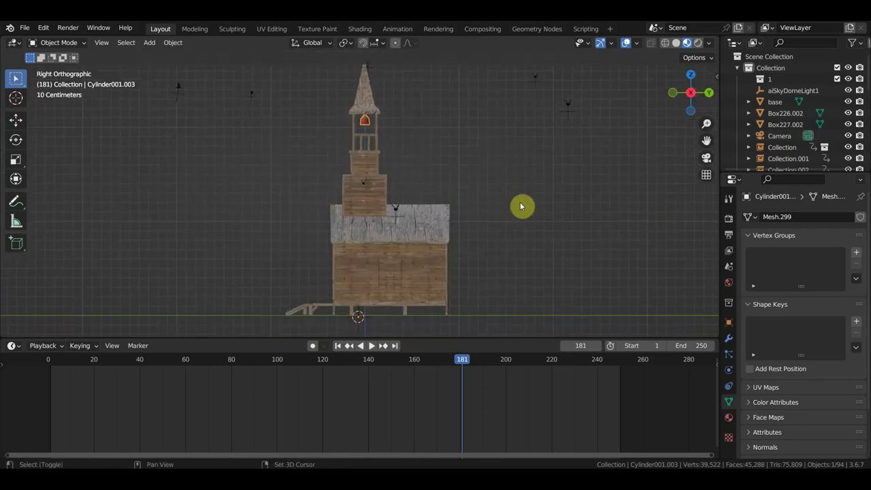
Add an armature at the church base and enable In Front under its Viewport Display
key("shift+a")
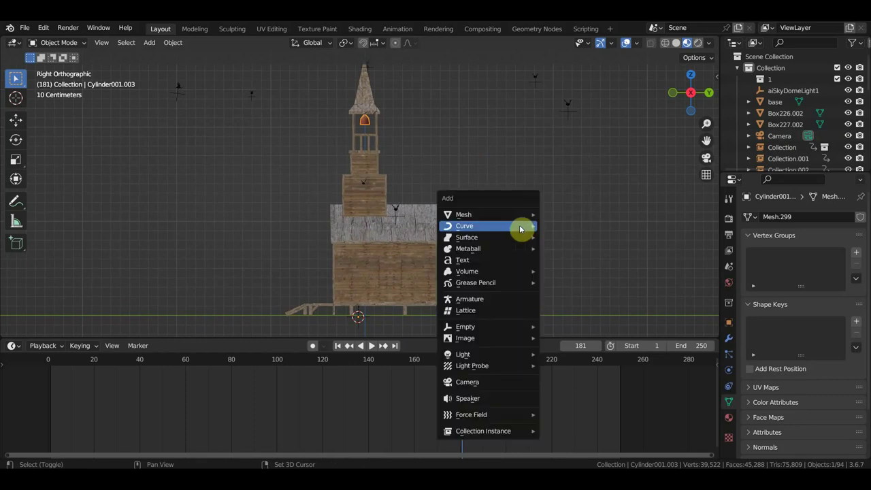
left_click(494, 301)
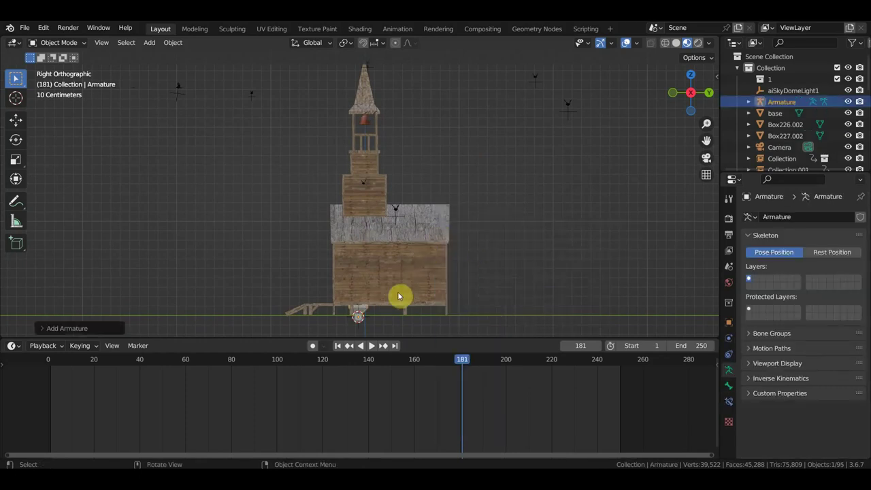
left_click(779, 380)
left_click(781, 364)
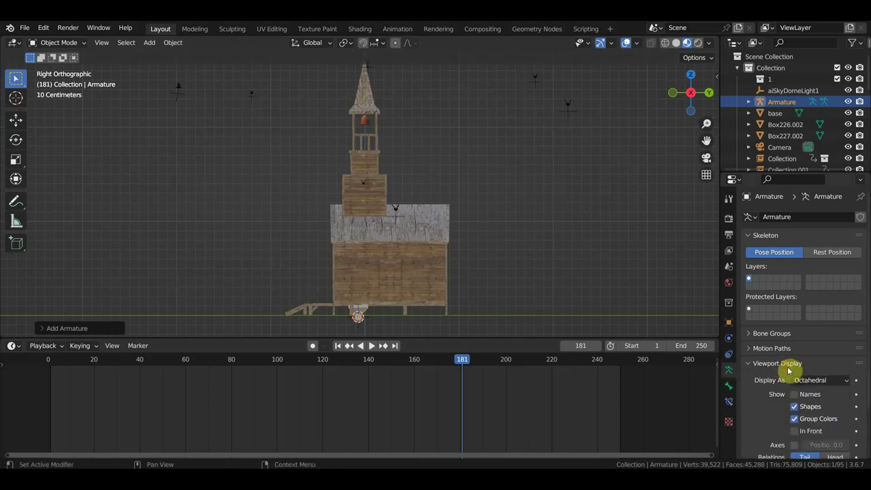
left_click(795, 431)
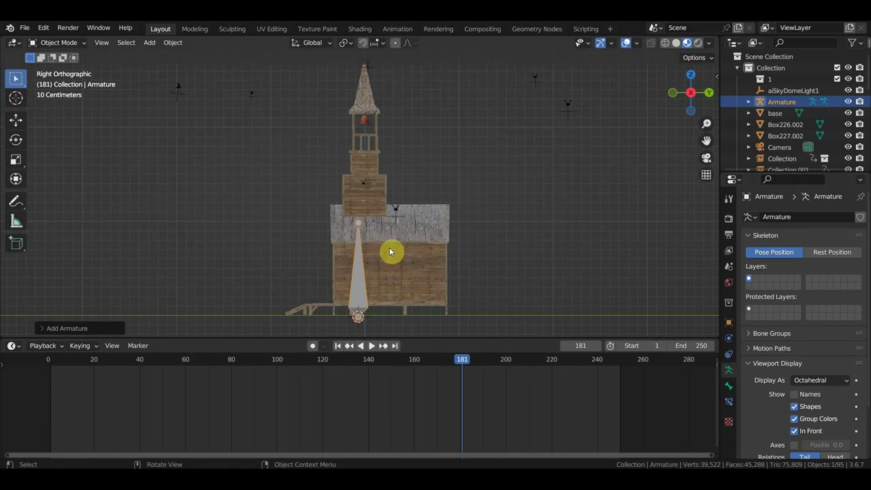
left_click(58, 43)
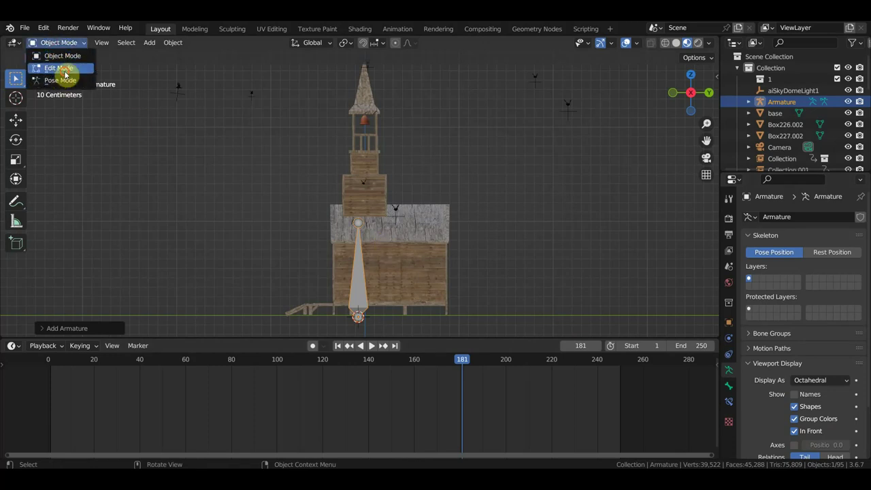
In Edit Mode, stretch the bone tip up to the tower and frame it in front view
left_click(65, 70)
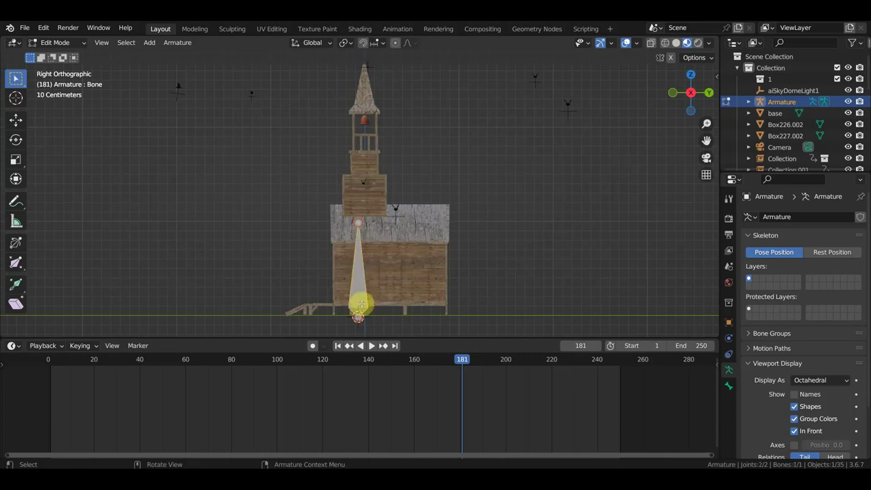
left_click_drag(366, 317, 375, 111)
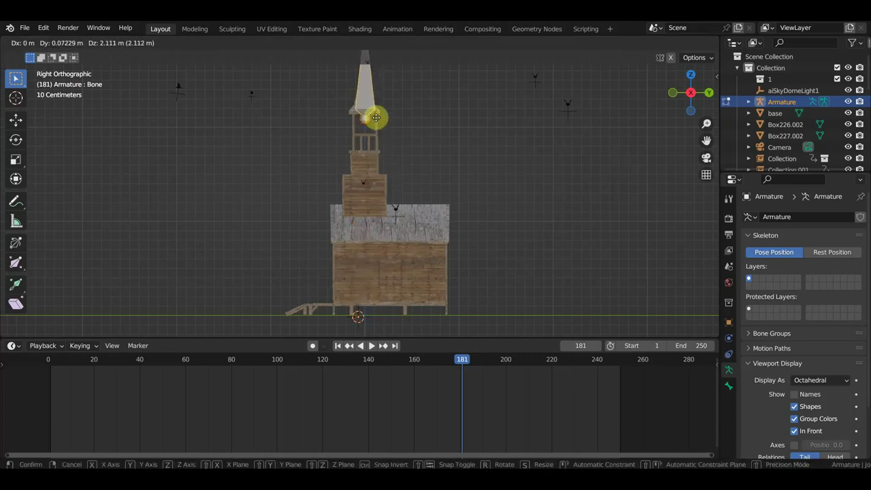
scroll(426, 144, "up", 3)
scroll(426, 143, "up", 2)
key("KP_1")
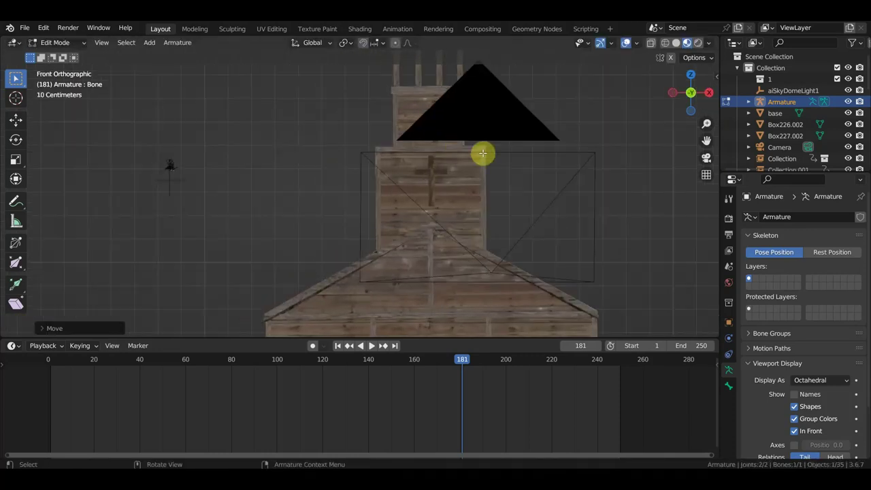
key("KP_Decimal")
scroll(506, 173, "up", 2)
scroll(455, 261, "down", 1)
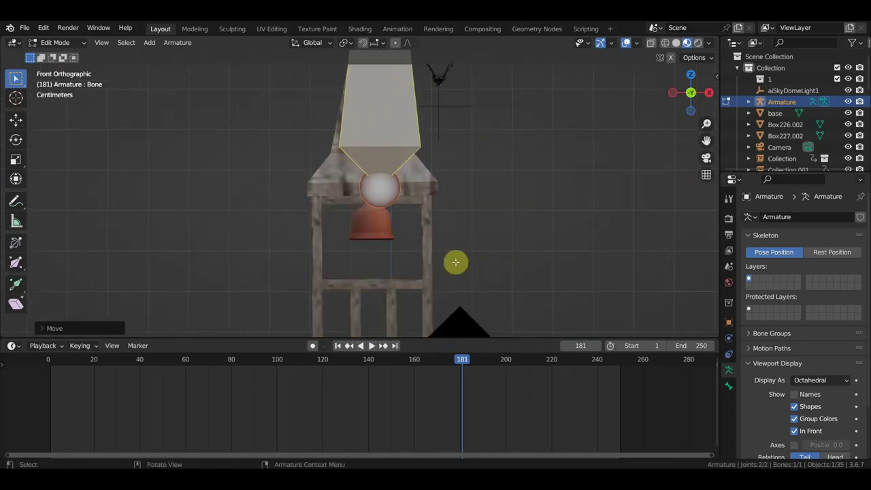
middle_click_drag(483, 222, 475, 228, "shift")
scroll(474, 228, "down", 2)
scroll(475, 228, "down", 2)
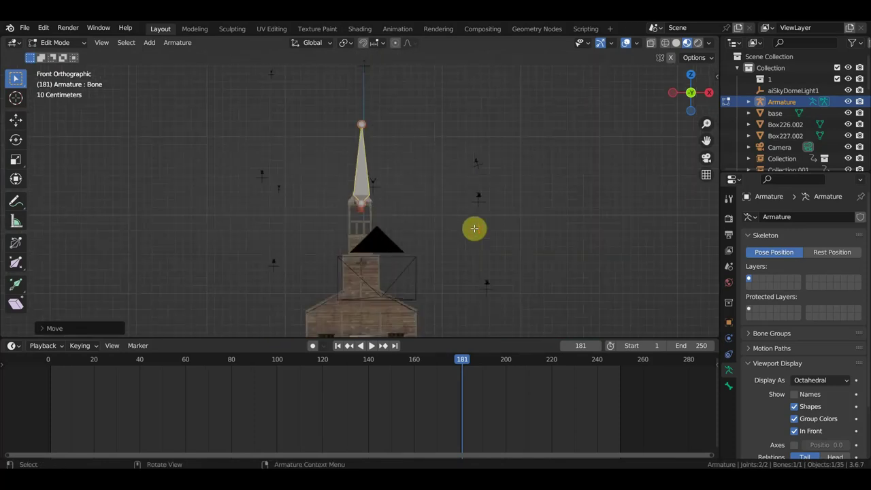
Scale the bone down and move it into the belfry just above the bell
key("s")
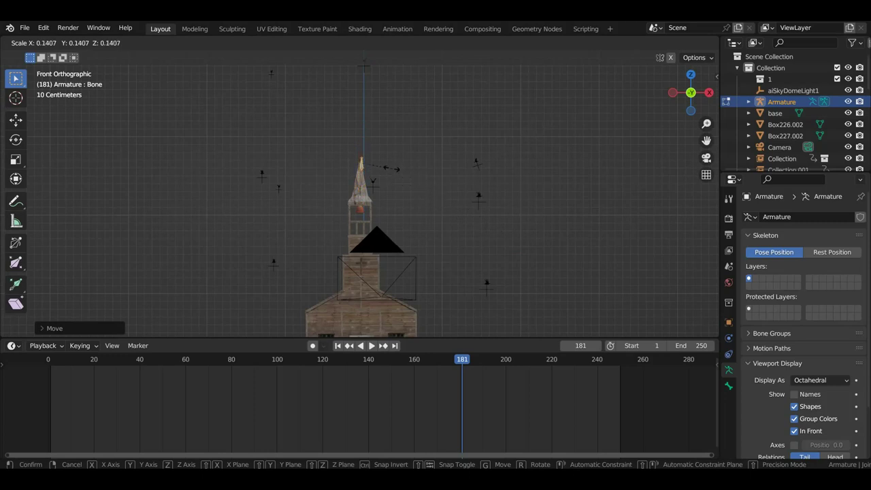
left_click(392, 168)
scroll(383, 162, "up", 5)
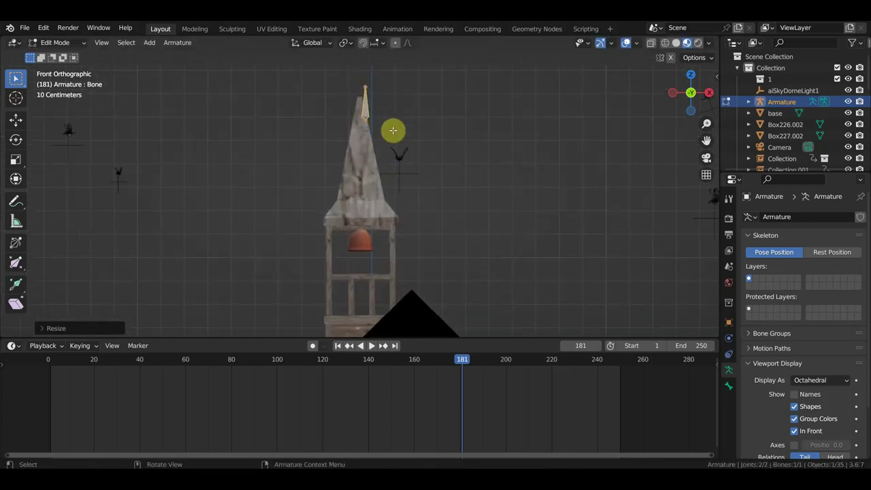
key("g")
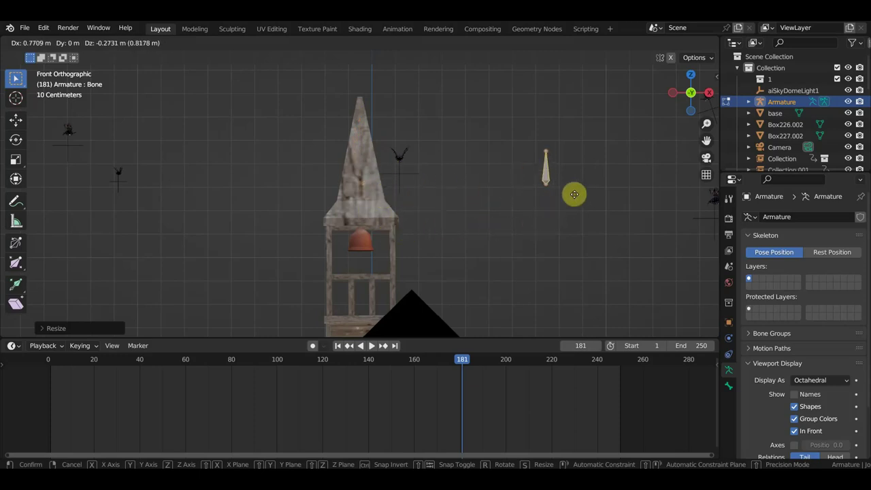
left_click(586, 163)
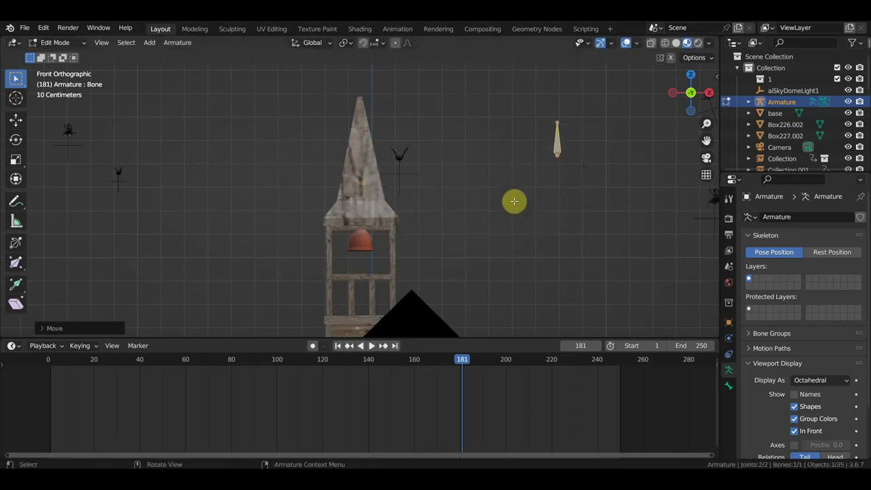
key("g")
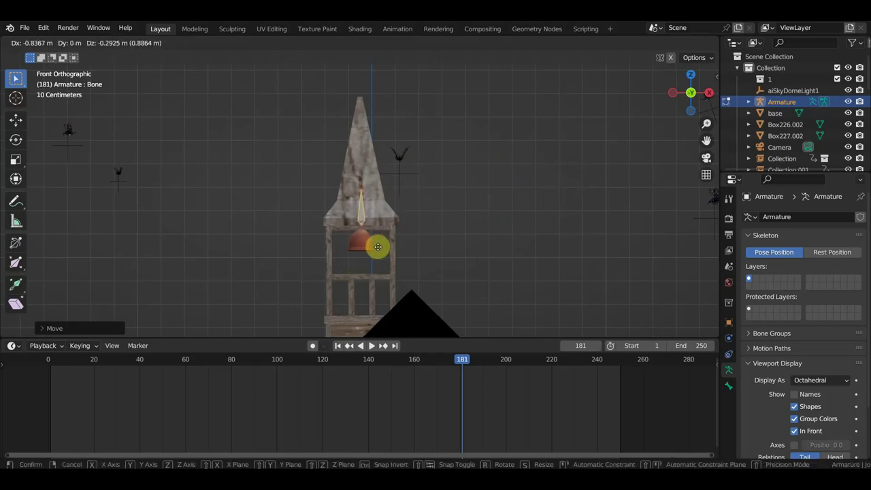
left_click(378, 246)
In the right view, nudge the bone and extrude a new bone down through the bell
key("KP_3")
scroll(395, 241, "up", 3)
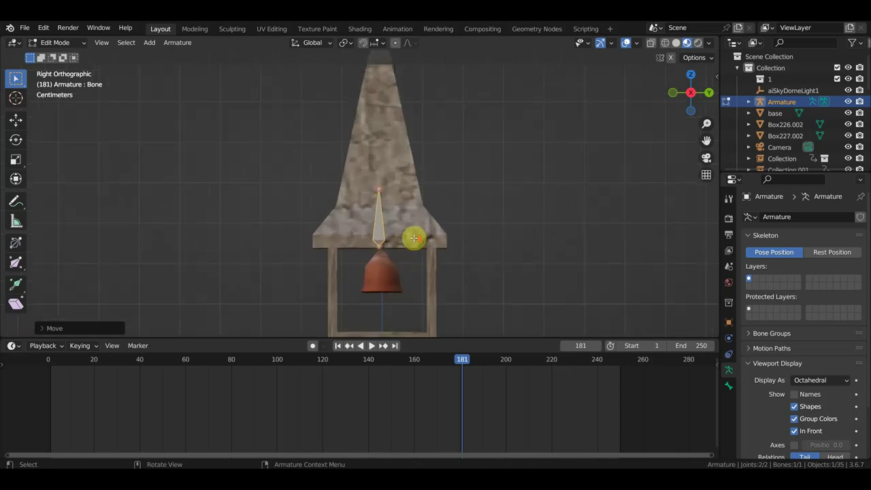
scroll(422, 248, "up", 3)
scroll(425, 264, "down", 1)
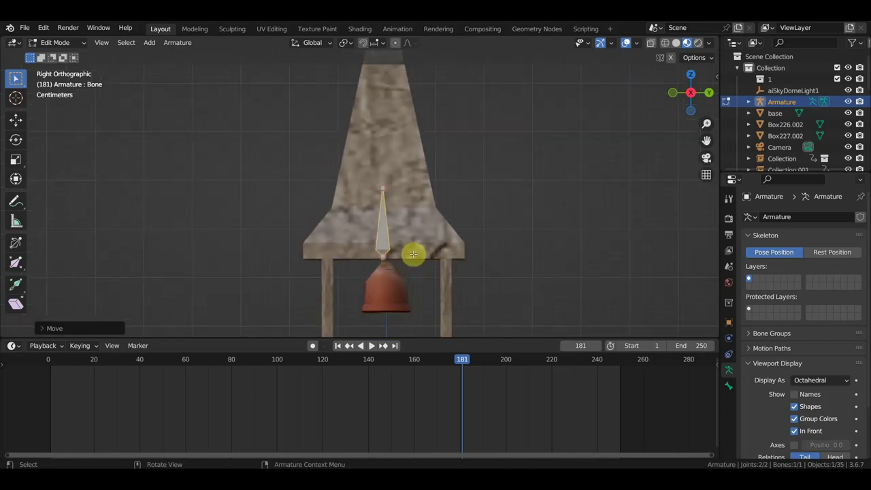
key("g")
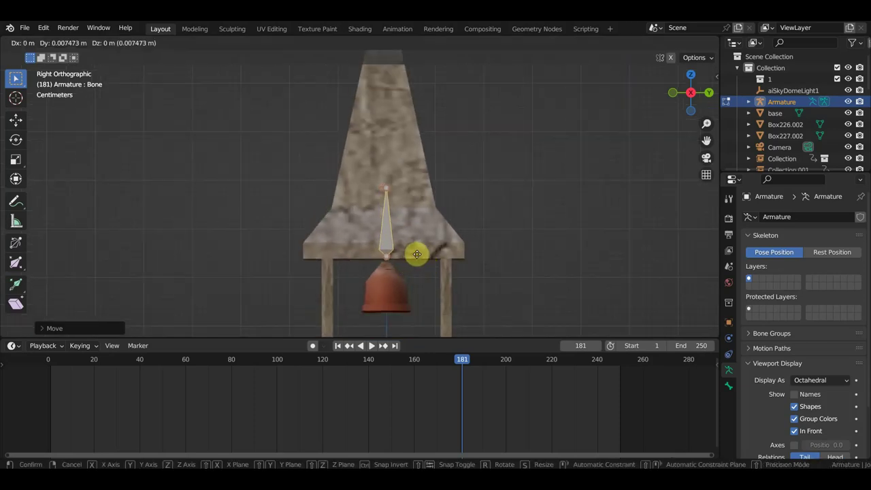
left_click(417, 254)
left_click(386, 260)
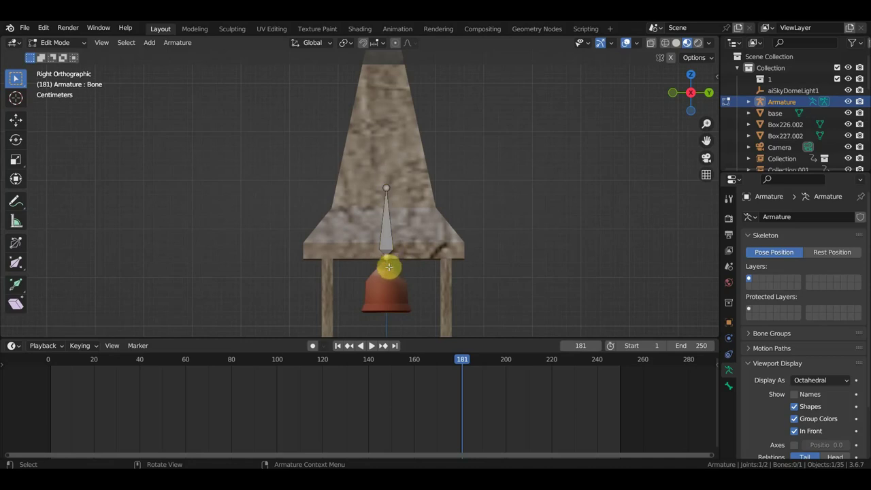
left_click_drag(396, 282, 396, 324)
left_click(388, 285)
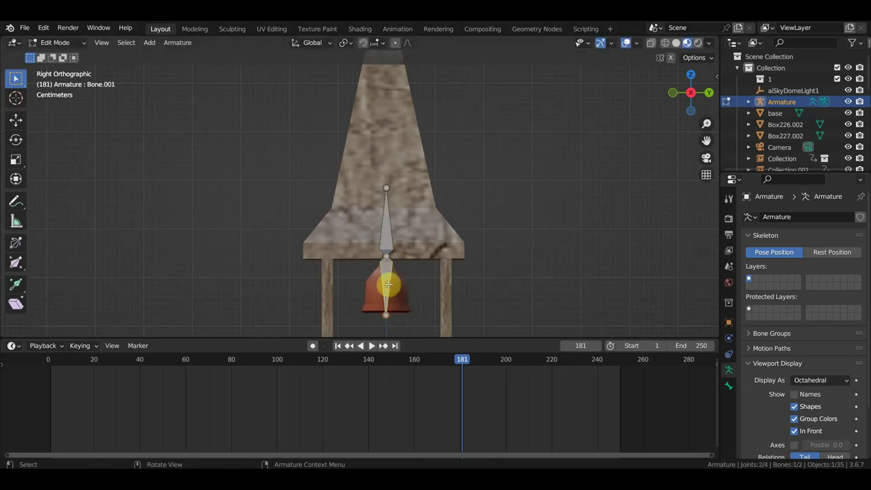
Clear the lower bone's parent, then parent it to the upper bone with Keep Offset
key("alt+p")
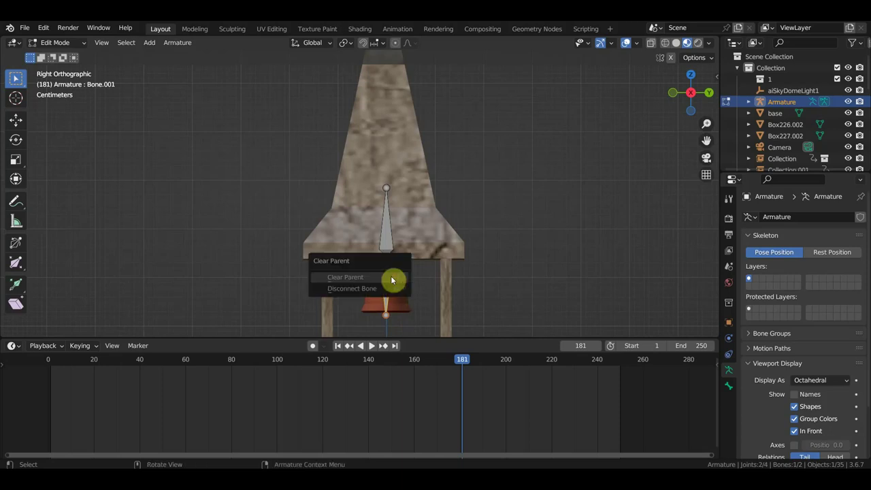
left_click(393, 280)
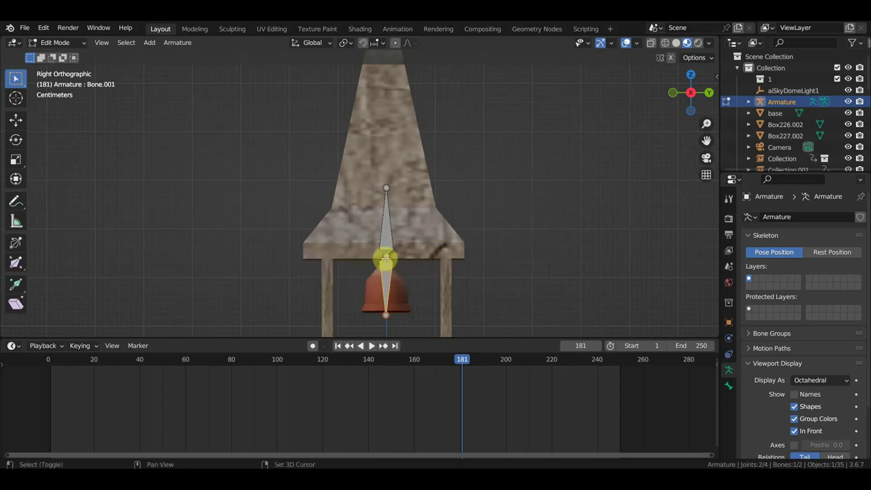
left_click(385, 240, "shift")
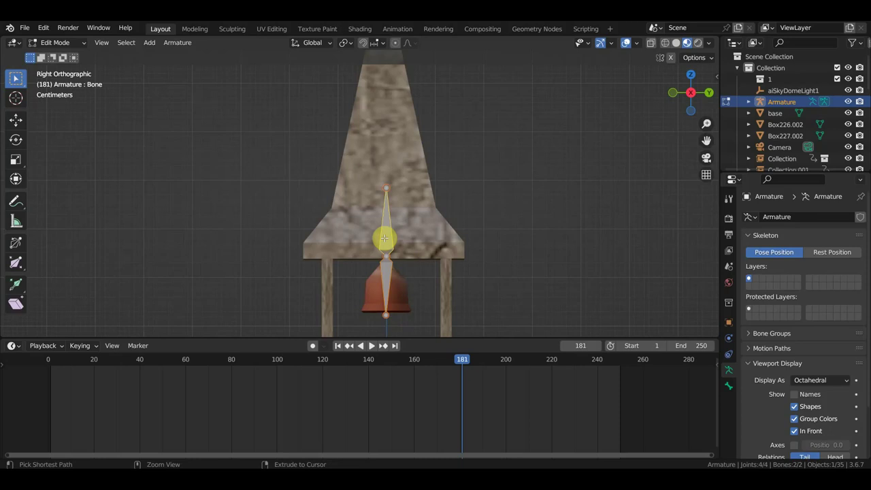
key("ctrl+p")
left_click(387, 240)
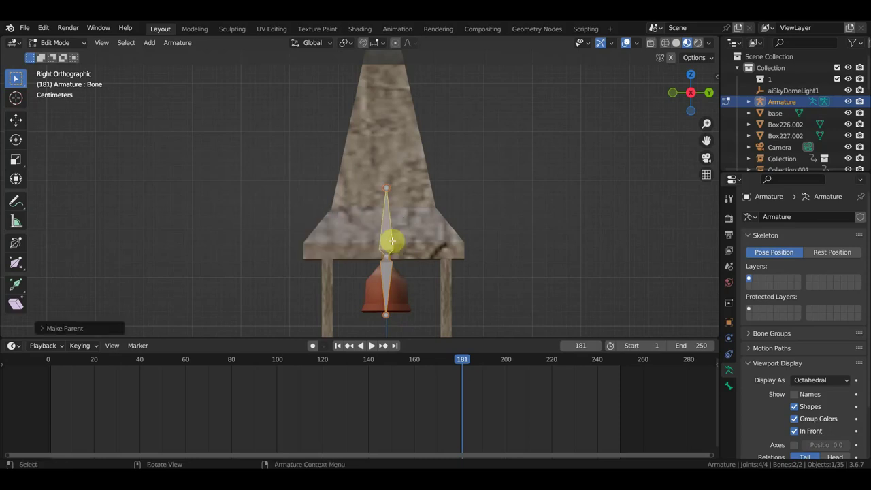
Orbit around the bell to inspect the two bones, ending in the right side view
scroll(389, 239, "up", 3)
mouse_move(388, 259)
middle_mouse_down()
mouse_move(491, 268)
mouse_move(519, 239)
mouse_move(496, 107)
mouse_move(397, 142)
mouse_move(377, 129)
mouse_move(366, 93)
mouse_move(361, 132)
mouse_move(375, 126)
middle_mouse_up()
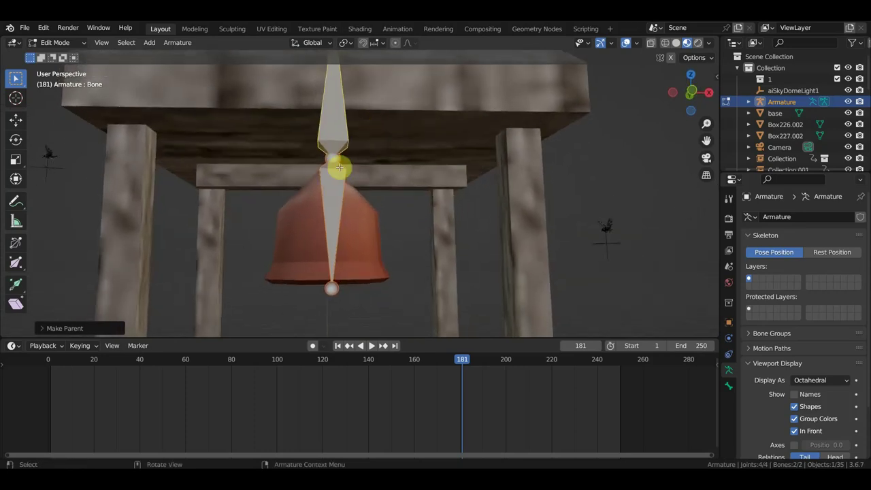
mouse_move(343, 179)
middle_mouse_down()
mouse_move(461, 197)
mouse_move(364, 193)
middle_mouse_up()
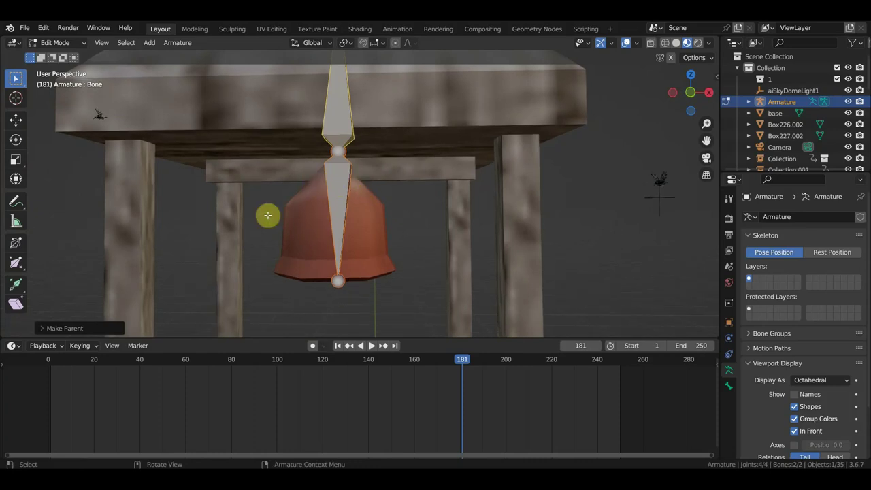
mouse_move(326, 189)
middle_mouse_down()
mouse_move(175, 200)
mouse_move(169, 183)
mouse_move(473, 222)
mouse_move(618, 224)
mouse_move(521, 220)
middle_mouse_up()
mouse_move(429, 177)
middle_mouse_down()
mouse_move(362, 181)
mouse_move(387, 184)
middle_mouse_up()
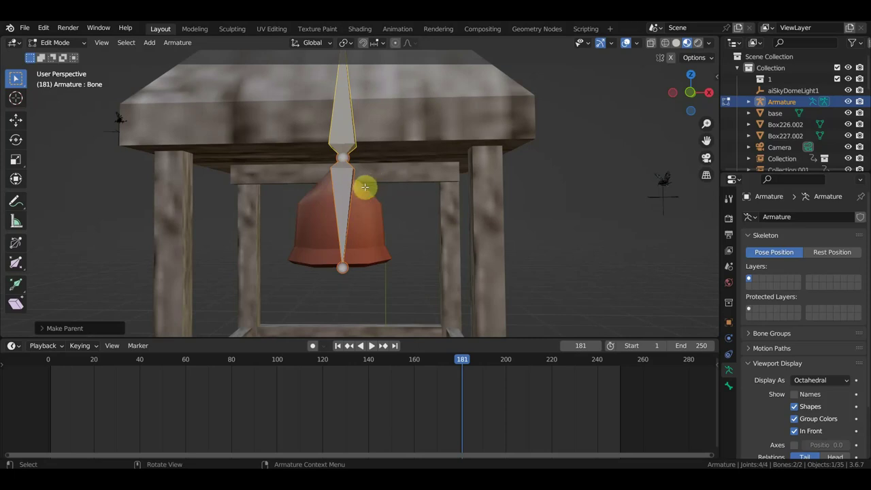
scroll(348, 198, "down", 3)
mouse_move(347, 198)
middle_mouse_down()
mouse_move(384, 211)
mouse_move(350, 203)
middle_mouse_up()
key("KP_3")
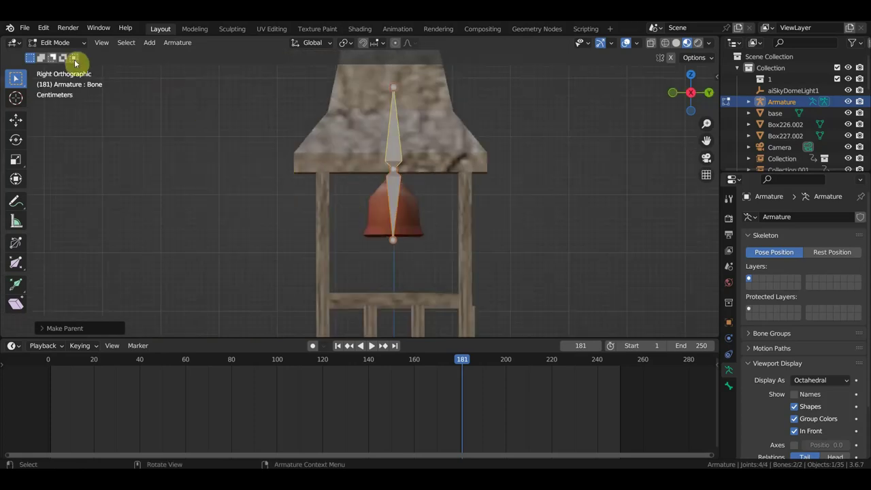
Return to Object Mode and select both the bell and the armature
left_click(55, 42)
left_click(55, 53)
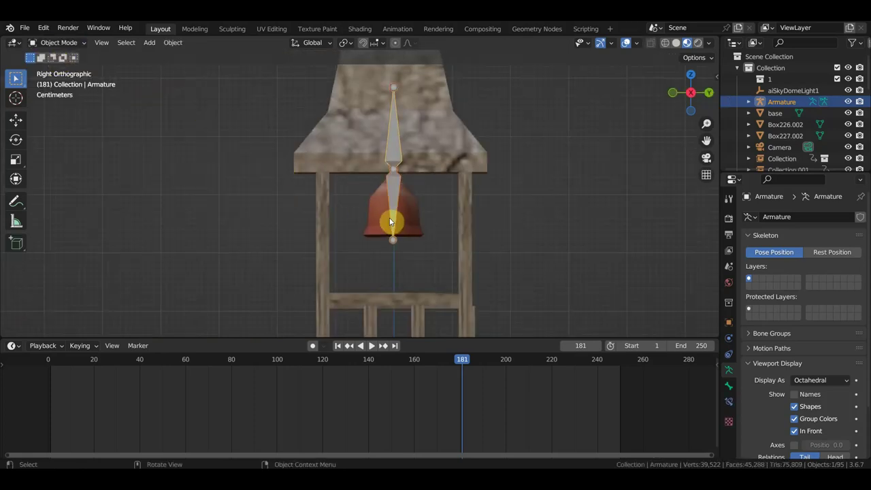
left_click(376, 217)
scroll(376, 217, "up", 4)
middle_click_drag(377, 217, 463, 203)
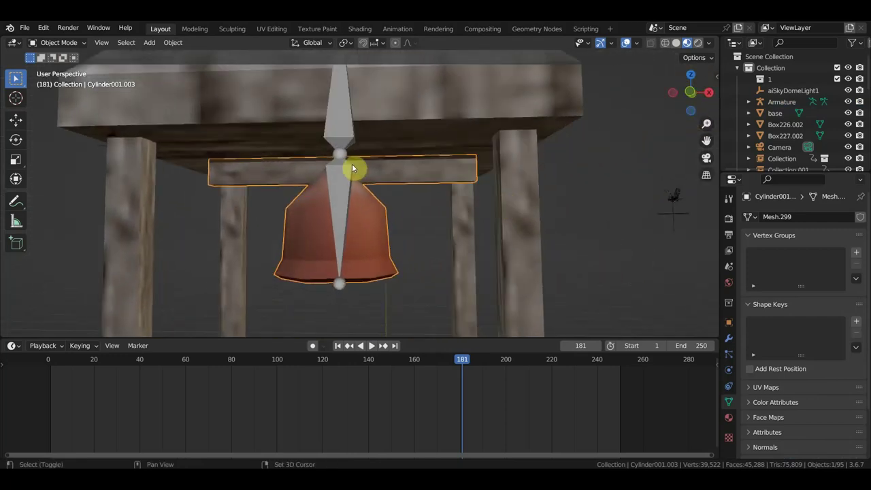
left_click(342, 192)
key("KP_3")
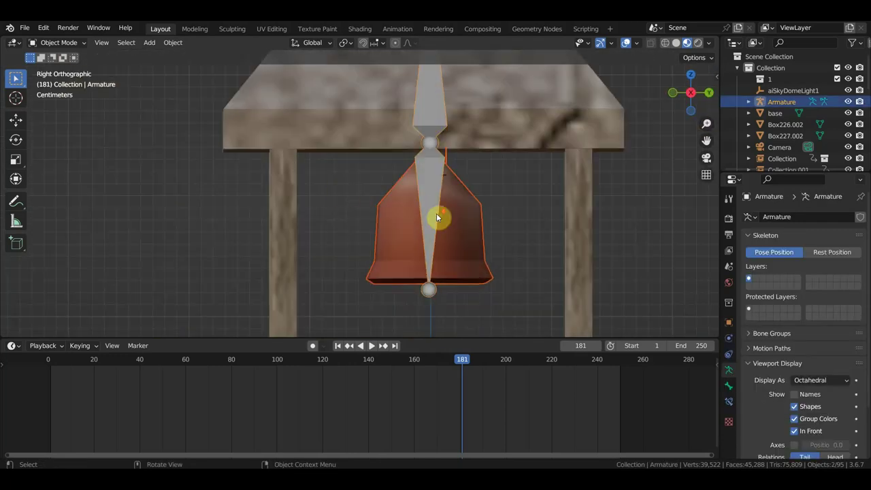
scroll(436, 217, "down", 5)
key("KP_1")
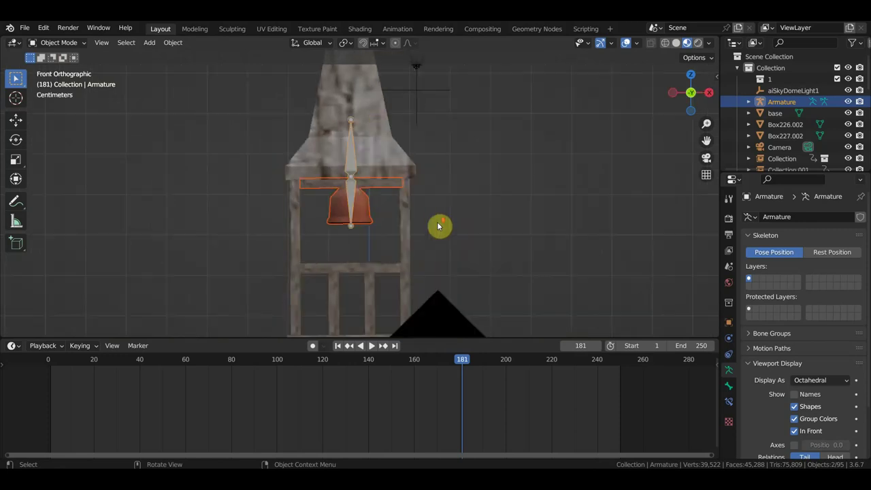
scroll(437, 224, "down", 3)
Set the armature's origin to its geometry via Object > Set Origin
left_click(16, 119)
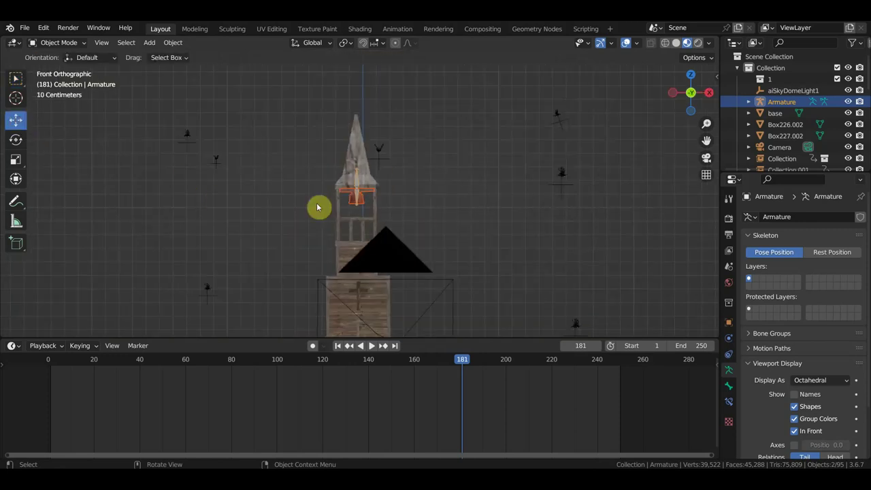
scroll(359, 200, "down", 3)
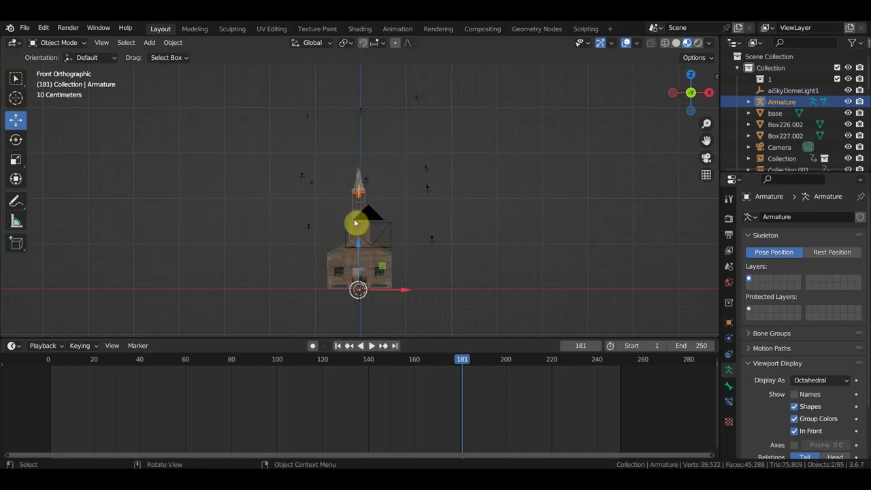
left_click(173, 42)
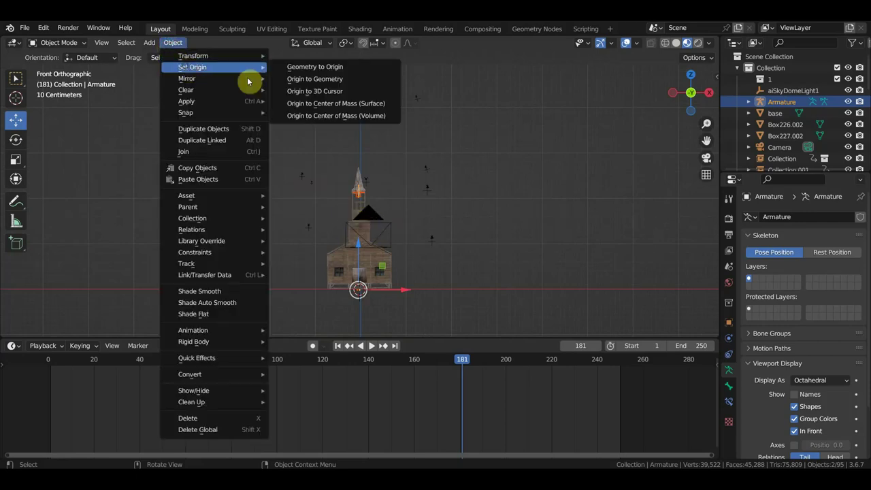
left_click(342, 80)
scroll(402, 204, "up", 2)
scroll(416, 204, "up", 2)
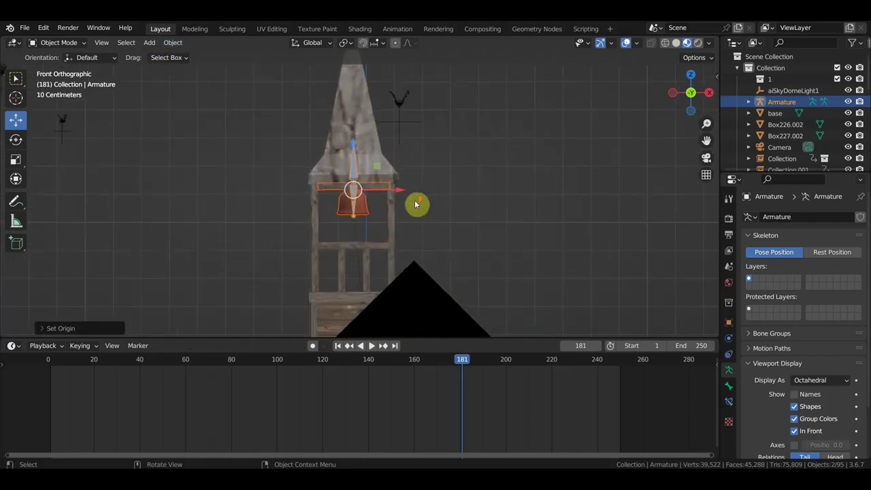
scroll(406, 194, "down", 3)
Move the armature and bell right along X so they stand beside the tower
left_click_drag(402, 197, 509, 206)
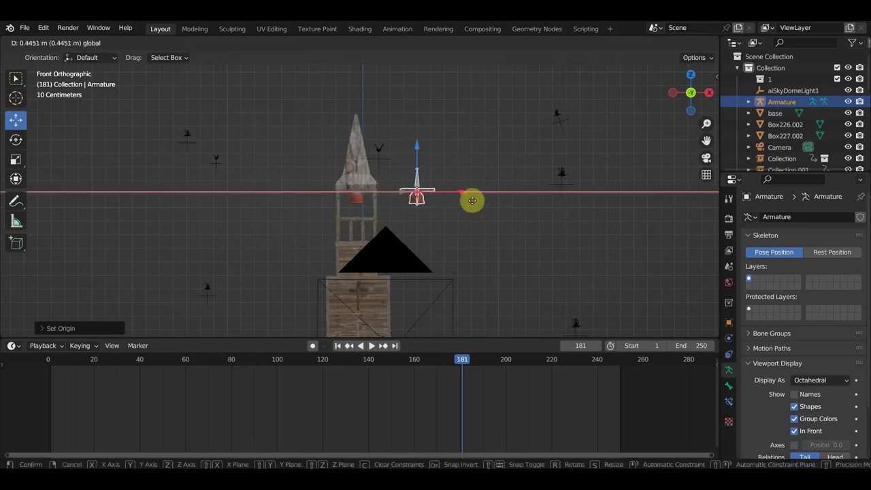
scroll(562, 231, "up", 3)
scroll(477, 215, "up", 3)
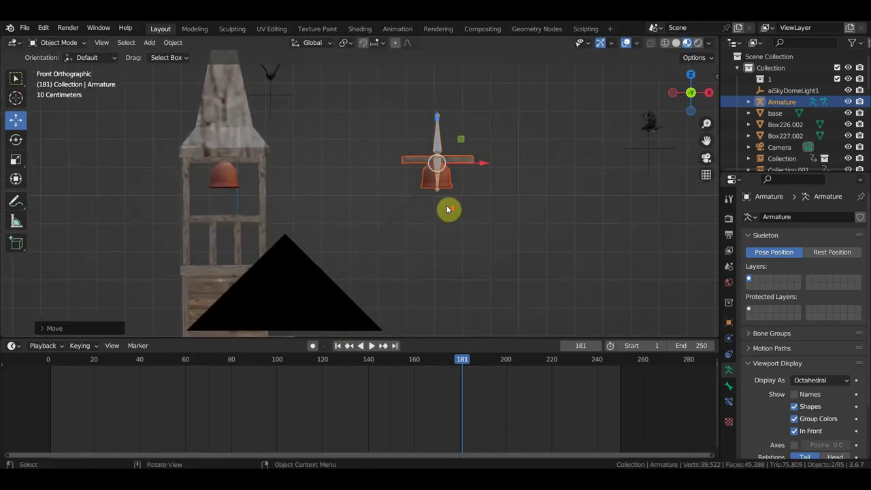
scroll(449, 210, "up", 3)
scroll(307, 204, "down", 2)
scroll(296, 208, "down", 2)
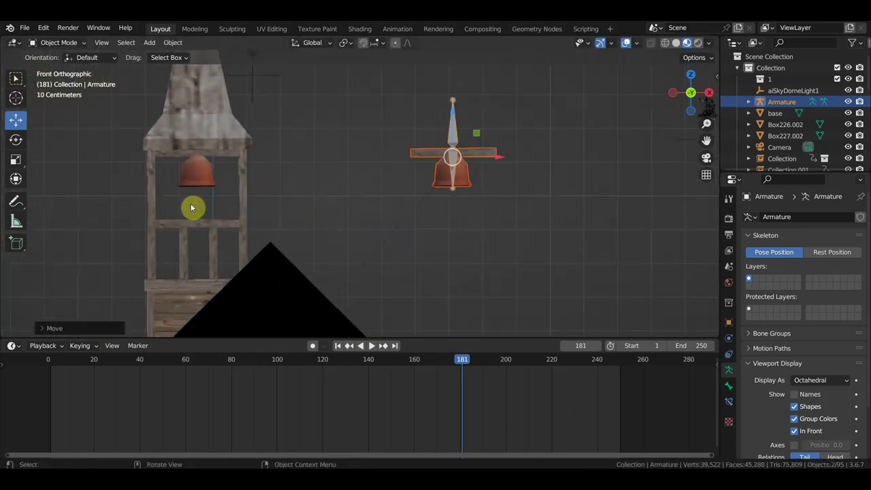
left_click(211, 183)
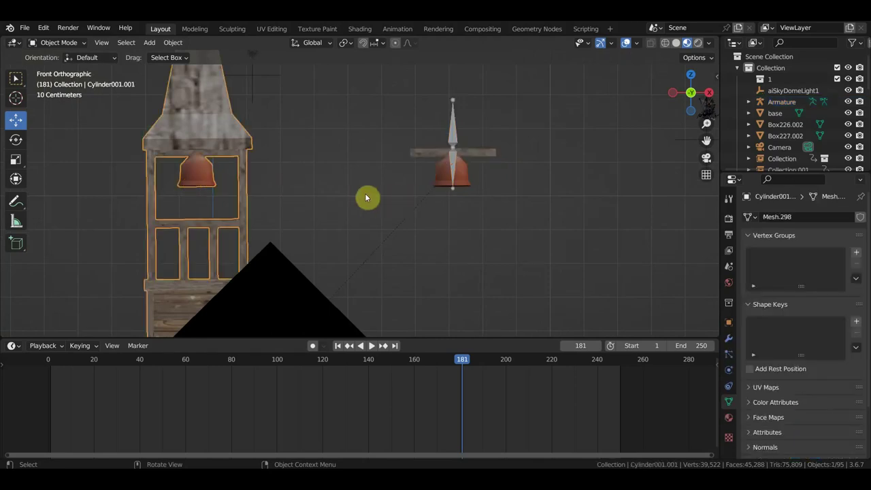
scroll(447, 191, "up", 2)
middle_click_drag(517, 200, 441, 225, "shift")
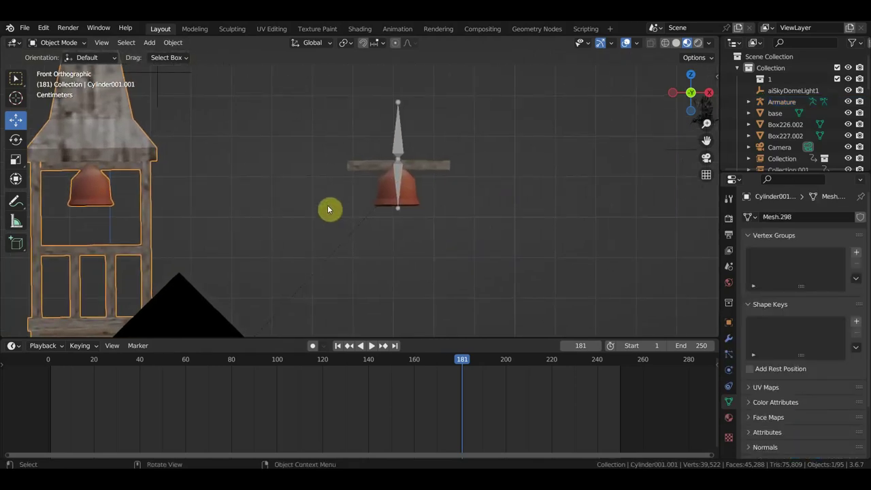
scroll(443, 187, "up", 3)
Parent the bell and crossbar mesh to the armature object, then reselect both
left_click(440, 139)
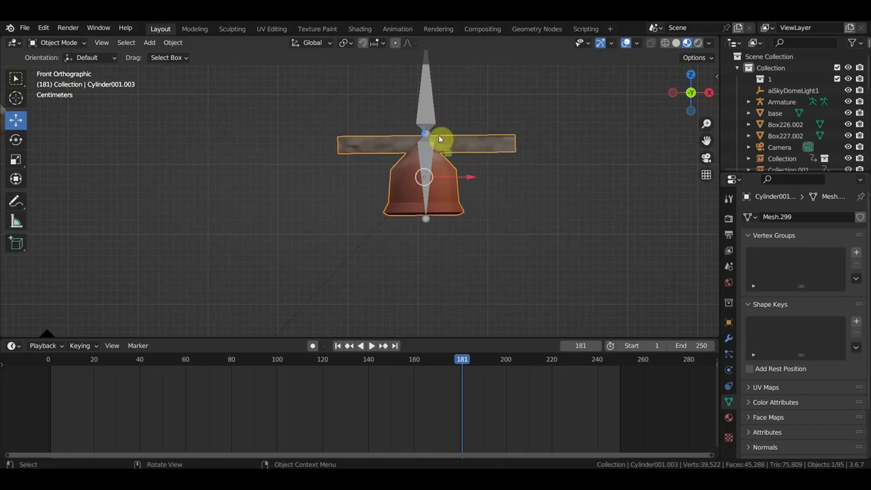
left_click(430, 120, "shift")
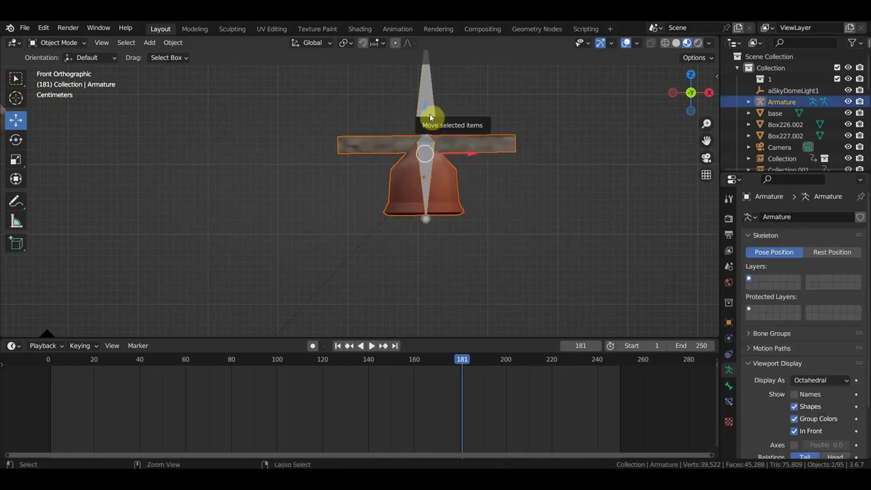
key("ctrl+p")
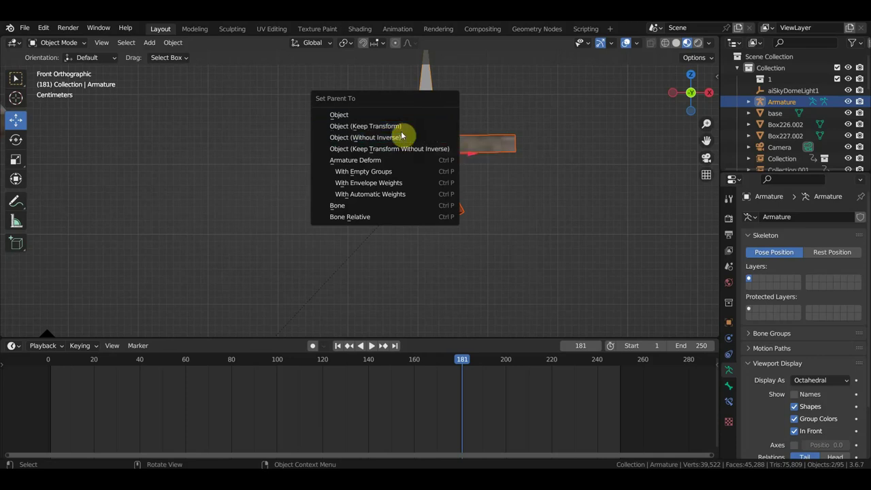
left_click(402, 129)
left_click(438, 185)
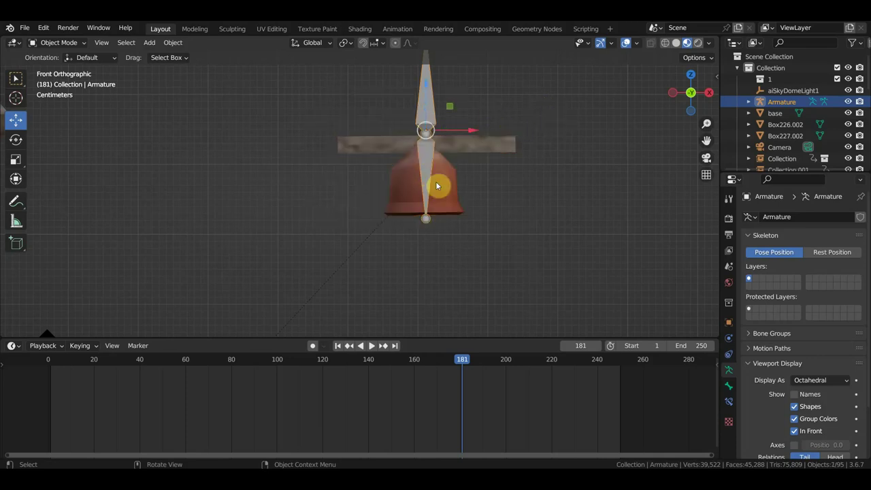
left_click(447, 192)
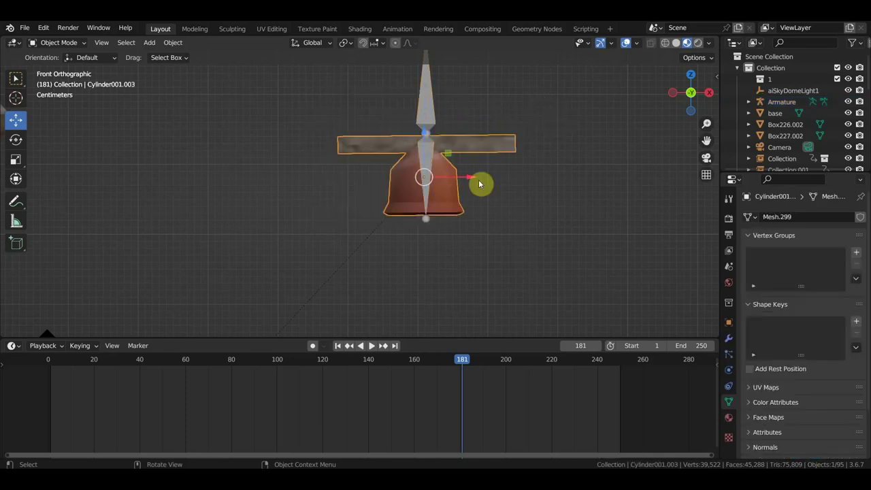
left_click(432, 161, "shift")
In Pose Mode, parent the bell to the lower bone Bone.001 using Ctrl+P > Bone
left_click(54, 43)
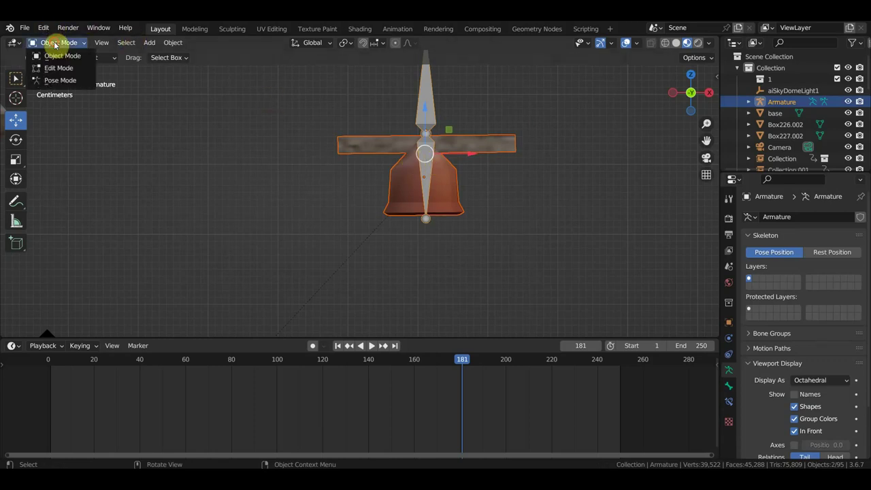
left_click(60, 80)
left_click(424, 176)
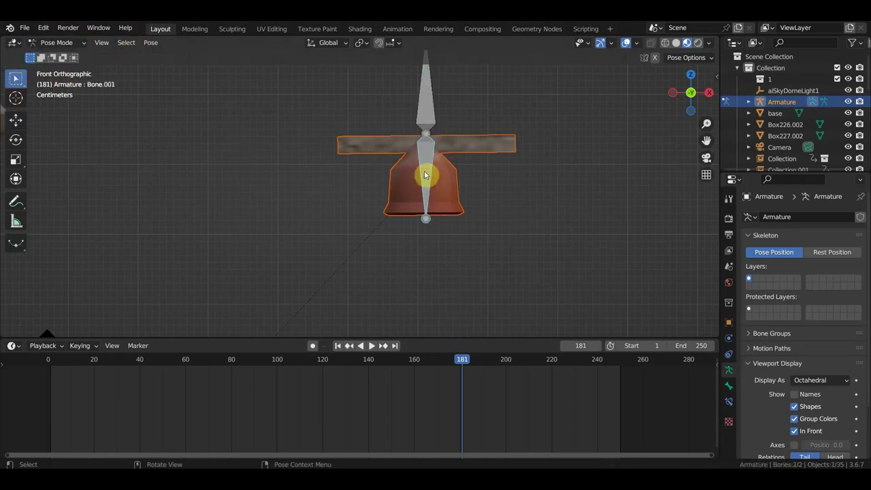
key("ctrl+p")
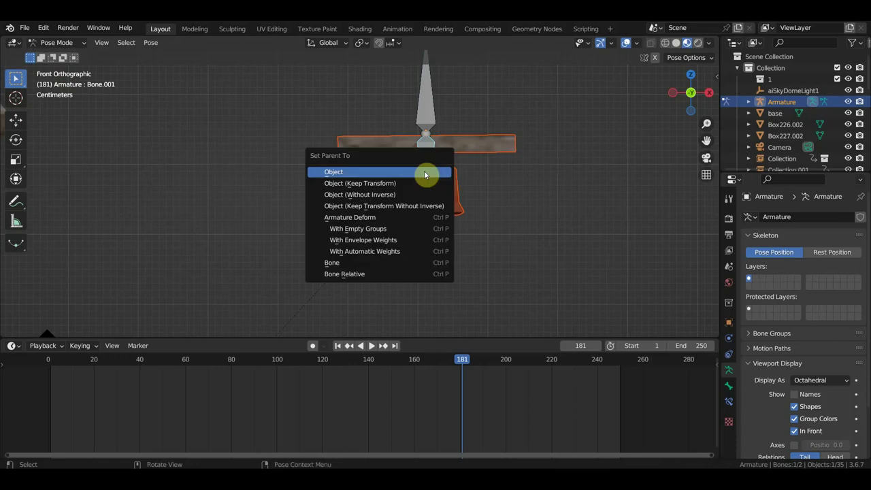
left_click(385, 263)
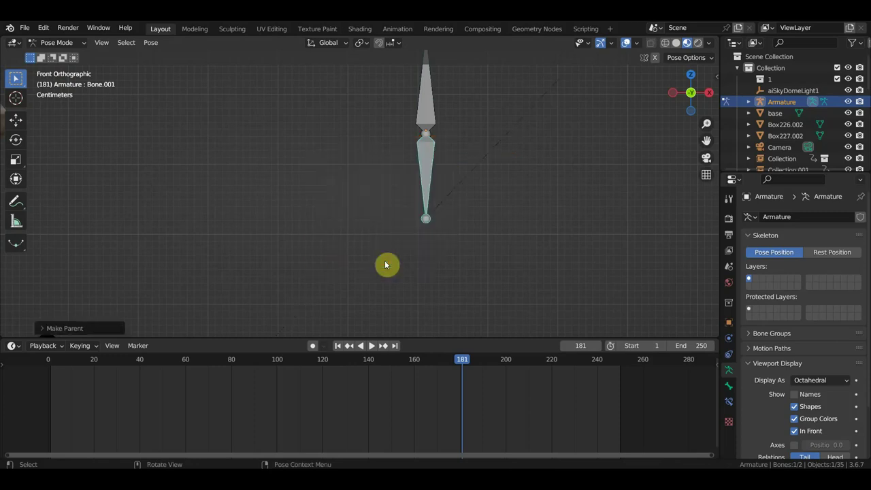
Deselect the bone and select the small bone beside the church tower
scroll(418, 233, "down", 5)
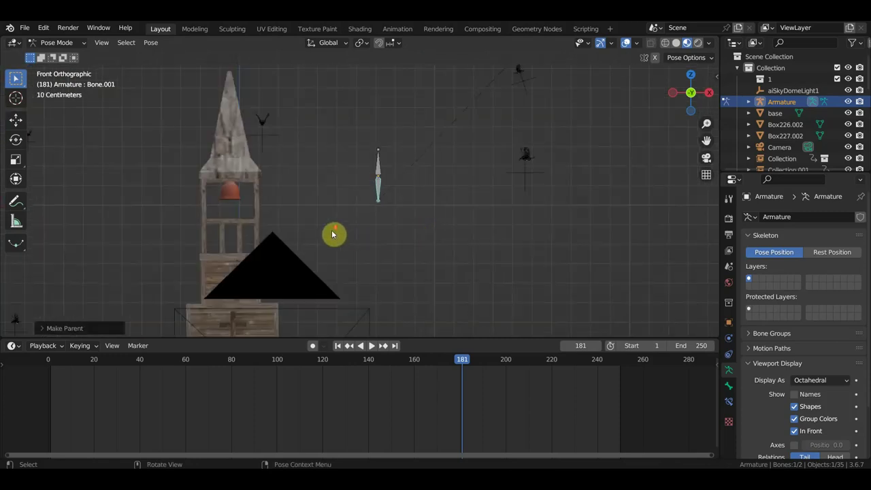
scroll(328, 241, "down", 5)
scroll(328, 240, "up", 4)
scroll(330, 245, "up", 5)
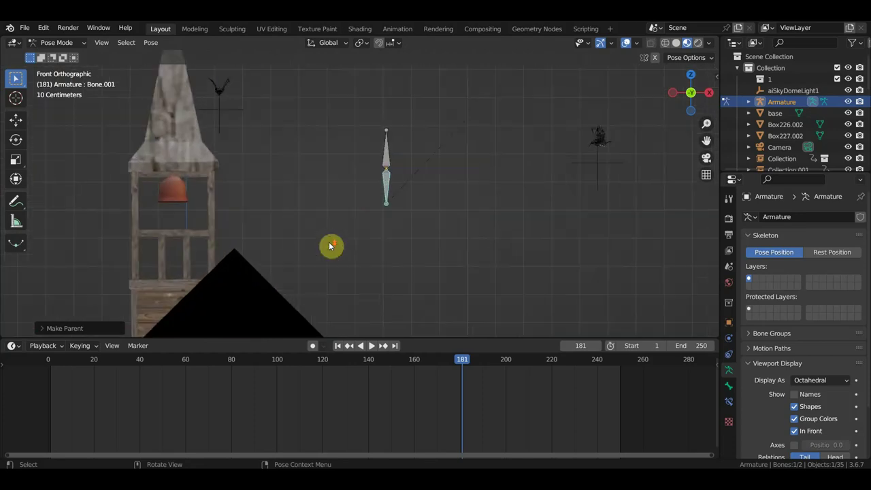
left_click(179, 195)
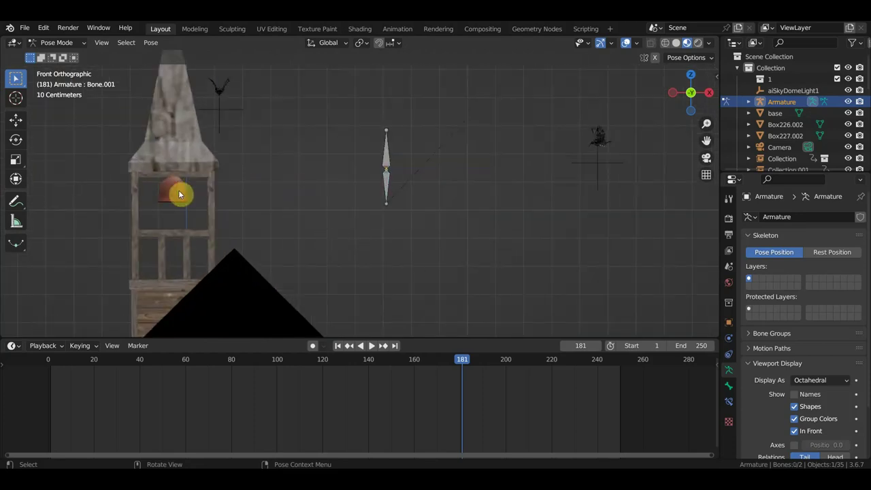
scroll(334, 200, "down", 4)
scroll(336, 204, "down", 3)
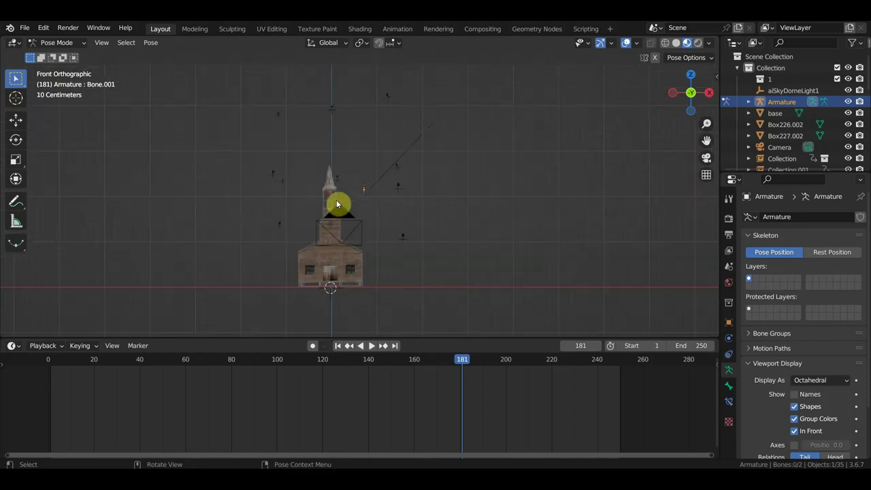
left_click(336, 201)
Return to Object Mode, select the bell and clear its parent relationship
left_click(55, 42)
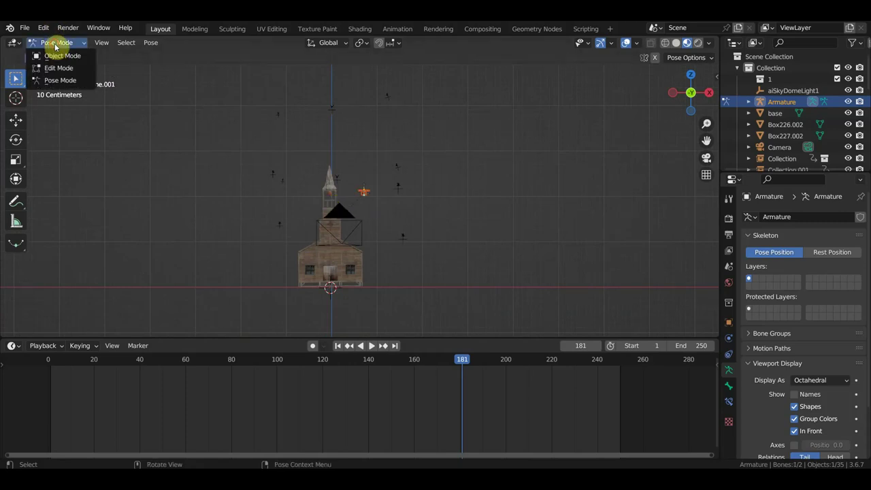
left_click(65, 53)
scroll(395, 179, "up", 4)
scroll(420, 197, "up", 4)
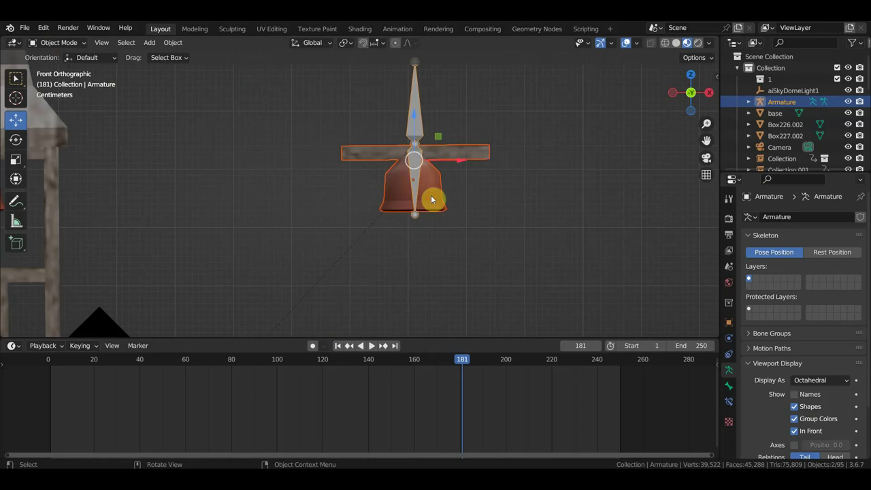
left_click(431, 200)
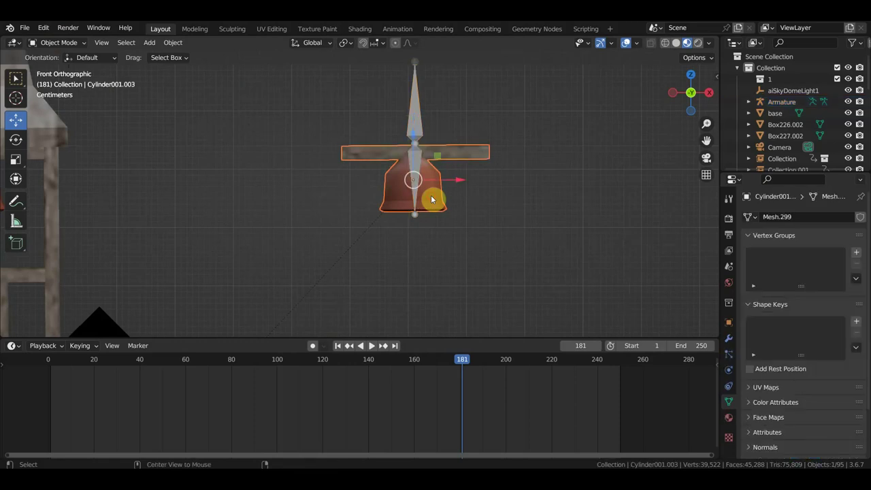
key("alt+p")
left_click(431, 196)
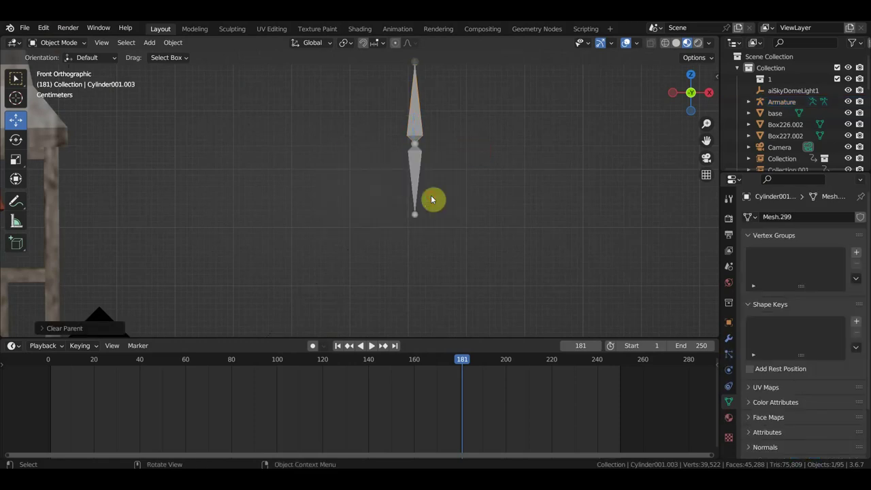
Move the bell out of the tower and scale it down
scroll(286, 275, "down", 5)
scroll(280, 278, "down", 3)
scroll(277, 280, "down", 2)
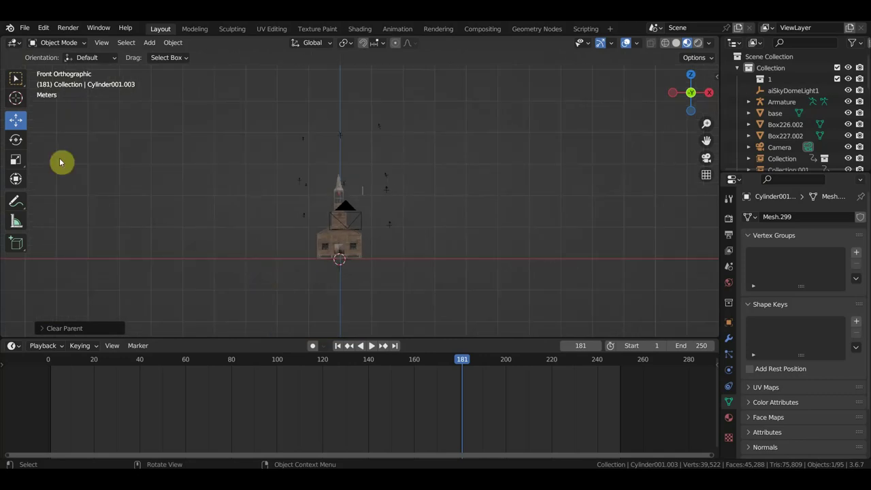
key("g")
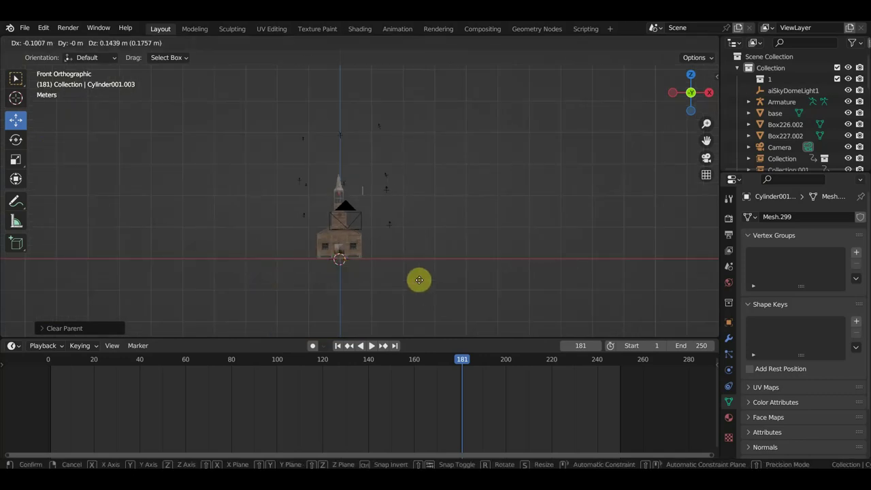
left_click(418, 250)
scroll(383, 278, "down", 3)
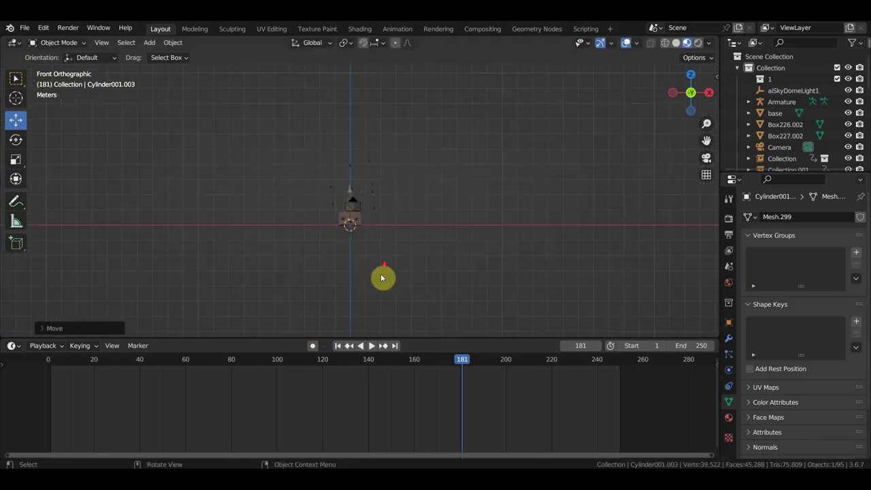
scroll(384, 280, "down", 3)
scroll(383, 283, "down", 2)
scroll(383, 286, "down", 2)
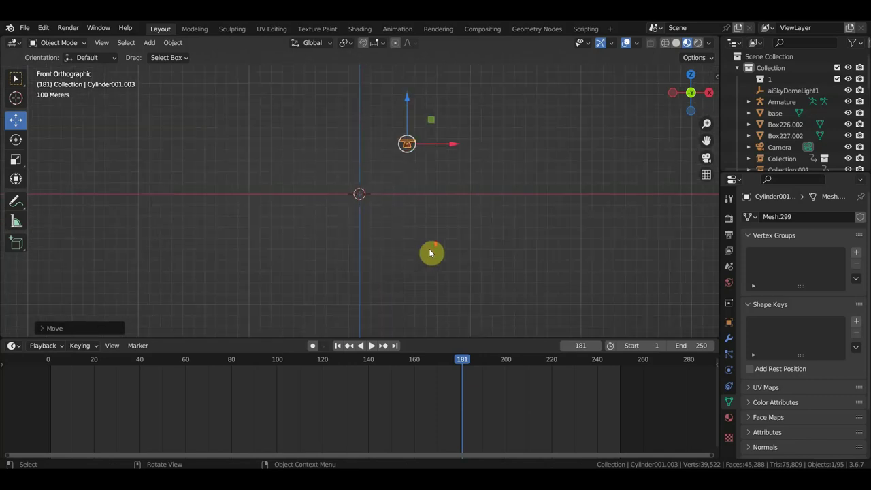
scroll(433, 248, "up", 3)
key("s")
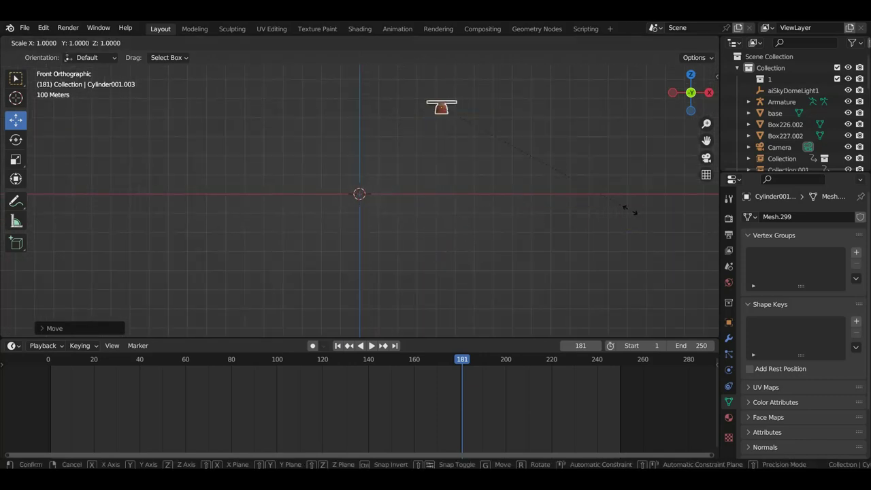
left_click(555, 155)
Move the bell toward the origin and shrink it, undoing one oversized shrink
key("g")
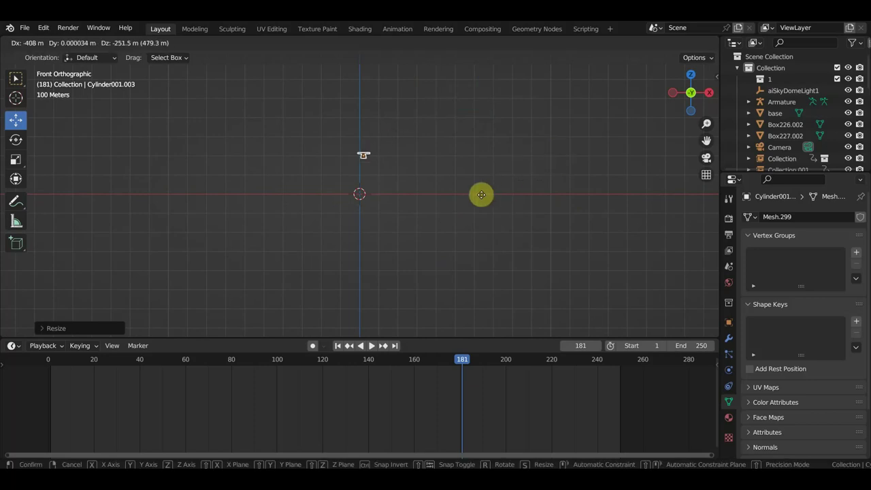
left_click(466, 243)
scroll(397, 257, "up", 4)
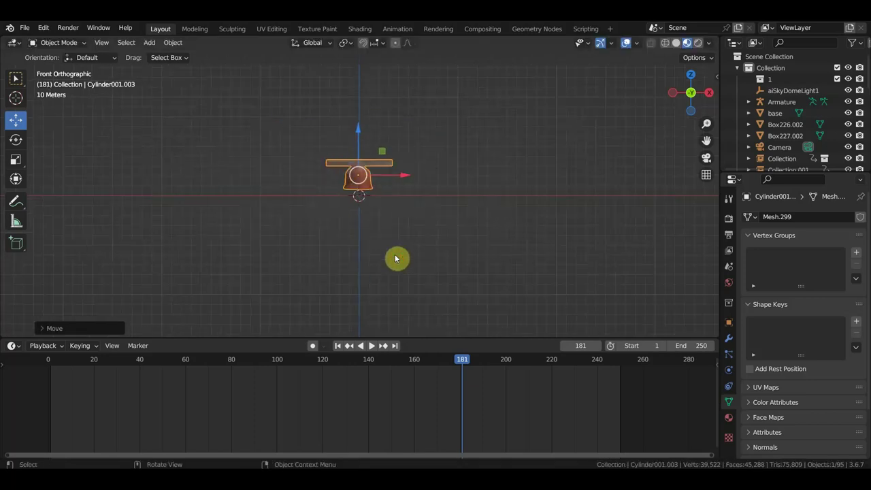
scroll(397, 257, "up", 6)
key("s")
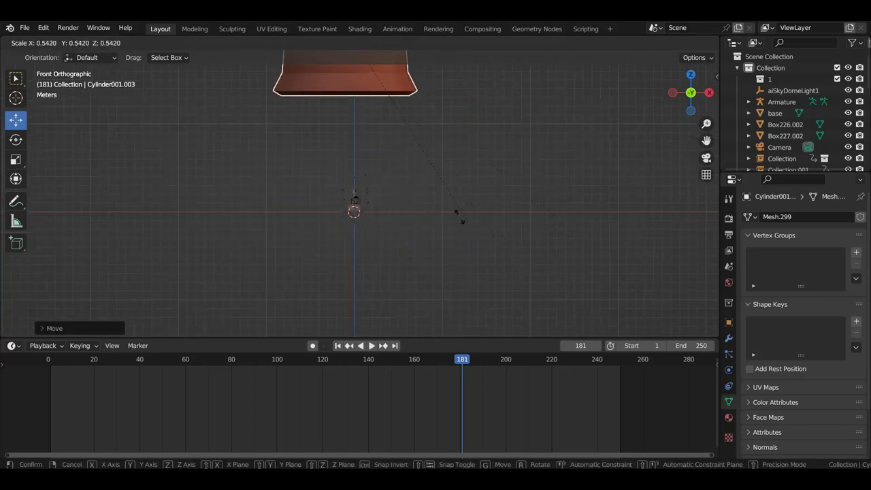
left_click(380, 80)
key("ctrl+z")
key("g")
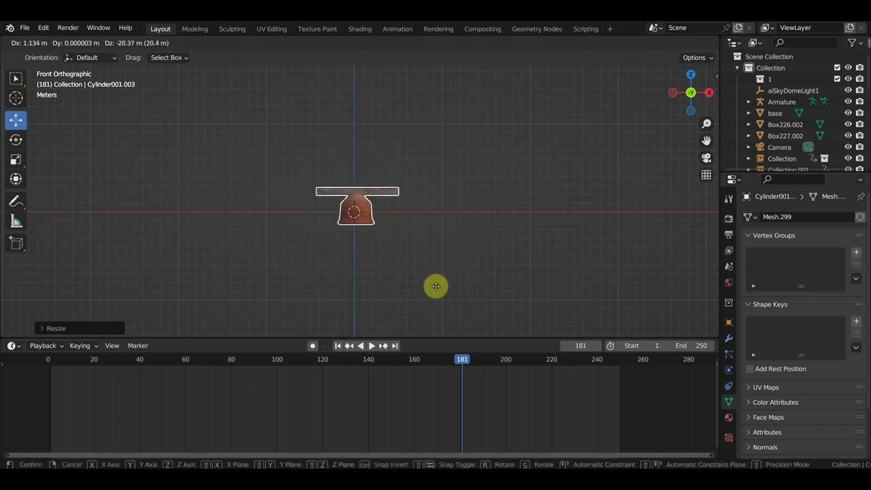
left_click(433, 286)
scroll(433, 286, "up", 3)
scroll(443, 290, "up", 5)
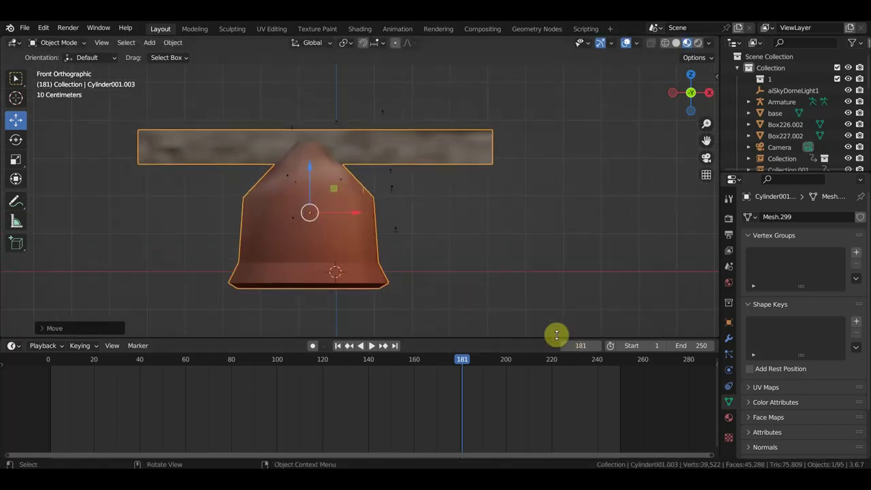
key("s")
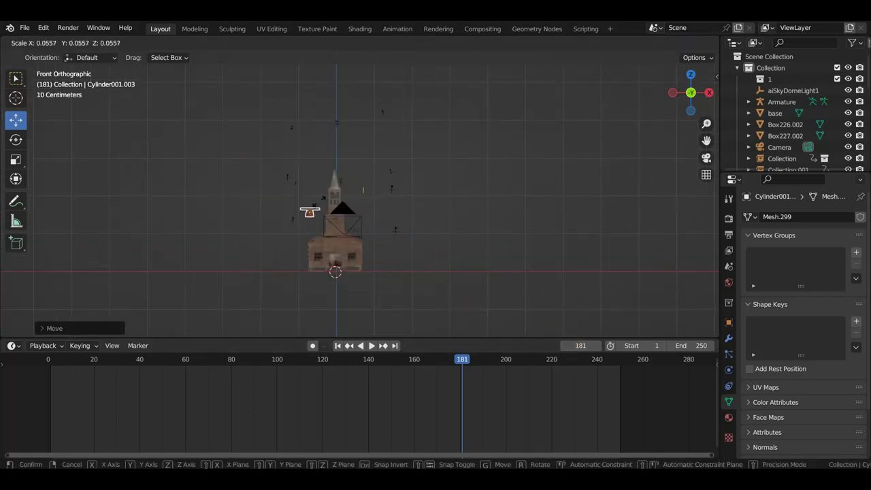
left_click(310, 212)
scroll(331, 228, "up", 3)
scroll(317, 218, "up", 4)
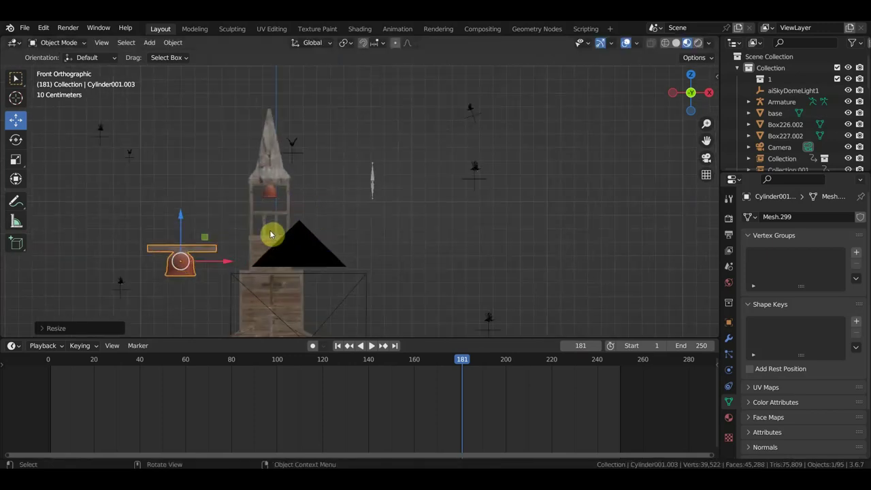
Using side and front views, shift the bell sideways along Y and out of the tower
mouse_move(272, 236)
middle_mouse_down()
mouse_move(177, 239)
mouse_move(169, 253)
middle_mouse_up()
scroll(170, 253, "down", 5)
scroll(167, 254, "down", 3)
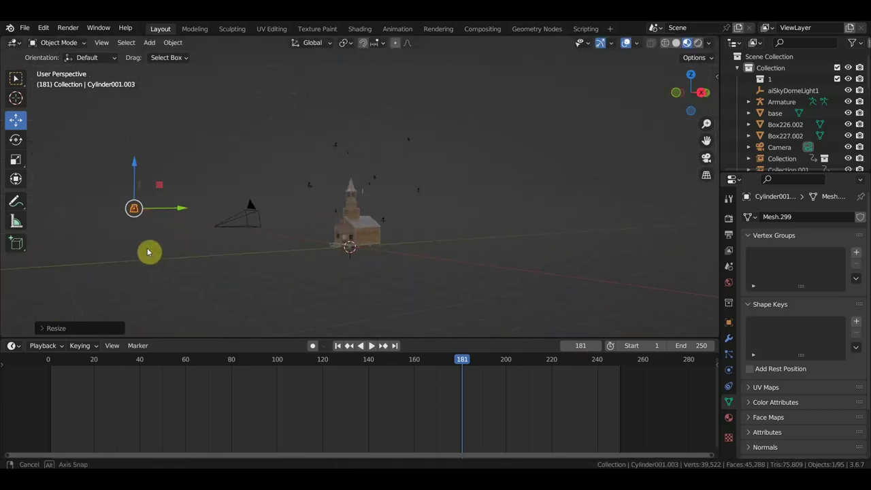
key("KP_3")
mouse_move(200, 211)
left_mouse_down()
mouse_move(414, 208)
mouse_move(375, 203)
mouse_move(372, 173)
left_mouse_up()
scroll(375, 202, "up", 4)
scroll(375, 203, "up", 2)
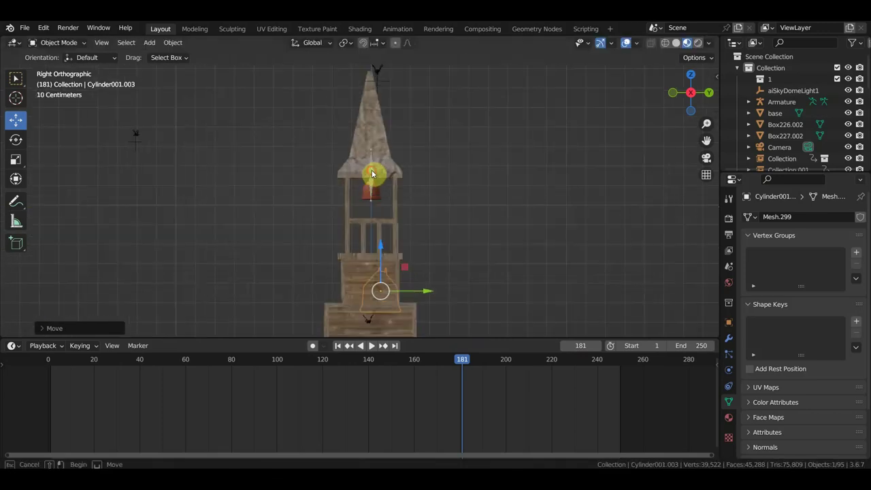
middle_click_drag(389, 284, 504, 284)
left_click(261, 236)
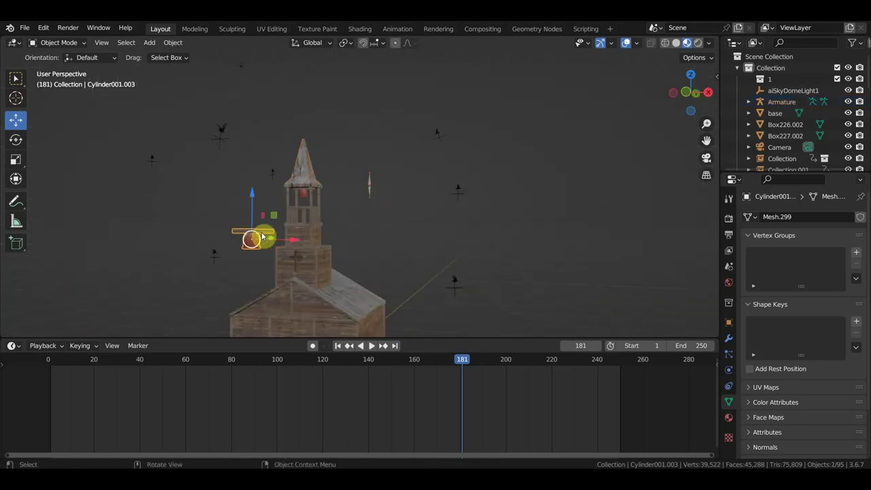
key("KP_1")
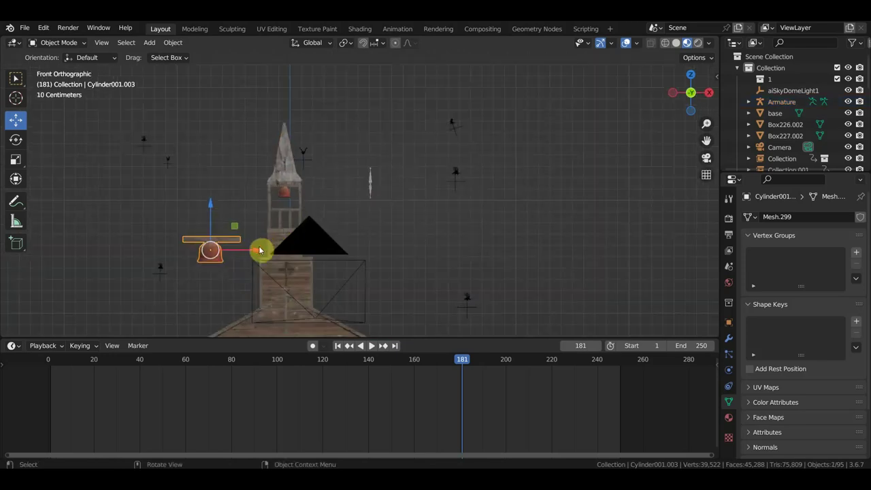
left_click_drag(263, 249, 335, 250)
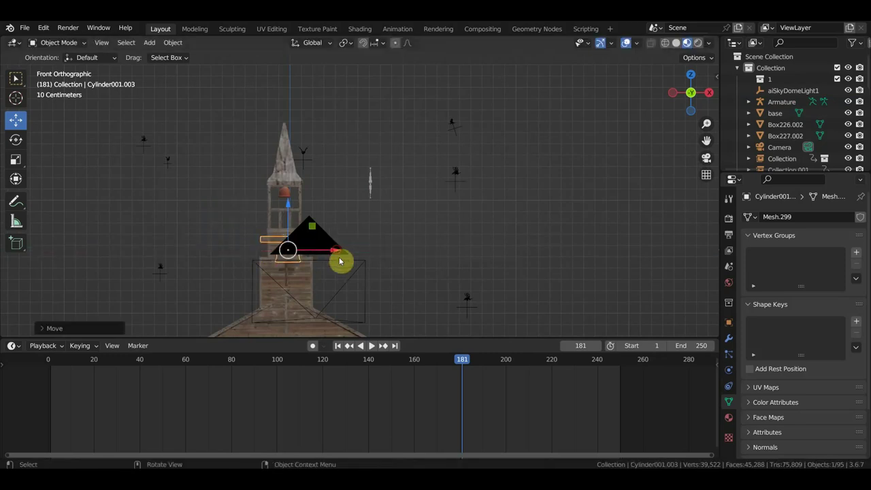
Shrink and raise the bell, then move it right onto the armature bone
key("s")
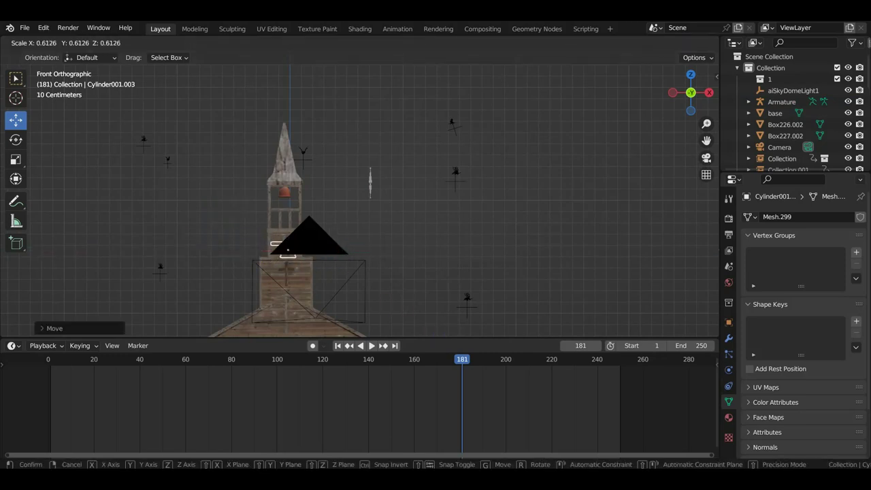
left_click(347, 272)
mouse_move(292, 213)
left_mouse_down()
mouse_move(288, 149)
mouse_move(291, 170)
left_mouse_up()
scroll(302, 167, "up", 5)
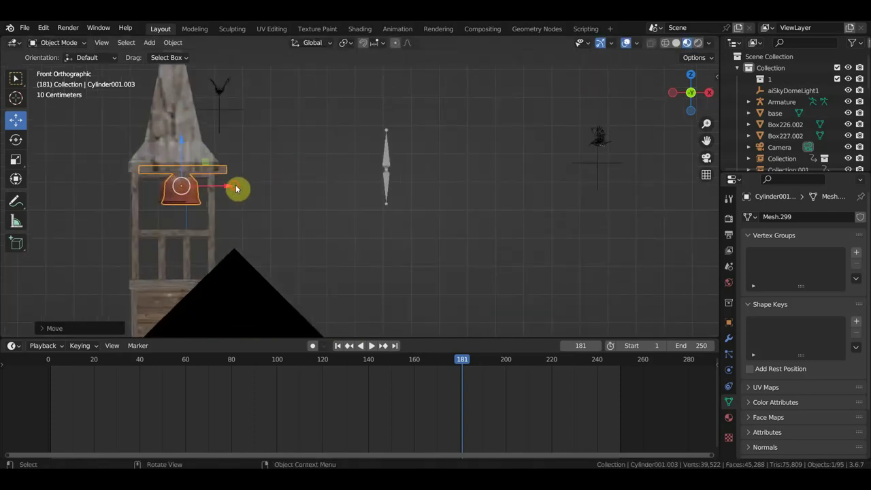
left_click_drag(237, 189, 225, 187)
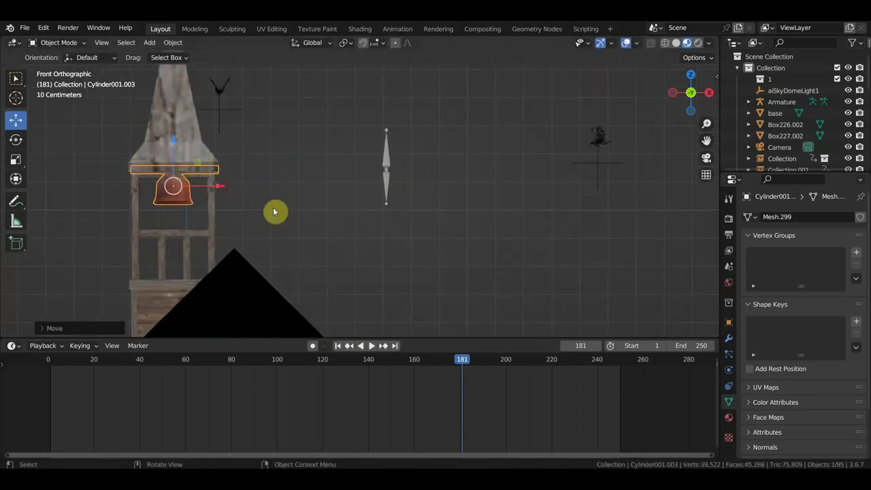
key("s")
left_click(285, 215)
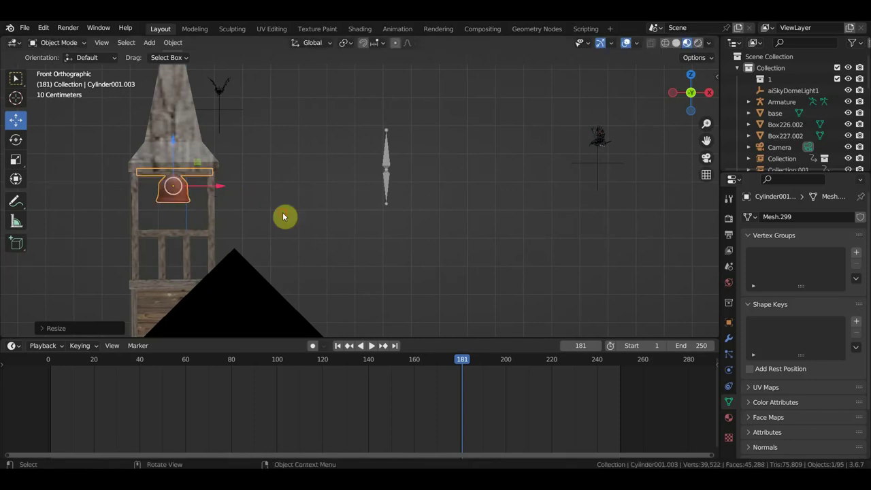
left_click_drag(221, 187, 437, 203)
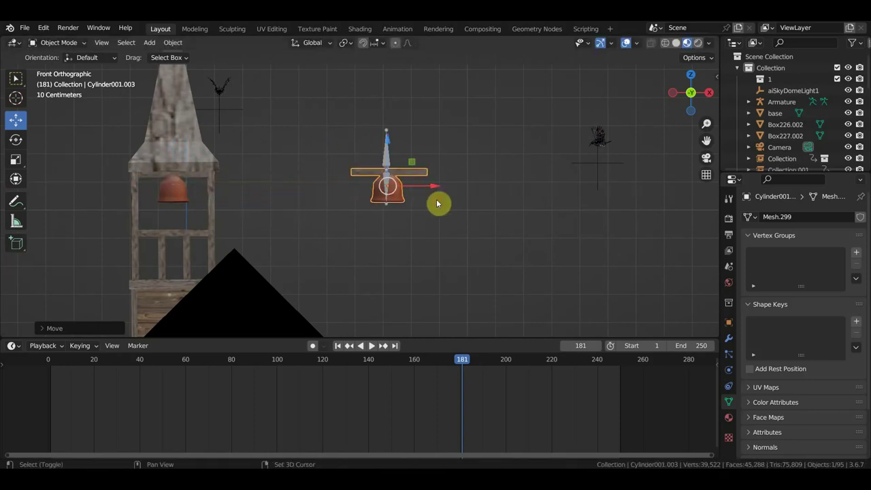
Snap the 3D cursor to the selected bell with Cursor to Selected
key("shift+a")
key("shift+s")
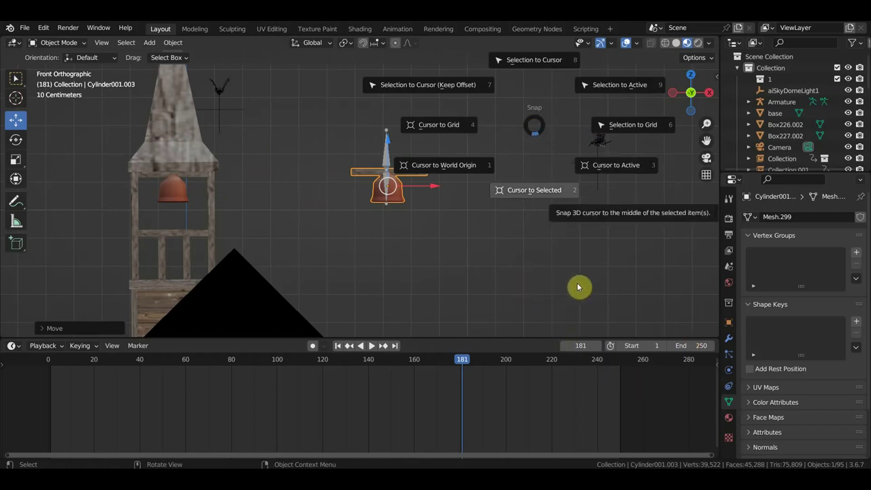
left_click(540, 291)
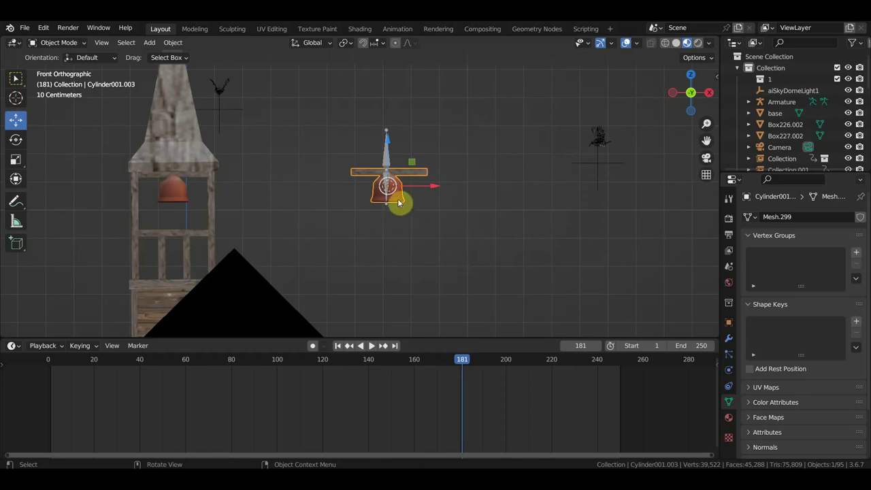
Save the scene as 'Церковь Дедвуд вороны.blend' and select the armature
key("ctrl+s")
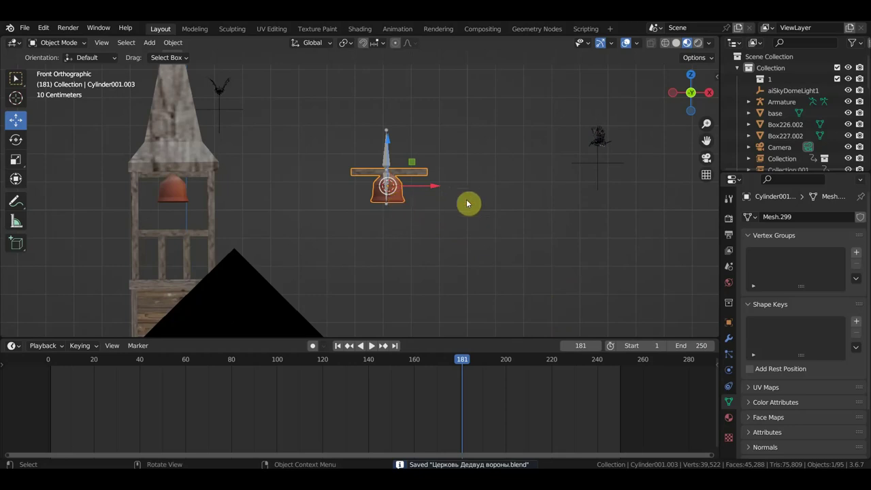
scroll(402, 199, "up", 1)
scroll(409, 191, "up", 2)
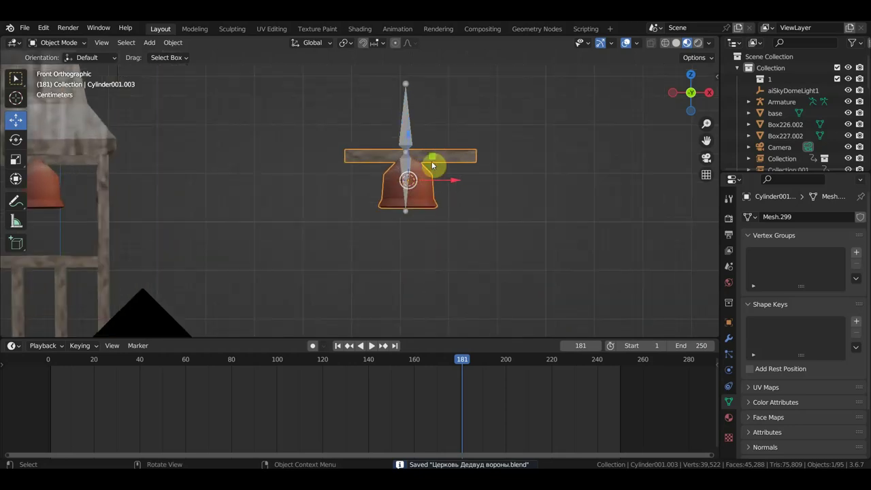
left_click(409, 133)
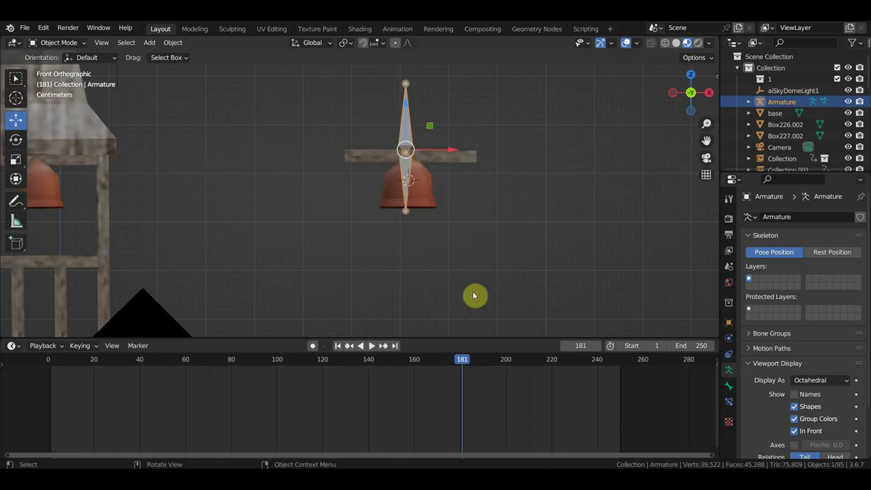
Apply scale to the armature, then to the bell mesh
key("ctrl+a")
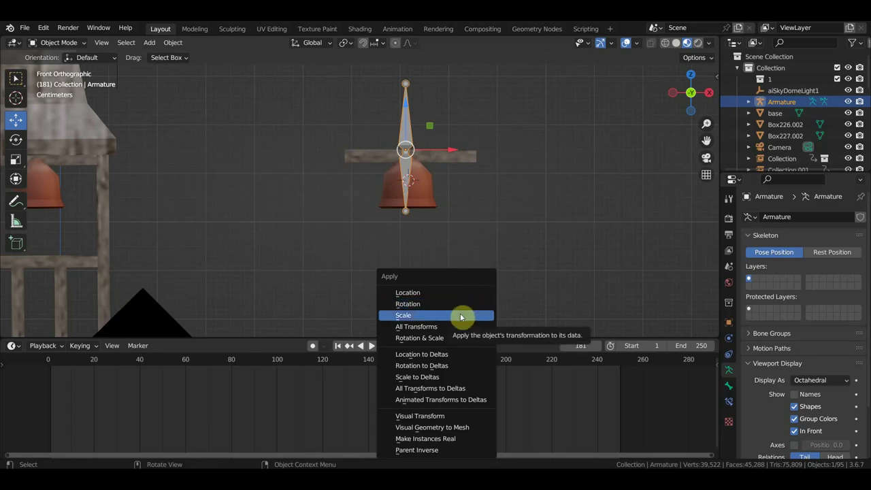
left_click(460, 317)
left_click(432, 199)
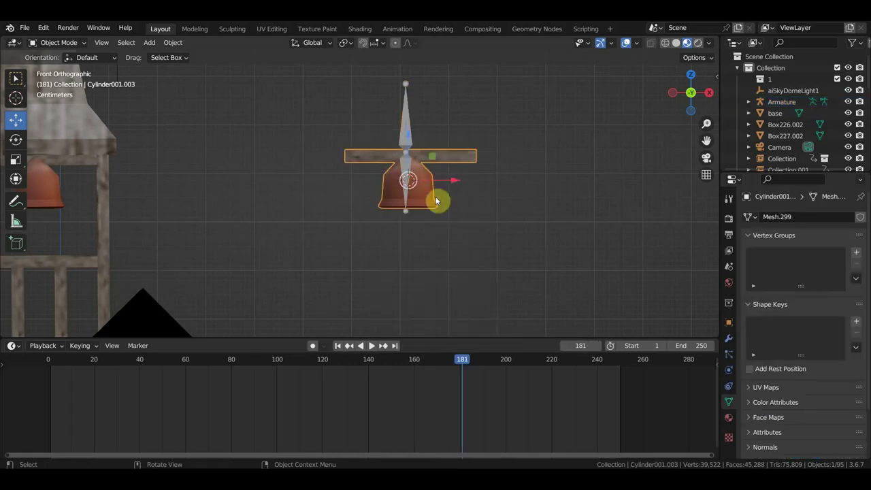
key("ctrl+a")
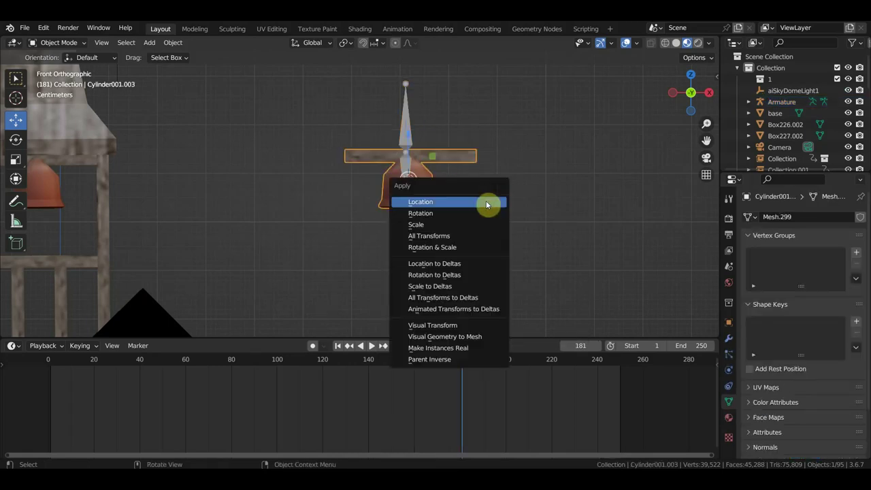
left_click(468, 224)
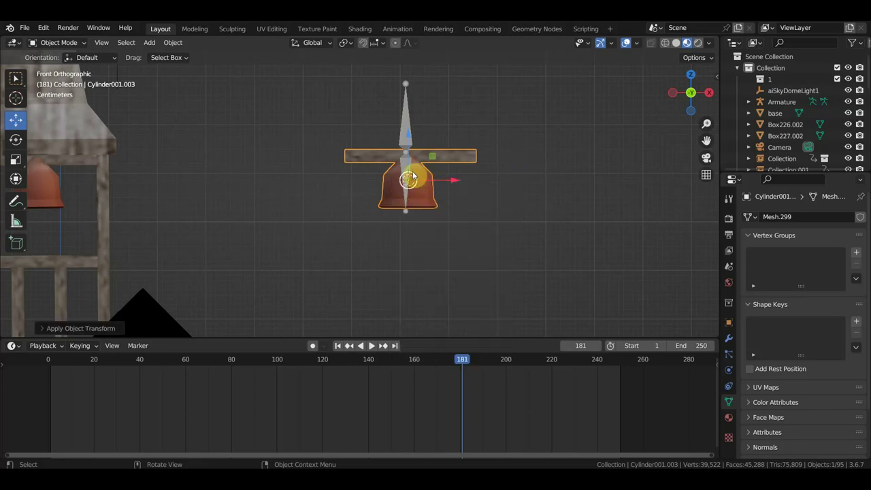
Play the animation and scrub the timeline back to frame 166
left_click(468, 361)
key("space")
left_click_drag(468, 368, 428, 360)
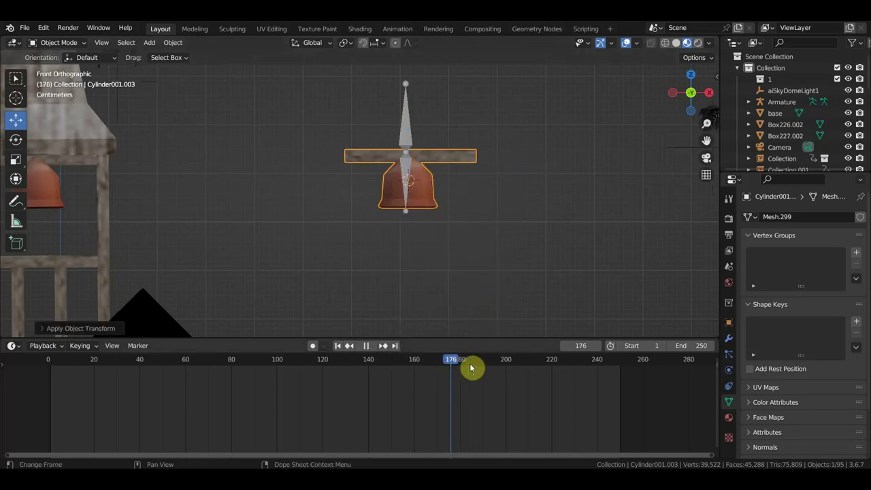
key("space")
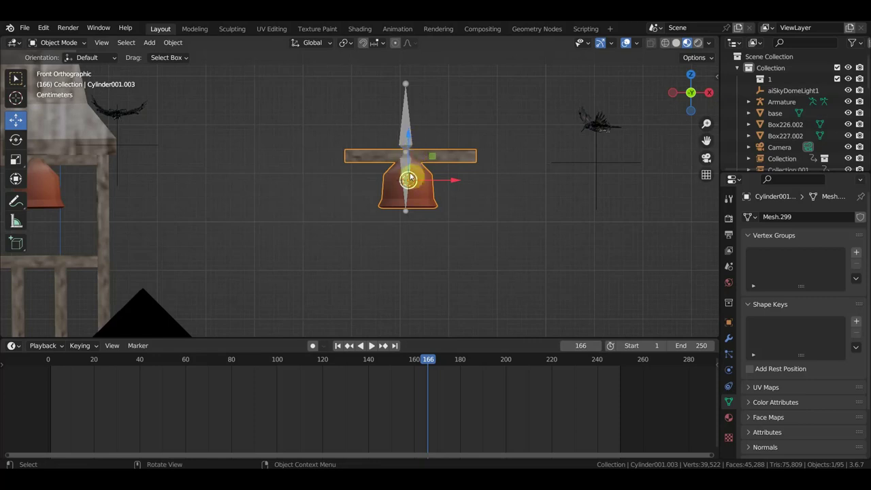
With bell and armature selected in Pose Mode, parent the bell to the bone, then return to Object Mode
left_click(408, 170, "shift")
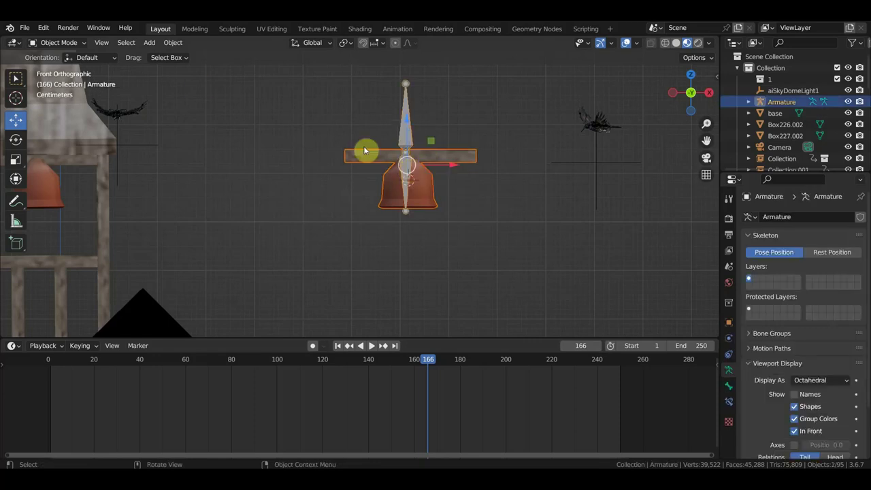
left_click(60, 43)
left_click(60, 81)
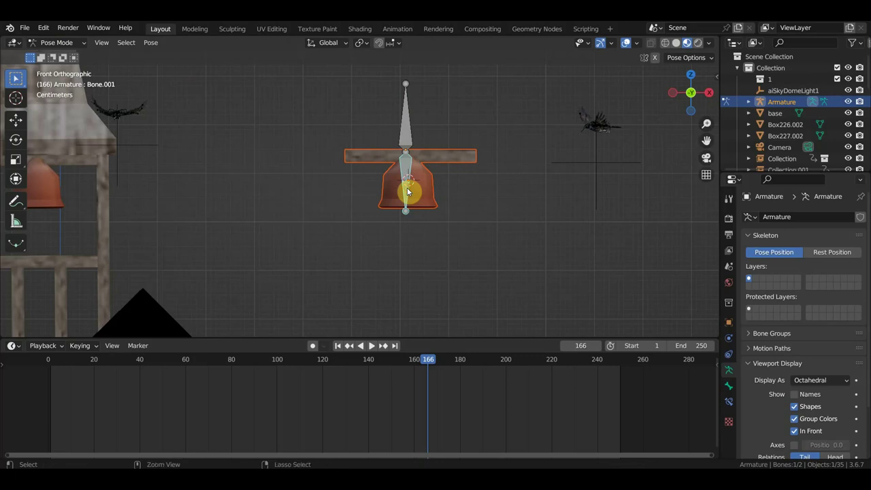
key("ctrl+p")
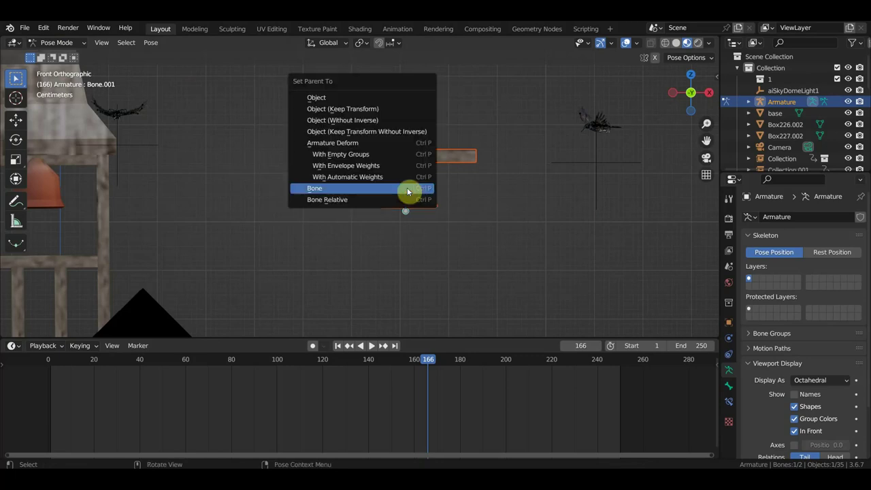
left_click(409, 191)
middle_click_drag(447, 185, 329, 203)
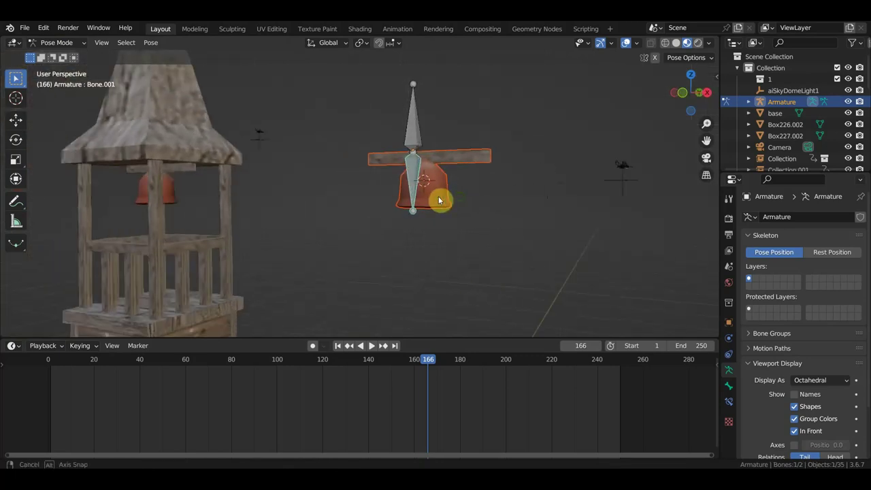
left_click(59, 43)
left_click(57, 56)
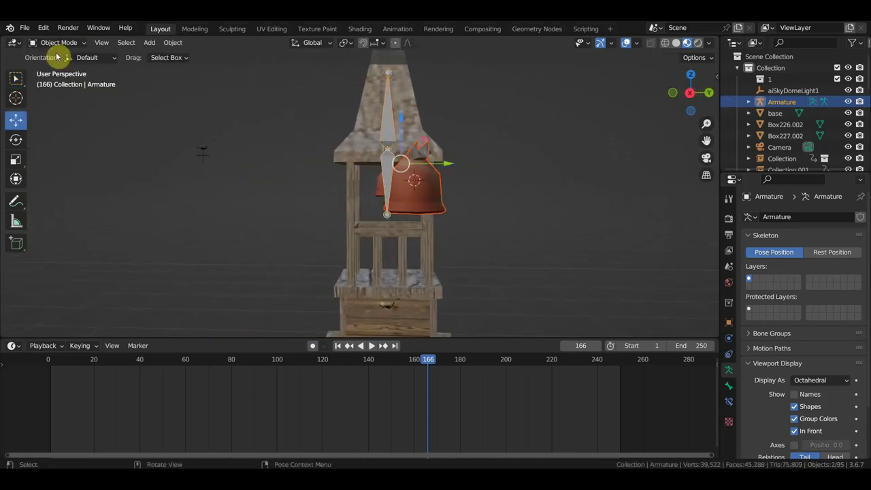
Nudge the bell slightly along the Y axis to sit on the bone
left_click(436, 182)
left_click_drag(467, 182, 432, 181)
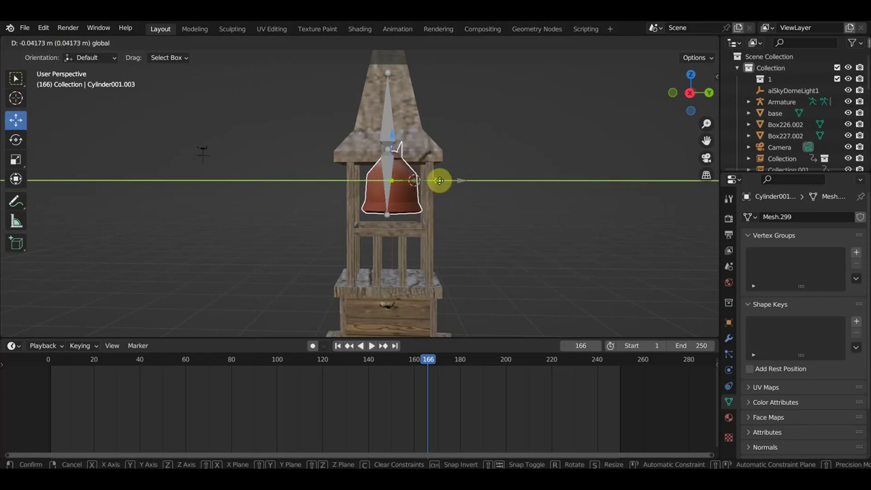
middle_click_drag(432, 181, 454, 249)
left_click(443, 235)
left_click_drag(444, 234, 440, 233)
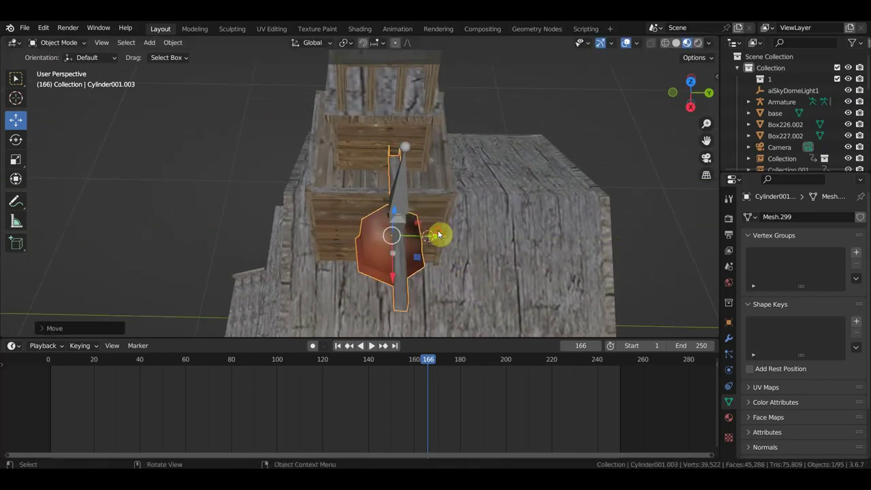
mouse_move(439, 234)
middle_mouse_down()
mouse_move(555, 168)
mouse_move(597, 158)
middle_mouse_up()
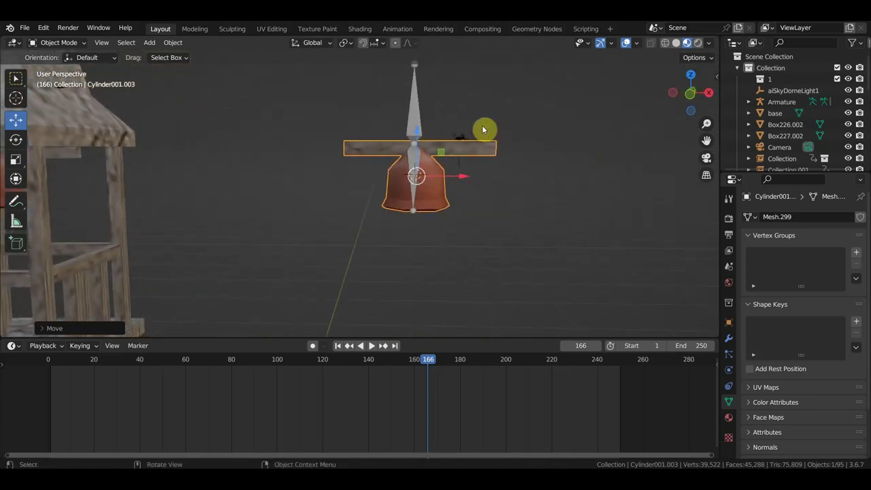
scroll(427, 144, "up", 2)
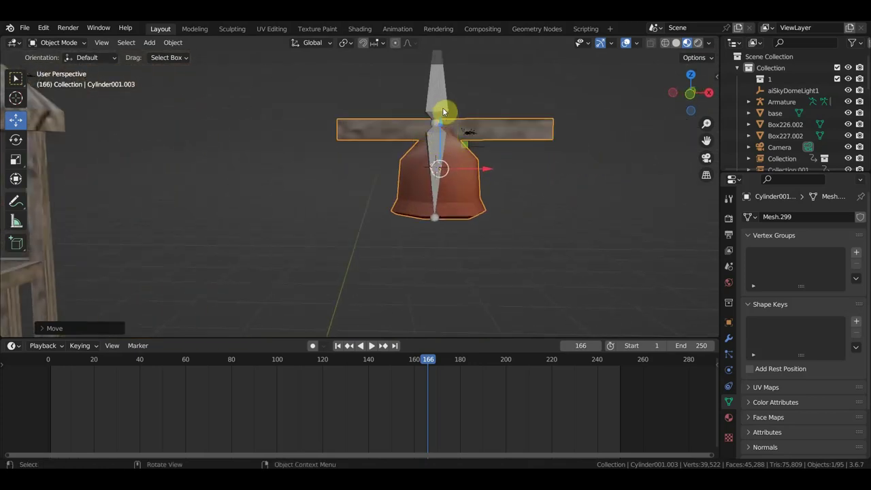
Cancel a trial vertical move of the bell, select the armature and orbit to show the tower
left_click_drag(442, 123, 439, 124)
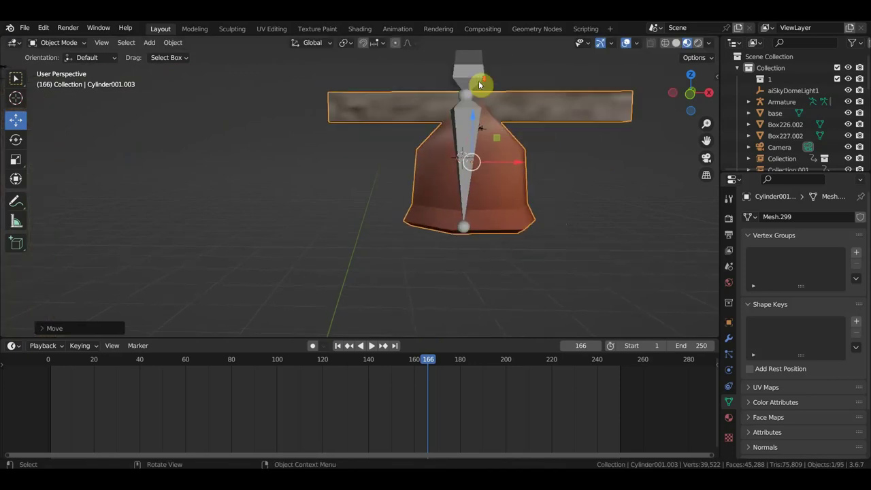
left_click_drag(438, 124, 439, 90)
right_click(439, 91)
left_click(446, 102)
scroll(446, 101, "down", 2)
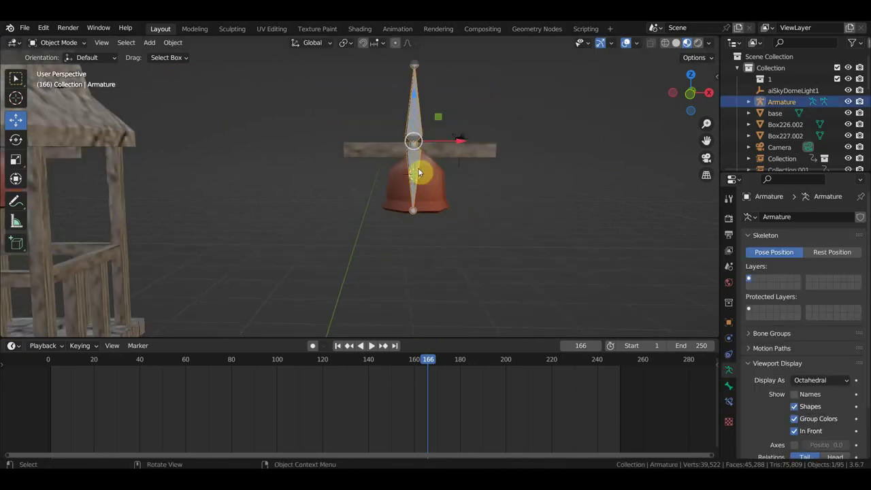
mouse_move(422, 141)
middle_mouse_down()
mouse_move(285, 146)
mouse_move(240, 159)
mouse_move(403, 146)
middle_mouse_up()
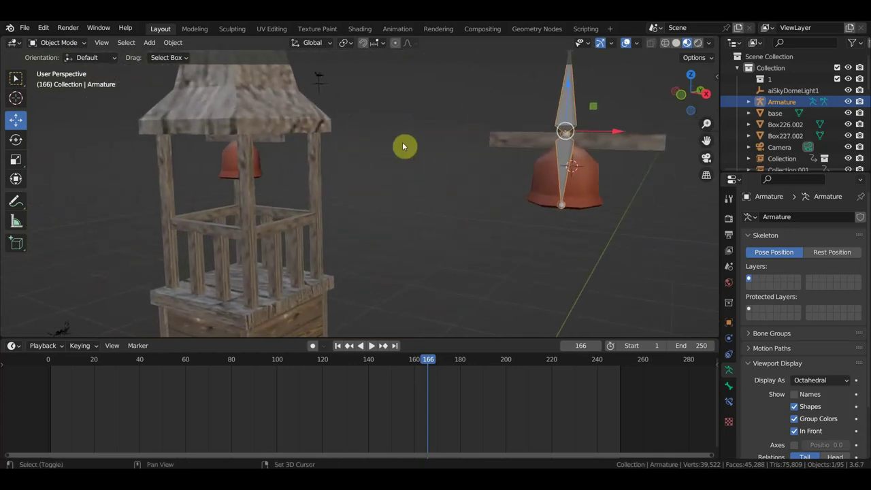
Open the tower mesh in Edit Mode and select the whole linked old bell
left_click(230, 160)
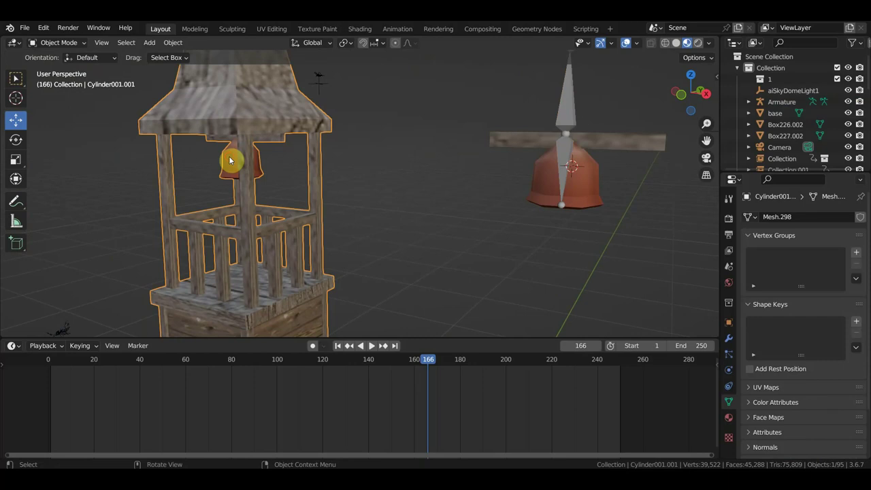
left_click(55, 43)
left_click(59, 68)
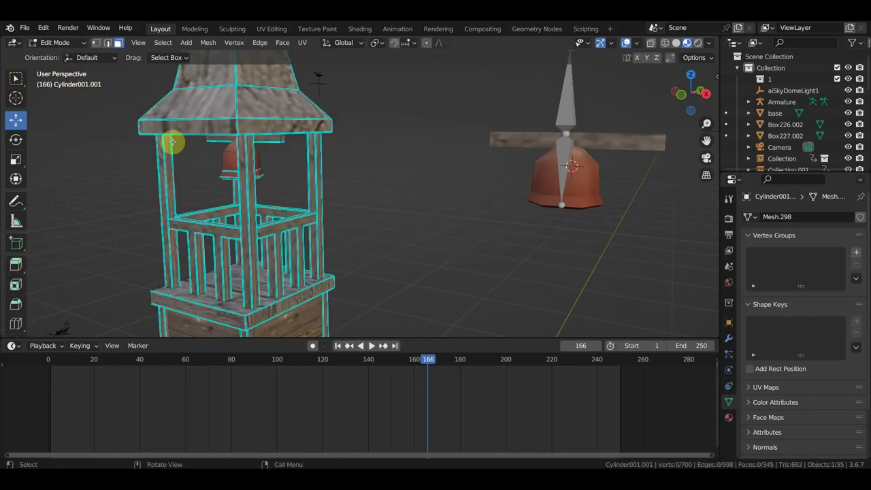
left_click(220, 158)
middle_click_drag(235, 164, 231, 162)
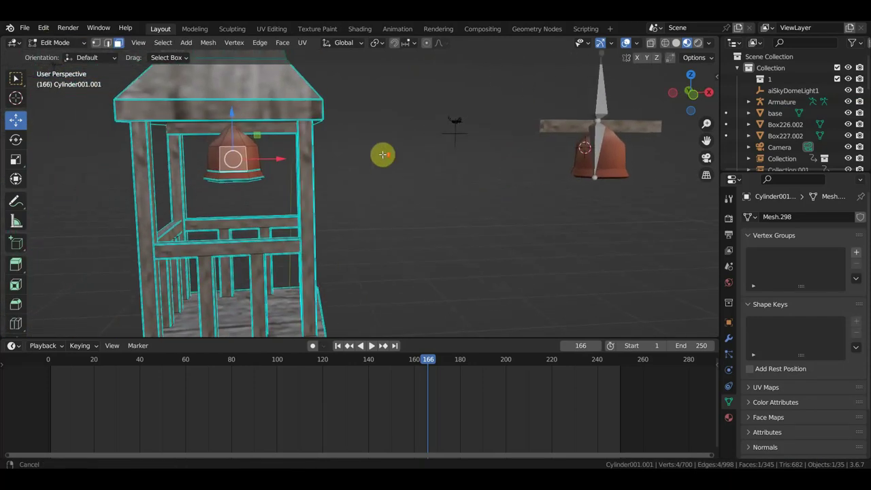
key("ctrl+l")
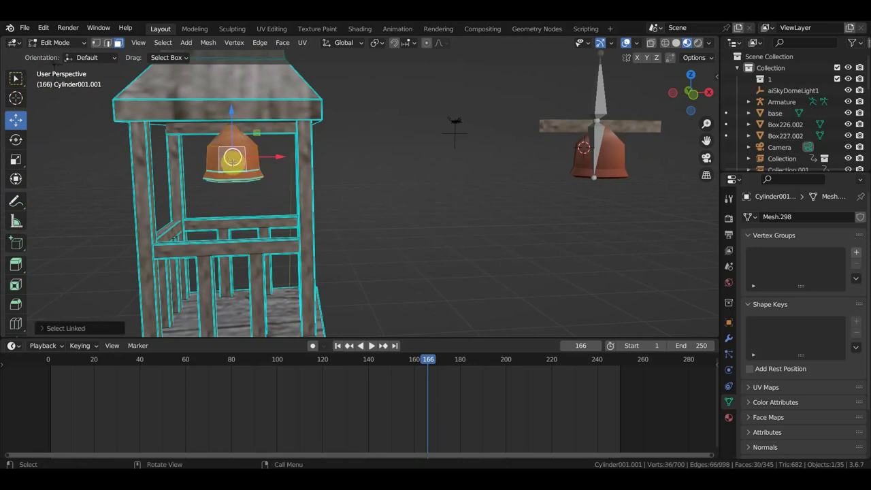
middle_click_drag(198, 137, 389, 163)
Delete the old bell's vertices, return to Object Mode in front view, and select the armature
key("x")
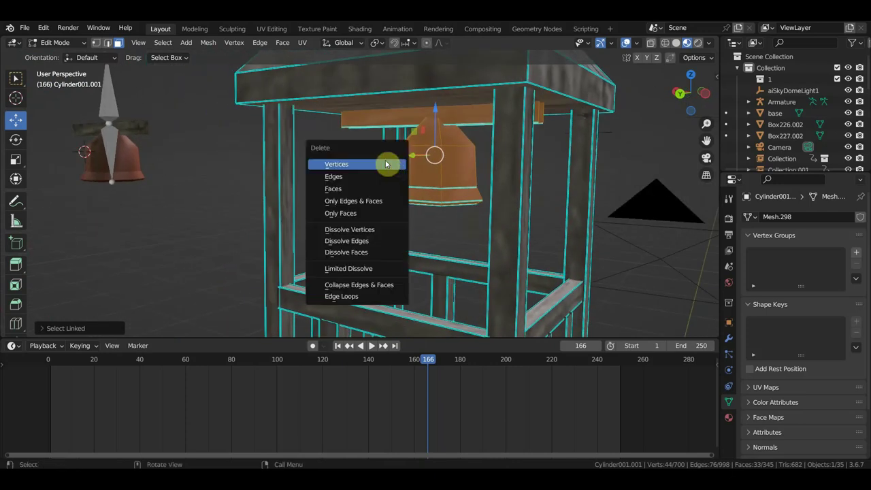
left_click(390, 167)
mouse_move(388, 163)
middle_mouse_down()
mouse_move(170, 136)
mouse_move(122, 61)
middle_mouse_up()
left_click(62, 43)
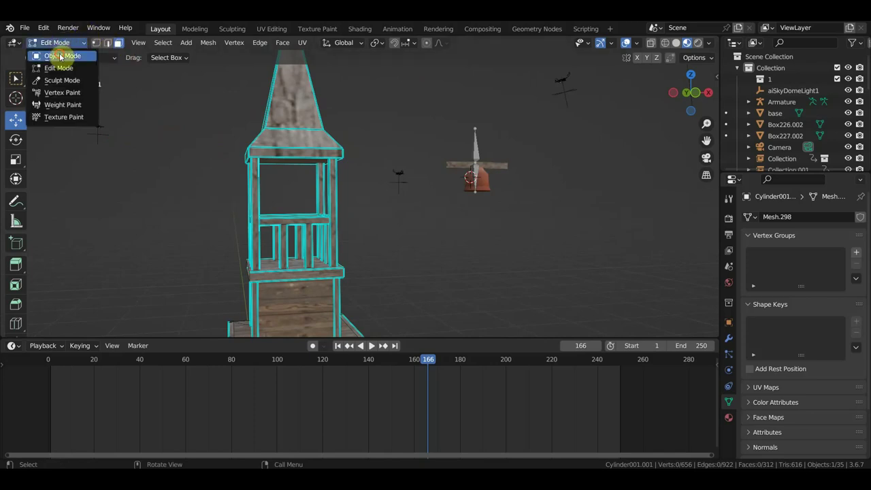
left_click(54, 56)
key("KP_1")
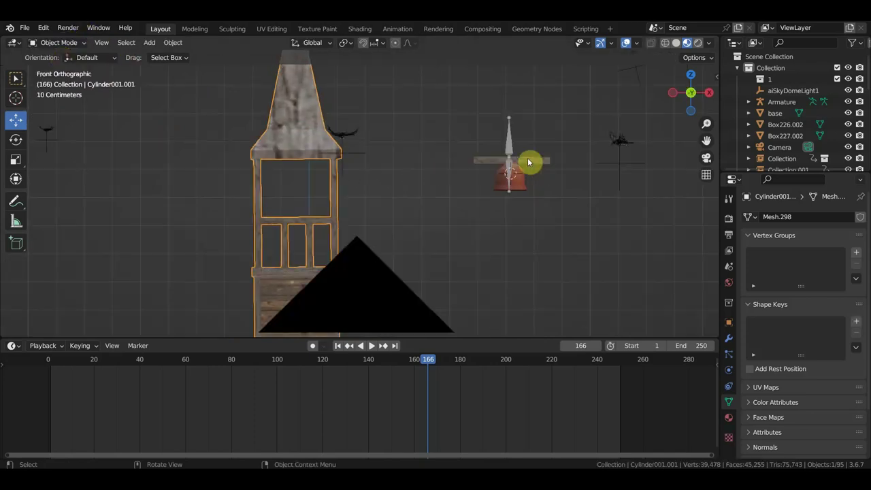
left_click(512, 148)
In Pose Mode, move the bone named Bone left so the bell hangs in the belfry, then go to frame 1
left_click(62, 43)
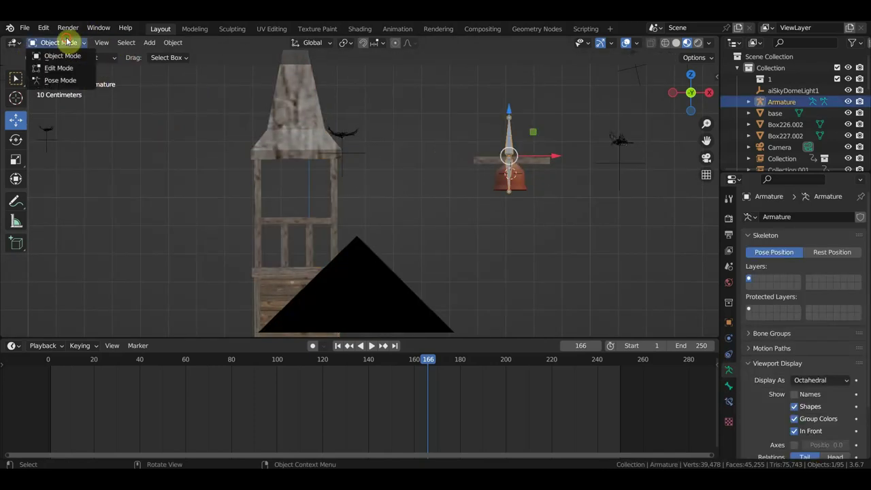
left_click(64, 77)
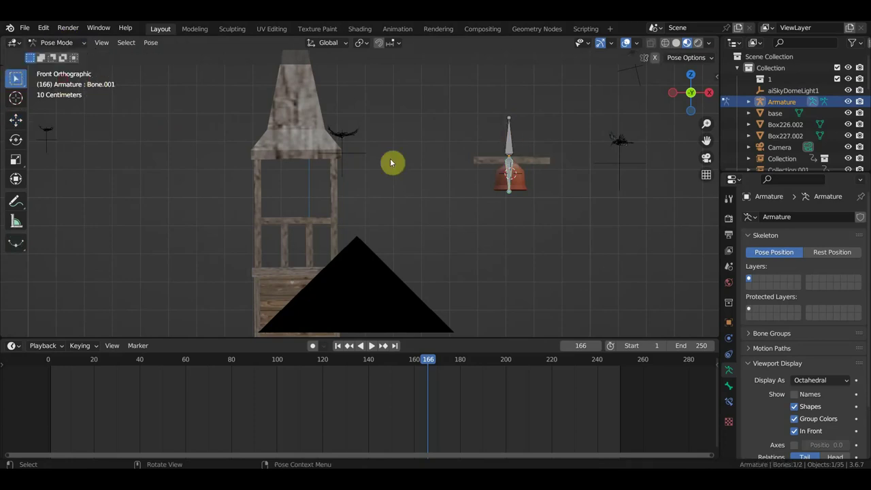
left_click(512, 150)
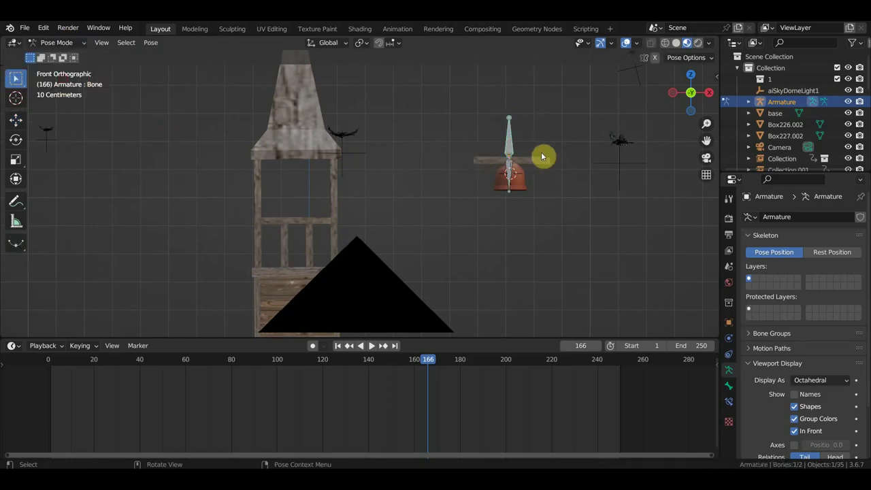
left_click(16, 119)
left_click_drag(560, 159, 340, 162)
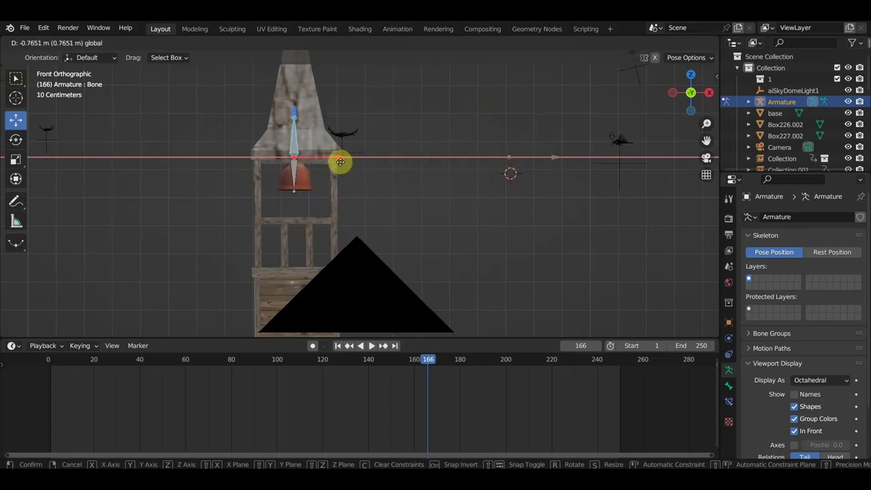
left_click_drag(341, 166, 342, 167)
mouse_move(342, 167)
middle_mouse_down()
mouse_move(364, 184)
mouse_move(496, 187)
mouse_move(465, 181)
middle_mouse_up()
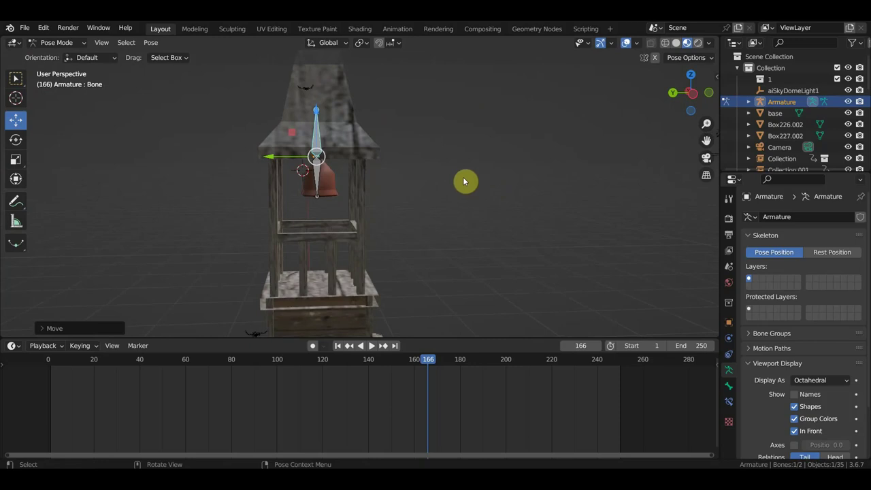
left_click(52, 361)
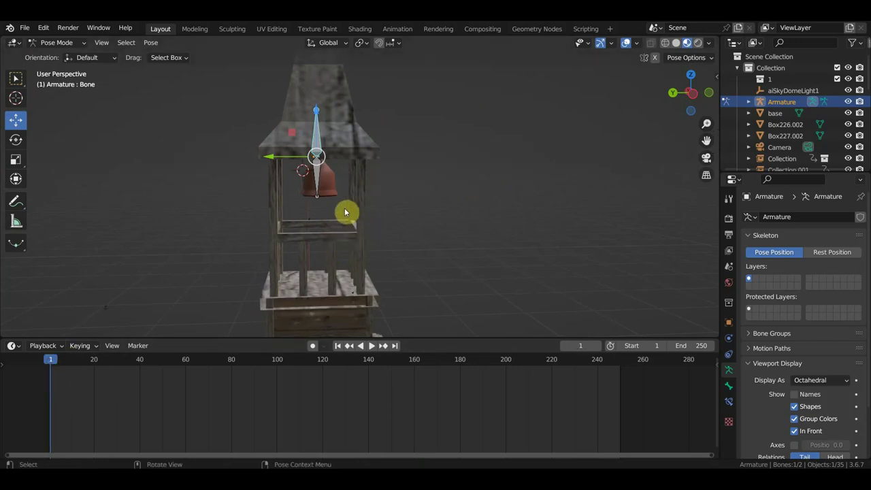
In right side view, tilt the bell one way and keyframe its pose at frame 1
key("KP_3")
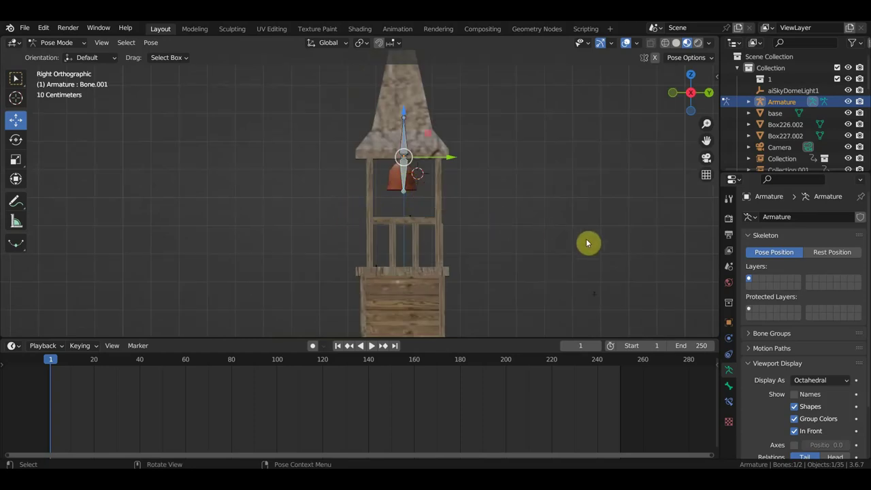
key("r")
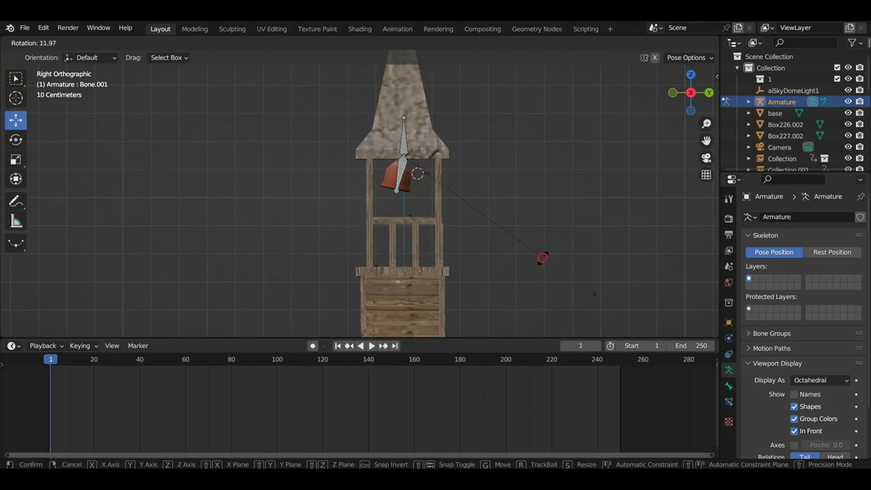
left_click(543, 258)
key("i")
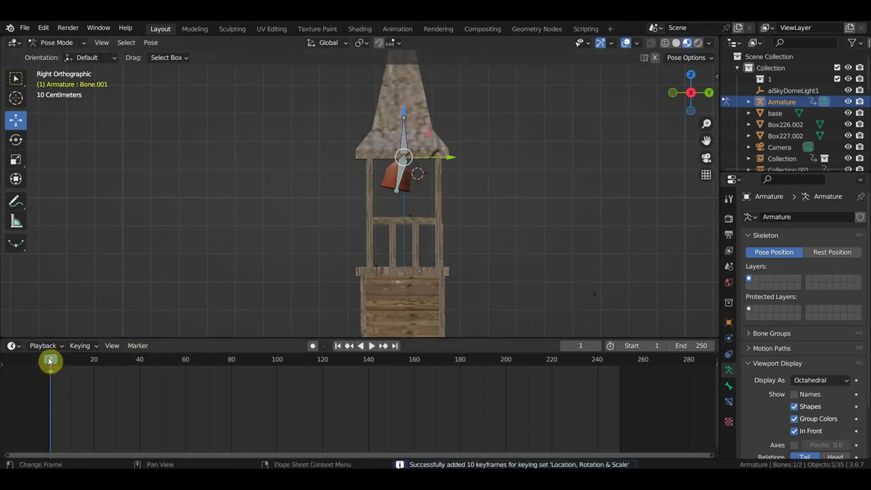
At frame 10, tilt the bell the opposite way and keyframe its pose
mouse_move(49, 361)
left_mouse_down()
mouse_move(88, 375)
mouse_move(73, 372)
left_mouse_up()
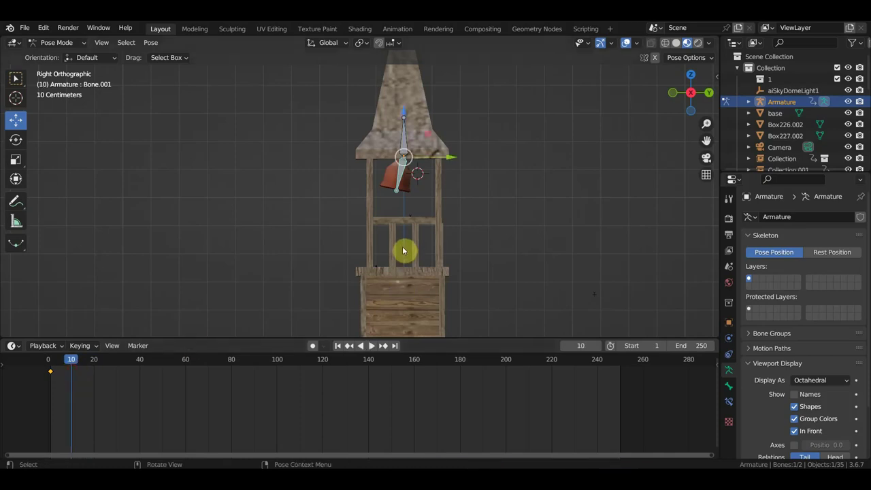
key("r")
left_click(454, 238)
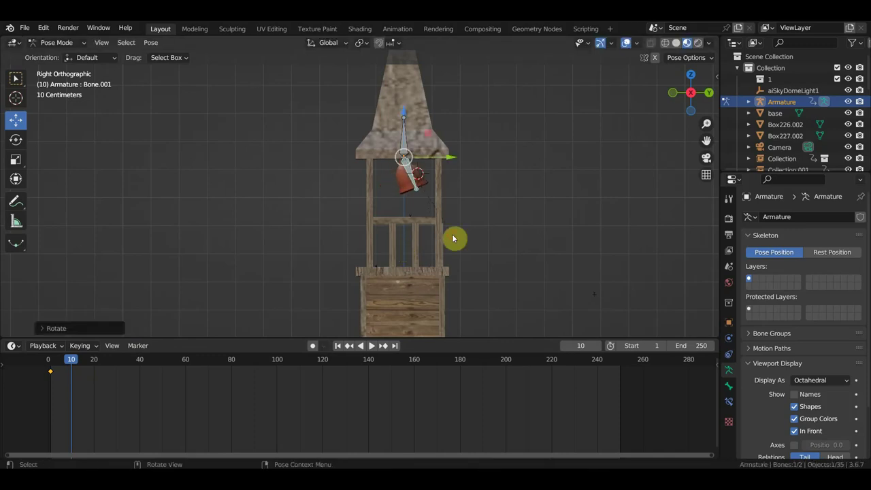
key("i")
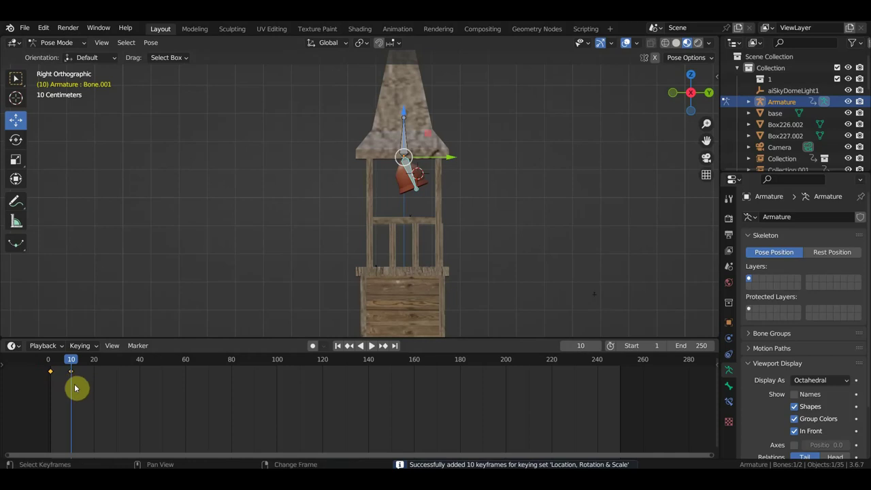
Duplicate the swing keyframes four times, placing copies at frames 20 through 90
key("shift+d")
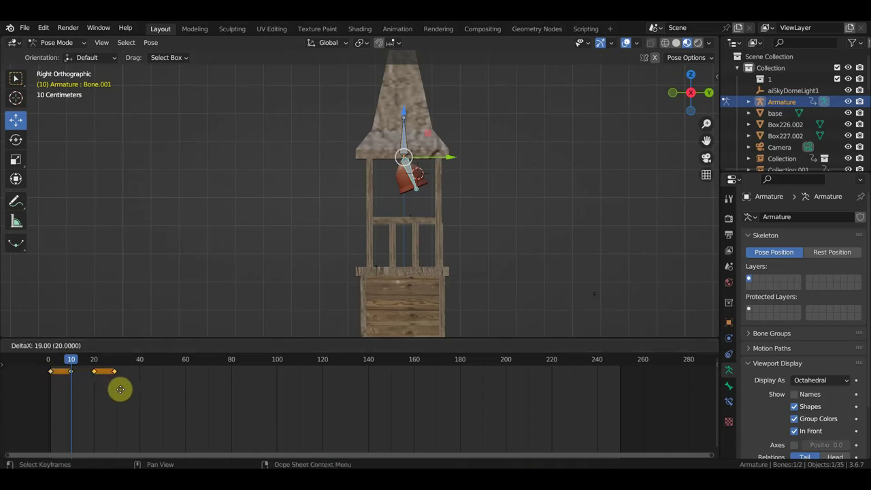
left_click(121, 393)
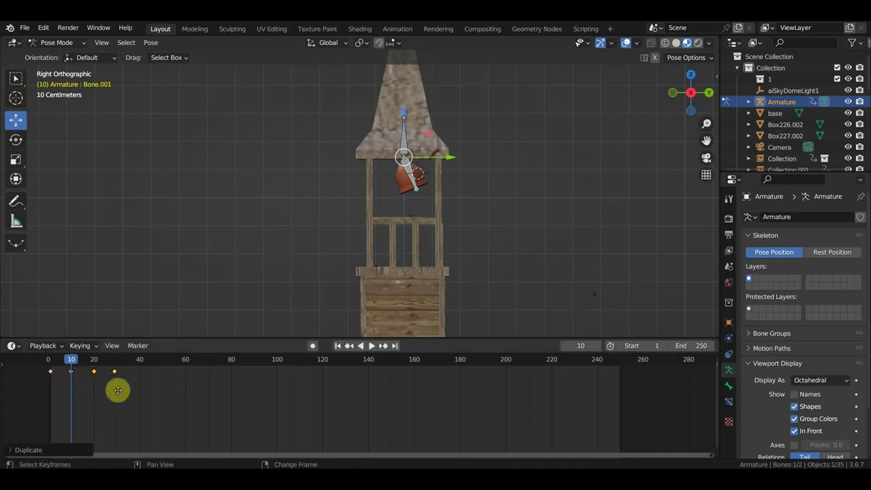
key("shift+d")
left_click(165, 391)
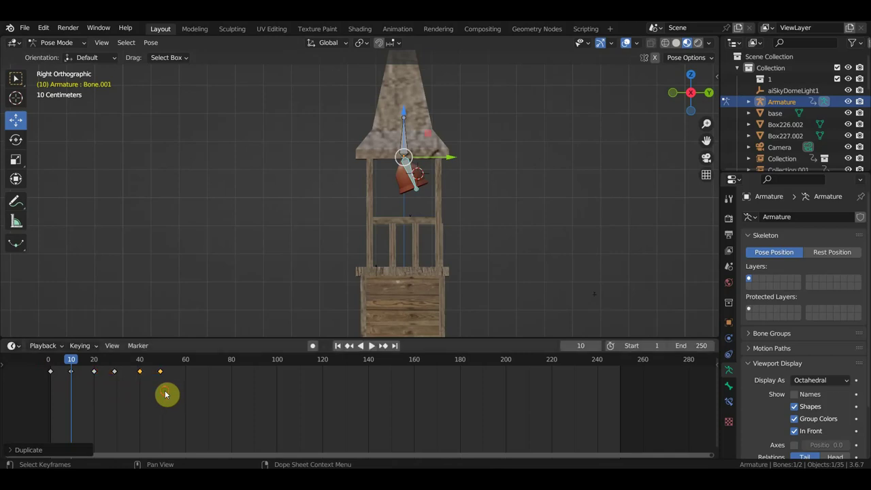
key("shift+d")
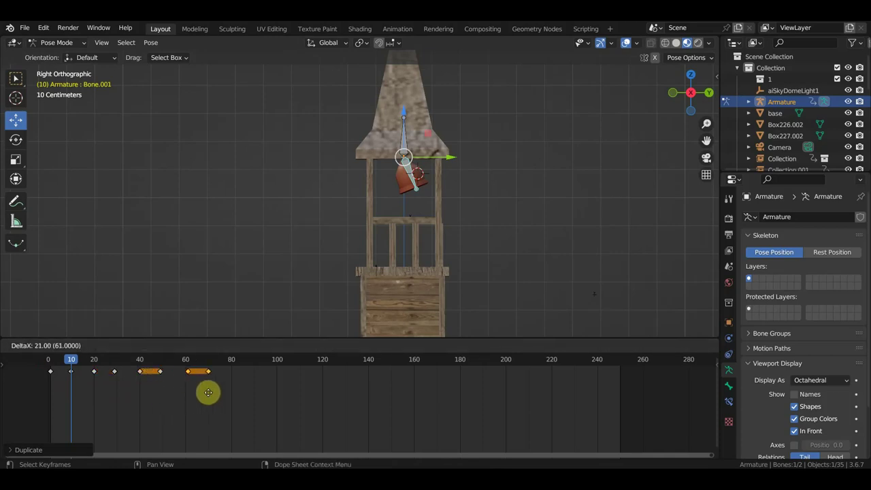
left_click(207, 395)
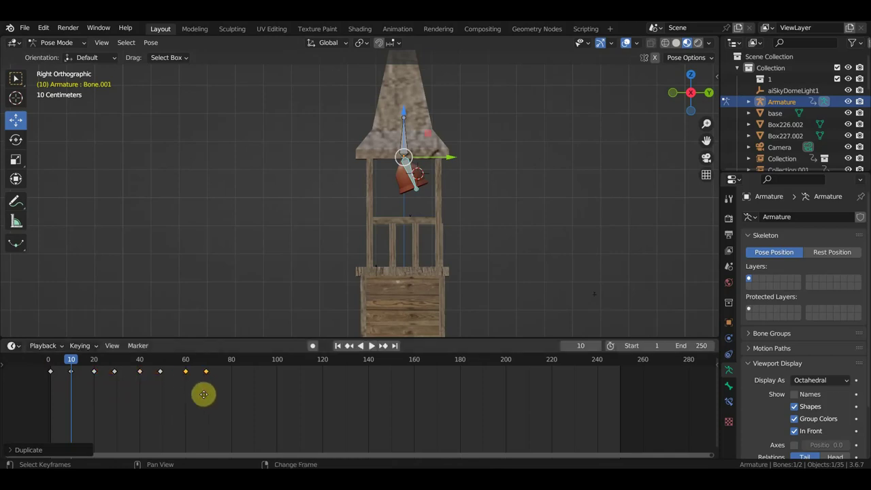
key("shift+d")
left_click(250, 396)
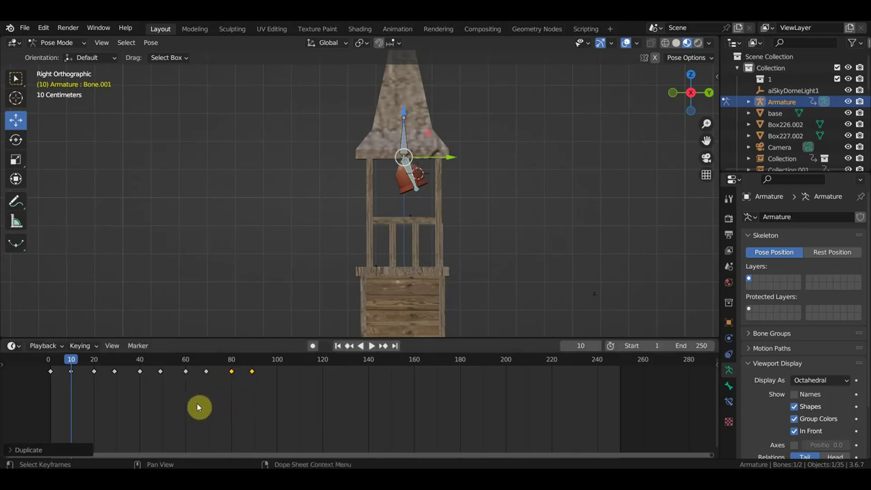
Preview the swing, shift all bell keyframes later to start around frame 60, and scrub to check
key("space")
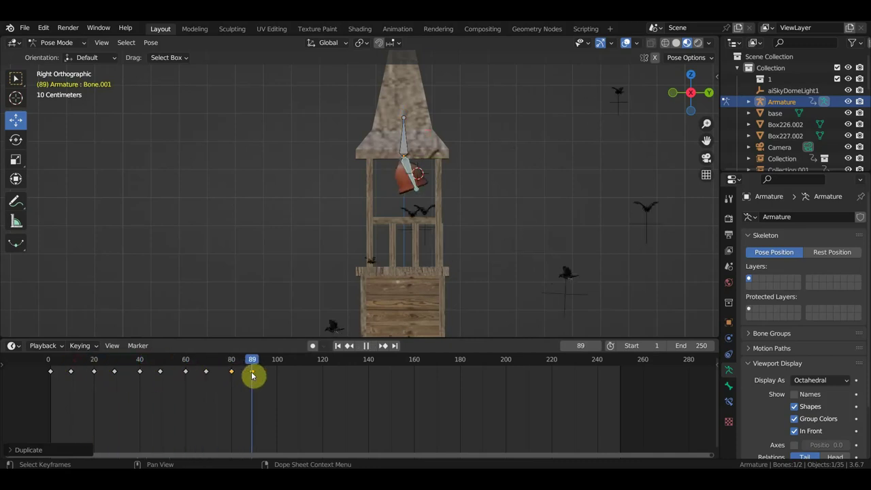
key("space")
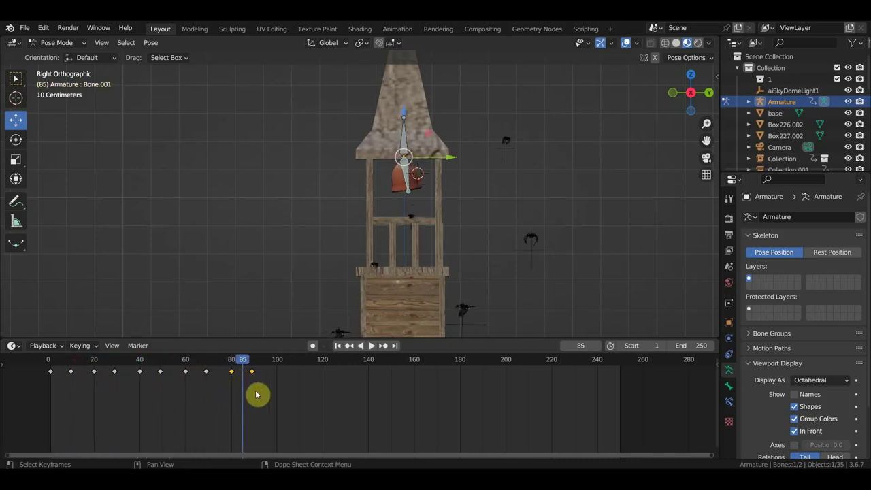
left_click_drag(307, 400, 43, 365)
key("g")
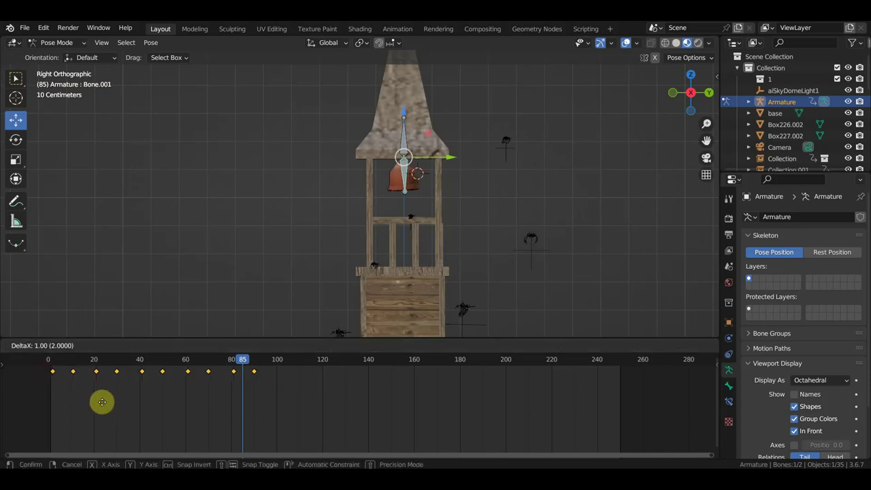
left_click(236, 413)
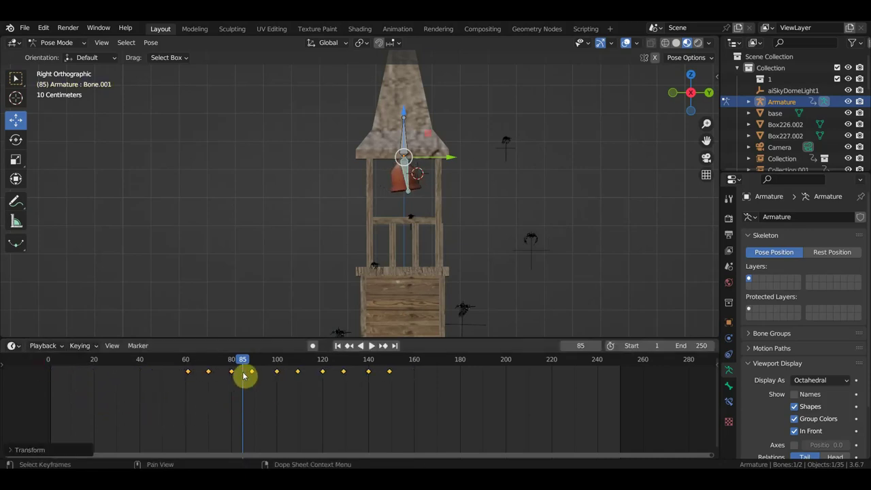
left_click(218, 360)
mouse_move(218, 361)
left_mouse_down()
mouse_move(286, 374)
mouse_move(159, 360)
mouse_move(174, 367)
left_mouse_up()
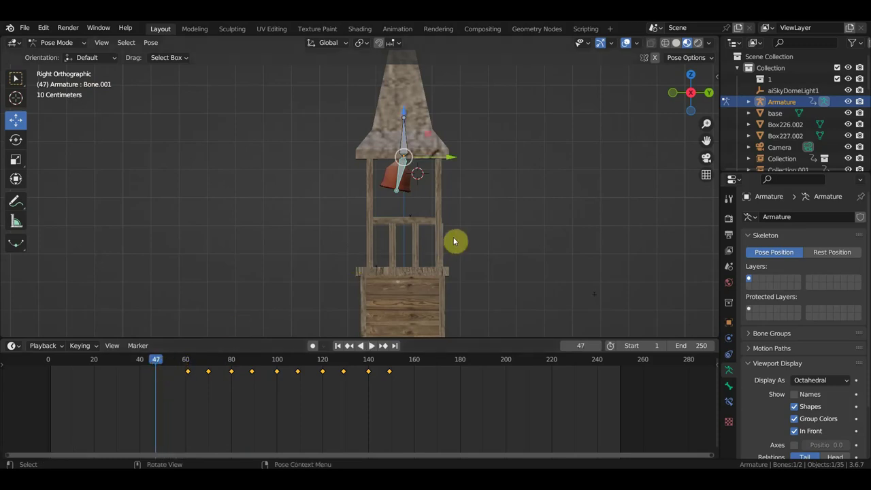
Rotate the bell bone to its upright resting pose and keyframe it at frame 47
key("r")
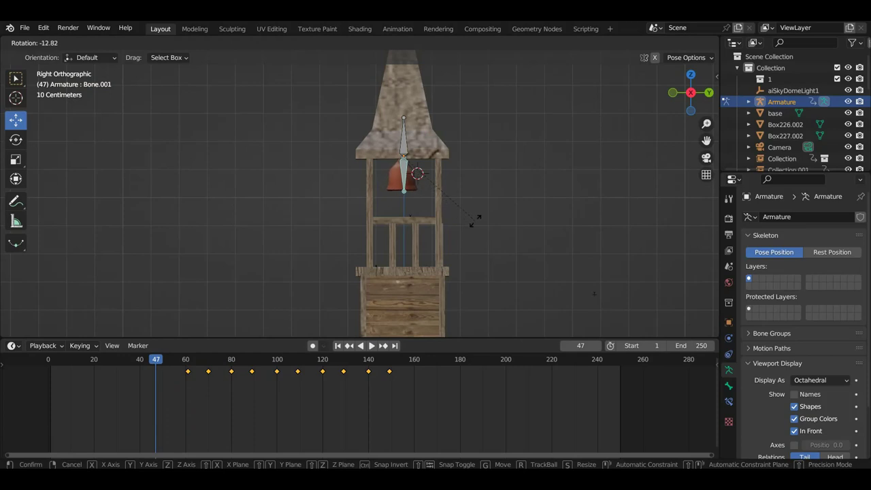
left_click(476, 223)
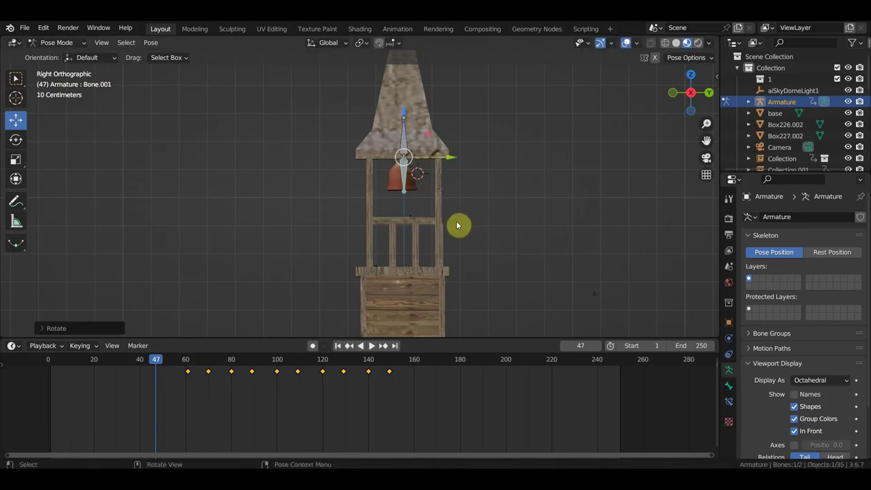
key("r")
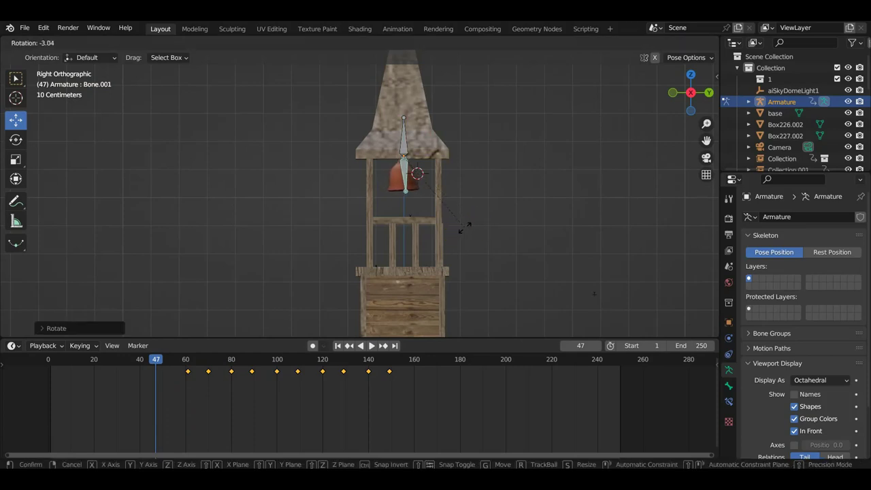
left_click(467, 227)
key("i")
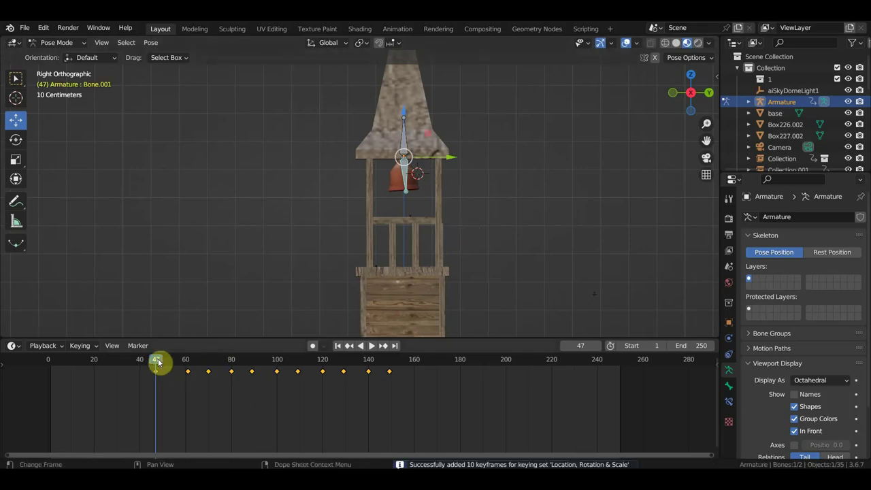
Scrub the timeline to preview the bell swing, then view the whole church in perspective
left_click_drag(157, 363, 252, 374)
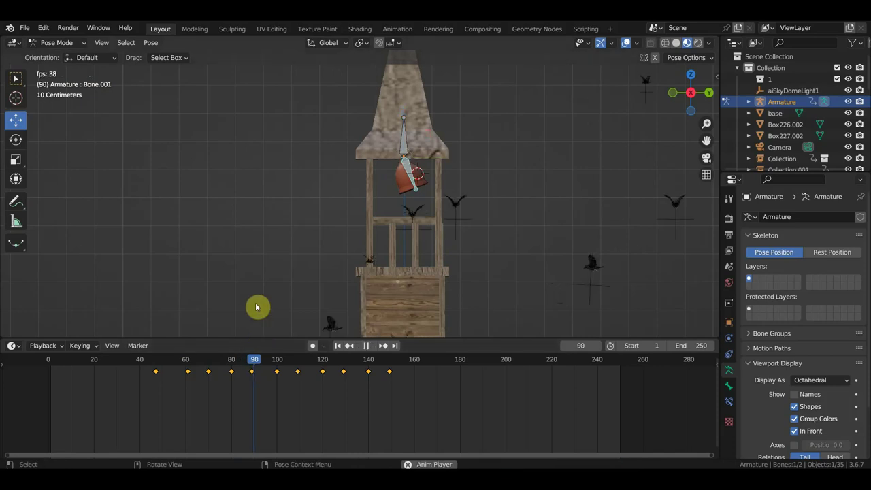
key("space")
key("KP_3")
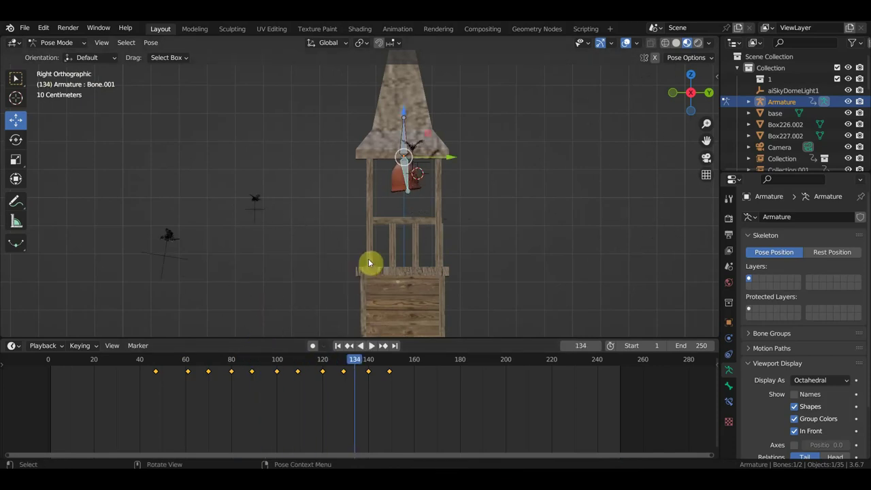
mouse_move(417, 236)
middle_mouse_down()
mouse_move(452, 230)
mouse_move(441, 229)
middle_mouse_up()
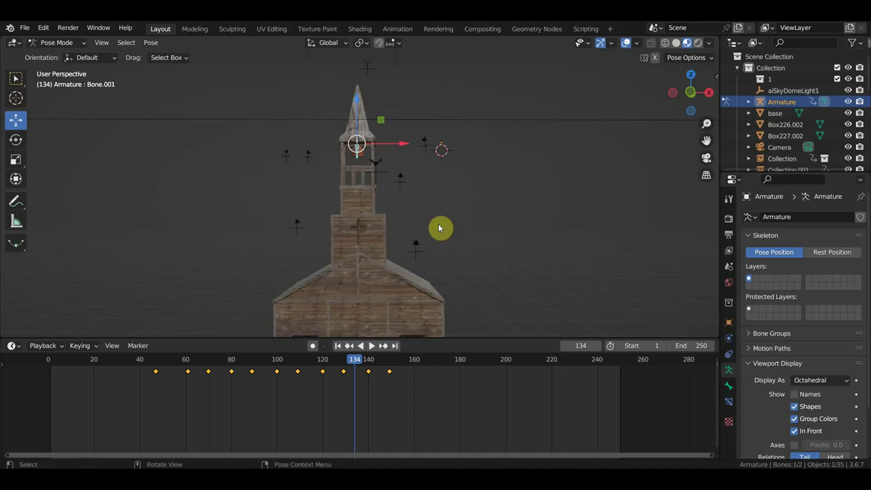
Play the bell swing with overlays hidden, then box-select its keyframes on the timeline
left_click(627, 42)
key("space")
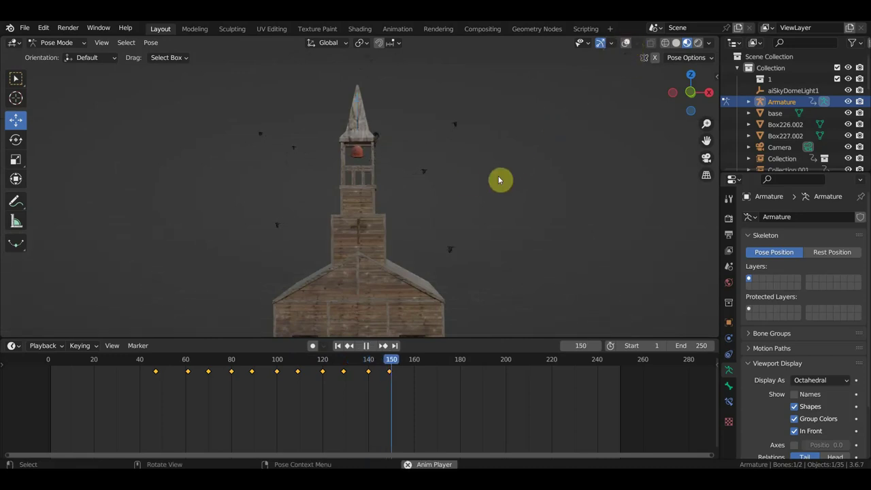
key("space")
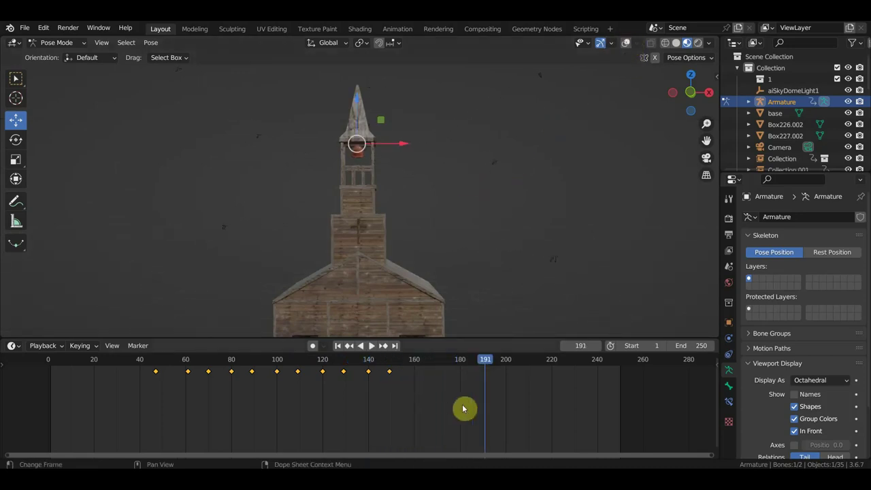
mouse_move(450, 414)
left_mouse_down()
mouse_move(211, 395)
mouse_move(140, 368)
left_mouse_up()
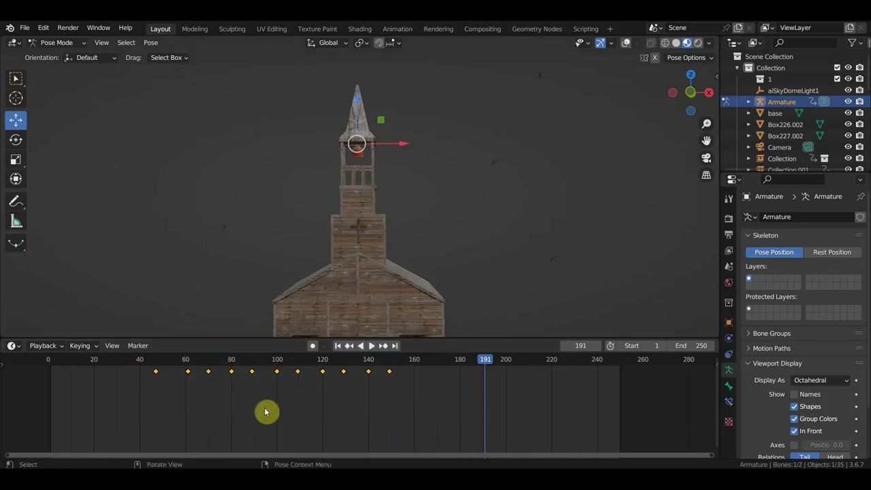
left_click(627, 43)
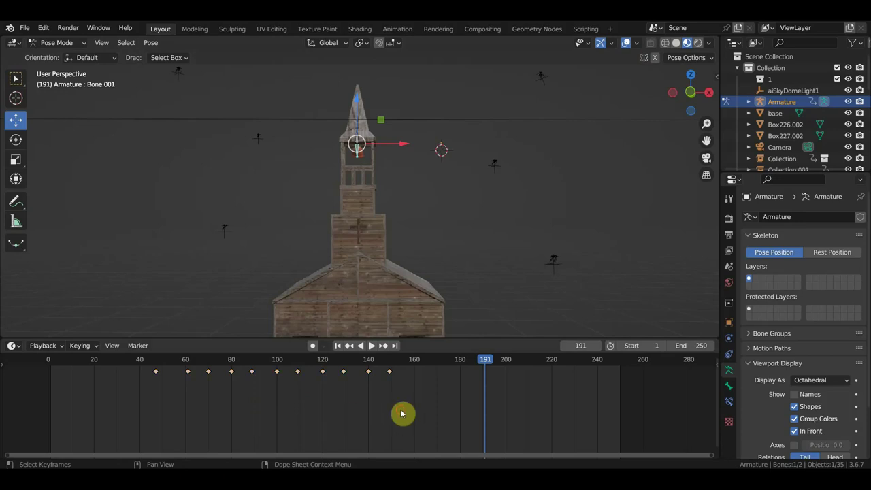
Duplicate the later swing keyframes so the bell keeps swinging until about frame 245
left_click_drag(455, 409, 165, 360)
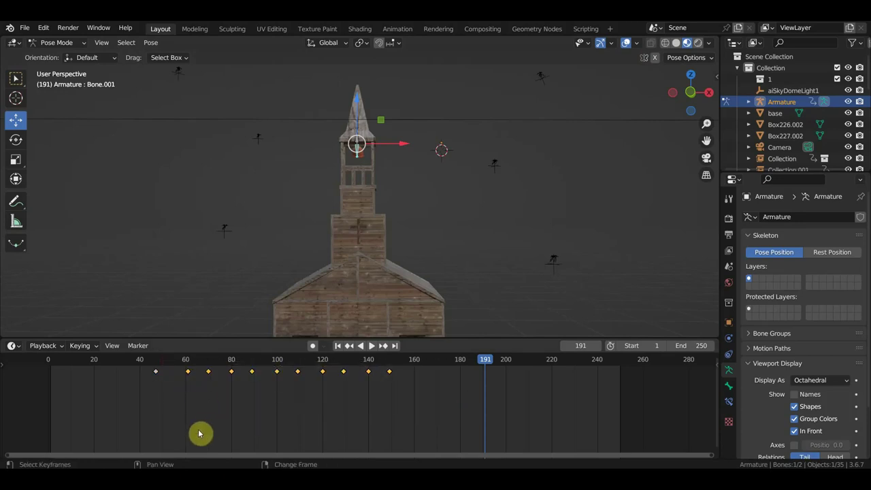
key("shift+d")
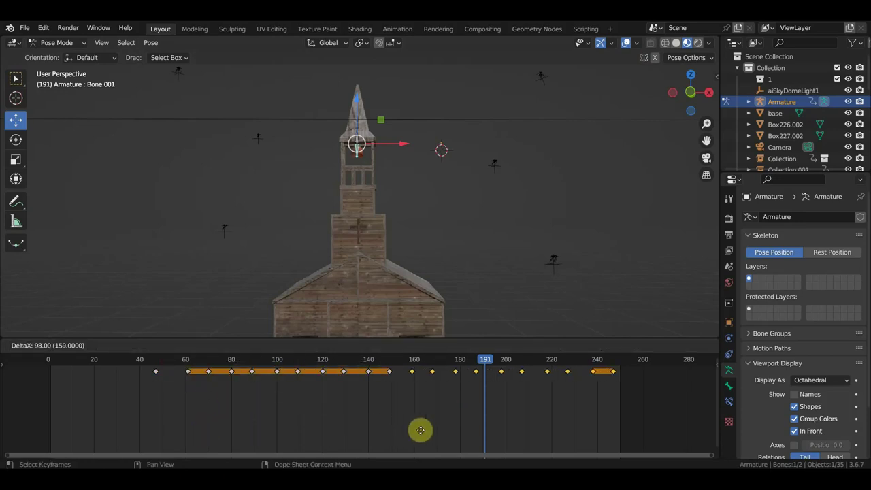
left_click(423, 434)
key("space")
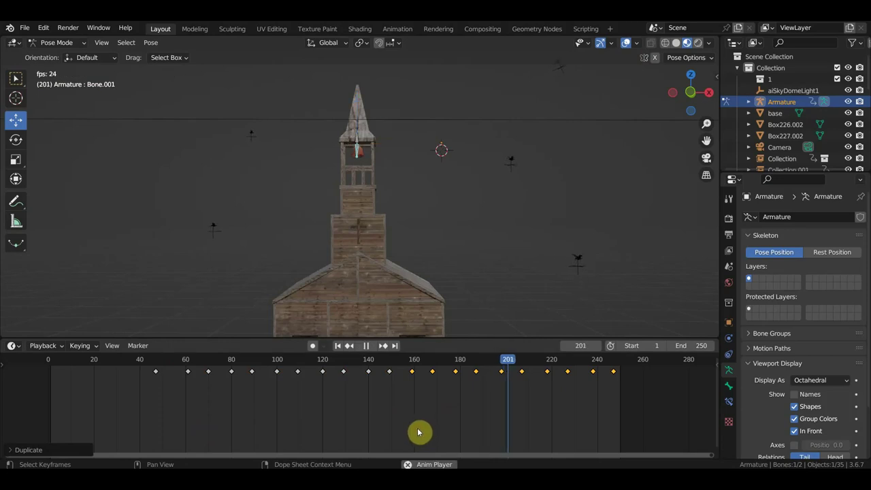
Play the extended swing through the scene camera with overlays hidden
key("KP_0")
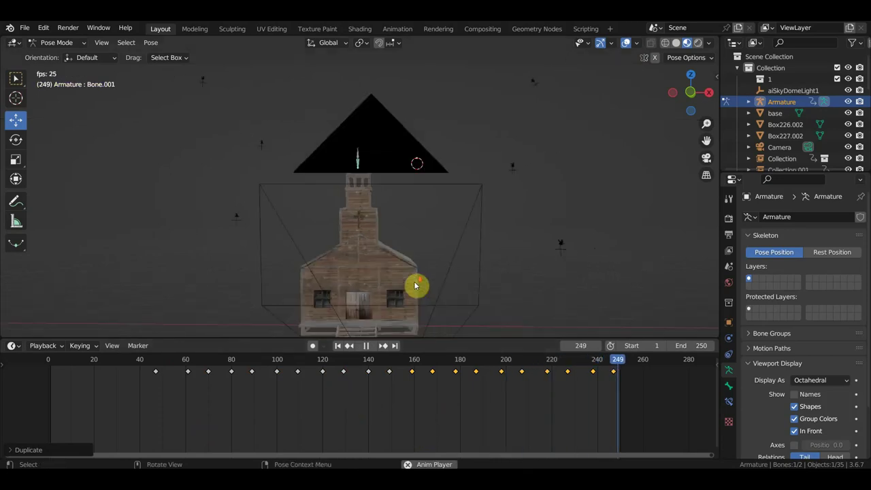
left_click(627, 42)
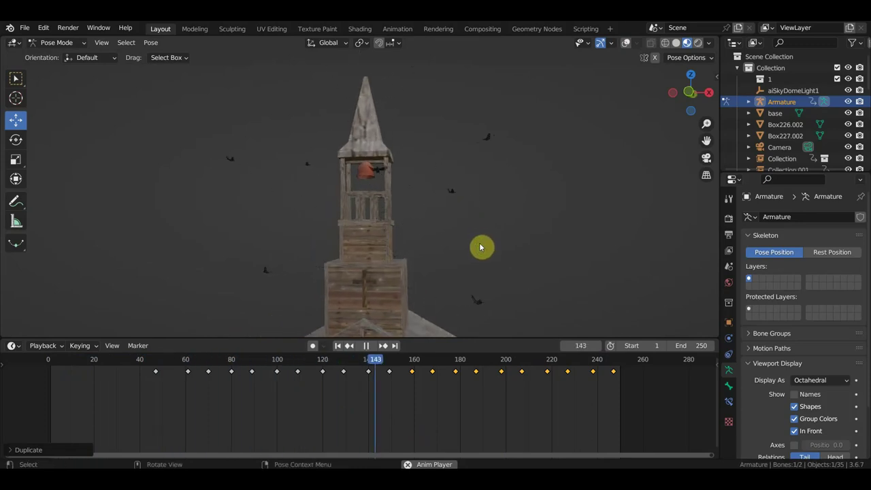
key("space")
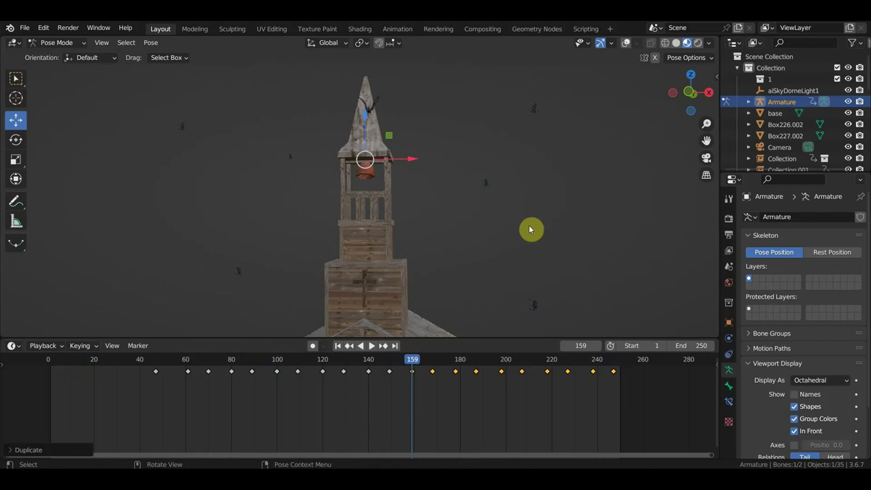
mouse_move(490, 218)
middle_mouse_down()
mouse_move(532, 220)
mouse_move(475, 227)
middle_mouse_up()
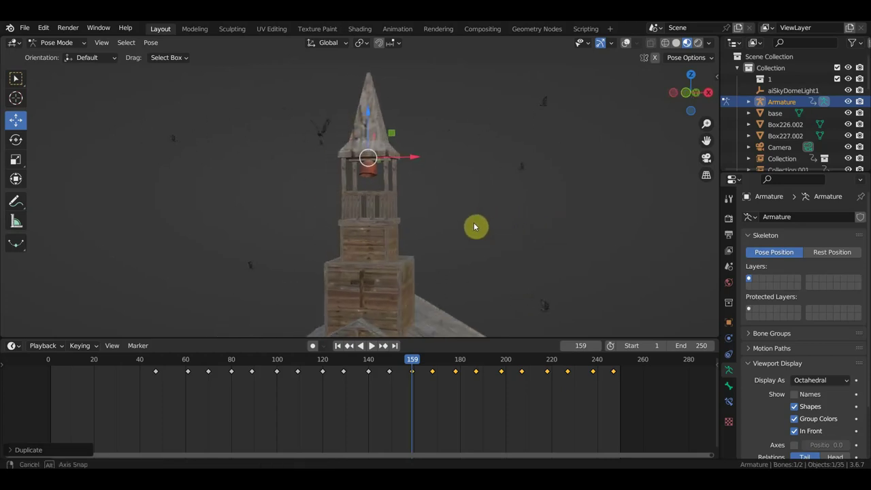
Deselect the bell bone, restore the overlays, and switch the armature to Object Mode
left_click(521, 172)
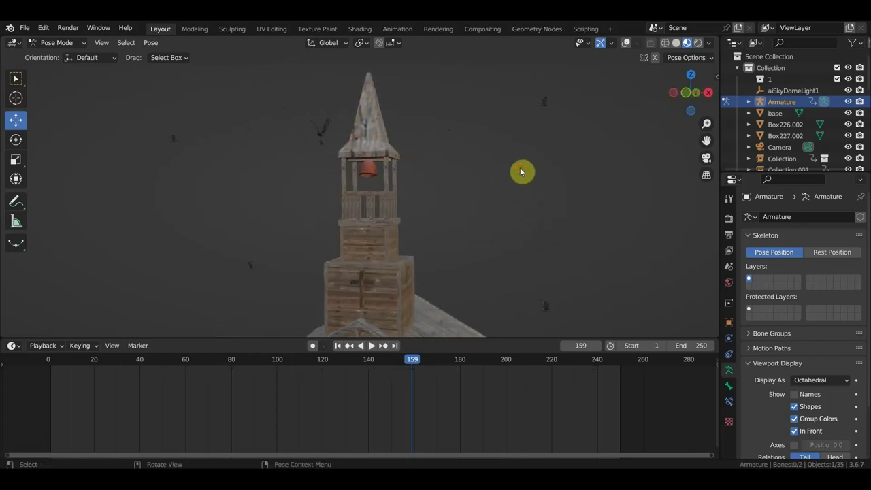
left_click(626, 42)
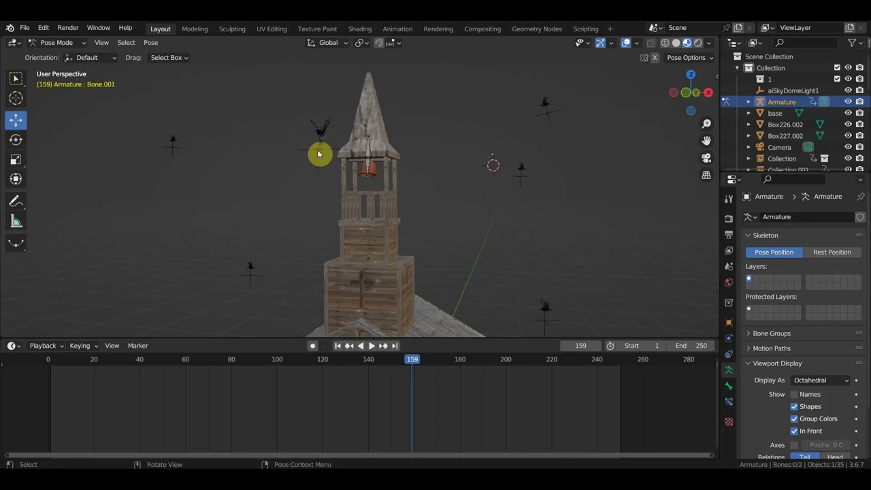
left_click(57, 42)
left_click(58, 55)
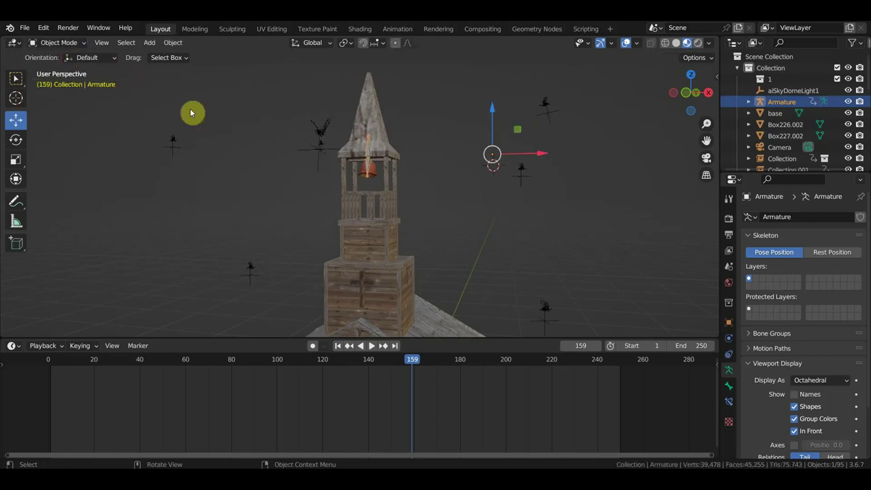
left_click(315, 136)
left_click(522, 170, "shift")
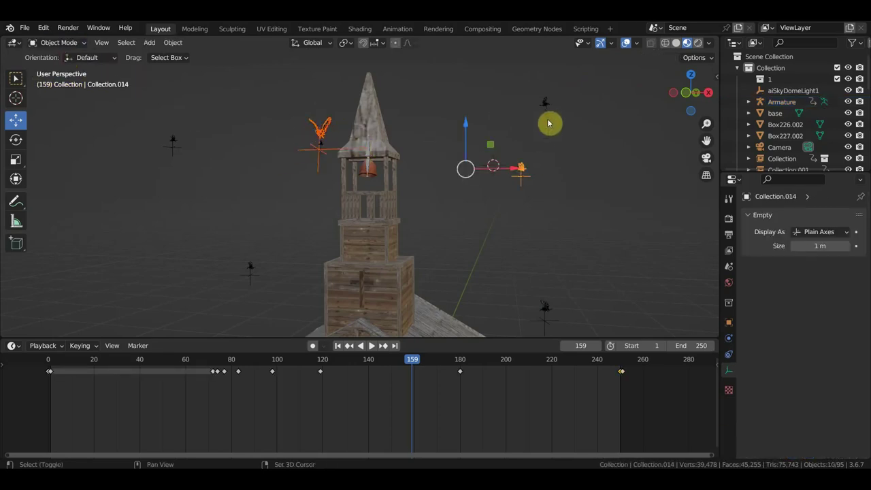
left_click(547, 105, "shift")
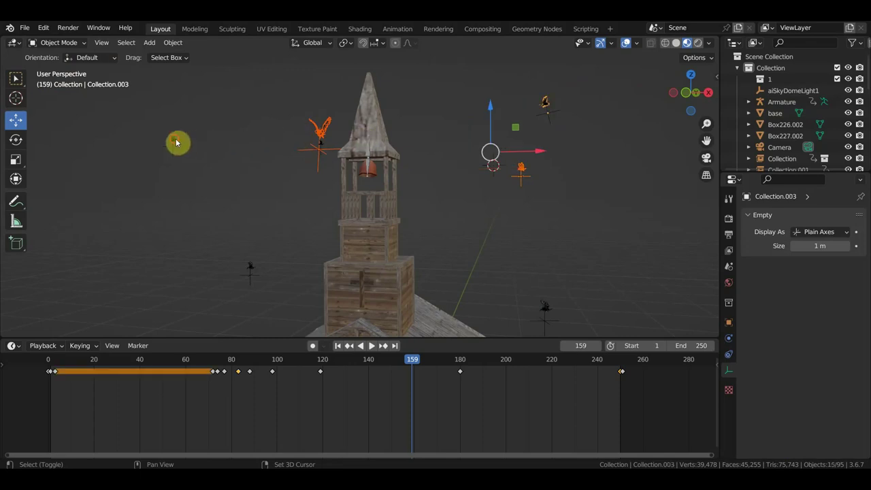
left_click(540, 314, "shift")
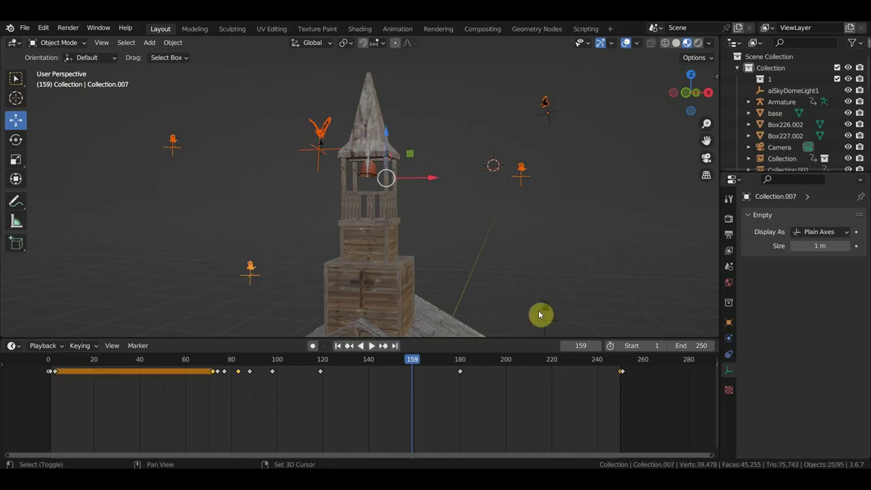
middle_click_drag(548, 313, 495, 264)
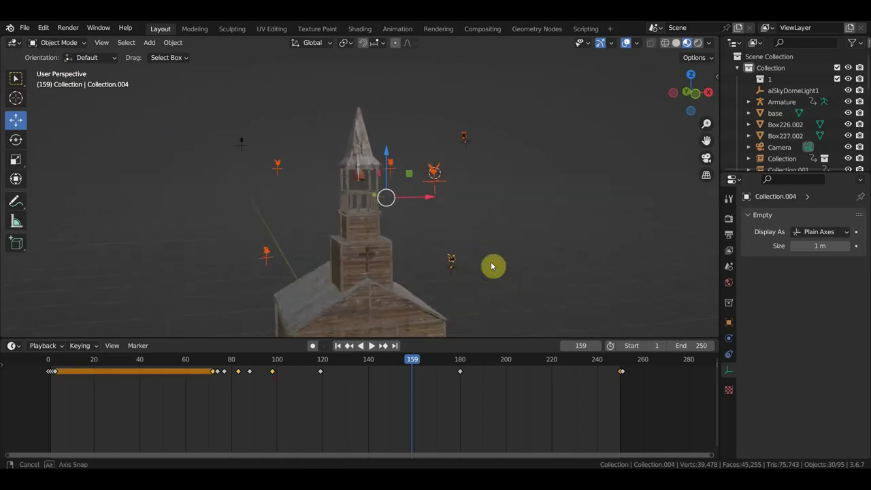
left_click(500, 264, "shift")
left_click_drag(253, 177, 217, 123, "shift")
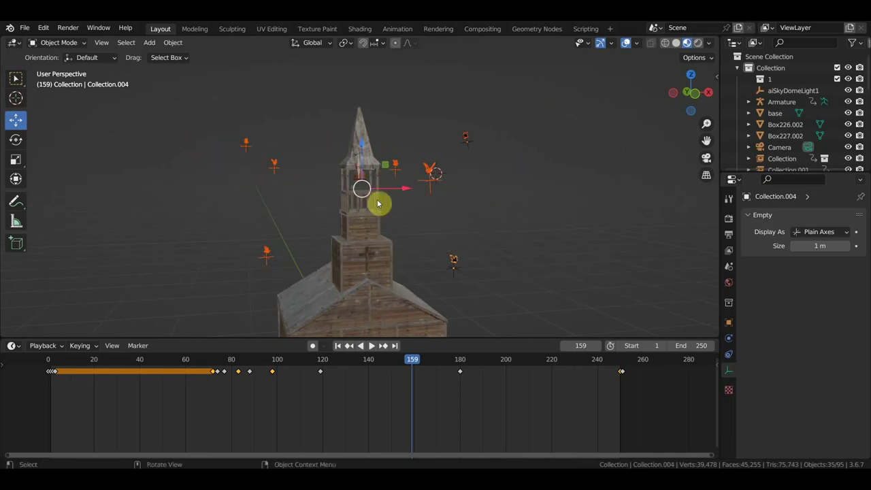
middle_click_drag(443, 218, 402, 201)
scroll(450, 204, "down", 3)
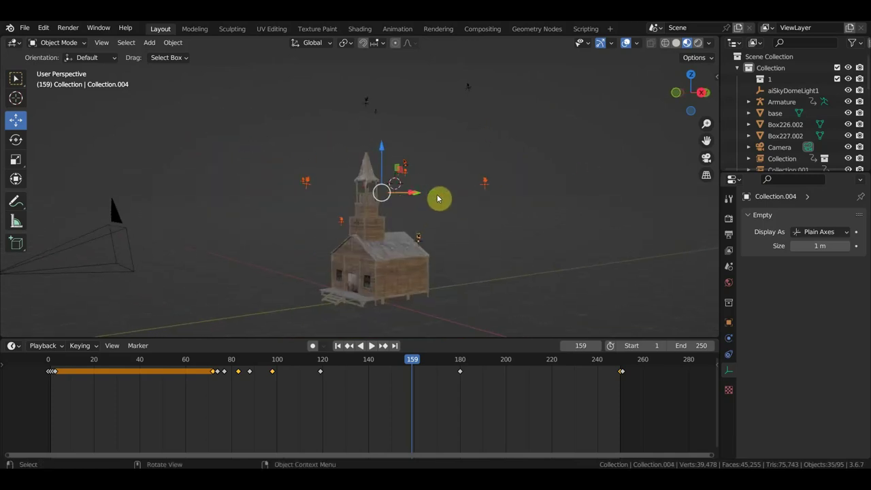
mouse_move(428, 103)
left_mouse_down("shift")
mouse_move(506, 123)
mouse_move(334, 74)
left_mouse_up("shift")
scroll(415, 134, "up", 2)
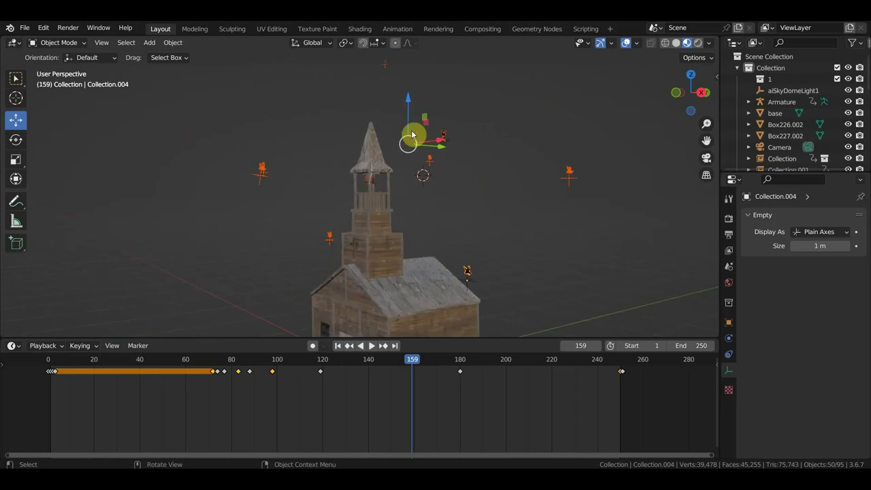
scroll(443, 153, "up", 2)
scroll(459, 169, "up", 1)
scroll(454, 193, "up", 2)
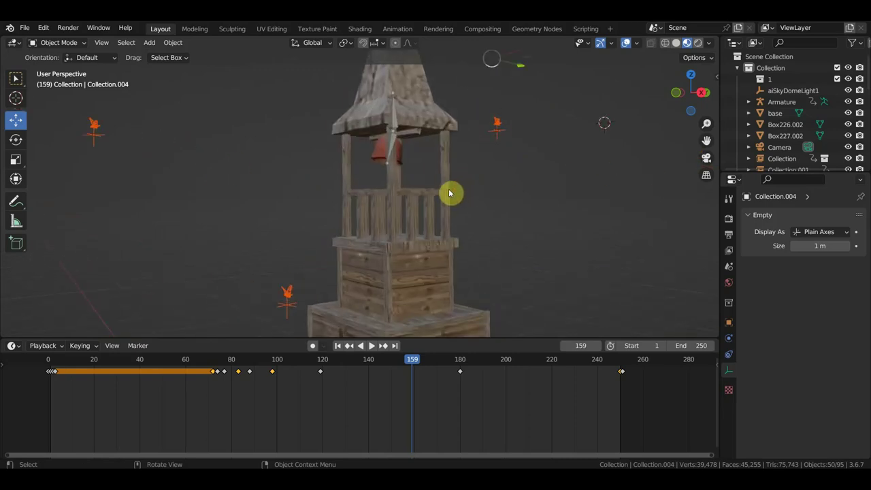
middle_click_drag(446, 202, 467, 198)
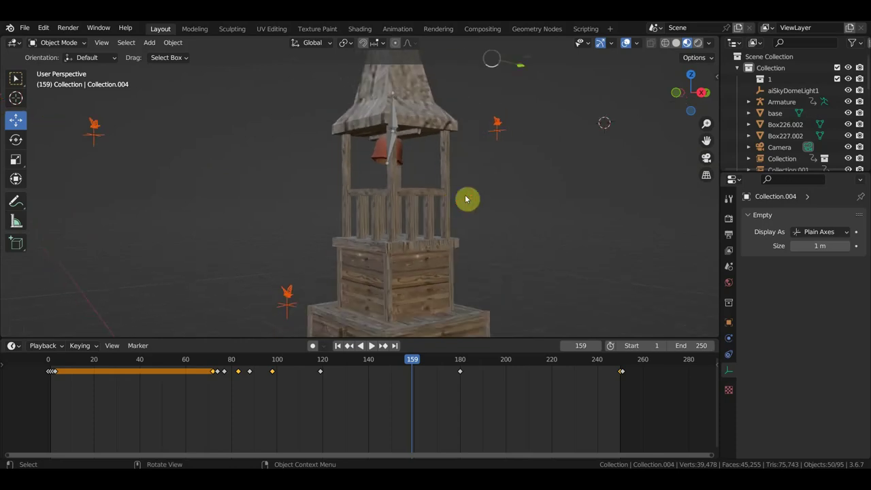
middle_click_drag(510, 168, 461, 198)
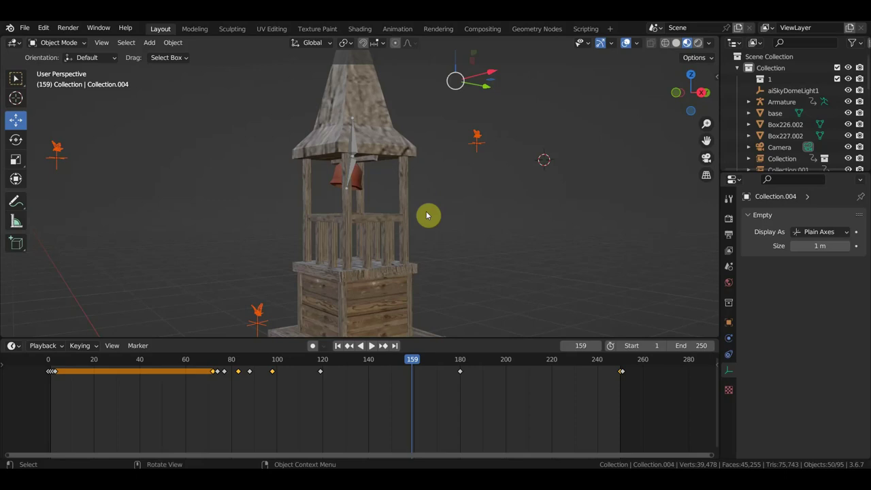
scroll(453, 217, "down", 3)
scroll(470, 224, "up", 2)
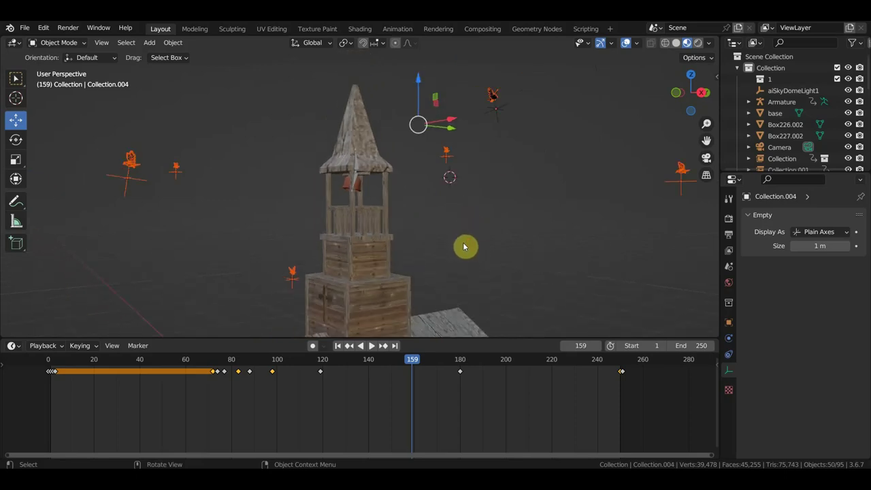
Scale up the bird empties, step to frame 96, and enlarge them further
key("s")
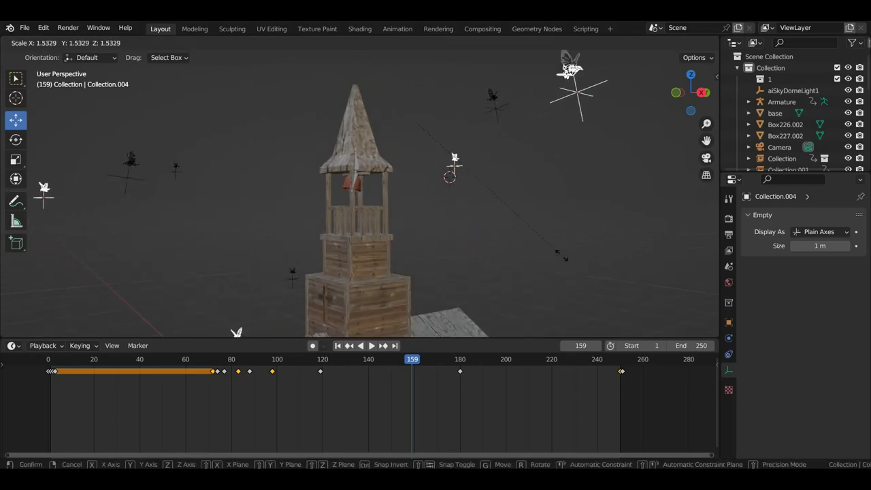
left_click(563, 256)
left_click(215, 367)
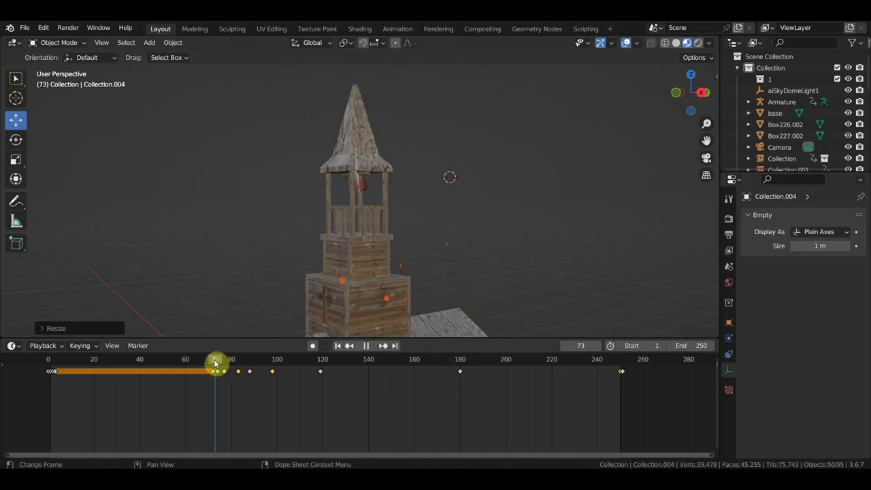
left_click_drag(223, 365, 270, 372)
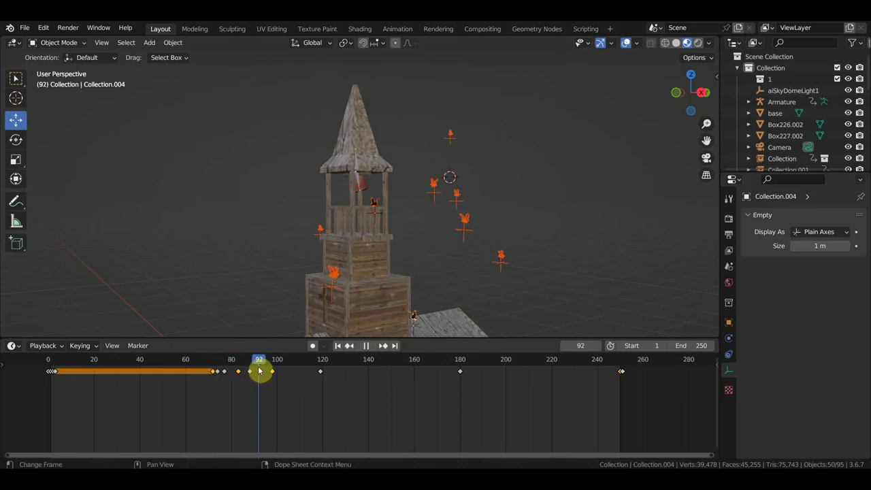
middle_click_drag(512, 255, 532, 249)
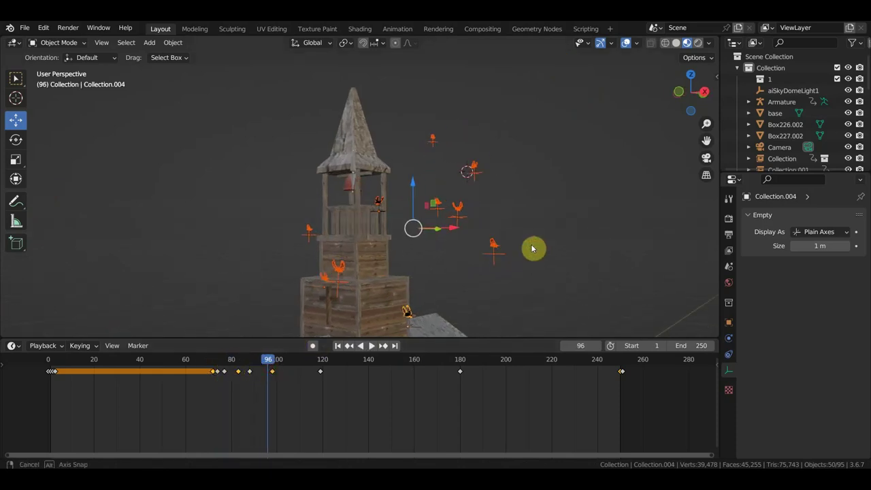
key("s")
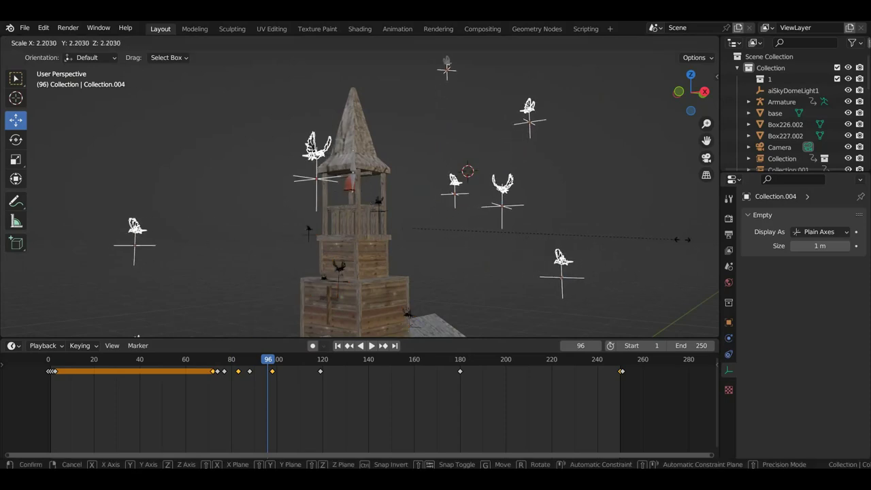
left_click(1, 221)
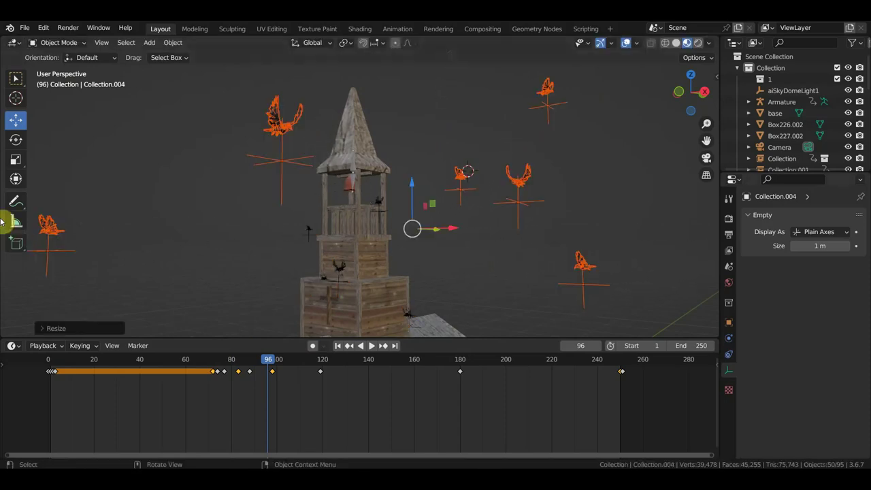
Orbit and zoom around the tower to check the enlarged circling birds
middle_click_drag(139, 189, 244, 203)
mouse_move(346, 208)
middle_mouse_down()
mouse_move(239, 229)
mouse_move(344, 232)
middle_mouse_up()
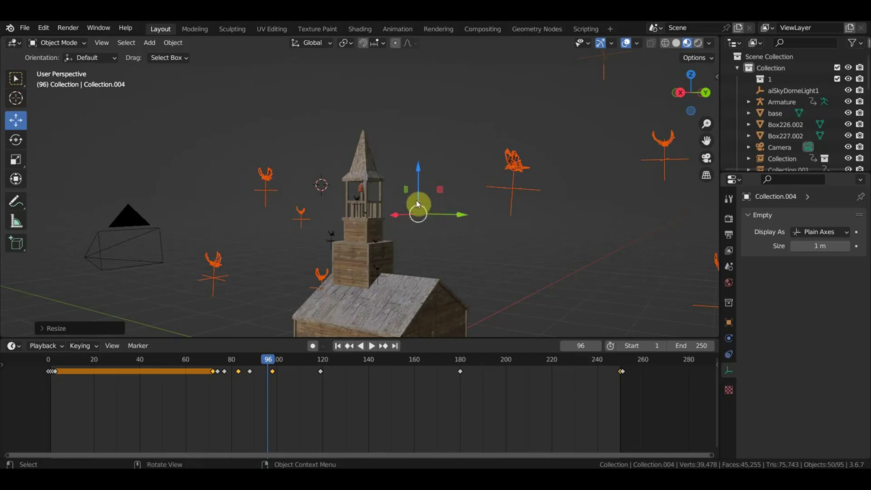
middle_click_drag(417, 204, 562, 198)
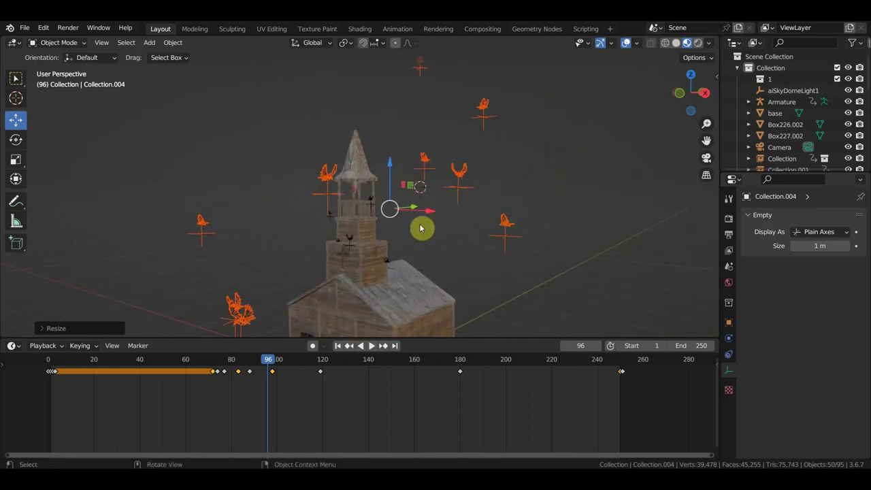
scroll(421, 228, "down", 2)
middle_click_drag(421, 228, 400, 204)
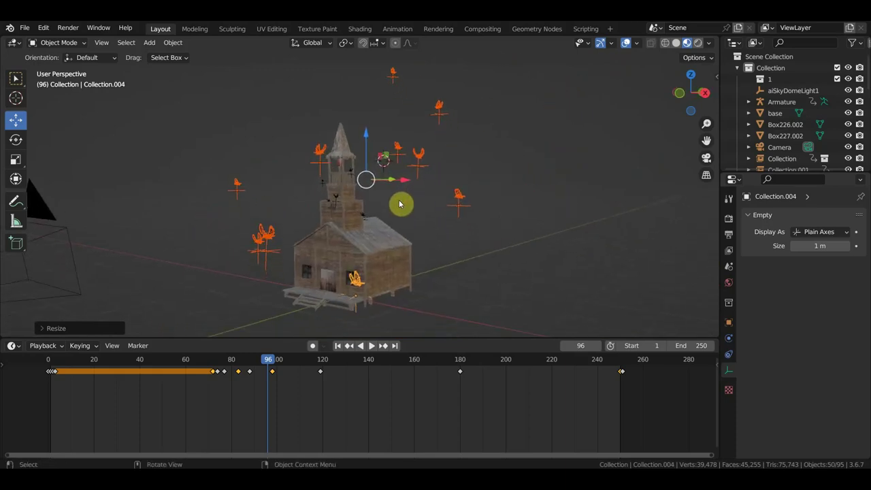
scroll(409, 206, "up", 2)
Hide overlays, choose the Select Box tool, and orbit and zoom around the church and its birds
left_click(626, 42)
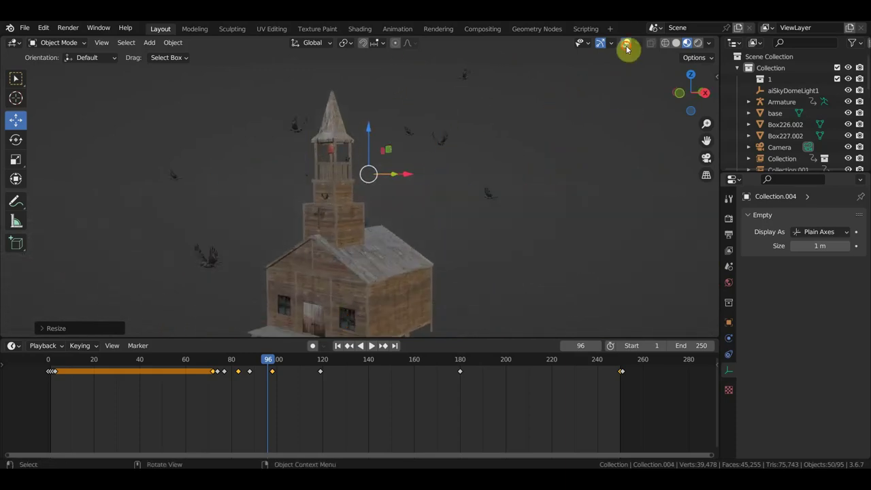
left_click(15, 78)
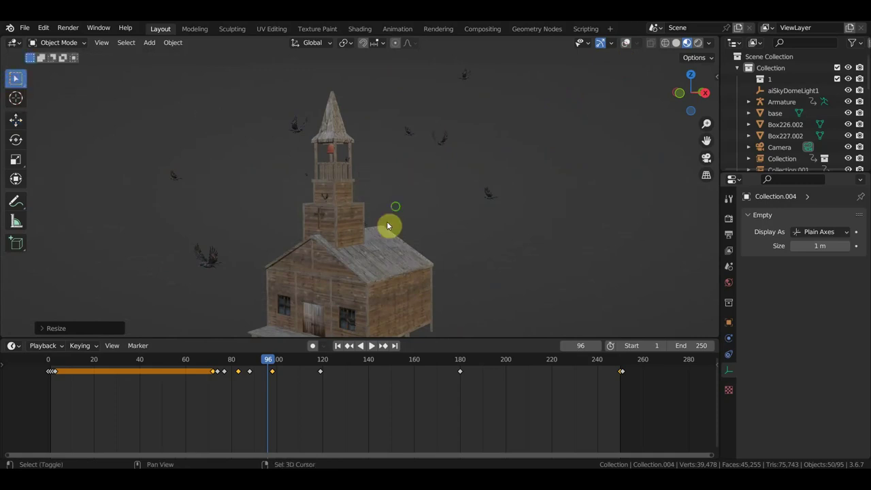
middle_click_drag(389, 226, 410, 173)
scroll(369, 282, "up", 2)
scroll(395, 267, "up", 2)
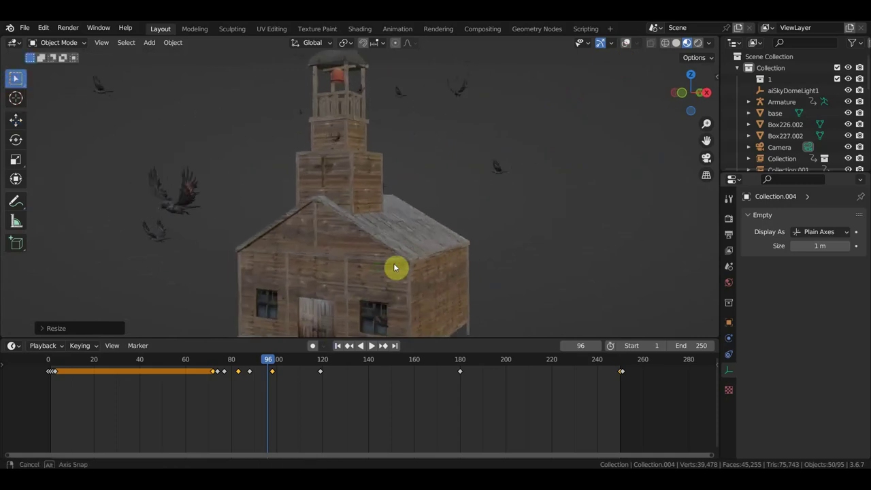
mouse_move(395, 266)
middle_mouse_down()
mouse_move(413, 270)
mouse_move(401, 256)
mouse_move(440, 249)
mouse_move(438, 261)
mouse_move(451, 252)
middle_mouse_up()
scroll(414, 270, "down", 4)
scroll(439, 274, "up", 3)
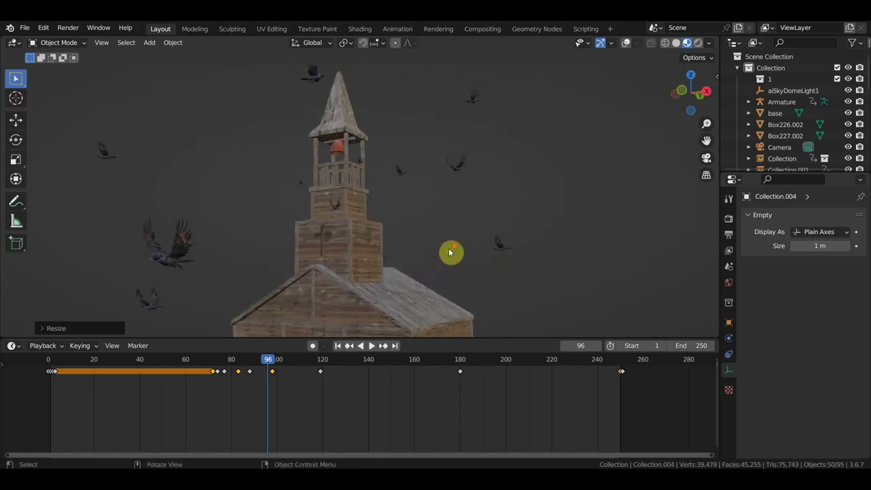
scroll(455, 246, "down", 2)
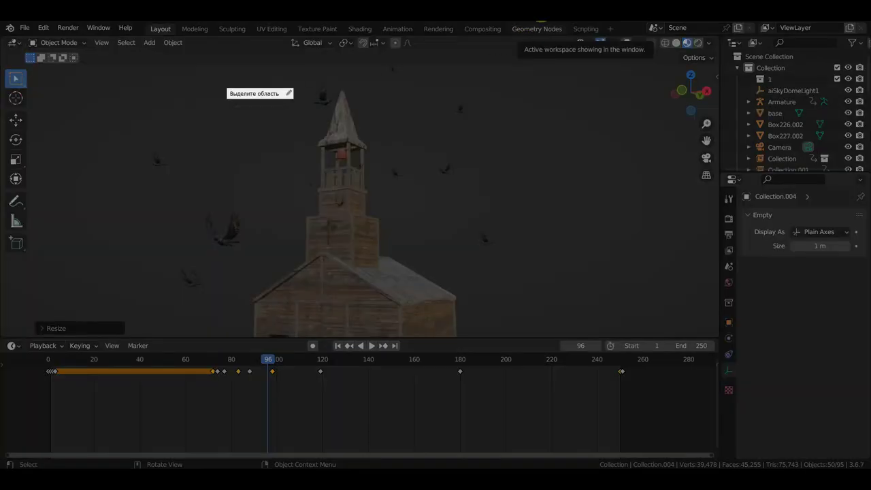
mouse_move(104, 69)
left_mouse_down()
mouse_move(587, 327)
mouse_move(536, 301)
mouse_move(560, 333)
left_mouse_up()
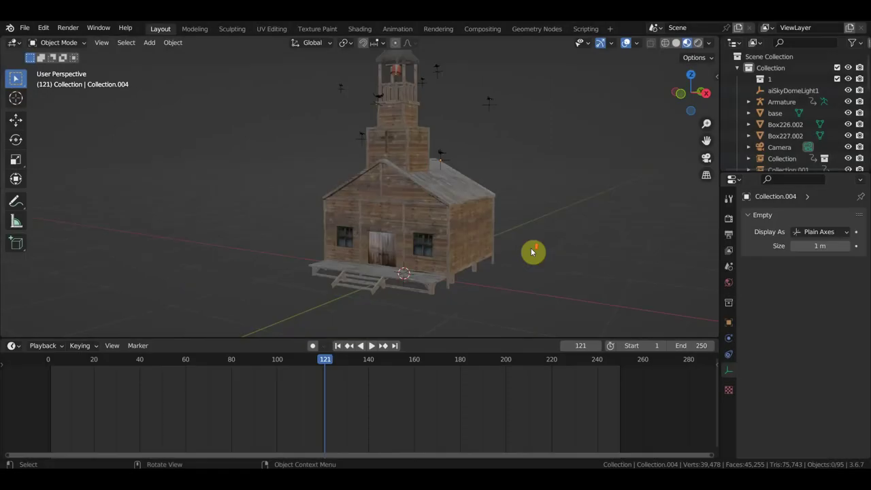
Zoom in on the church entrance and select the left front door
mouse_move(531, 251)
middle_mouse_down()
mouse_move(438, 250)
mouse_move(531, 259)
mouse_move(475, 248)
middle_mouse_up()
scroll(403, 269, "up", 5)
scroll(459, 236, "up", 3)
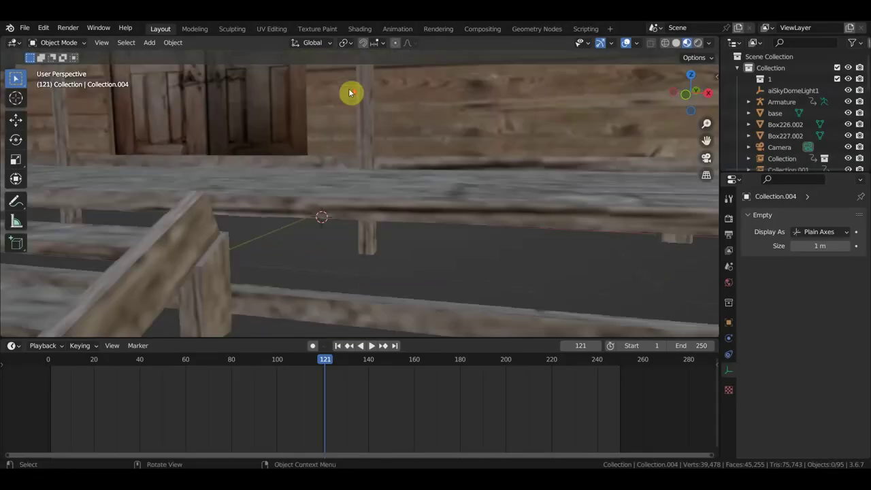
scroll(350, 92, "up", 2)
scroll(377, 137, "up", 2)
scroll(450, 222, "down", 3)
scroll(496, 253, "down", 3)
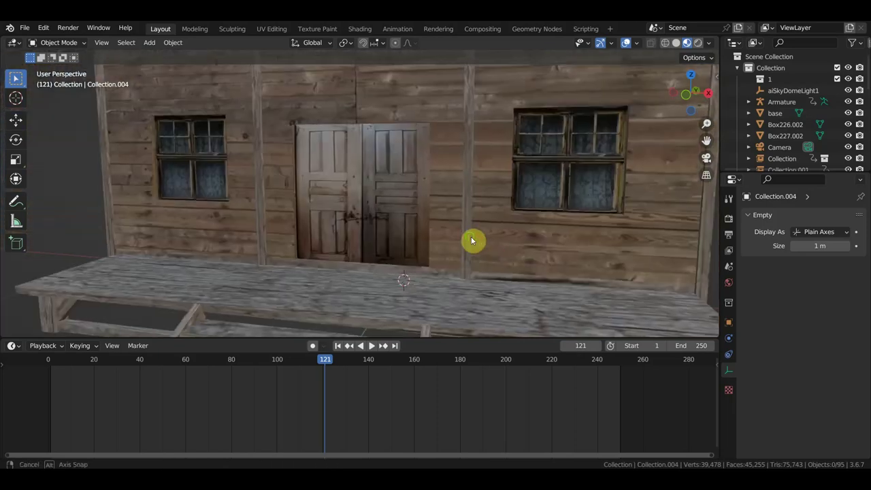
scroll(472, 239, "down", 2)
left_click(416, 201)
scroll(435, 202, "up", 5)
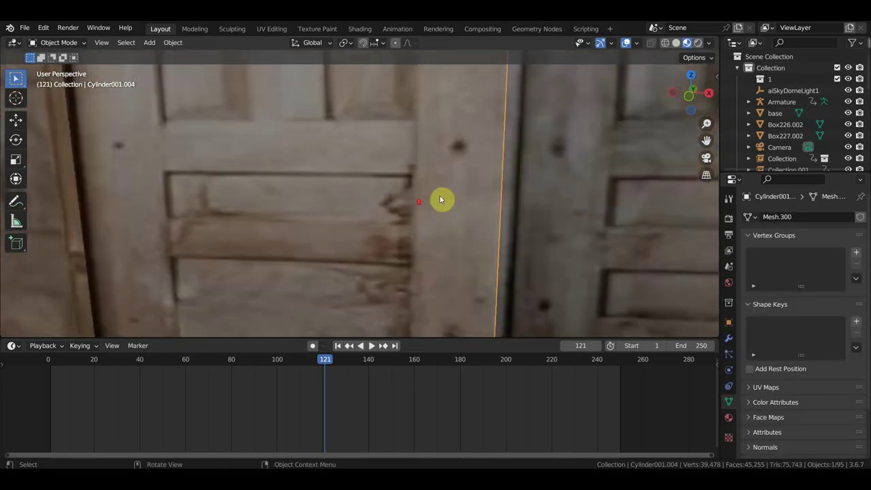
scroll(453, 193, "down", 3)
left_click(394, 190)
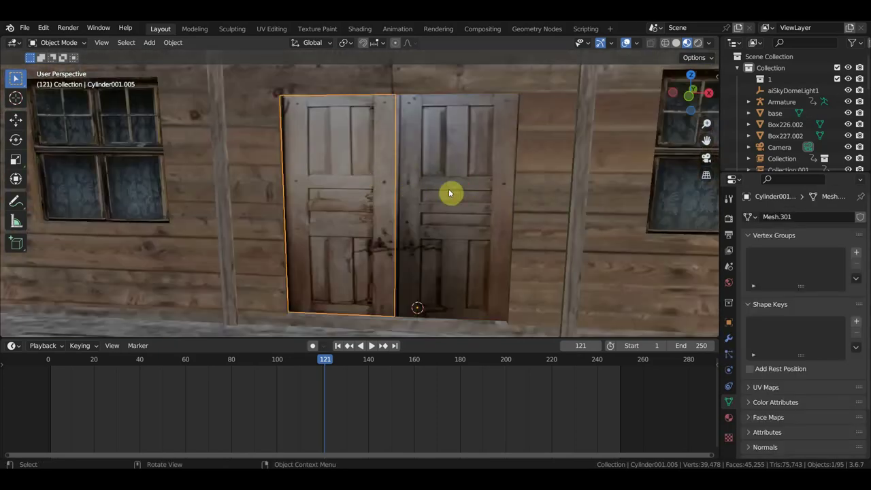
scroll(448, 188, "up", 3)
scroll(554, 152, "up", 2)
scroll(501, 170, "down", 5)
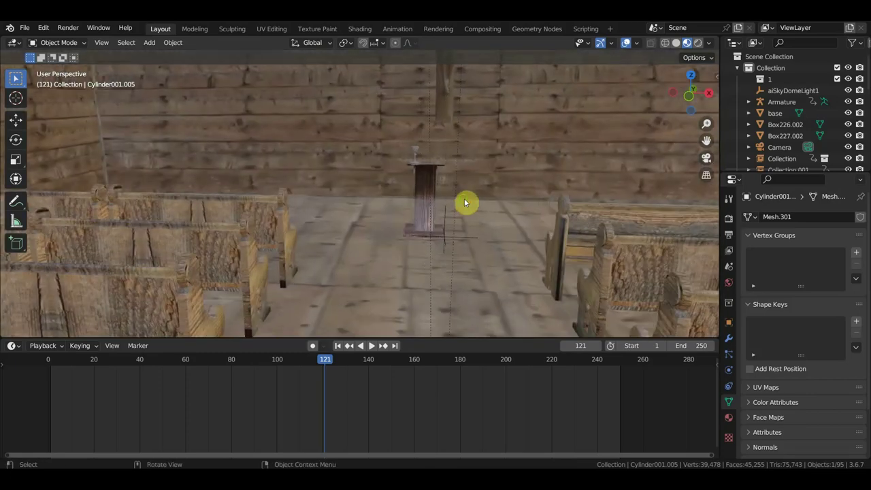
Orbit inside the church to view the pews, window corner, and pulpit at the front wall
mouse_move(467, 209)
middle_mouse_down()
mouse_move(294, 203)
mouse_move(488, 193)
mouse_move(373, 213)
mouse_move(502, 200)
mouse_move(270, 247)
mouse_move(10, 210)
middle_mouse_up()
mouse_move(326, 178)
middle_mouse_down()
mouse_move(295, 175)
mouse_move(365, 190)
mouse_move(351, 196)
middle_mouse_up()
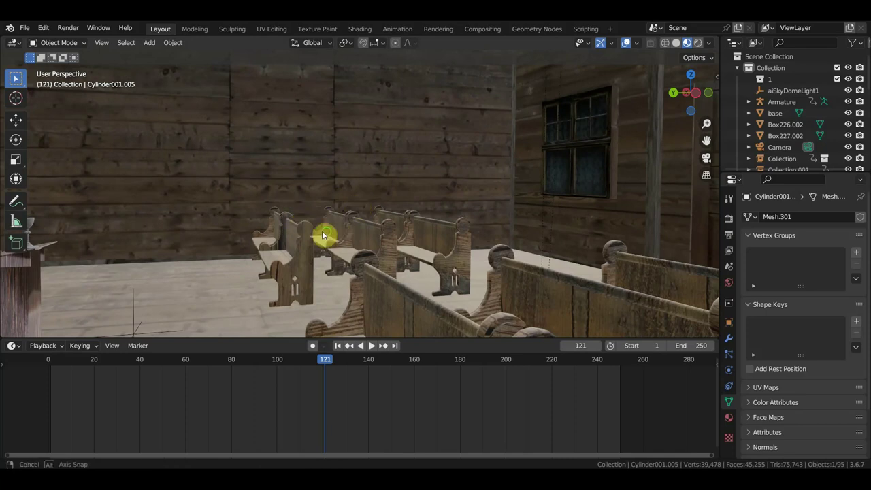
mouse_move(324, 235)
middle_mouse_down()
mouse_move(208, 247)
mouse_move(179, 241)
mouse_move(342, 223)
mouse_move(318, 236)
mouse_move(327, 243)
mouse_move(270, 222)
mouse_move(450, 259)
mouse_move(236, 161)
mouse_move(400, 215)
mouse_move(385, 212)
middle_mouse_up()
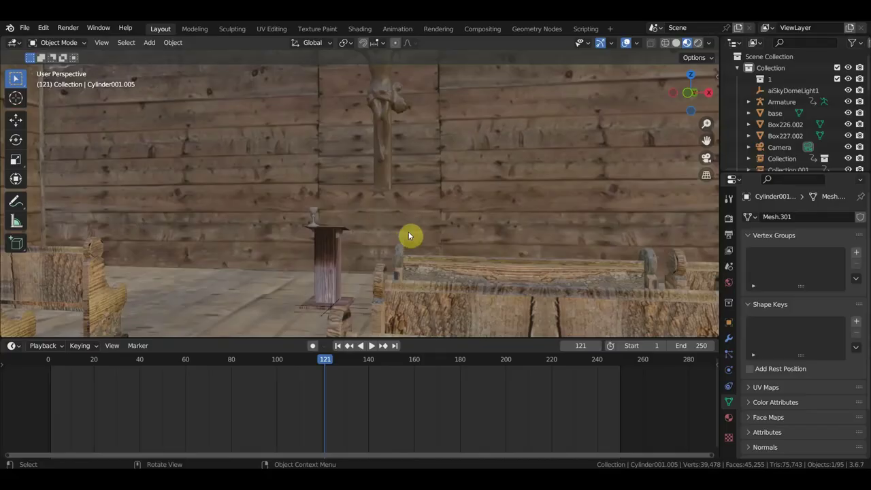
mouse_move(410, 232)
middle_mouse_down()
mouse_move(604, 220)
mouse_move(574, 224)
mouse_move(579, 234)
middle_mouse_up()
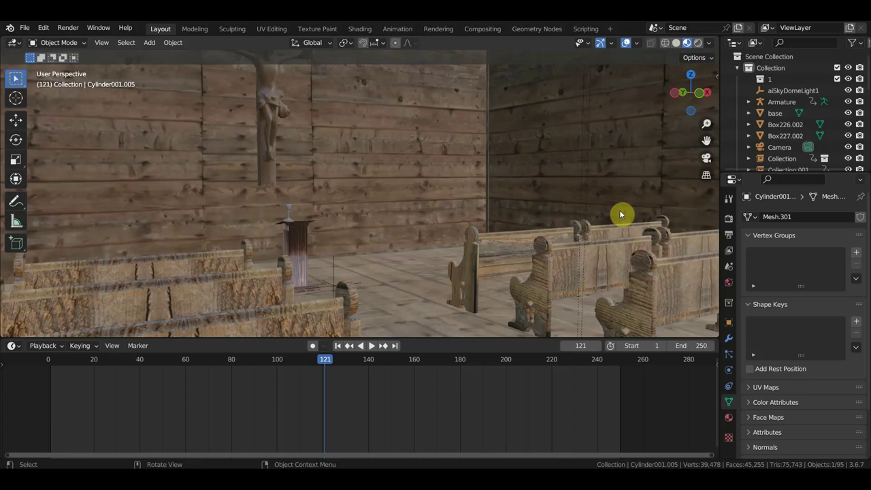
scroll(545, 207, "up", 5)
scroll(538, 206, "up", 5)
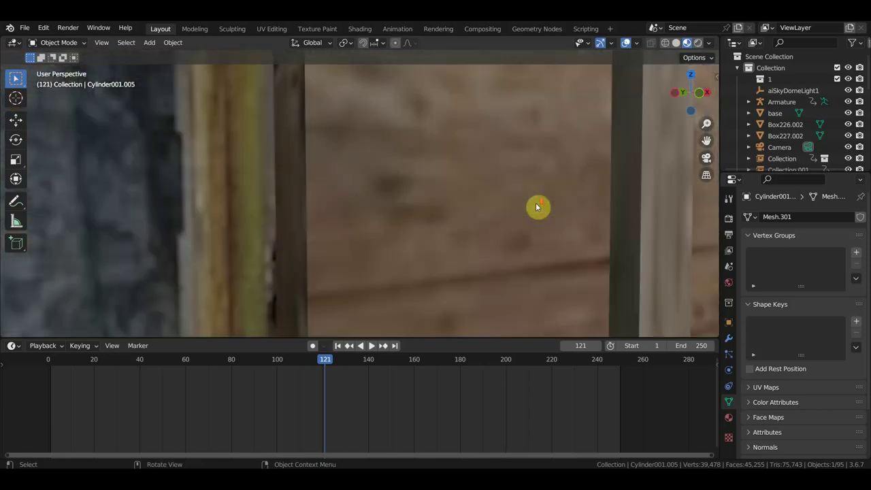